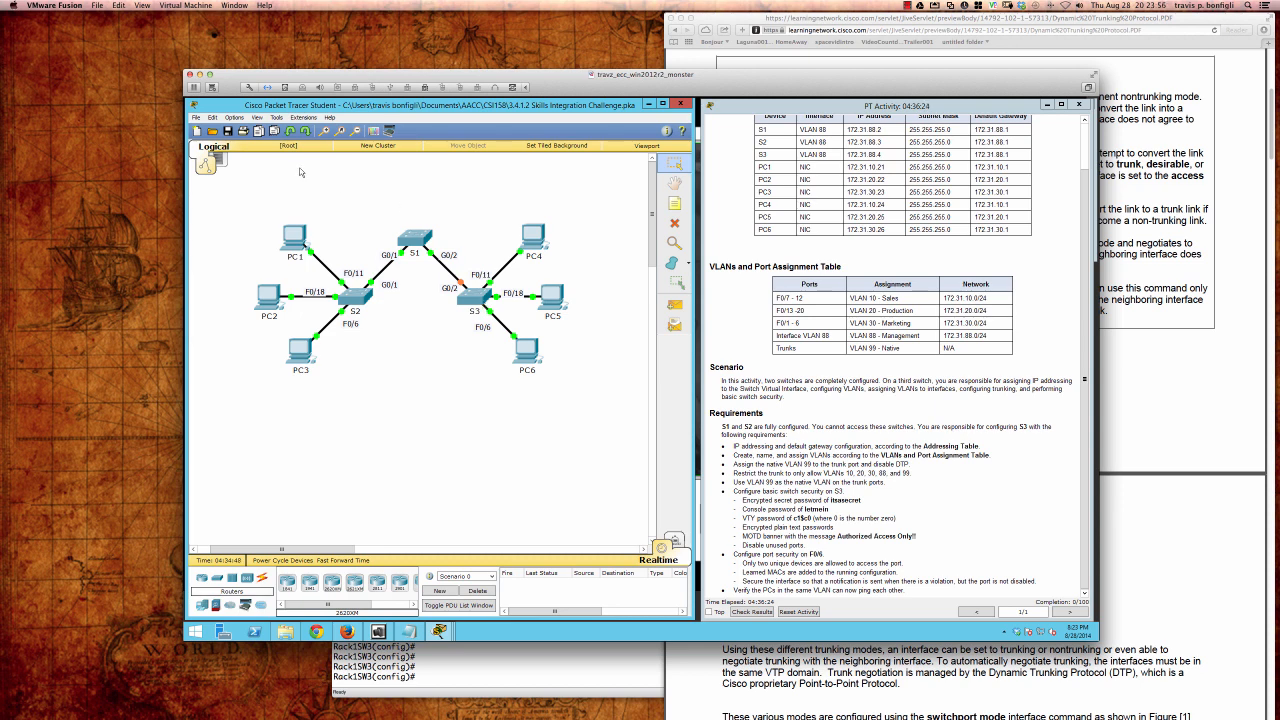
Step: Review the Interface and Font preferences, then open switch S3's device window
{"action": "left_click", "coordinate": [234, 117]}
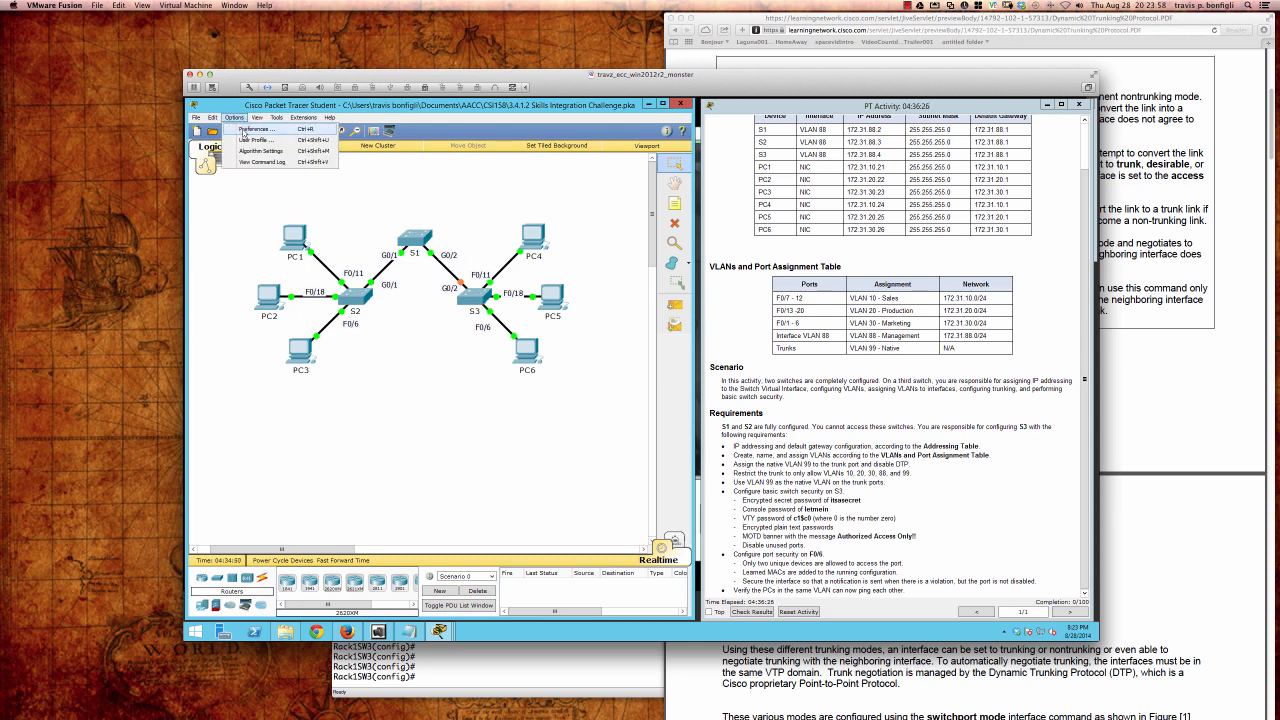
{"action": "left_click", "coordinate": [243, 130]}
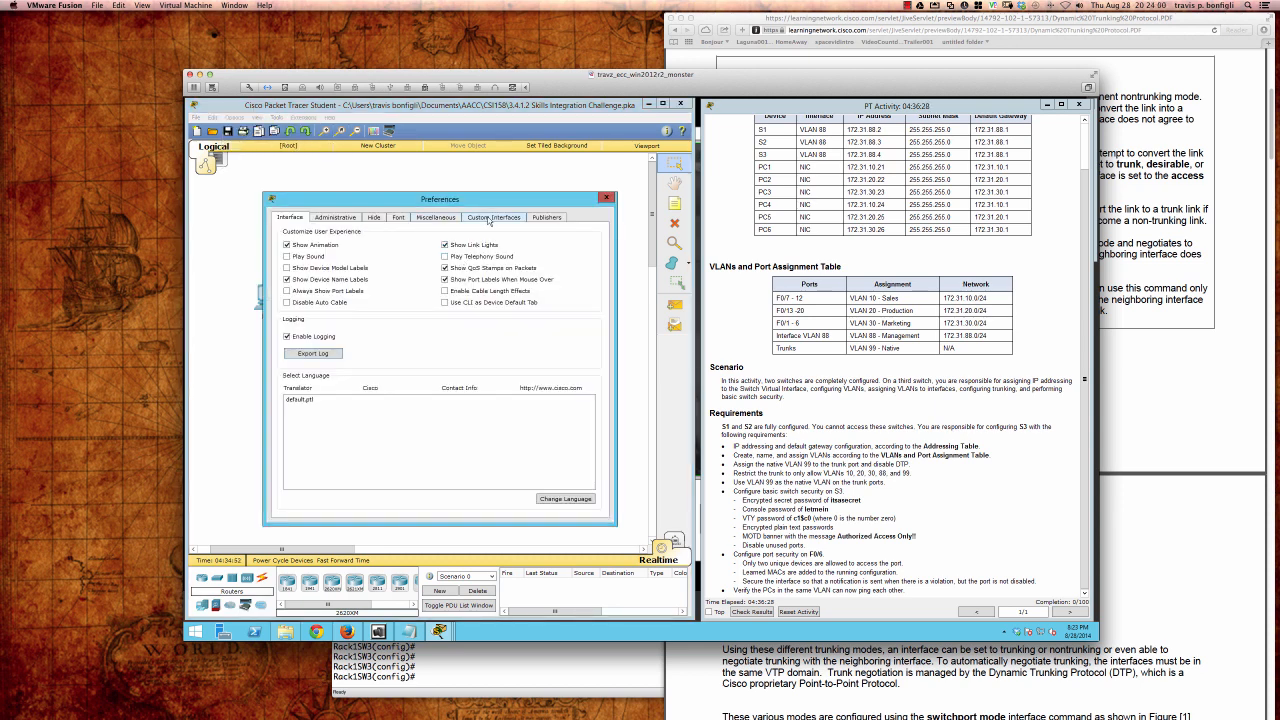
{"action": "left_click", "coordinate": [396, 218]}
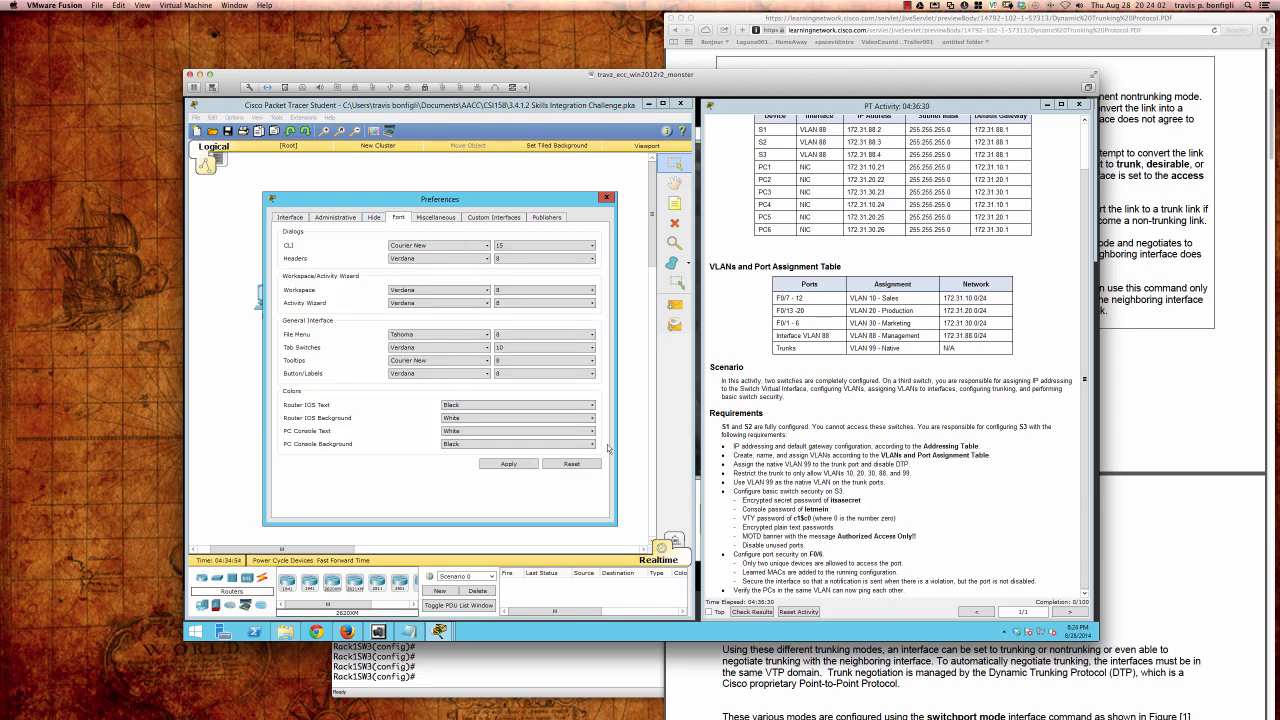
{"action": "left_click", "coordinate": [606, 197]}
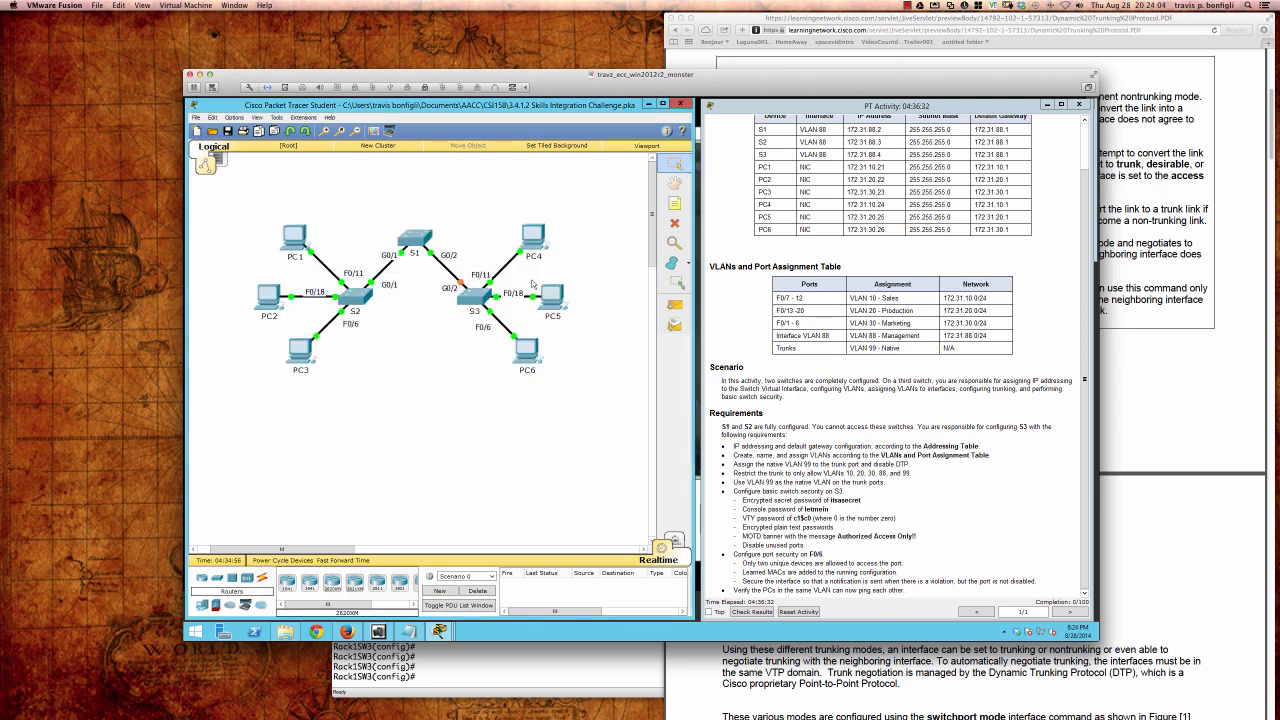
{"action": "left_click", "coordinate": [468, 297]}
{"action": "left_click_drag", "start_coordinate": [595, 252], "coordinate": [300, 336]}
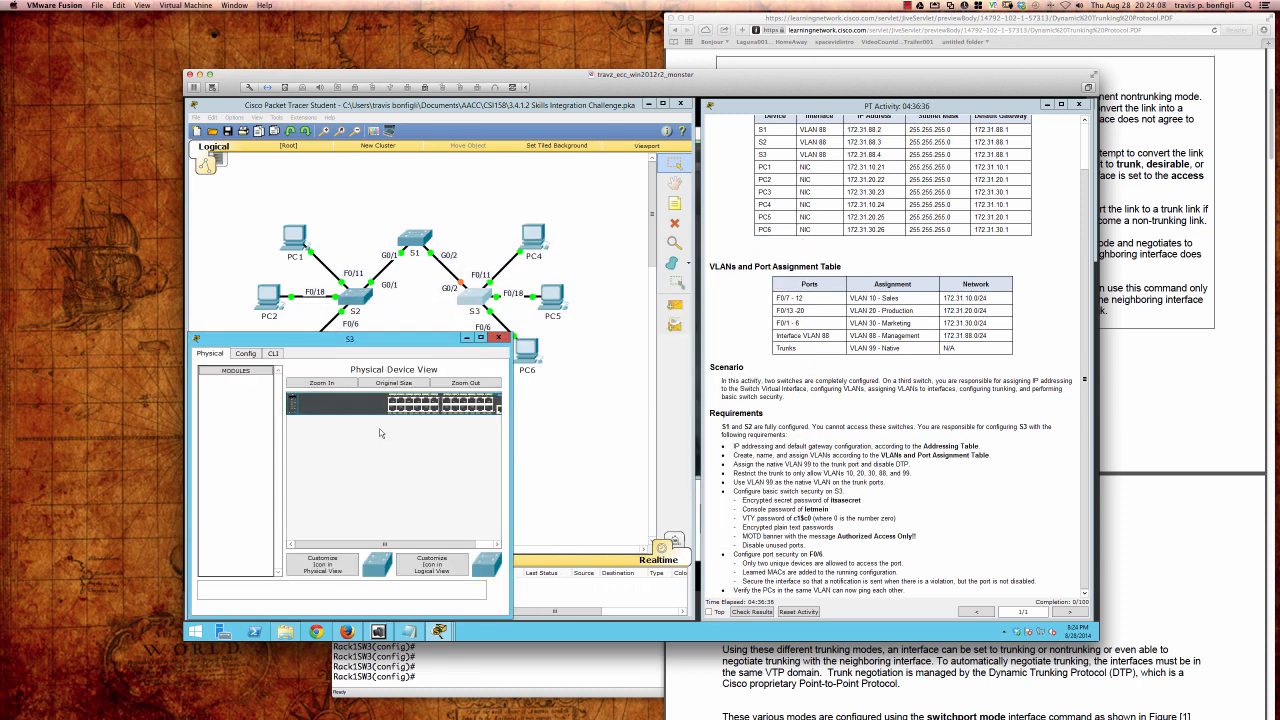
Step: Widen S3's device window and bring up its CLI tab
{"action": "left_click_drag", "start_coordinate": [511, 455], "coordinate": [692, 455]}
{"action": "left_click", "coordinate": [693, 455]}
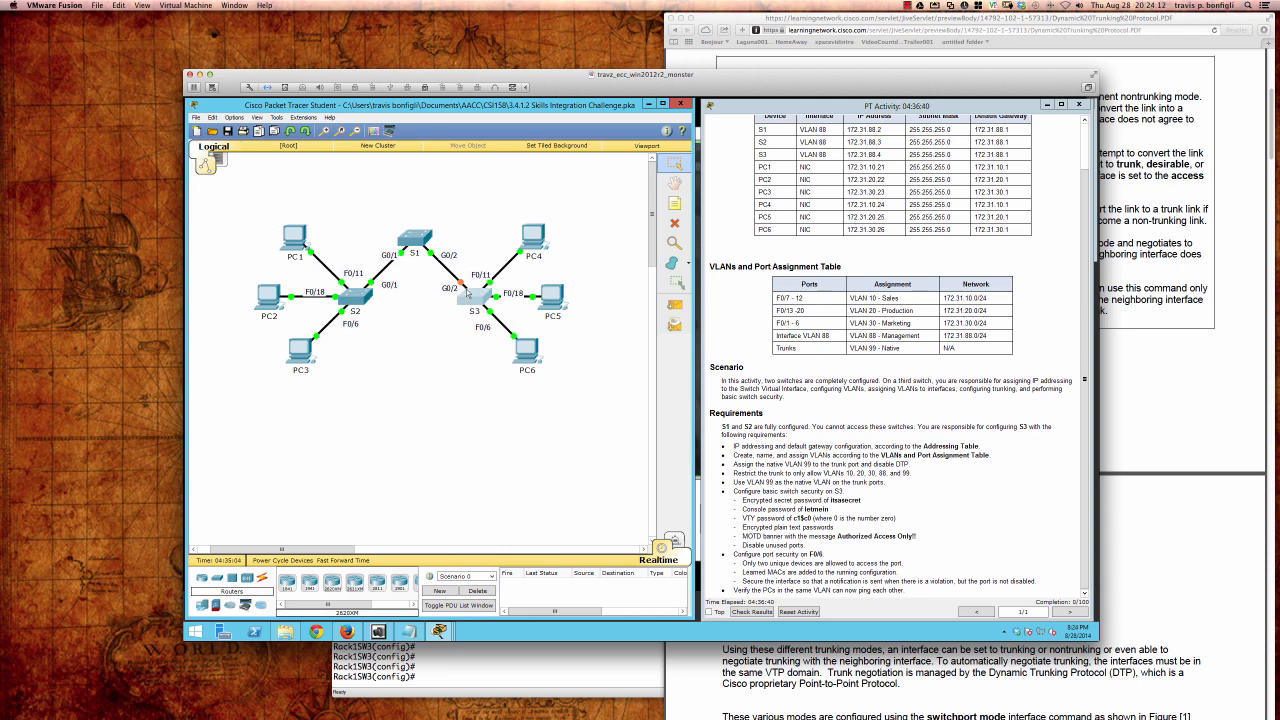
{"action": "left_click", "coordinate": [466, 292]}
{"action": "left_click", "coordinate": [274, 354]}
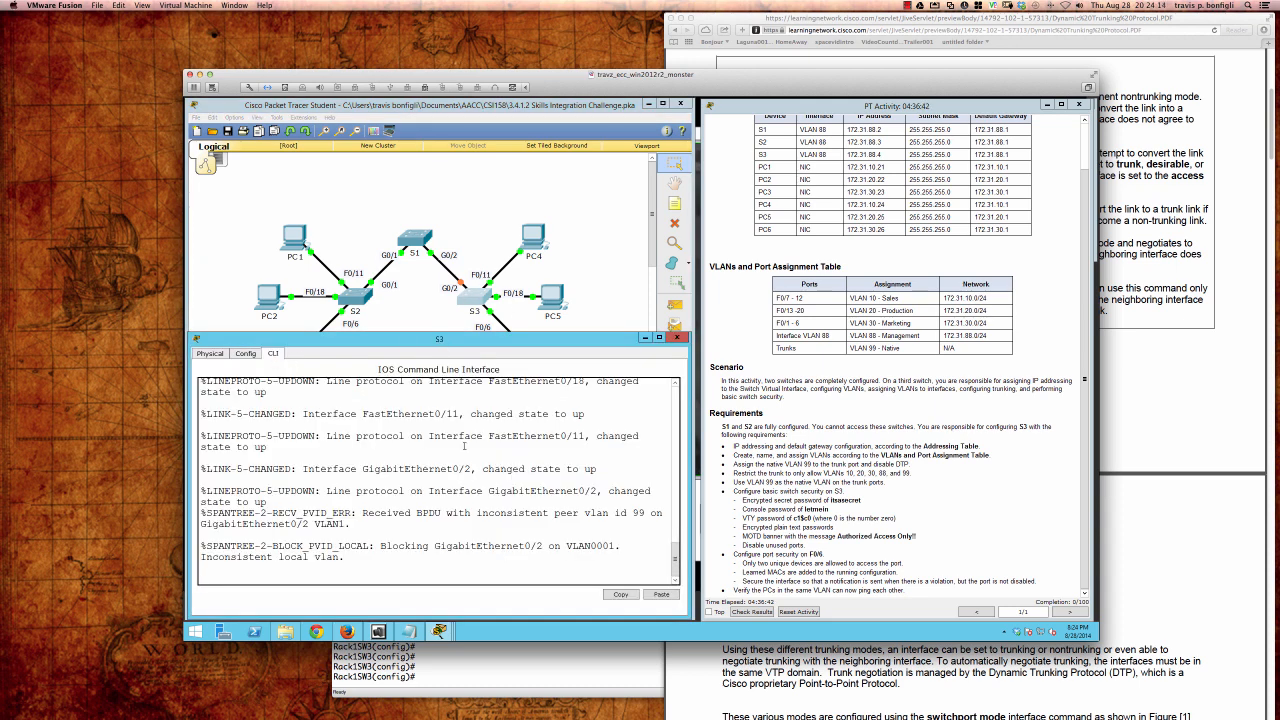
Step: Enter privileged and then global configuration mode on S3 with en and conf t
{"action": "key", "text": "Return"}
{"action": "key", "text": "Return"}
{"action": "key", "text": "Return"}
{"action": "key", "text": "Return"}
{"action": "key", "text": "Return"}
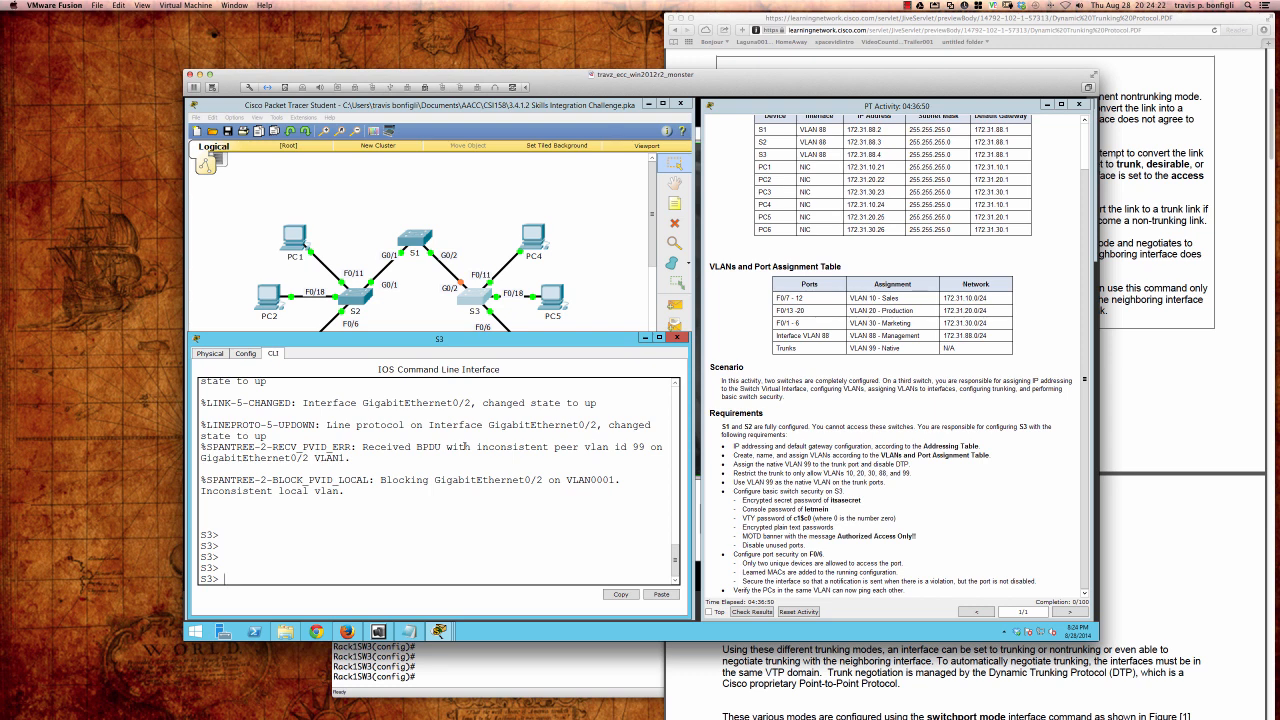
{"action": "key", "text": "Return"}
{"action": "key", "text": "Return"}
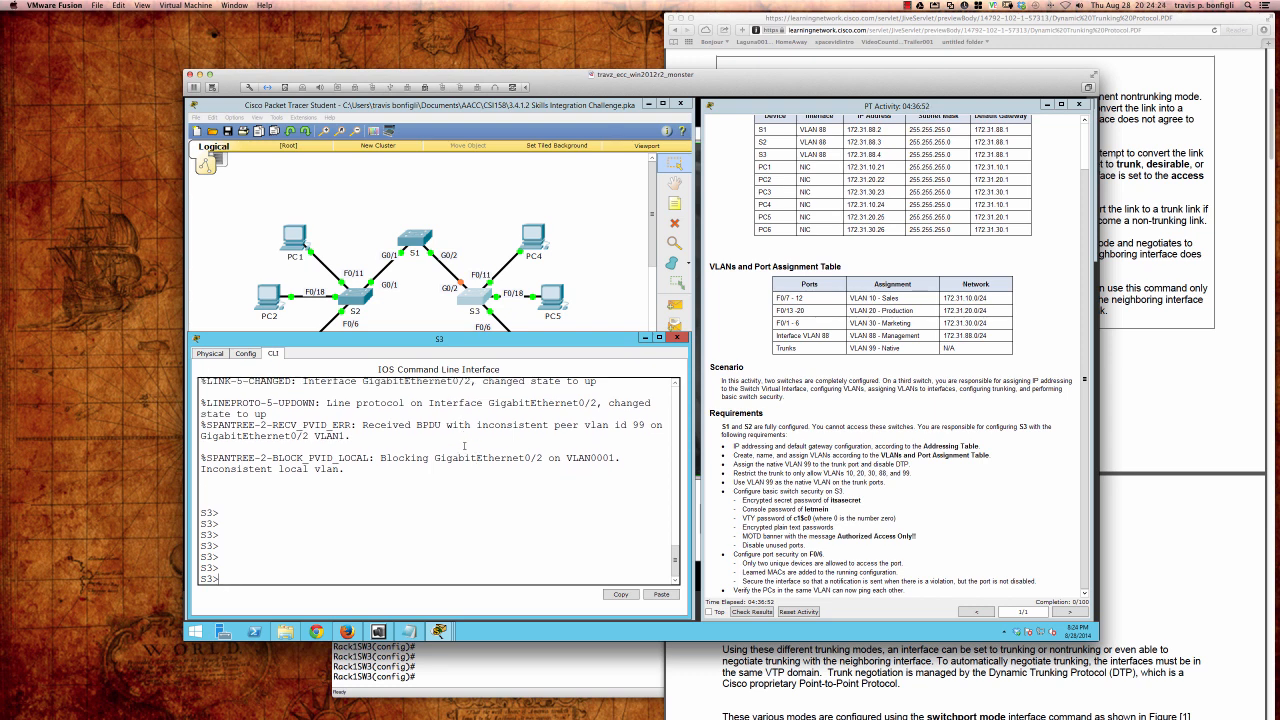
{"action": "type", "text": "en"}
{"action": "key", "text": "Return"}
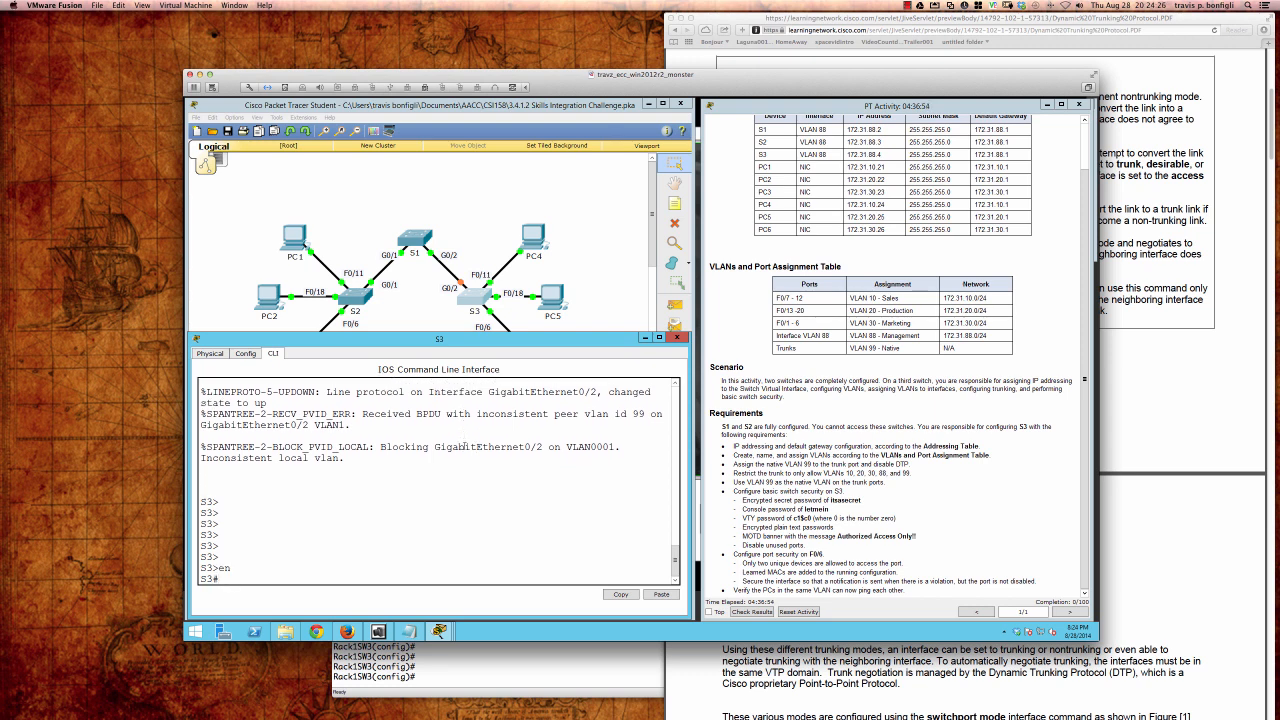
{"action": "type", "text": "conf t"}
{"action": "key", "text": "Return"}
{"action": "key", "text": "Return"}
{"action": "key", "text": "Return"}
{"action": "key", "text": "Return"}
{"action": "key", "text": "Return"}
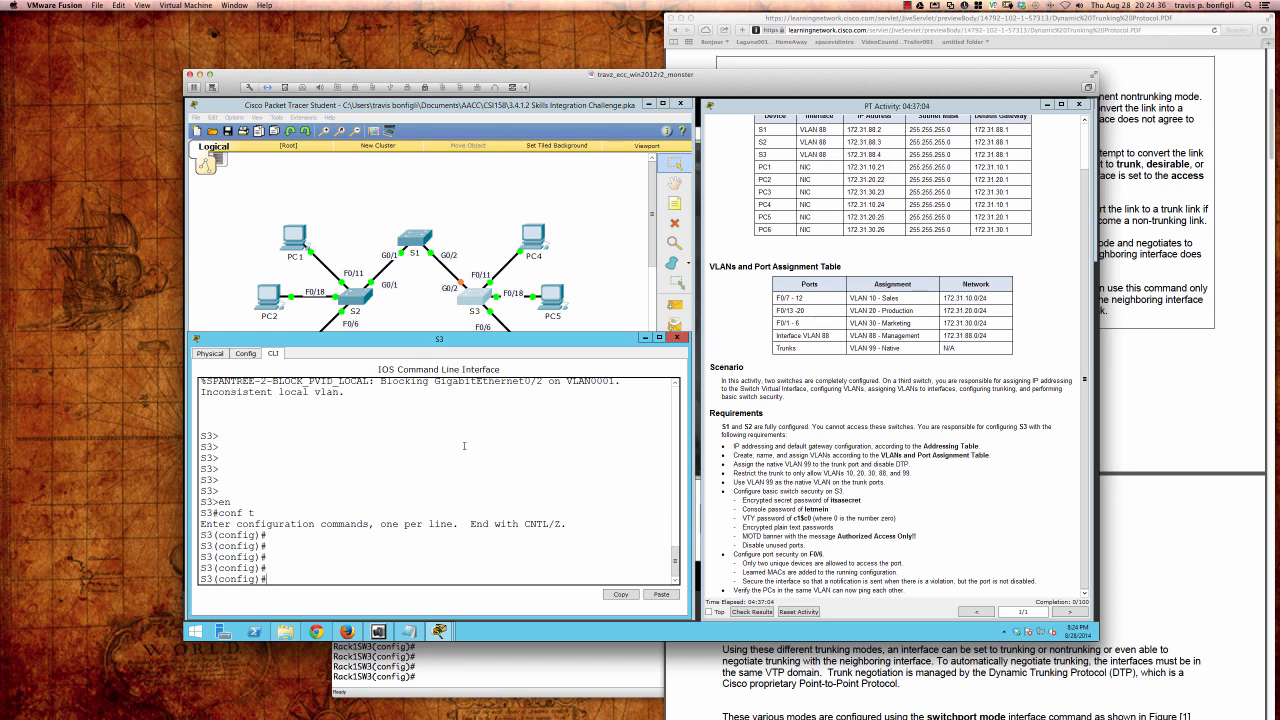
Step: Create VLAN 10 Sales, VLAN 20 Production and VLAN 30 Marketing
{"action": "type", "text": "vlan 10"}
{"action": "key", "text": "Return"}
{"action": "type", "text": "n"}
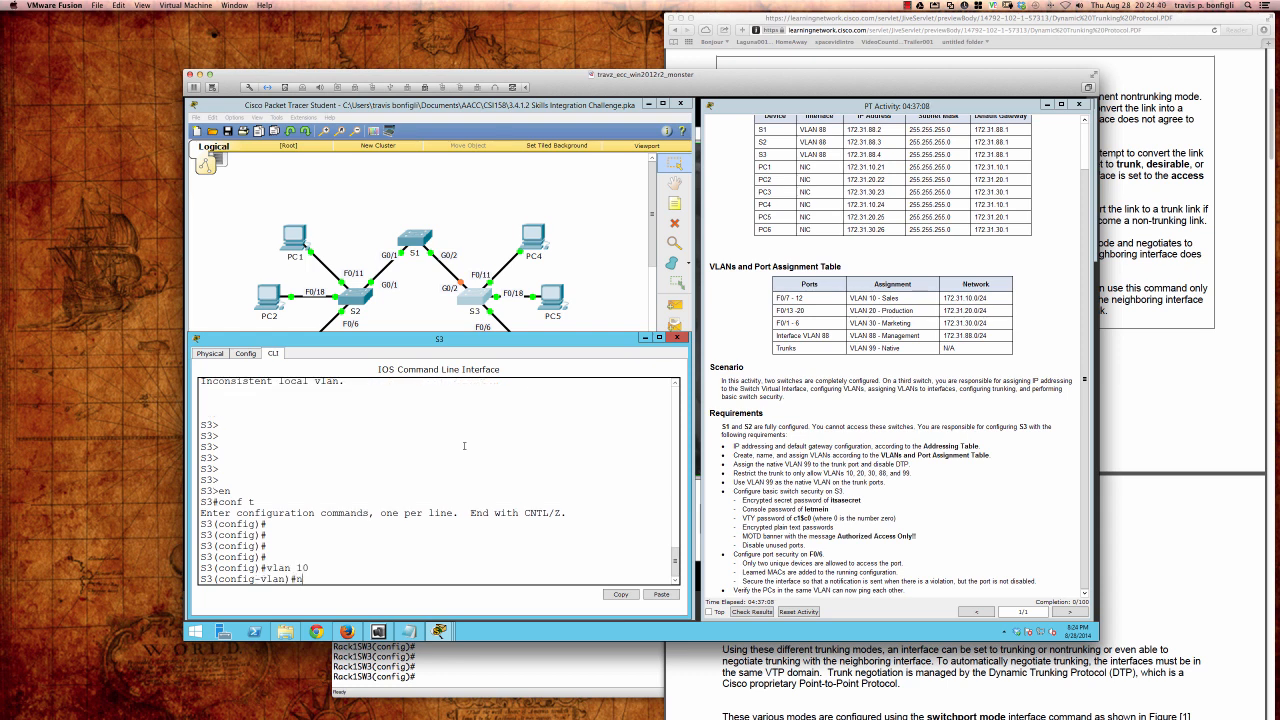
{"action": "type", "text": "ame Sales"}
{"action": "key", "text": "Return"}
{"action": "type", "text": "vlan 2"}
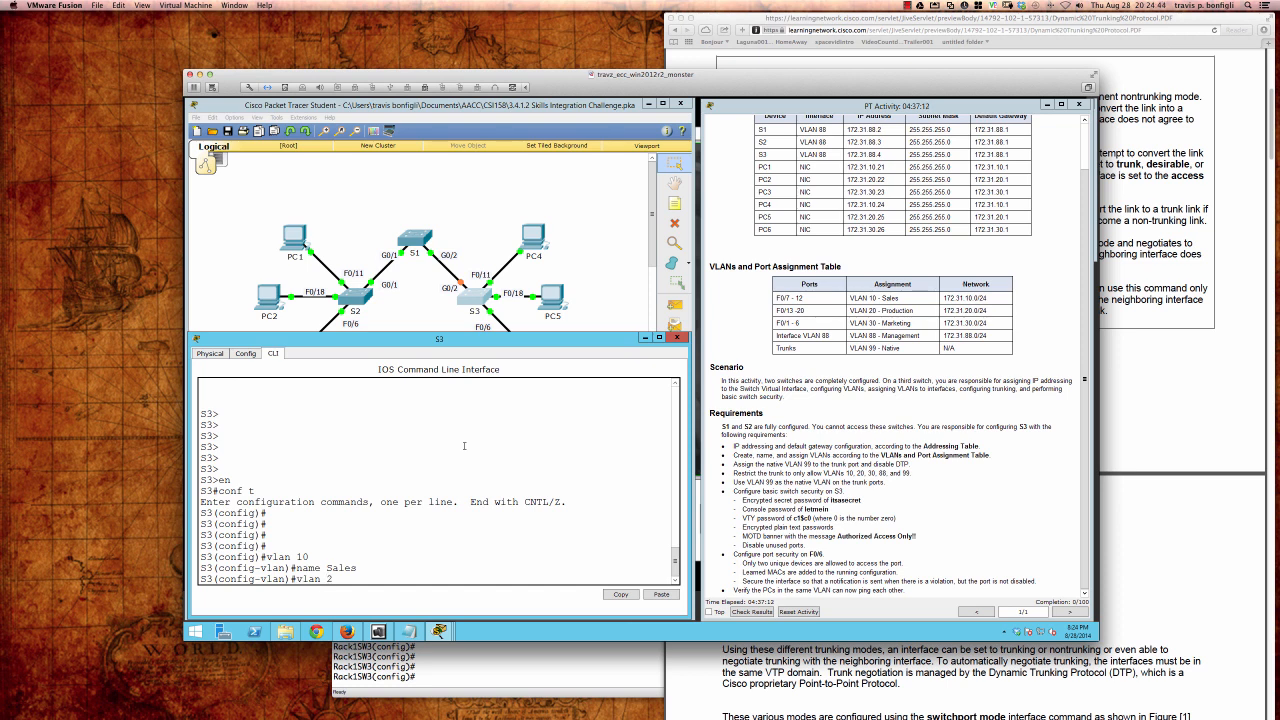
{"action": "type", "text": "0"}
{"action": "key", "text": "Return"}
{"action": "type", "text": "name P"}
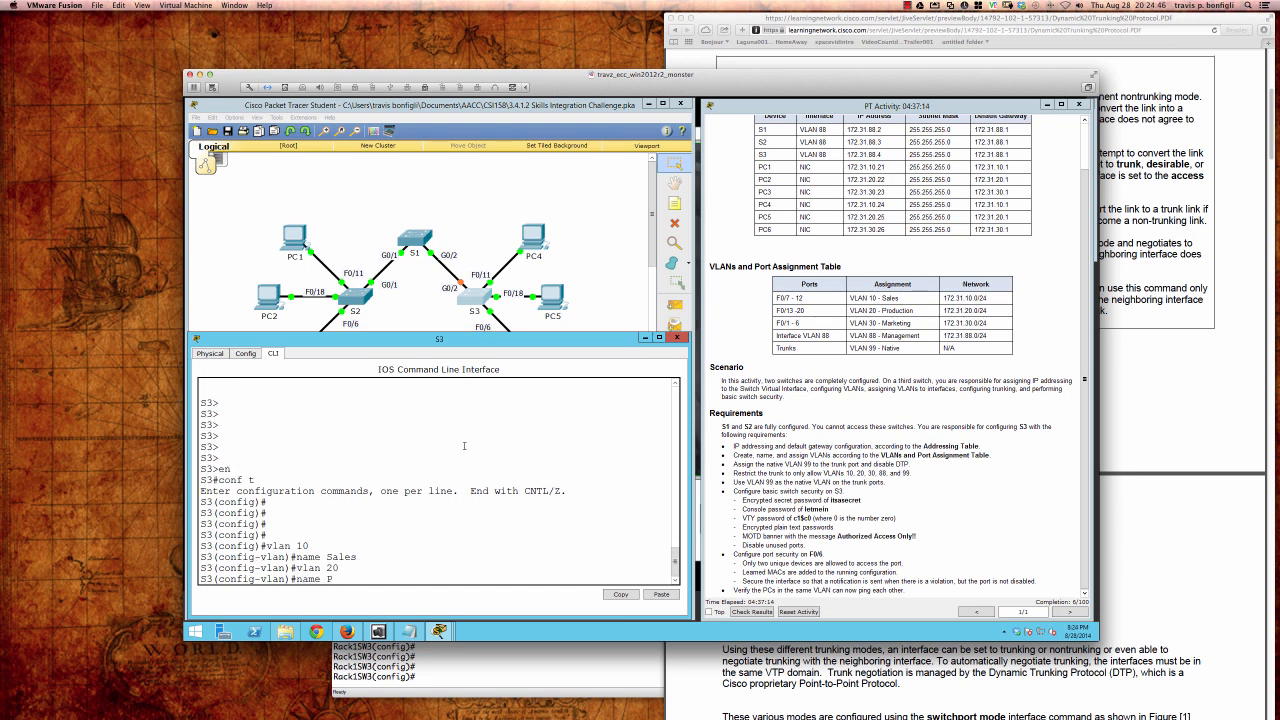
{"action": "type", "text": "roduction"}
{"action": "key", "text": "Return"}
{"action": "type", "text": "vl"}
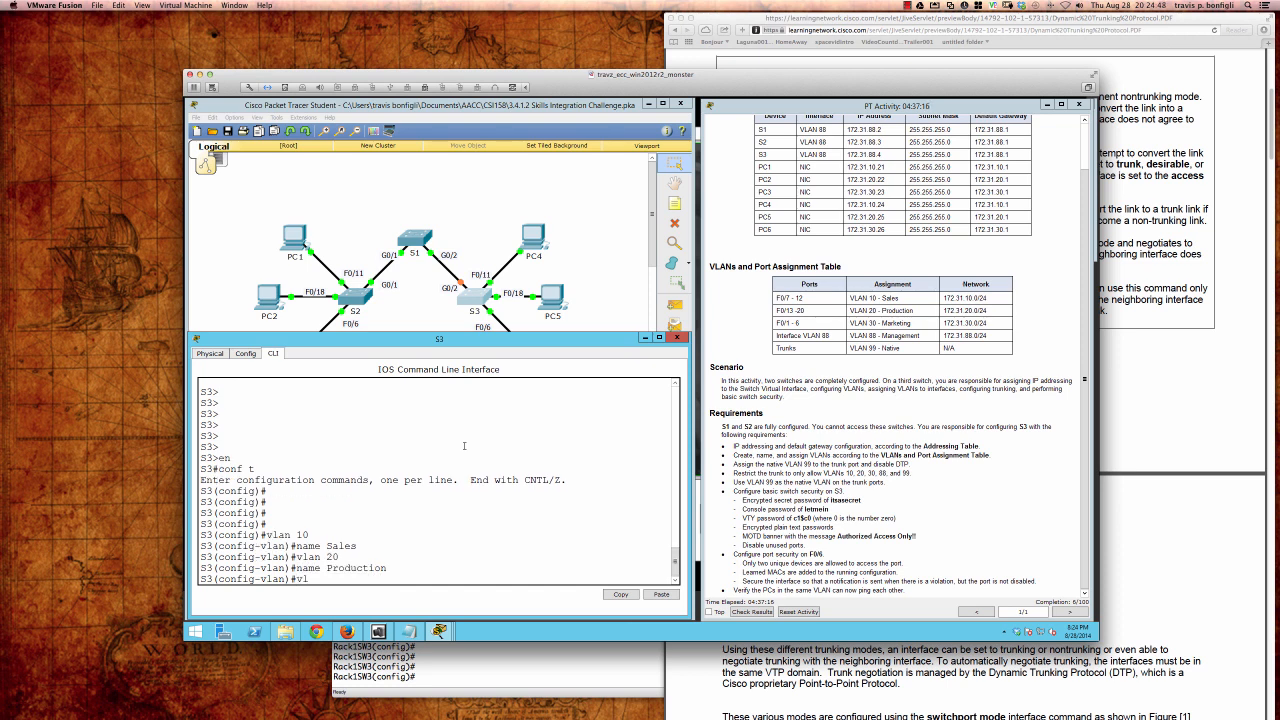
{"action": "type", "text": "an 30"}
{"action": "key", "text": "Return"}
{"action": "type", "text": "name Mar"}
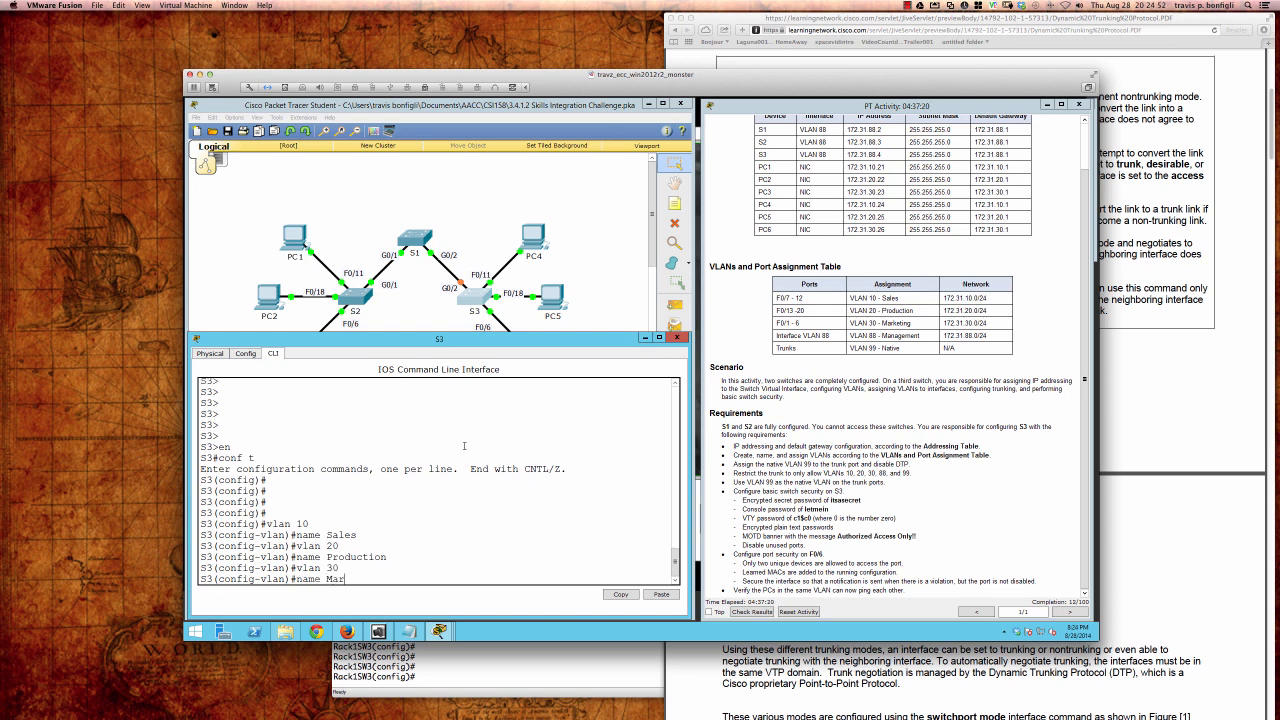
{"action": "type", "text": "keting"}
{"action": "key", "text": "Return"}
Step: Create VLAN 88 named Management and VLAN 99 named Native
{"action": "type", "text": "vlan)#v"}
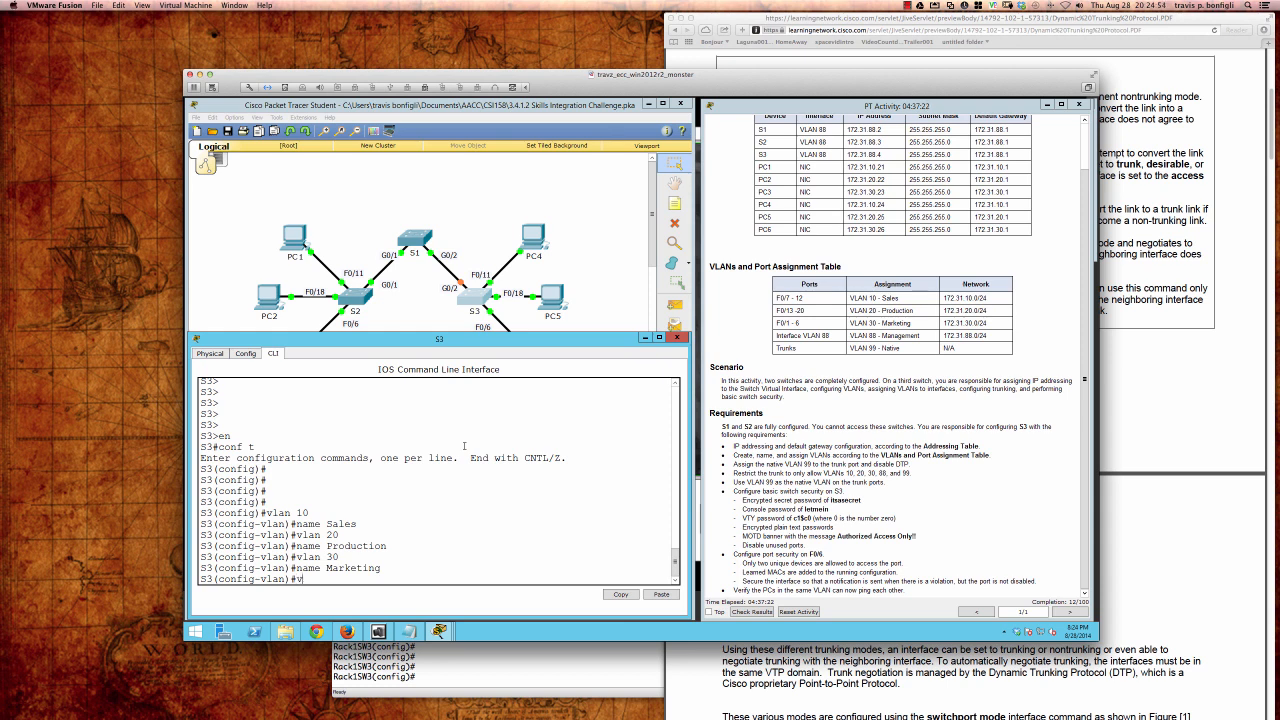
{"action": "type", "text": "lan 88"}
{"action": "key", "text": "Return"}
{"action": "type", "text": "Managemen"}
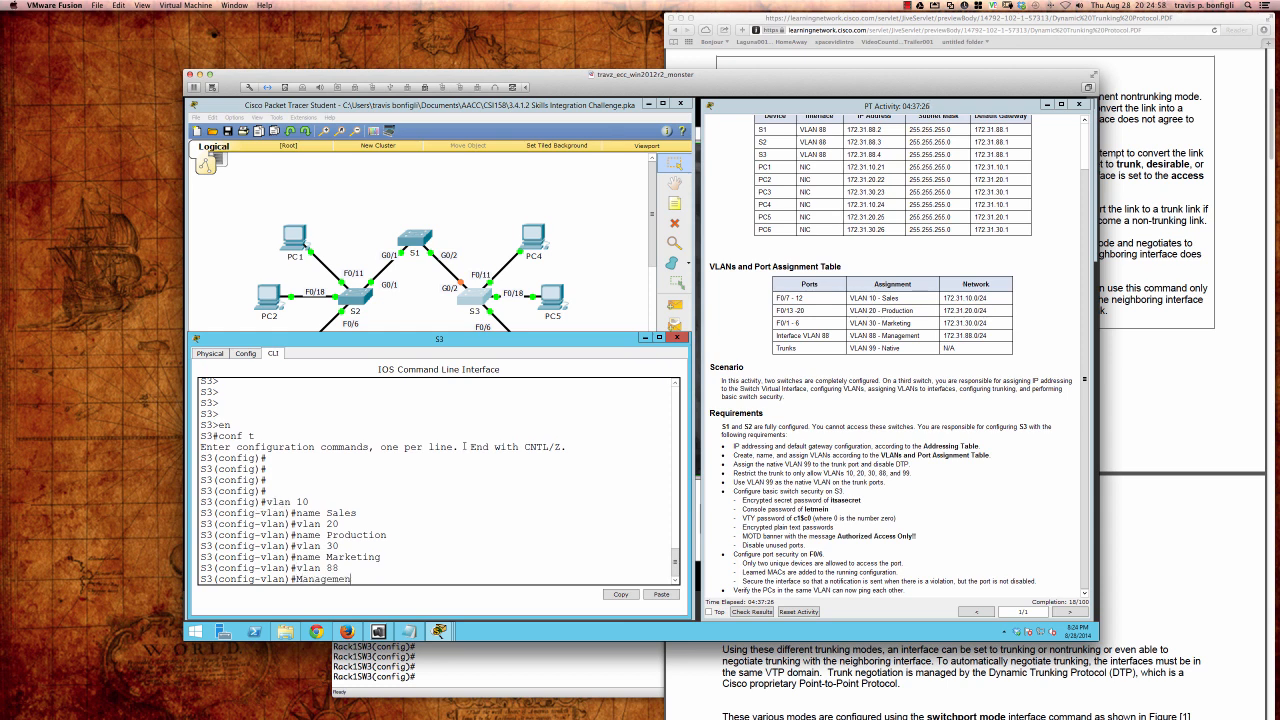
{"action": "type", "text": "t"}
{"action": "key", "text": "BackSpace"}
{"action": "key", "text": "BackSpace"}
{"action": "key", "text": "BackSpace"}
{"action": "key", "text": "BackSpace"}
{"action": "key", "text": "BackSpace"}
{"action": "key", "text": "BackSpace"}
{"action": "key", "text": "BackSpace"}
{"action": "key", "text": "BackSpace"}
{"action": "key", "text": "BackSpace"}
{"action": "key", "text": "BackSpace"}
{"action": "type", "text": "name Management"}
{"action": "key", "text": "Return"}
{"action": "type", "text": "vlan "}
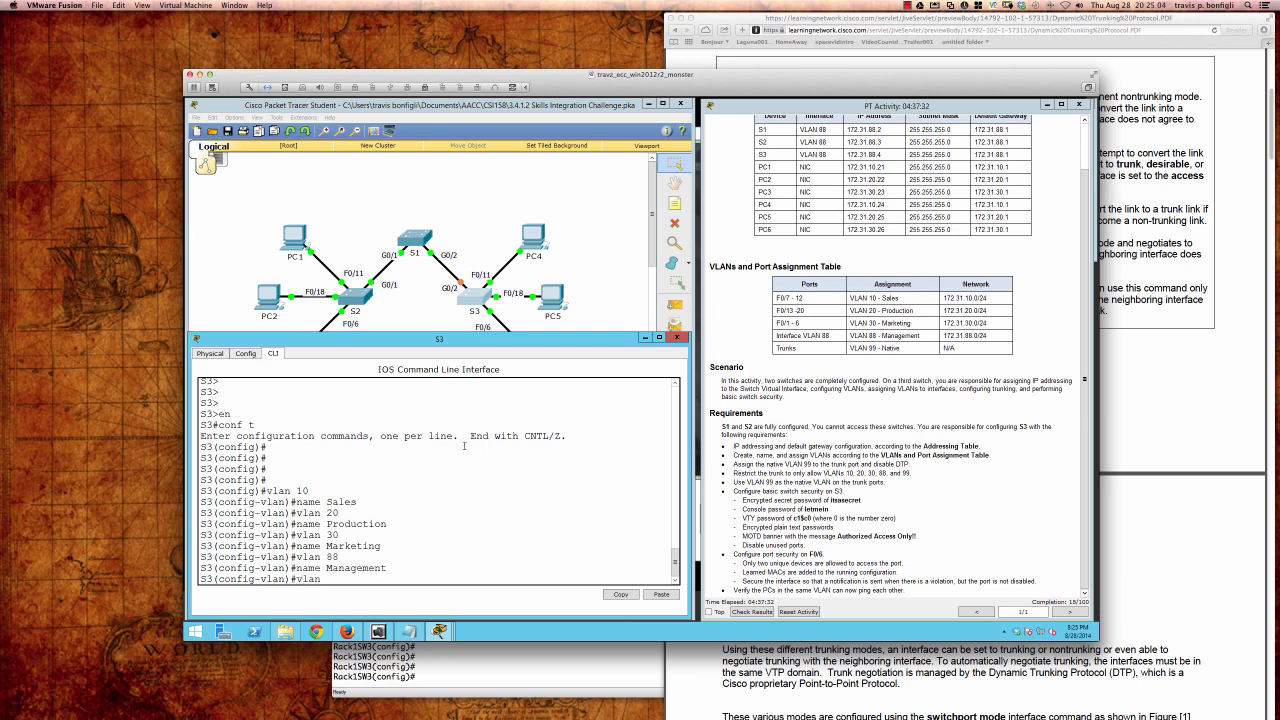
{"action": "type", "text": "99"}
{"action": "key", "text": "Return"}
{"action": "type", "text": "name "}
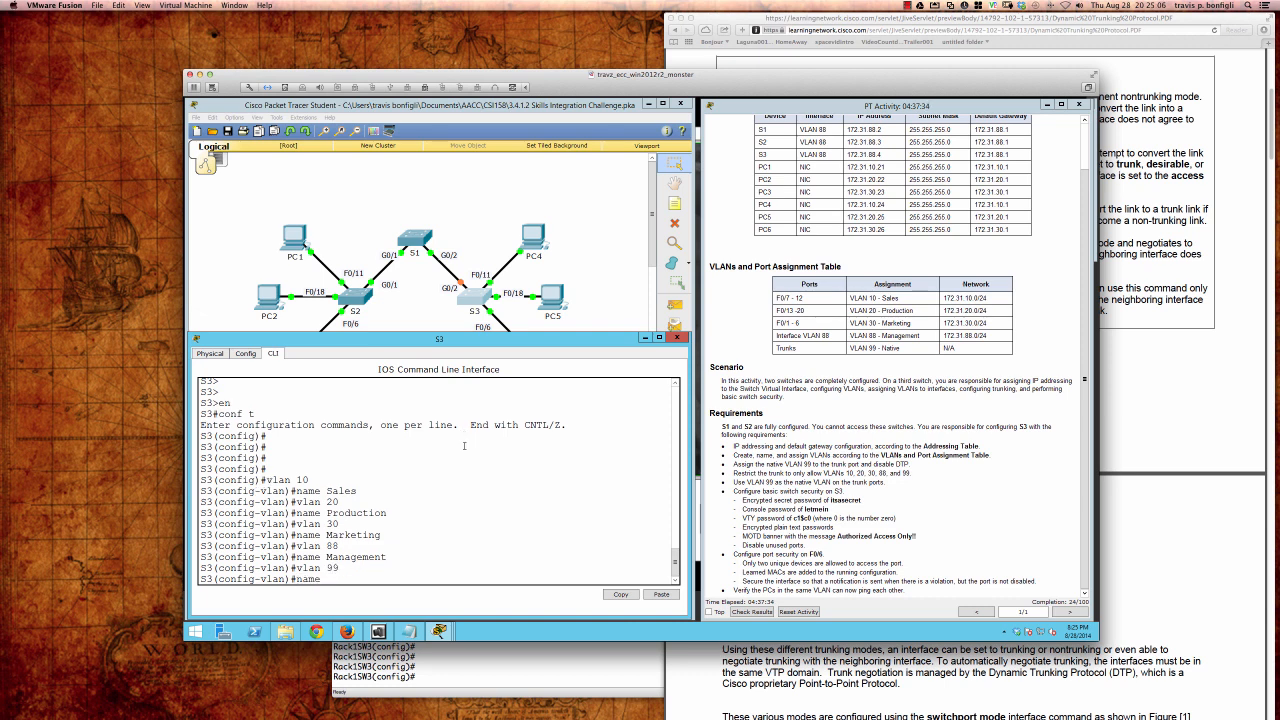
{"action": "type", "text": "Native"}
{"action": "key", "text": "Return"}
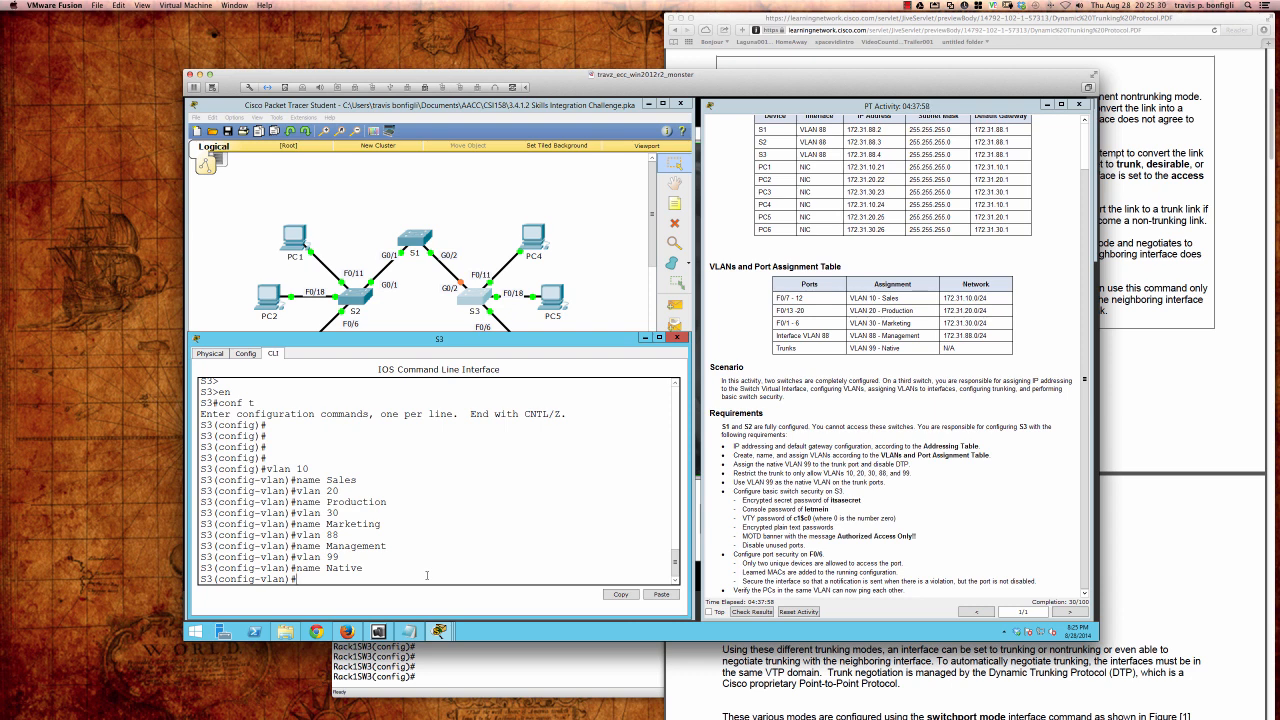
Step: Make ports Fa0/1–6 access ports in VLAN 30
{"action": "type", "text": "itn"}
{"action": "key", "text": "BackSpace"}
{"action": "key", "text": "BackSpace"}
{"action": "key", "text": "BackSpace"}
{"action": "type", "text": "nt ra fa0/1 - 6"}
{"action": "key", "text": "Return"}
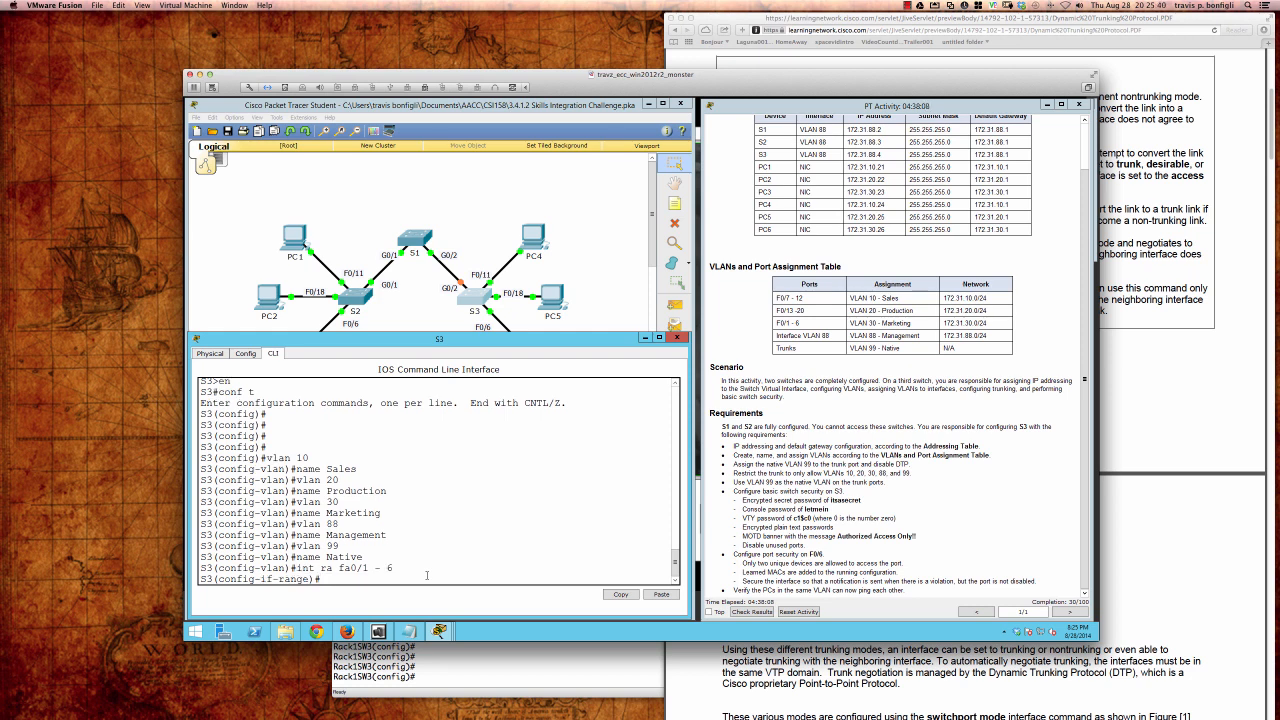
{"action": "type", "text": "swi"}
{"action": "key", "text": "Tab"}
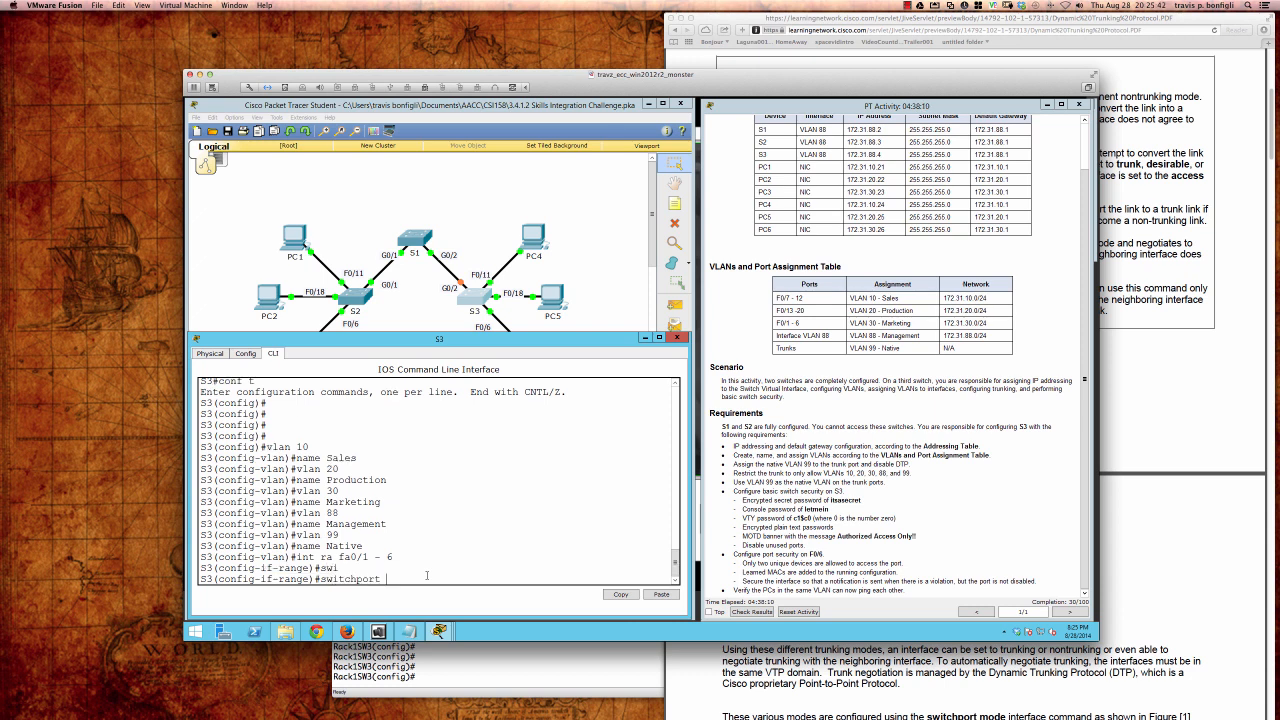
{"action": "type", "text": "mode acc"}
{"action": "key", "text": "Tab"}
{"action": "key", "text": "Return"}
{"action": "type", "text": "swi"}
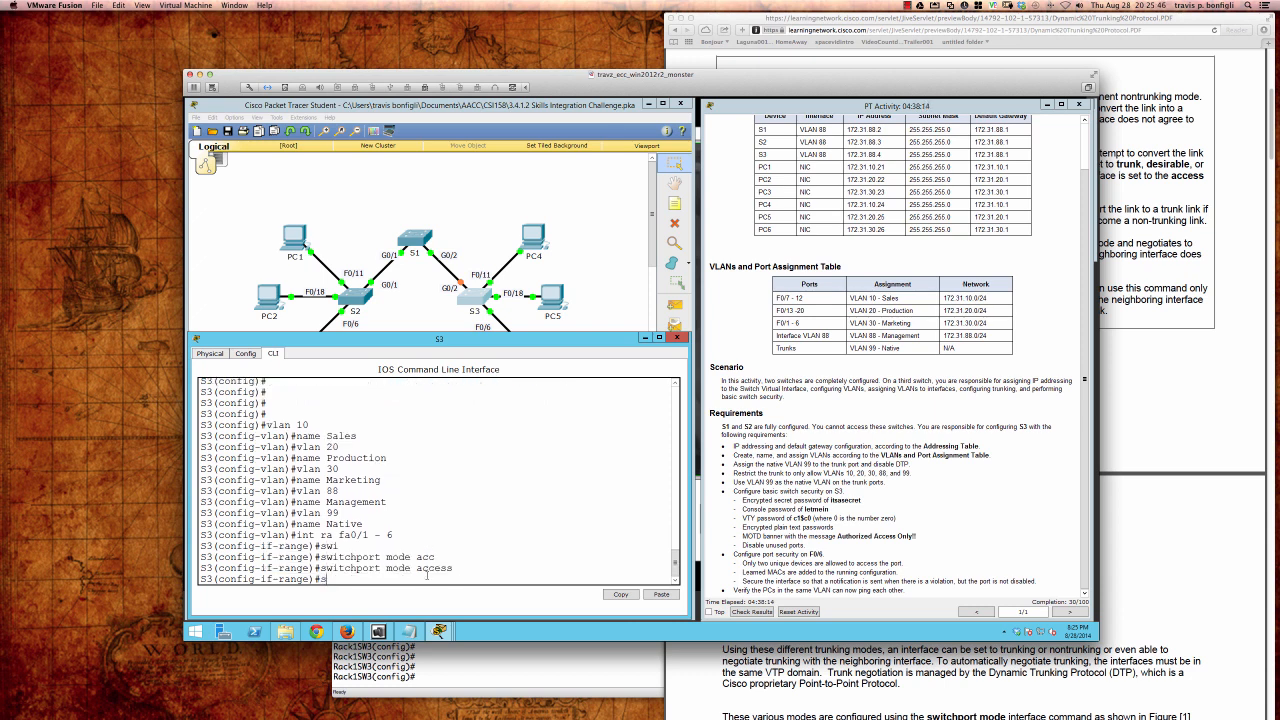
{"action": "key", "text": "Tab"}
{"action": "type", "text": "acc"}
{"action": "type", "text": "e"}
{"action": "key", "text": "Tab"}
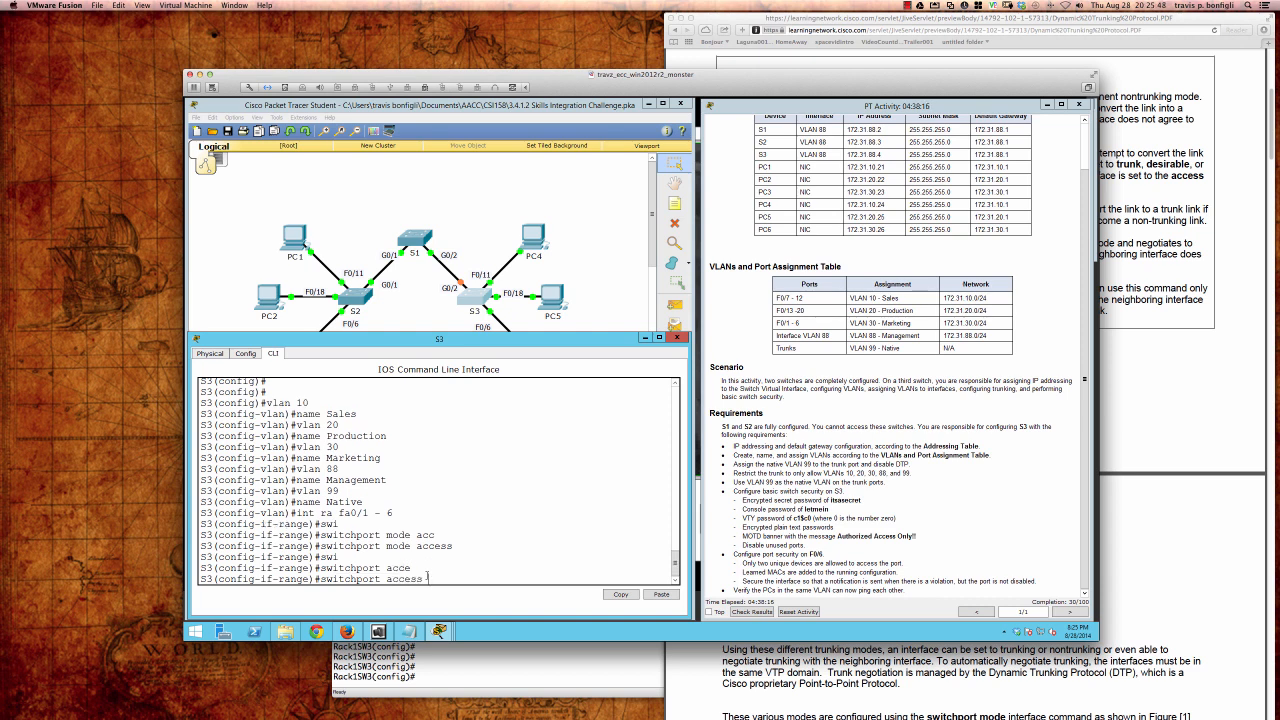
{"action": "type", "text": "vlan 30"}
{"action": "key", "text": "Return"}
Step: Make ports Fa0/13–20 access ports in VLAN 20
{"action": "type", "text": "ig-if-range)#i"}
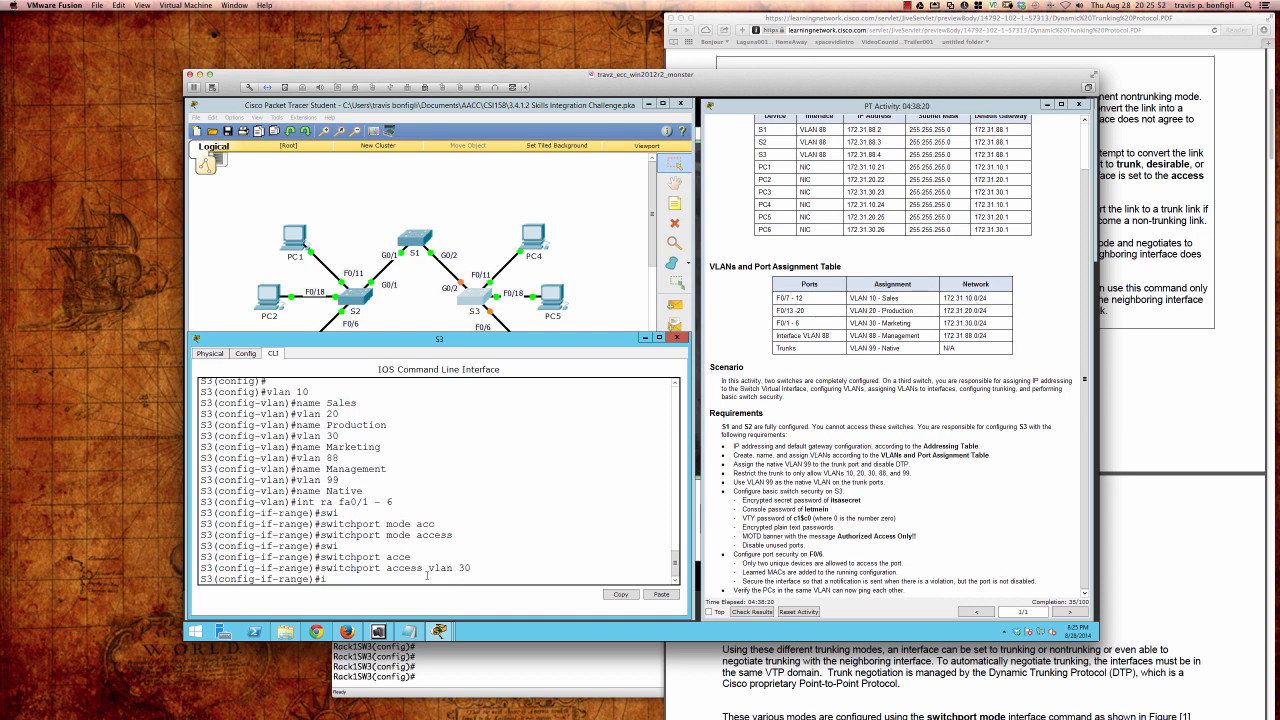
{"action": "type", "text": "nt ra fa0/13 - 20"}
{"action": "key", "text": "Return"}
{"action": "type", "text": "swi"}
{"action": "key", "text": "Tab"}
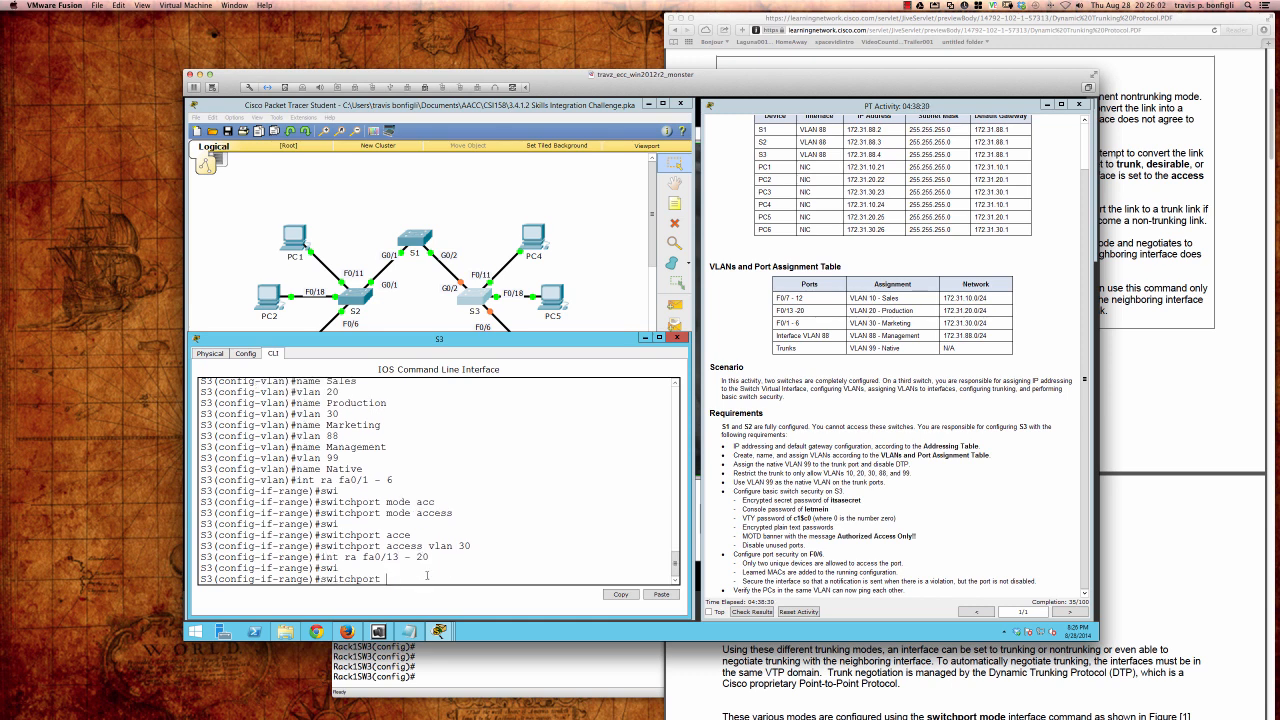
{"action": "type", "text": "mode acc"}
{"action": "key", "text": "Tab"}
{"action": "key", "text": "Return"}
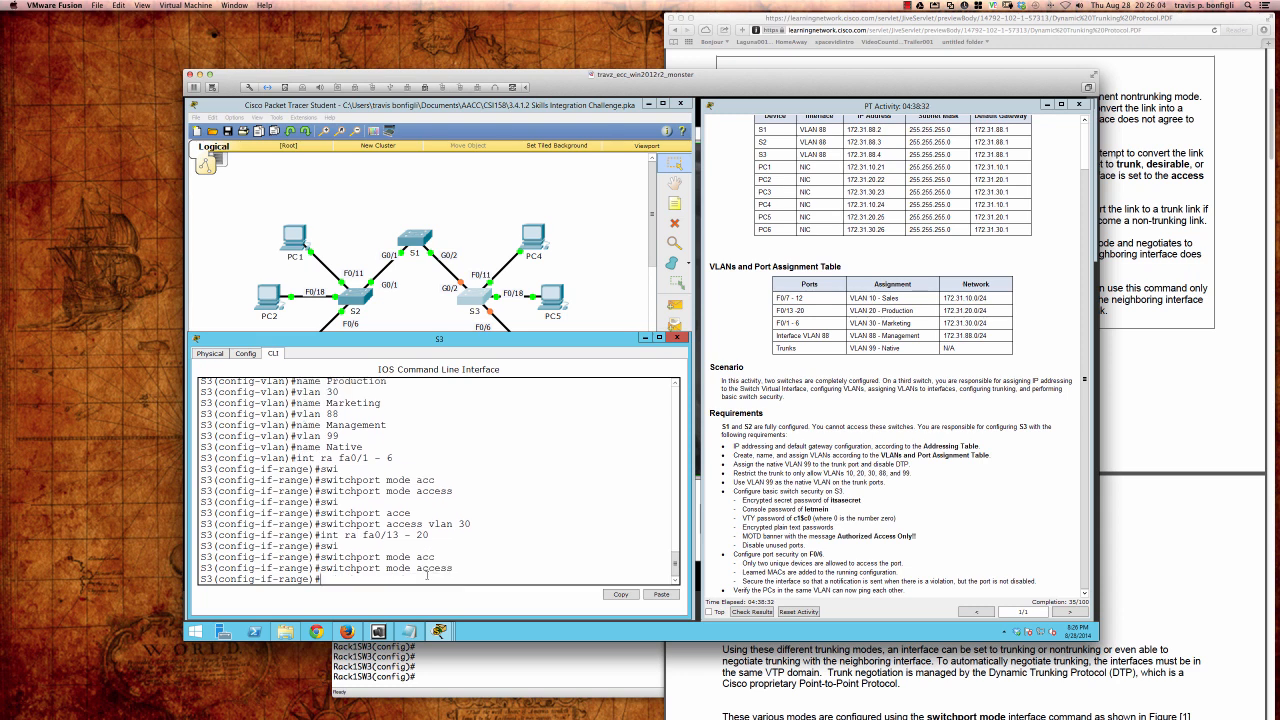
{"action": "type", "text": "swi"}
{"action": "key", "text": "Tab"}
{"action": "type", "text": "acc"}
{"action": "key", "text": "Tab"}
{"action": "type", "text": "vl"}
{"action": "key", "text": "Tab"}
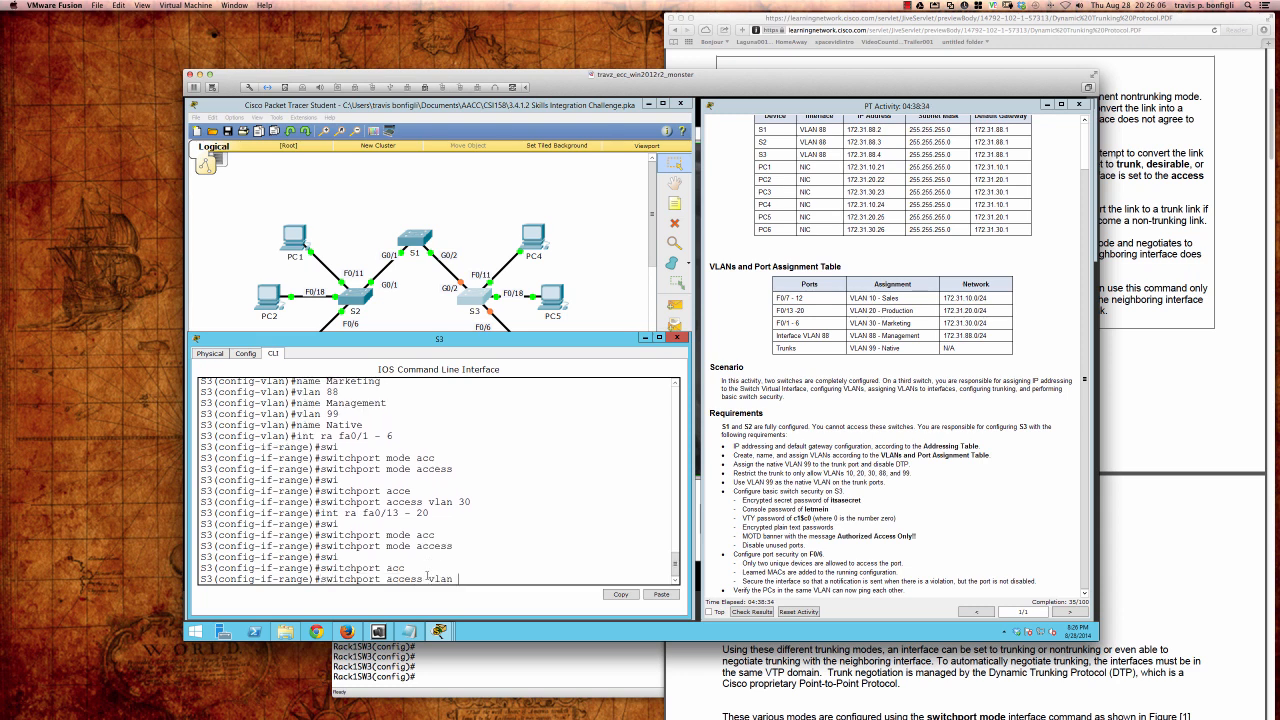
{"action": "type", "text": "20"}
{"action": "key", "text": "Return"}
{"action": "key", "text": "Return"}
{"action": "key", "text": "Return"}
{"action": "key", "text": "Return"}
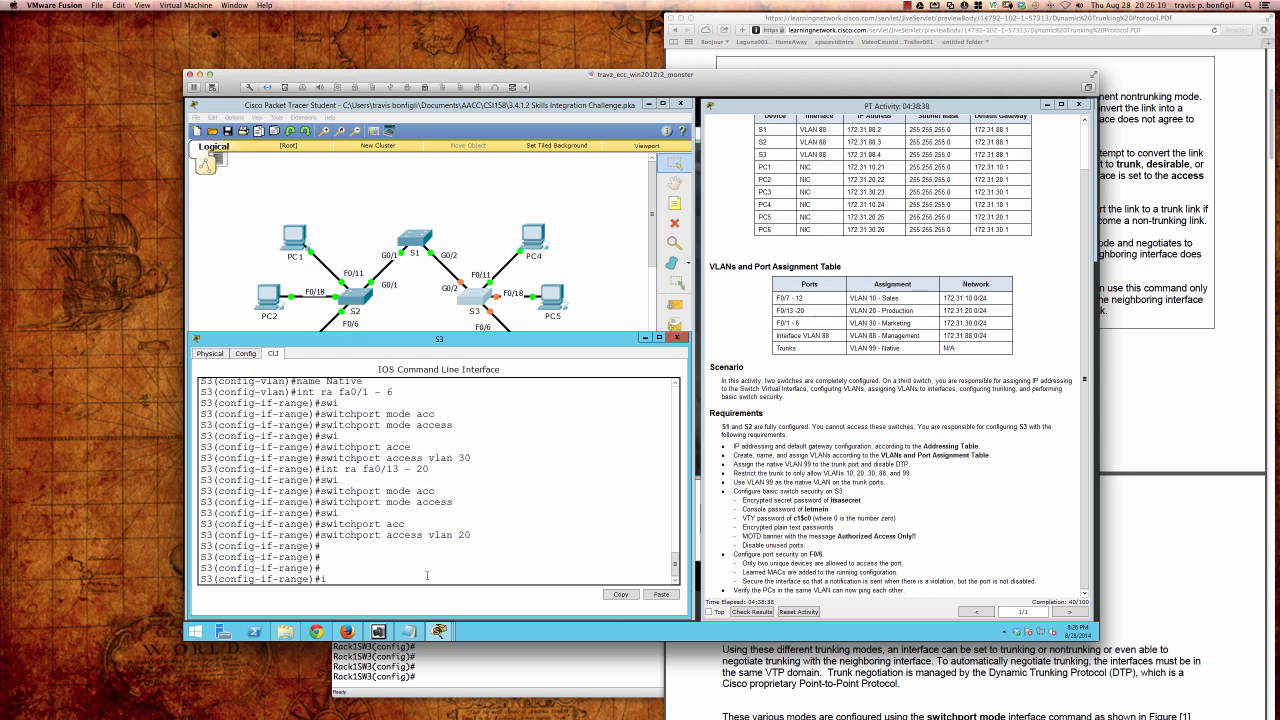
Step: Make ports Fa0/7–12 access ports in VLAN 10
{"action": "type", "text": "int ra fa0/7 - 12"}
{"action": "key", "text": "Return"}
{"action": "type", "text": "swi"}
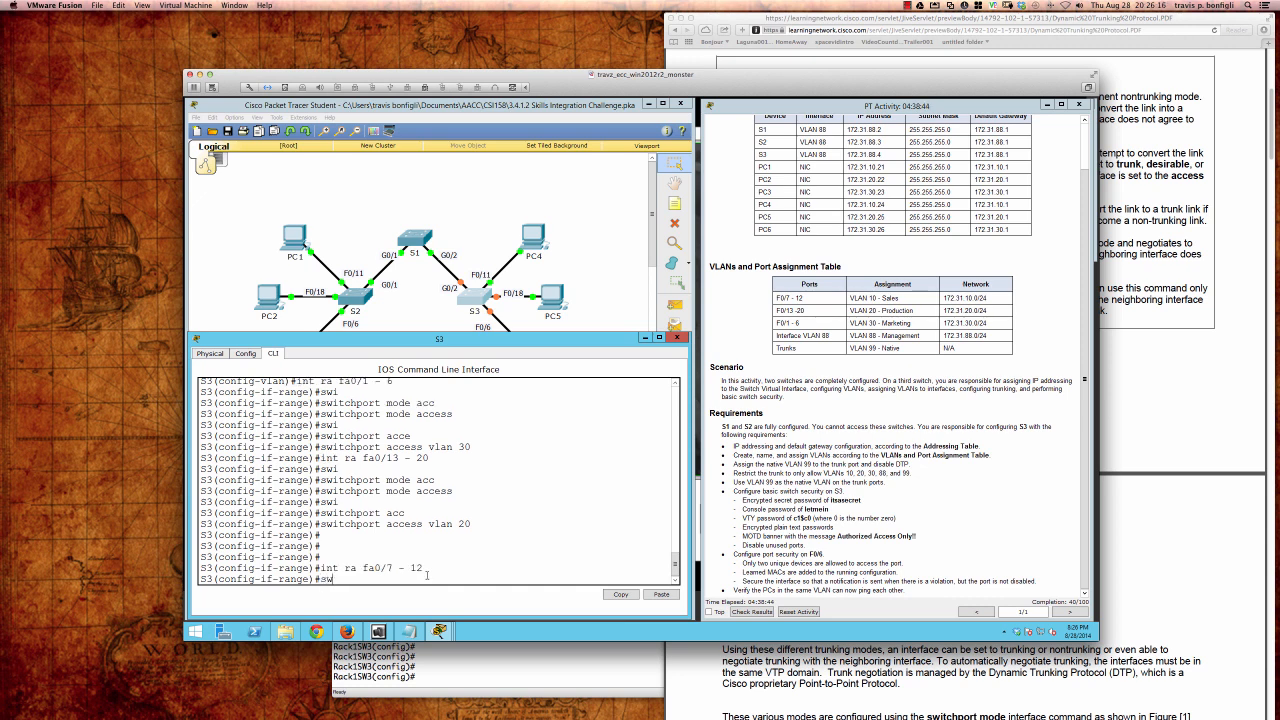
{"action": "key", "text": "Tab"}
{"action": "type", "text": "mode"}
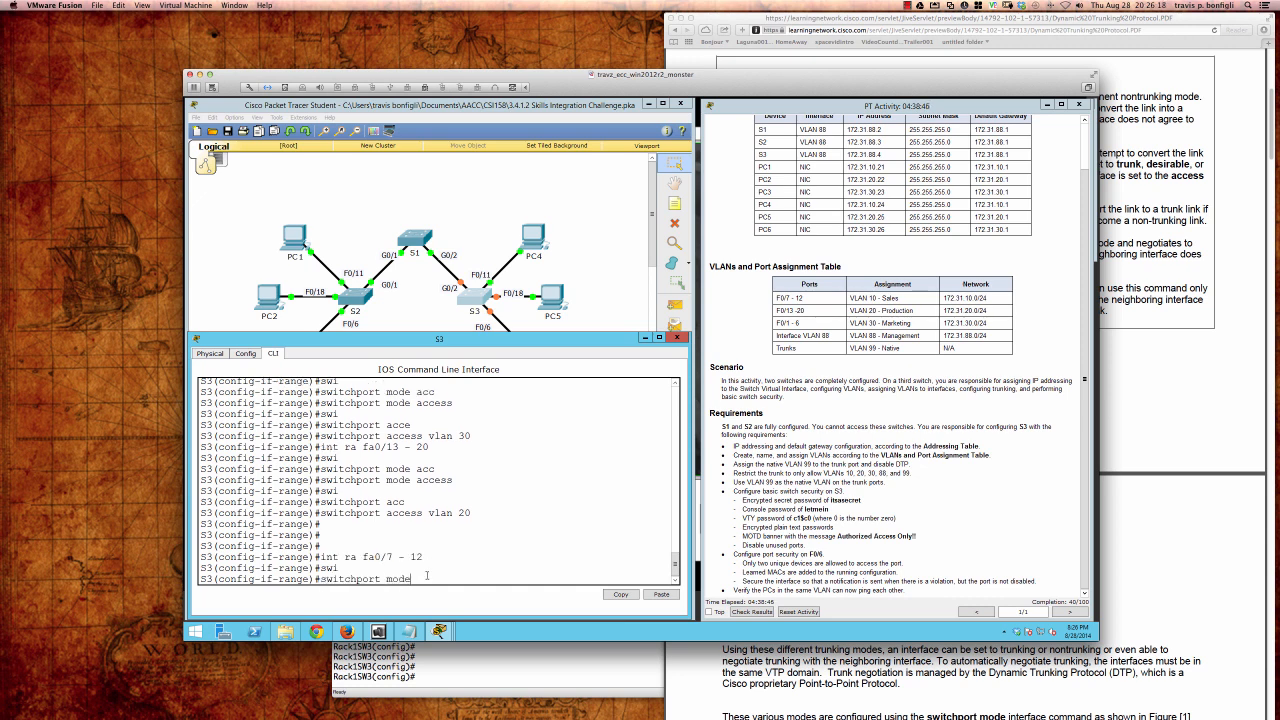
{"action": "type", "text": " acc"}
{"action": "key", "text": "Tab"}
{"action": "key", "text": "Return"}
{"action": "type", "text": "swi"}
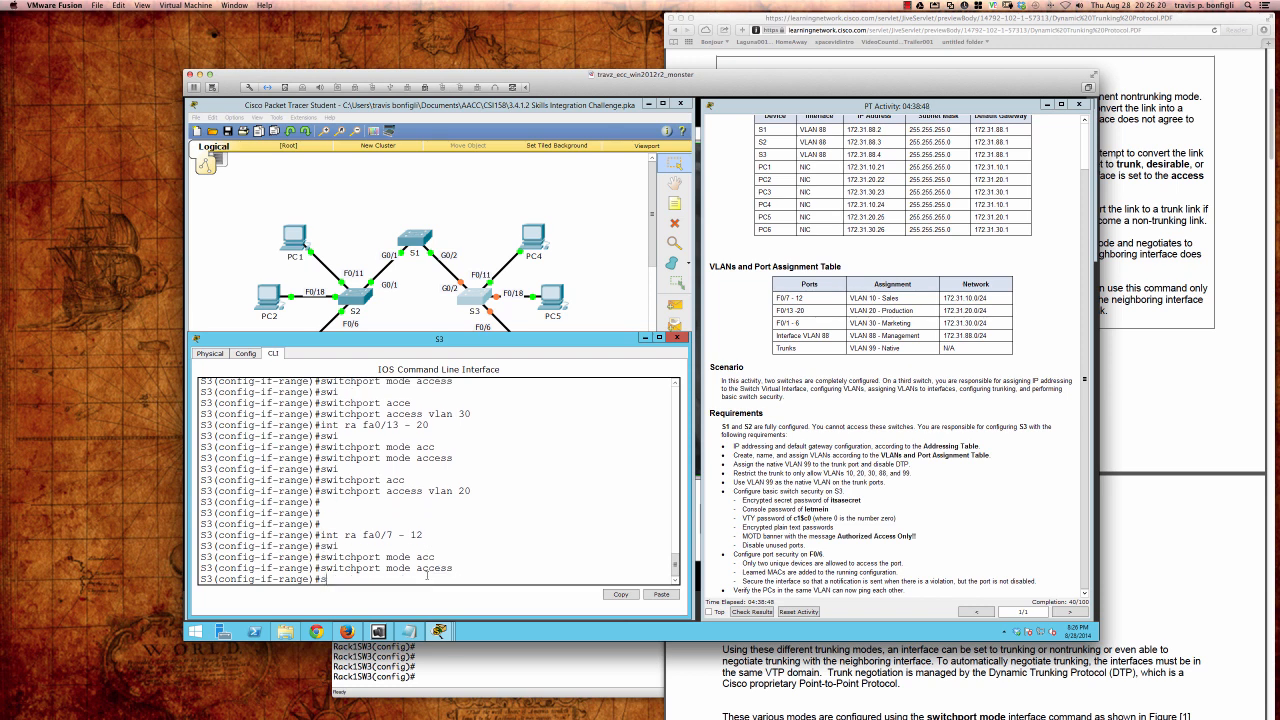
{"action": "key", "text": "Tab"}
{"action": "type", "text": "acc"}
{"action": "key", "text": "Tab"}
{"action": "type", "text": "vlan 10"}
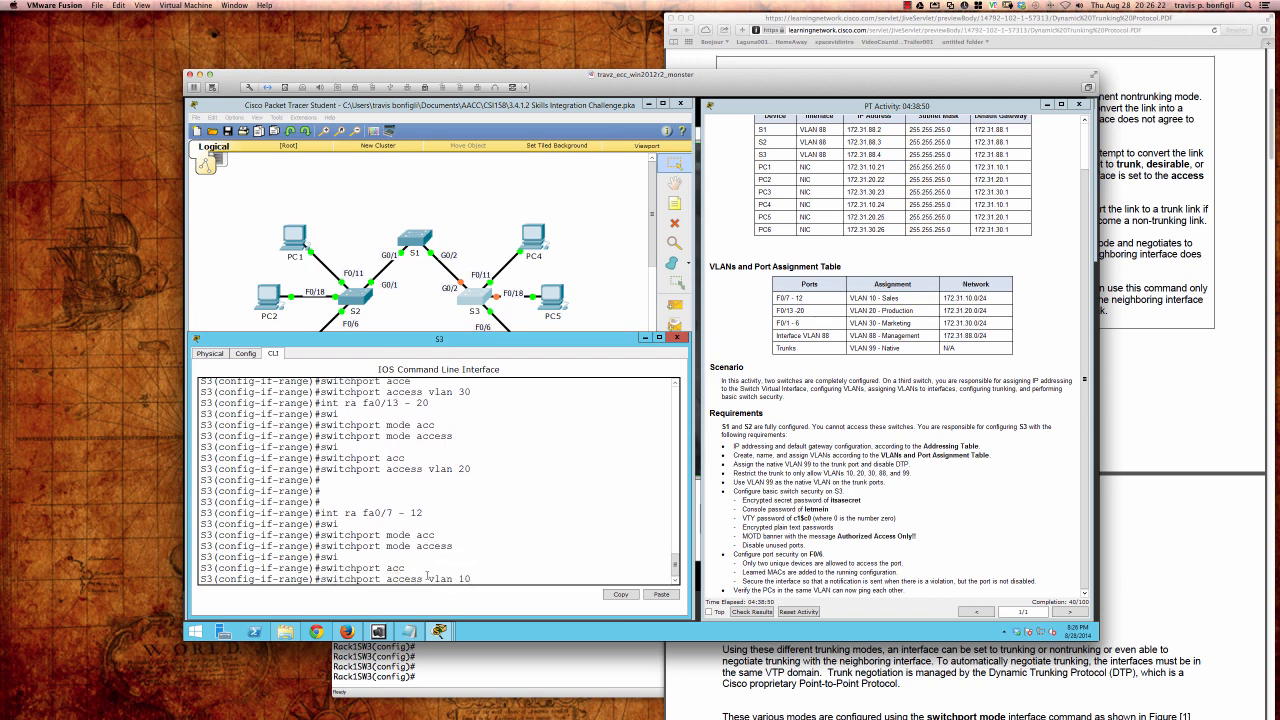
{"action": "key", "text": "Return"}
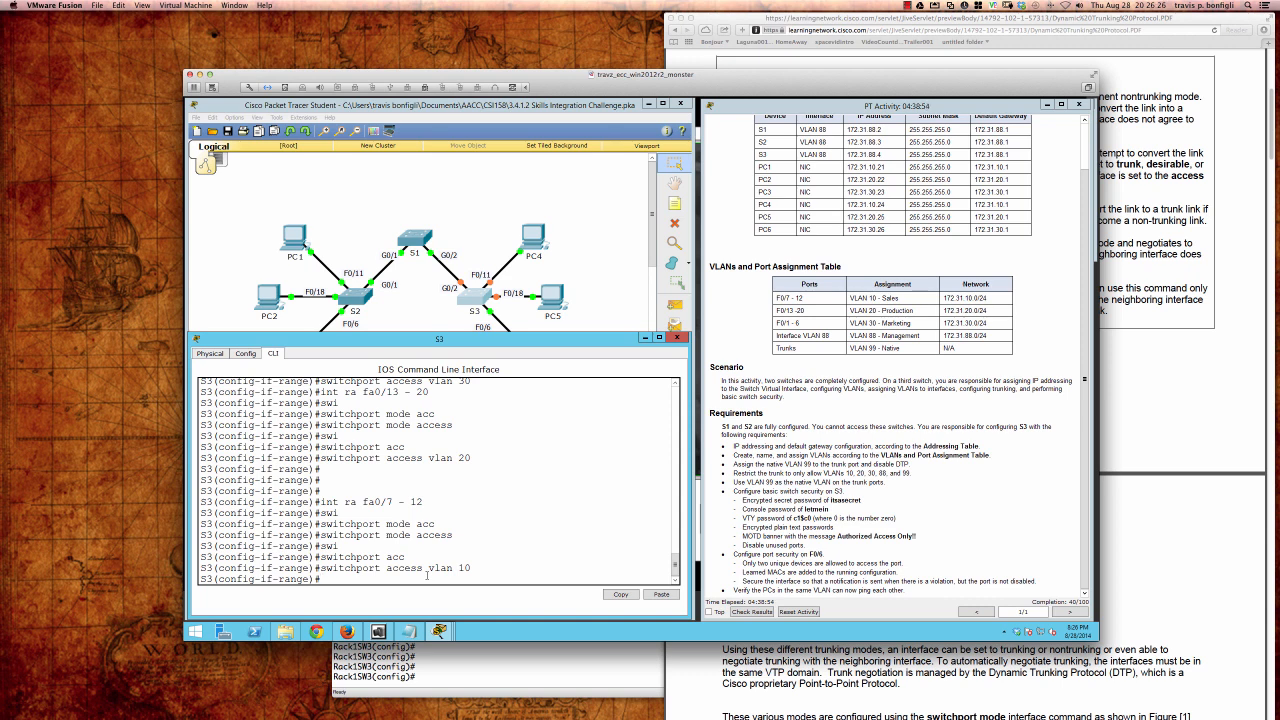
{"action": "key", "text": "Return"}
{"action": "key", "text": "Return"}
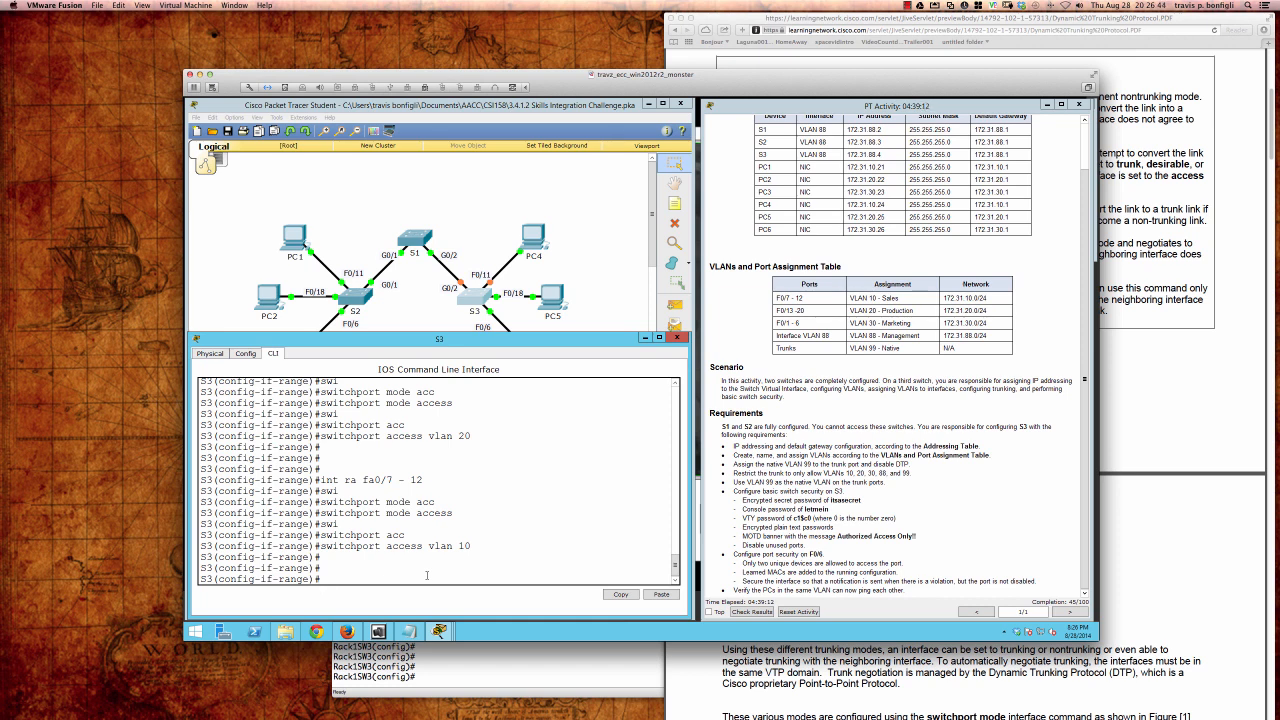
Step: Bring up interface VLAN 88 with address 172.31.88.4 255.255.255.0
{"action": "type", "text": "nt vlan 88"}
{"action": "key", "text": "Return"}
{"action": "key", "text": "Return"}
{"action": "key", "text": "Return"}
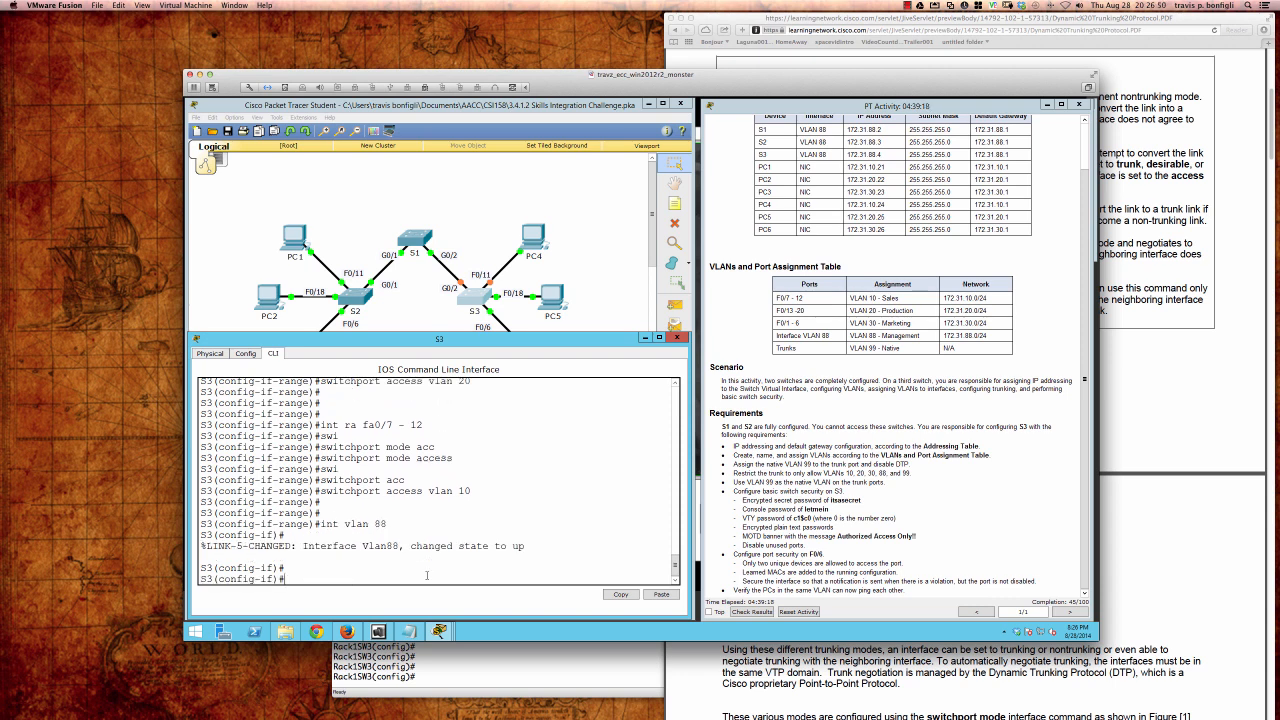
{"action": "type", "text": "no shut"}
{"action": "key", "text": "Return"}
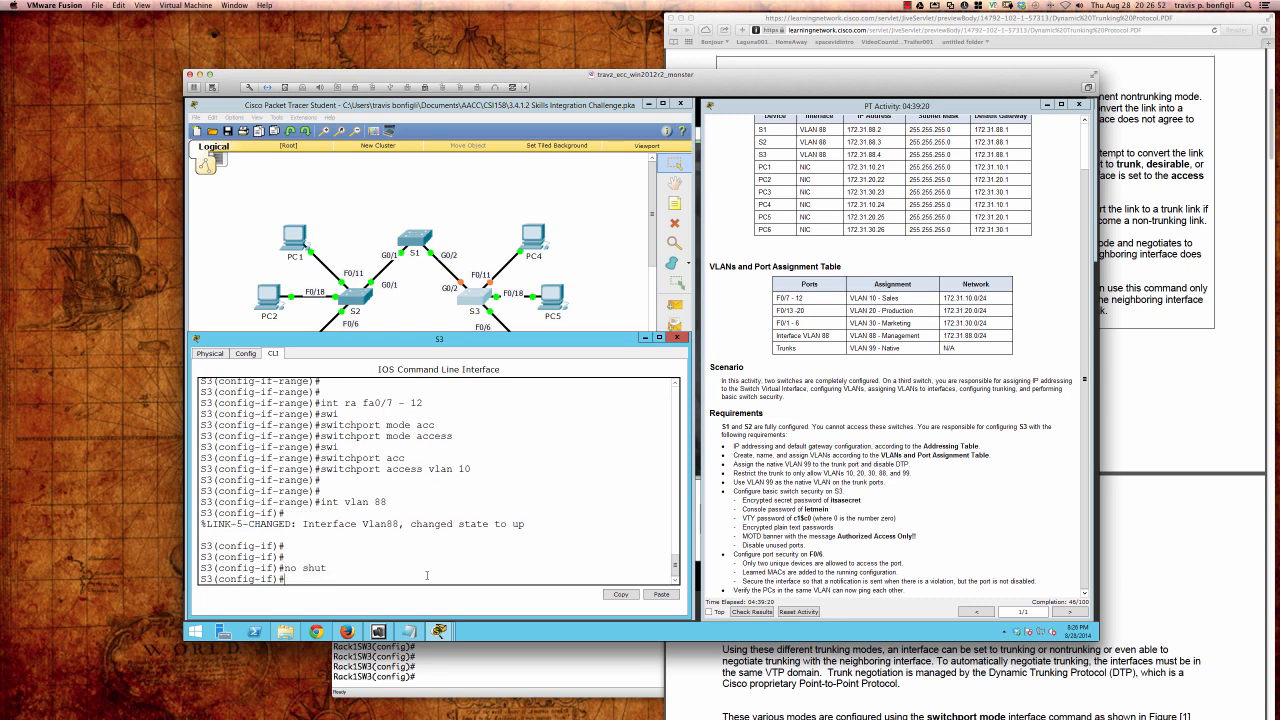
{"action": "key", "text": "Return"}
{"action": "key", "text": "Return"}
{"action": "key", "text": "Return"}
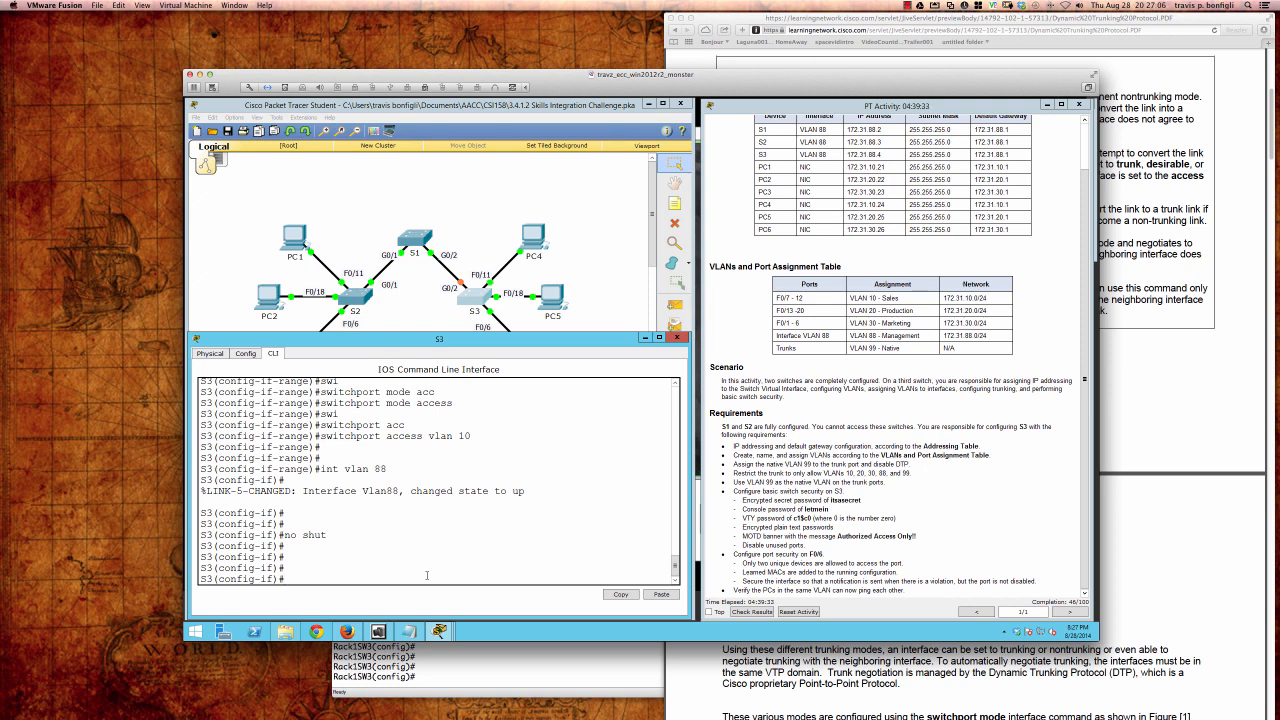
{"action": "type", "text": "dd 172.31.88.4"}
{"action": "key", "text": "Return"}
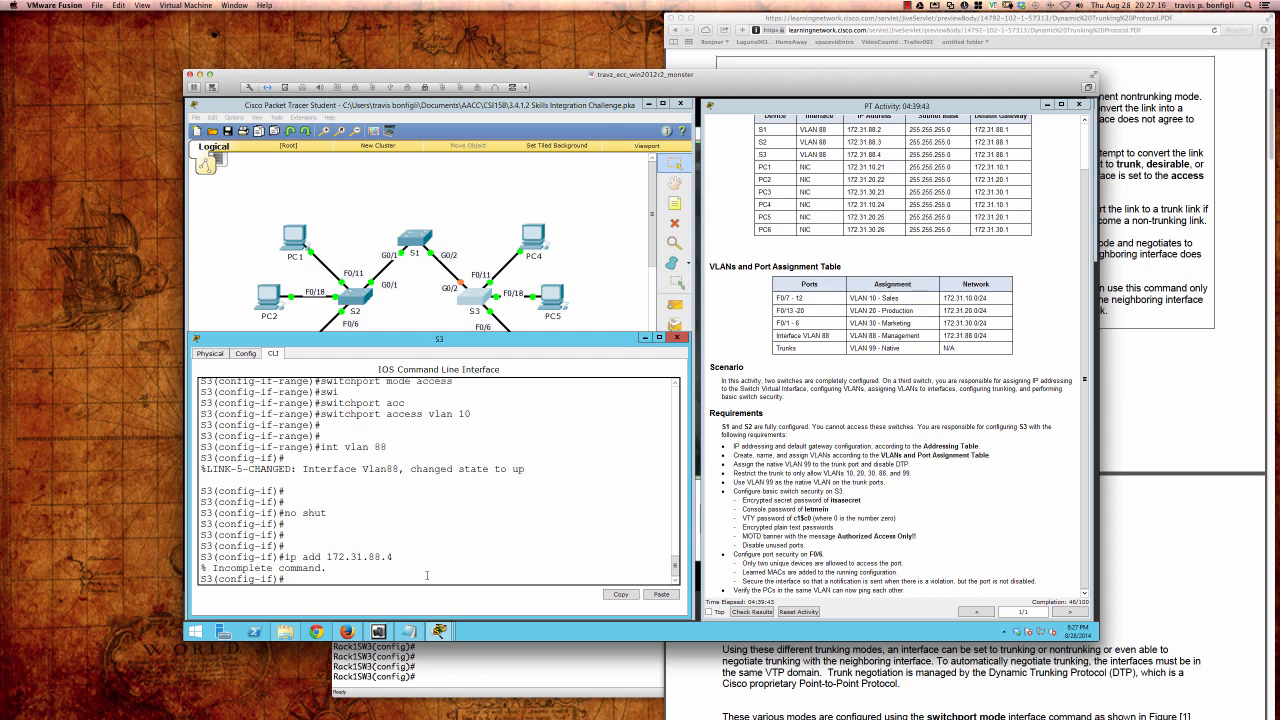
{"action": "key", "text": "Up"}
{"action": "type", "text": "255.255.255.0"}
{"action": "key", "text": "Return"}
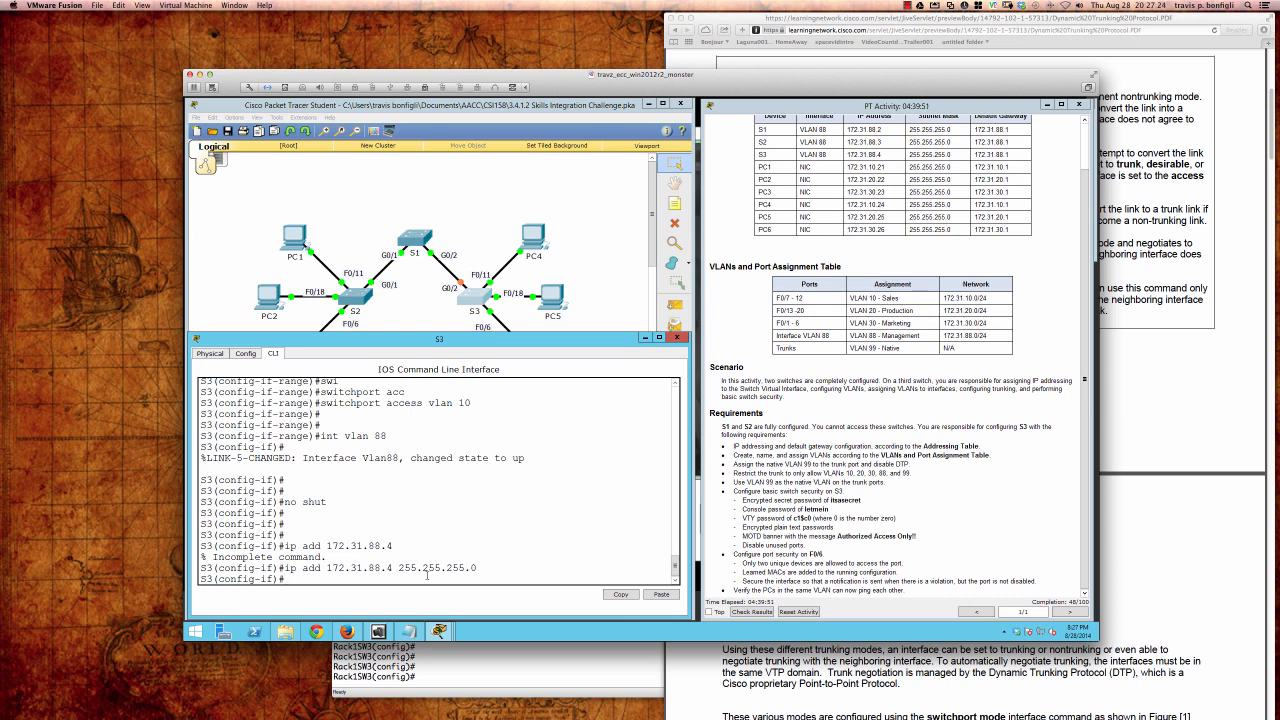
{"action": "key", "text": "Return"}
{"action": "key", "text": "Return"}
{"action": "key", "text": "Return"}
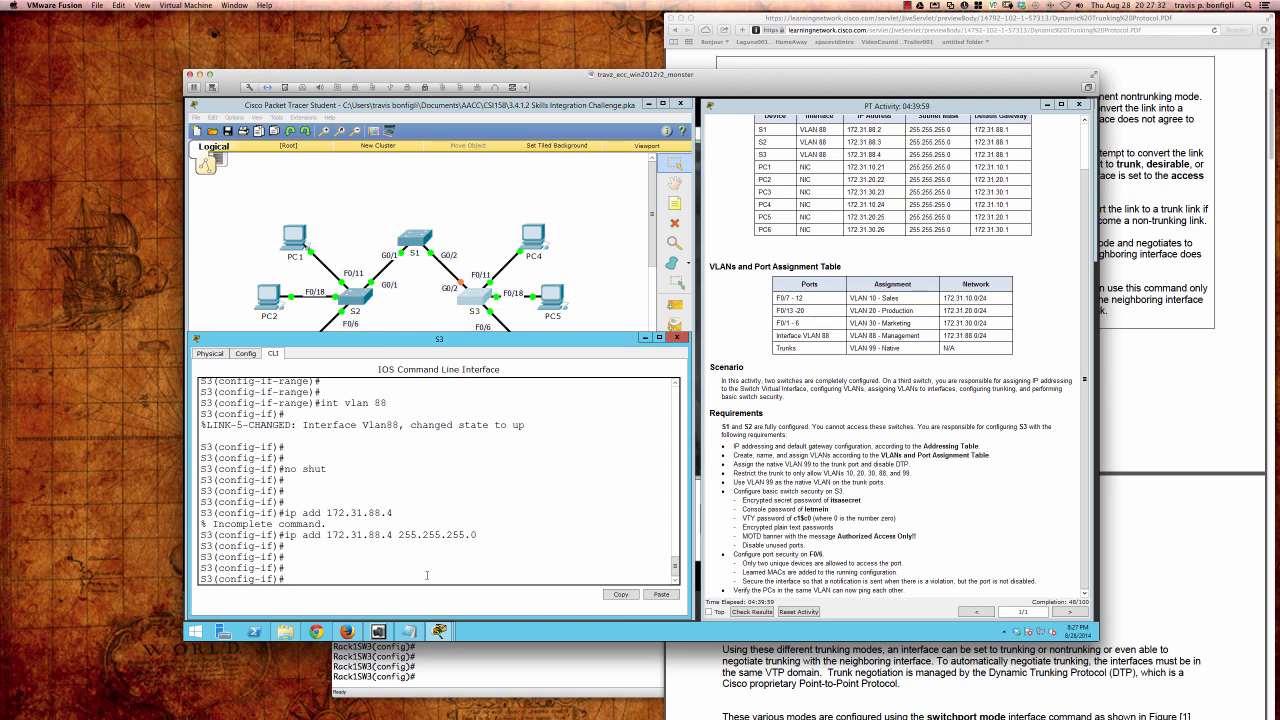
Step: Return to global configuration and set the default gateway to 172.31.88.1
{"action": "type", "text": "exti"}
{"action": "key", "text": "Return"}
{"action": "type", "text": "exit"}
{"action": "key", "text": "Return"}
{"action": "type", "text": "ip def"}
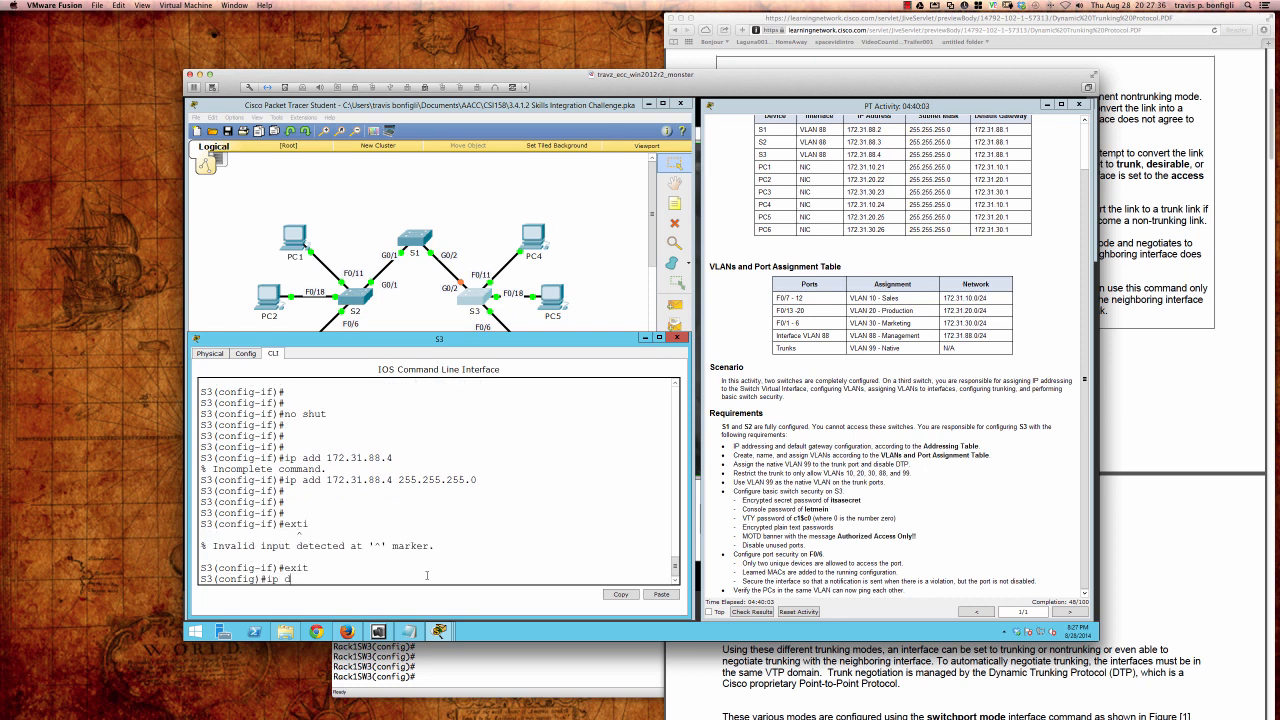
{"action": "key", "text": "Tab"}
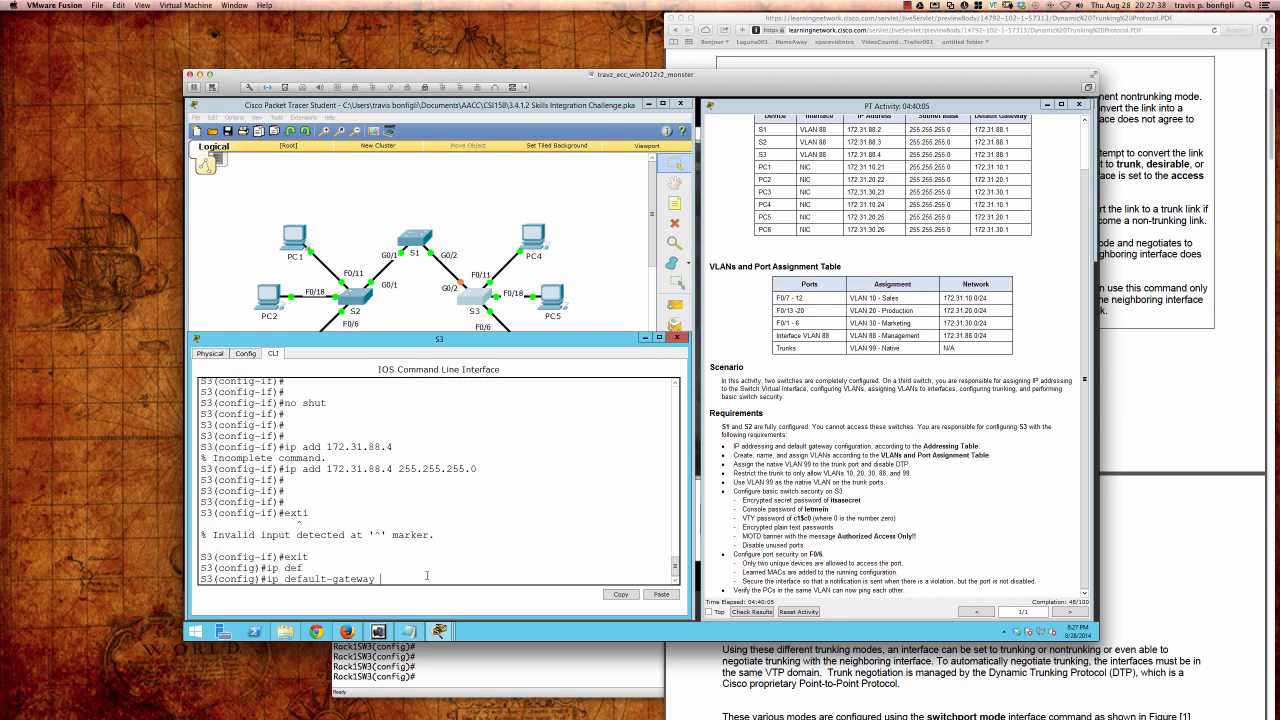
{"action": "type", "text": "172.31.88.1"}
{"action": "key", "text": "Return"}
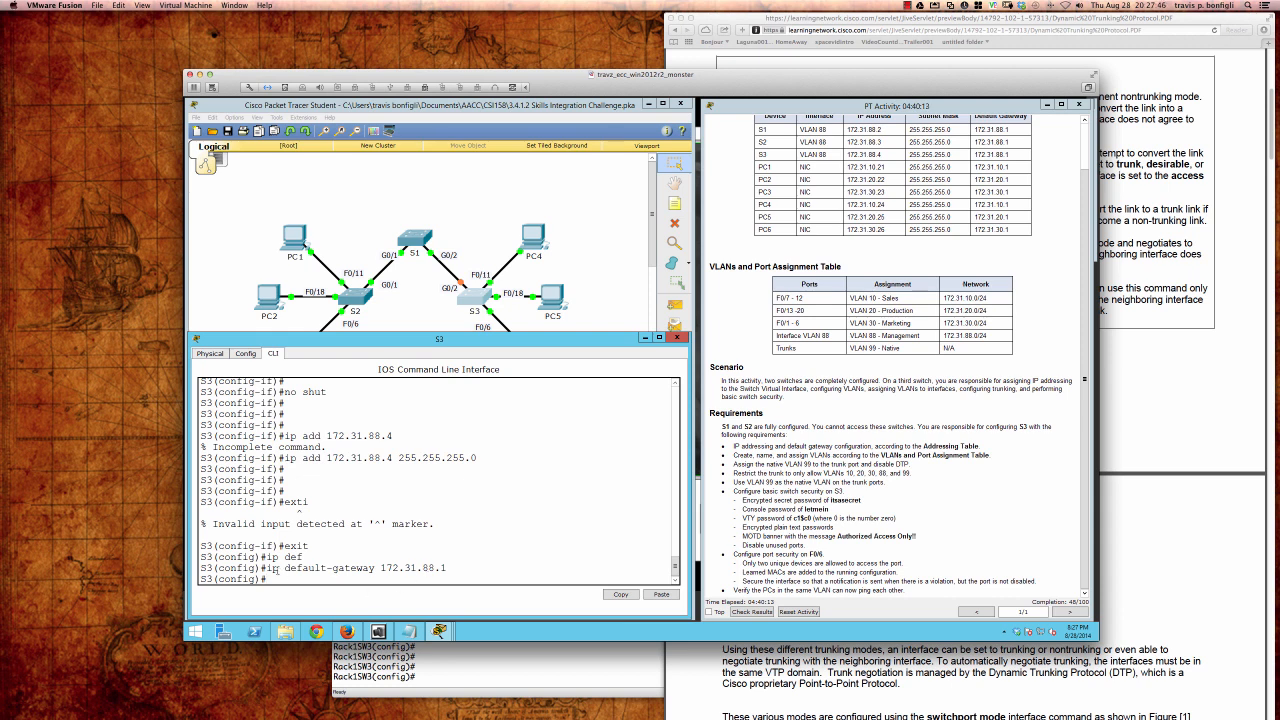
Step: Highlight the default-gateway command, then return to the full topology view
{"action": "left_click_drag", "start_coordinate": [267, 568], "coordinate": [446, 568]}
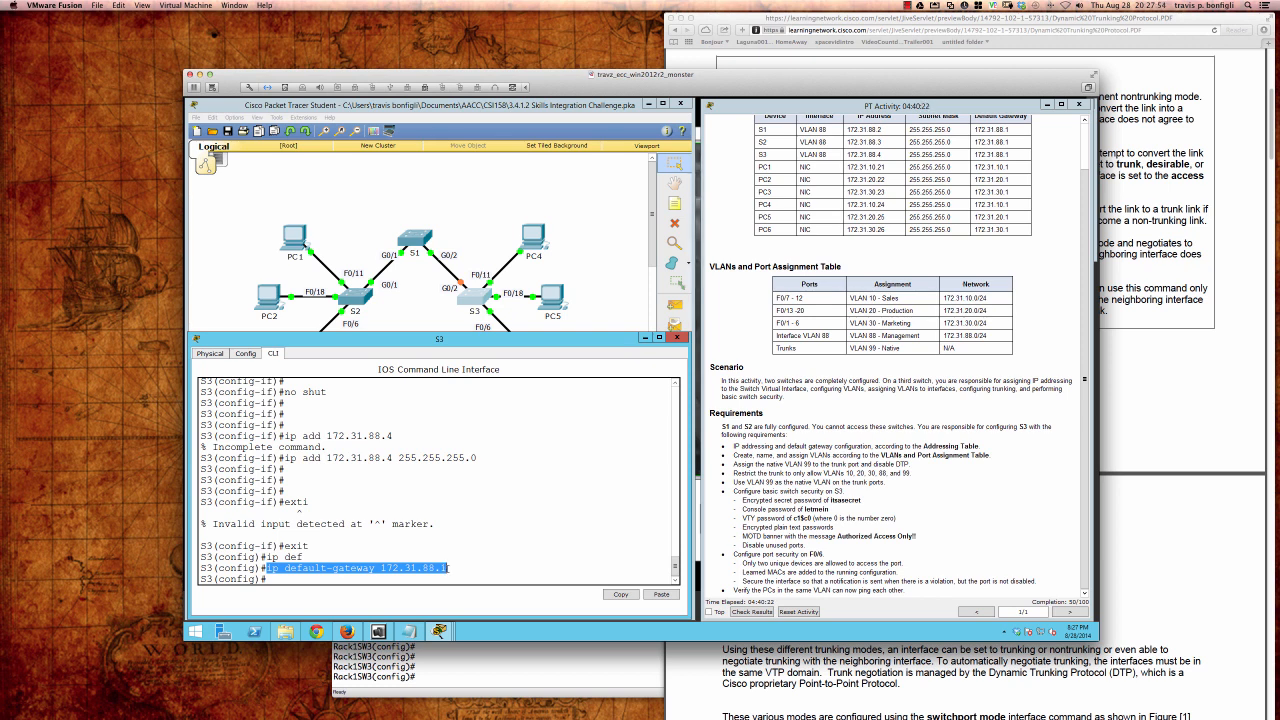
{"action": "left_click", "coordinate": [447, 568]}
{"action": "left_click_drag", "start_coordinate": [447, 568], "coordinate": [266, 568]}
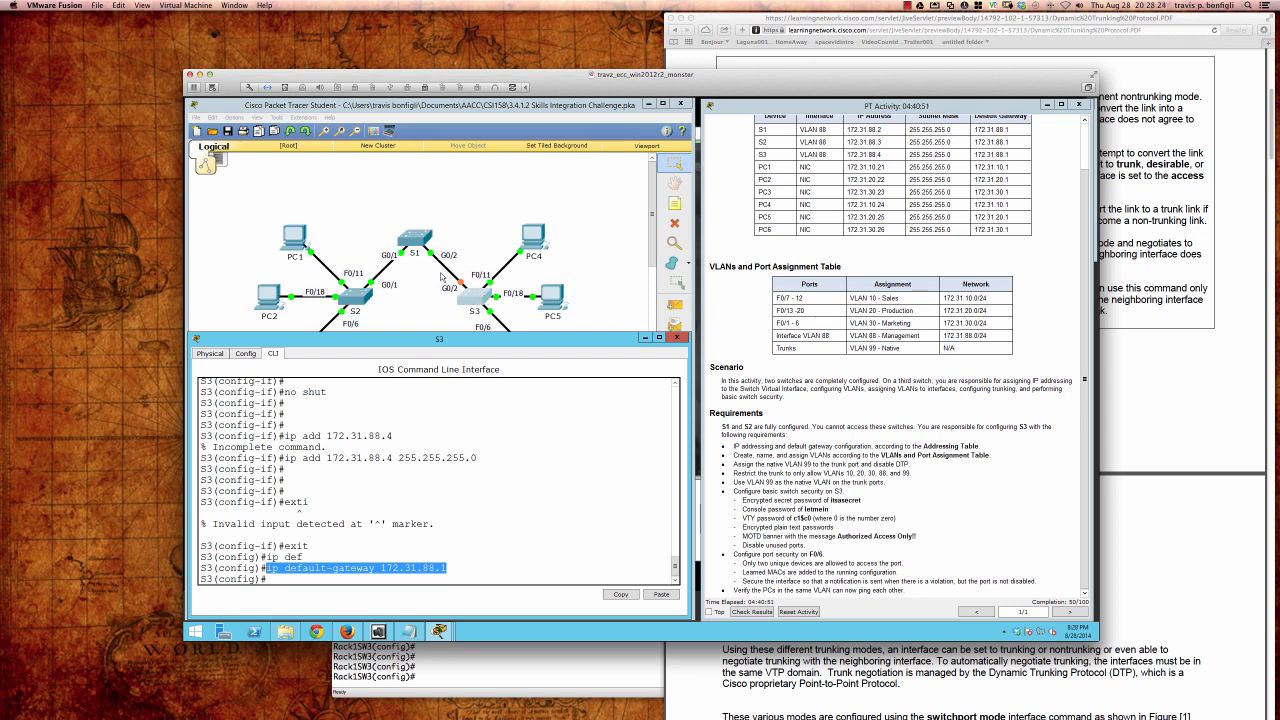
{"action": "left_click", "coordinate": [448, 566]}
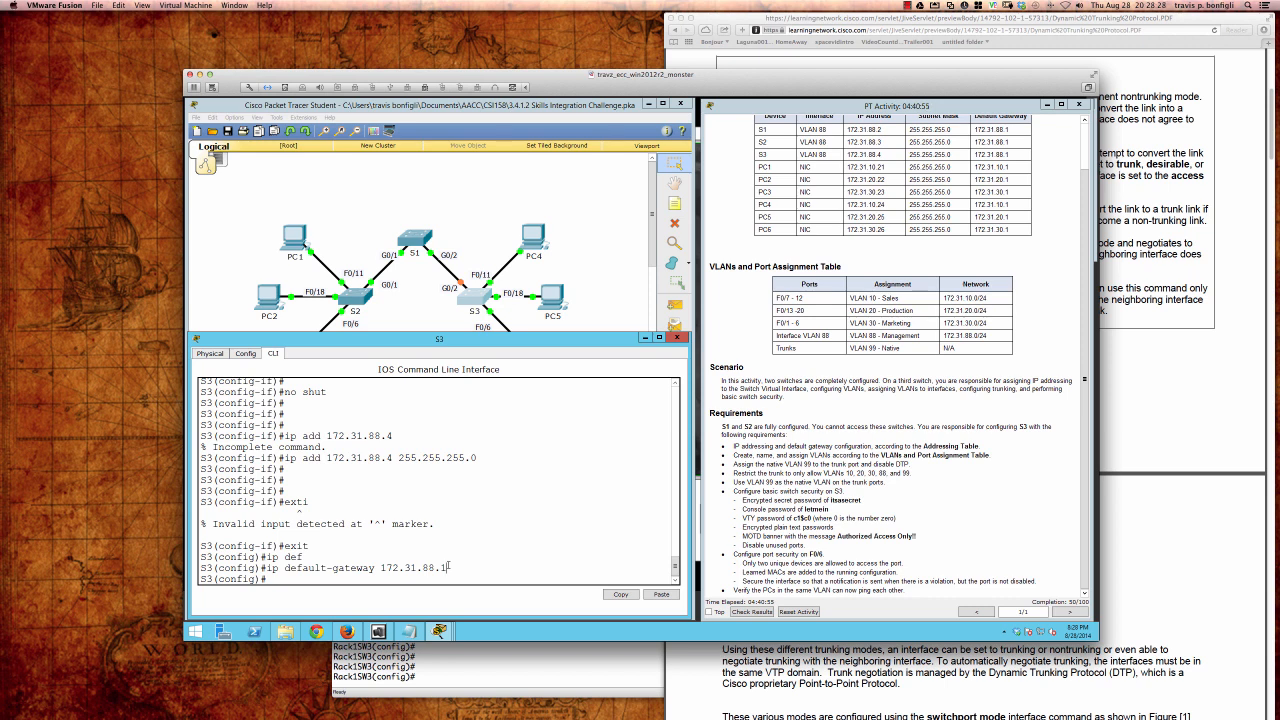
{"action": "key", "text": "Return"}
{"action": "key", "text": "Return"}
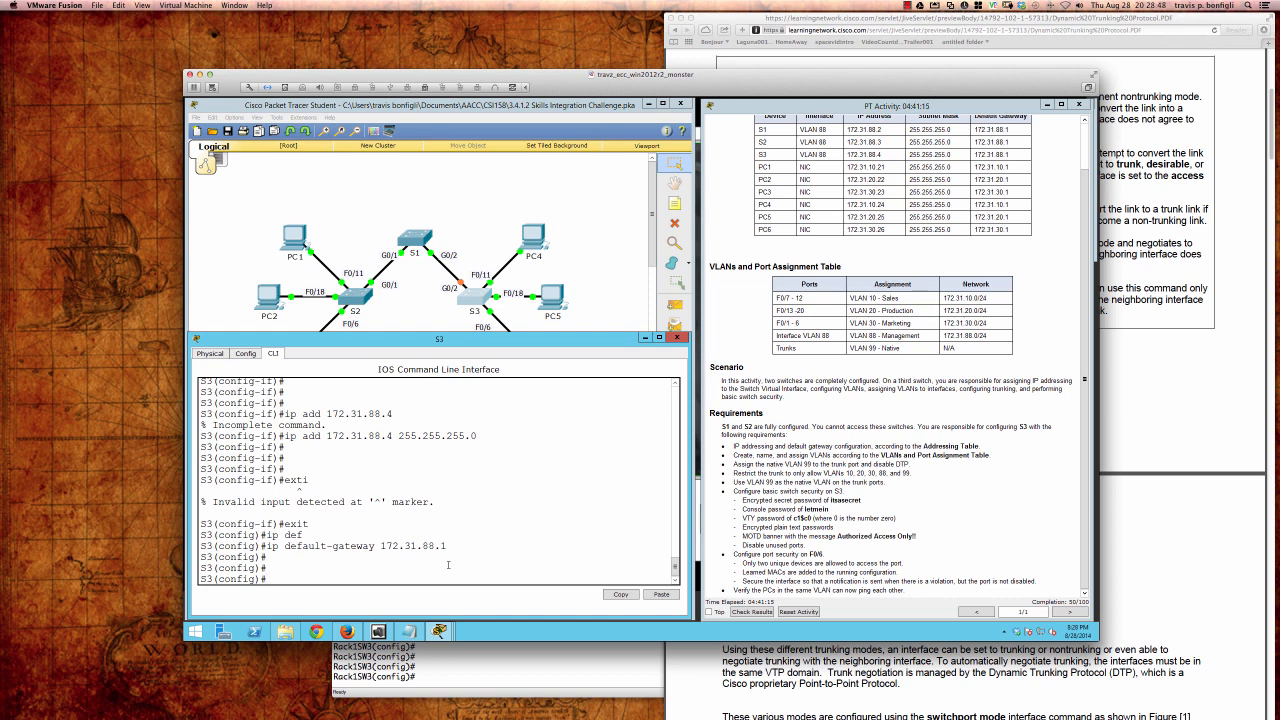
{"action": "left_click", "coordinate": [416, 306]}
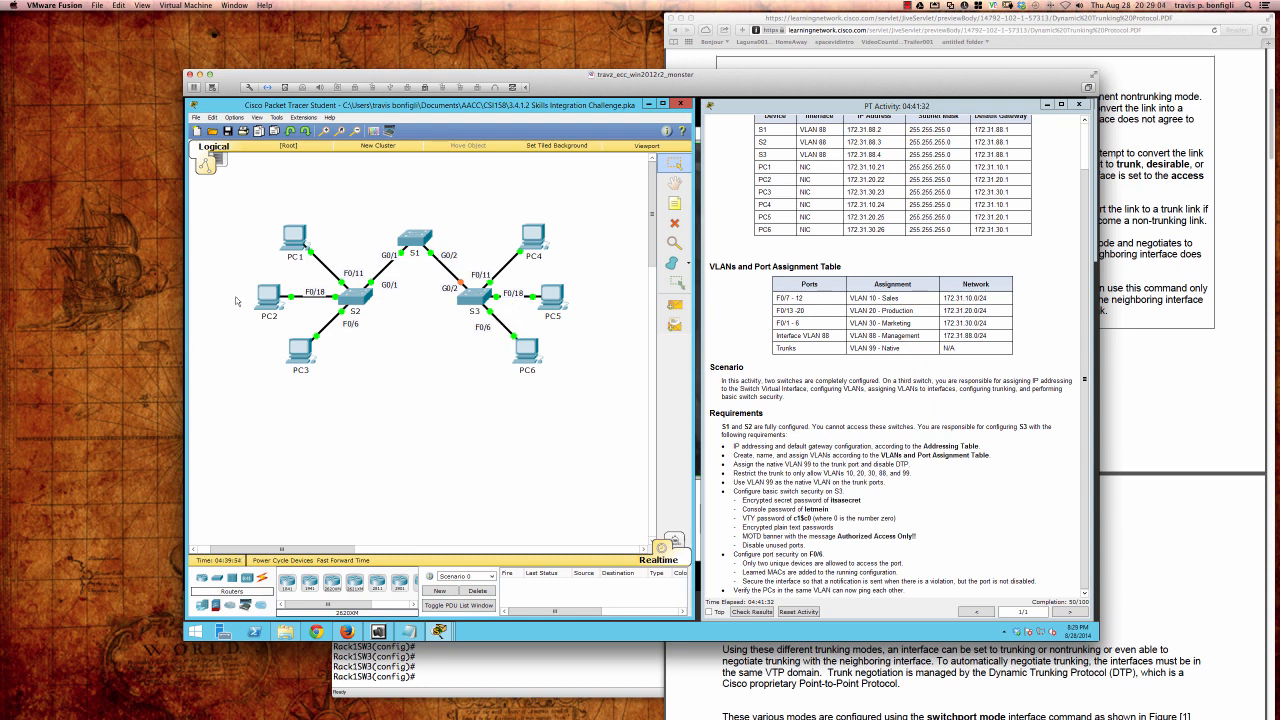
{"action": "mouse_move", "coordinate": [2, 279]}
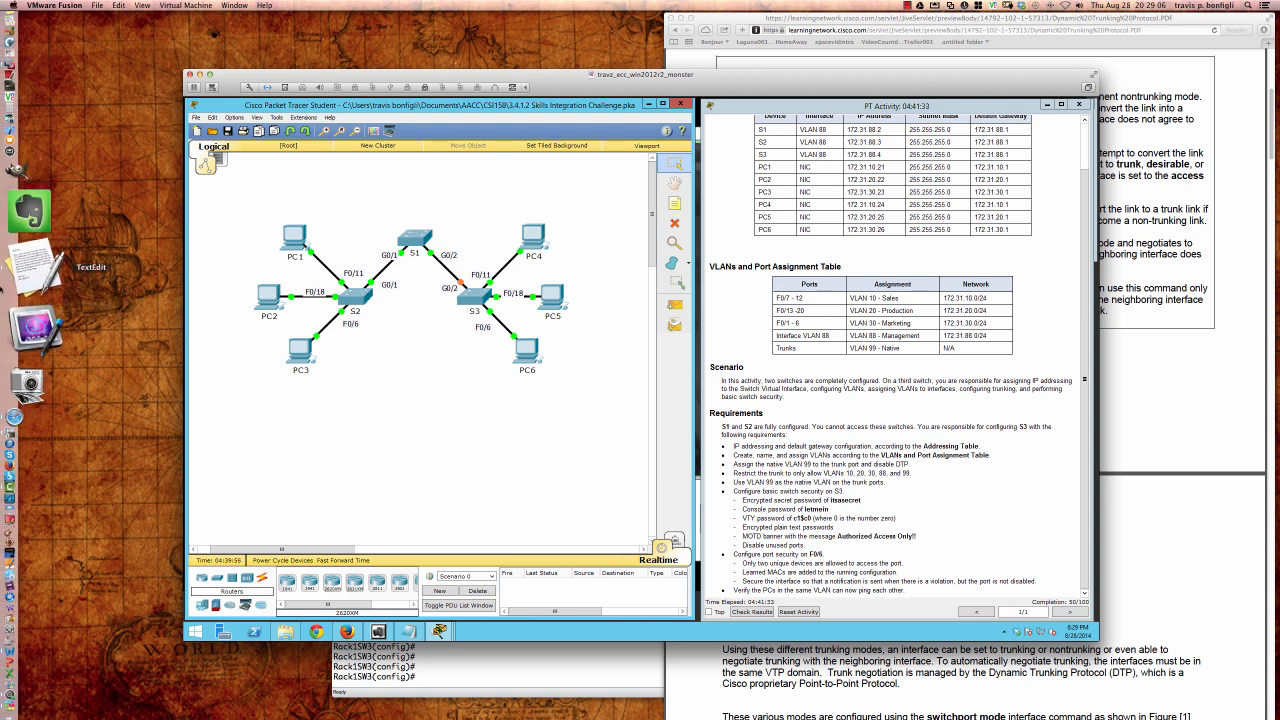
{"action": "left_click", "coordinate": [29, 317]}
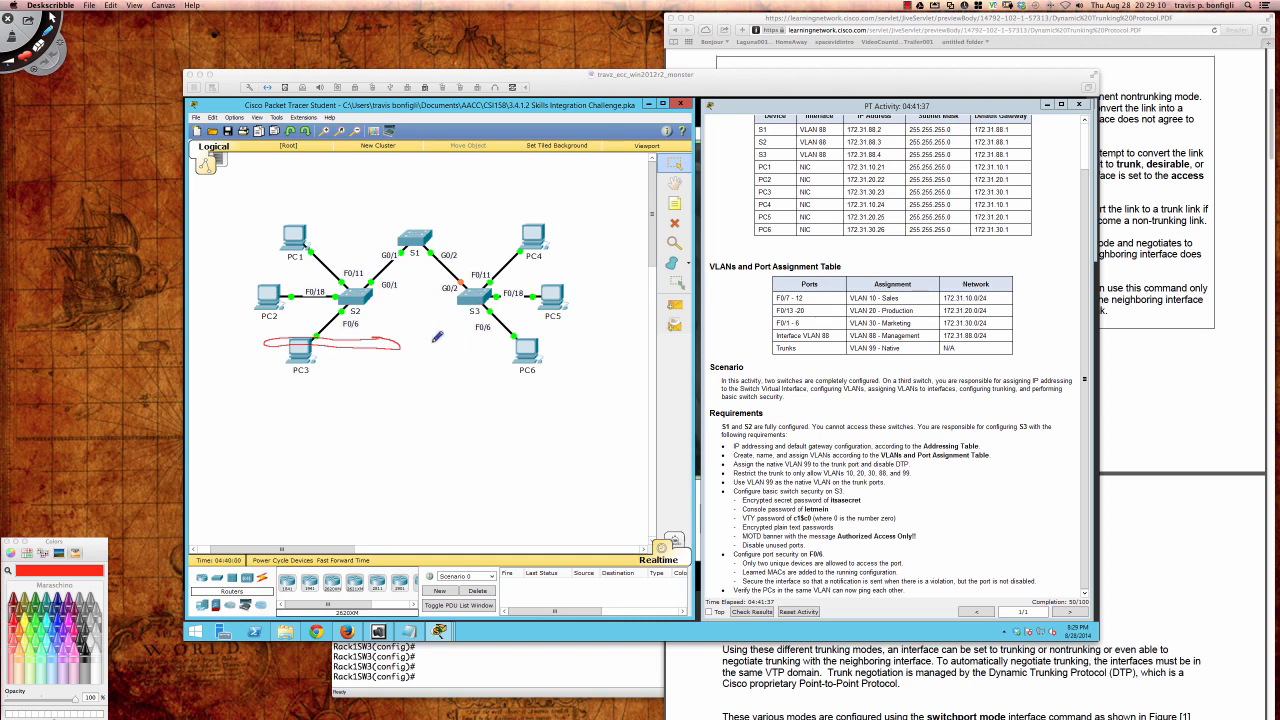
{"action": "key", "text": "super+n"}
{"action": "mouse_move", "coordinate": [452, 272]}
{"action": "left_mouse_down"}
{"action": "mouse_move", "coordinate": [438, 292]}
{"action": "mouse_move", "coordinate": [466, 290]}
{"action": "left_mouse_up"}
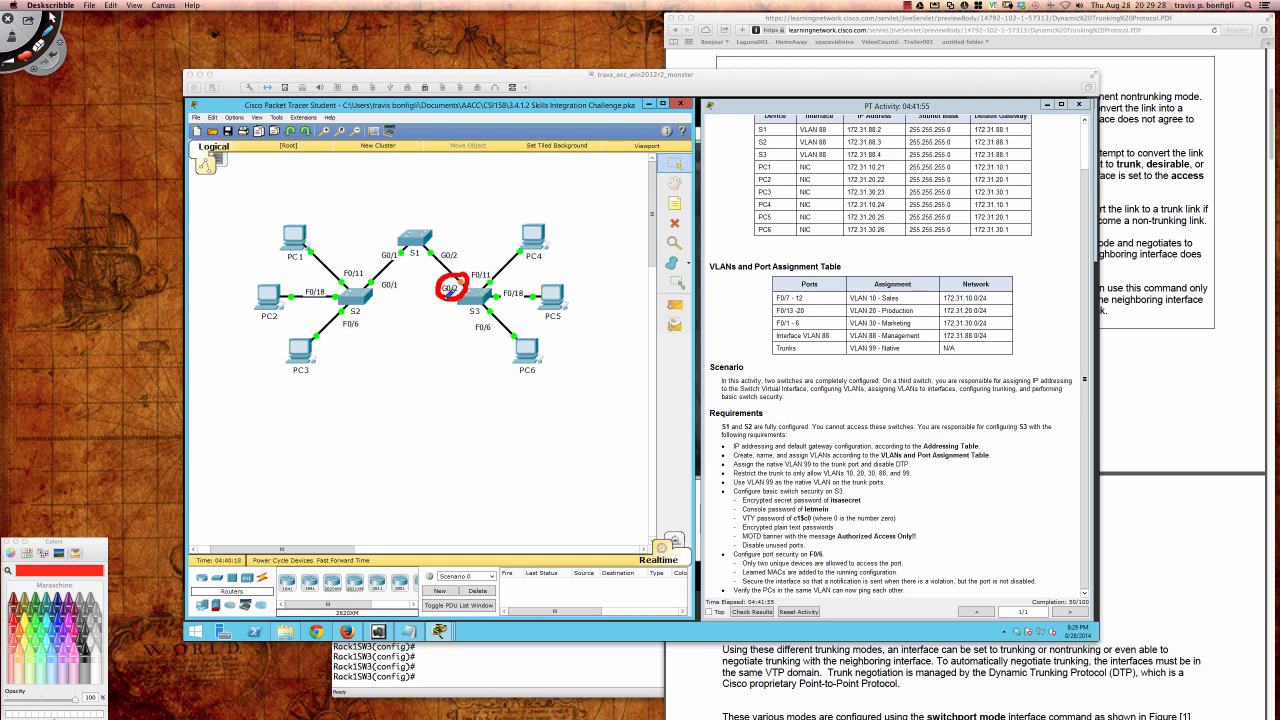
{"action": "key", "text": "super+z"}
{"action": "mouse_move", "coordinate": [455, 275]}
{"action": "left_mouse_down"}
{"action": "mouse_move", "coordinate": [441, 285]}
{"action": "mouse_move", "coordinate": [458, 300]}
{"action": "mouse_move", "coordinate": [466, 281]}
{"action": "left_mouse_up"}
{"action": "left_click_drag", "start_coordinate": [518, 206], "coordinate": [525, 215]}
{"action": "left_click_drag", "start_coordinate": [518, 212], "coordinate": [533, 219]}
{"action": "left_click_drag", "start_coordinate": [535, 210], "coordinate": [590, 206]}
{"action": "mouse_move", "coordinate": [540, 246]}
{"action": "left_mouse_down"}
{"action": "mouse_move", "coordinate": [524, 254]}
{"action": "mouse_move", "coordinate": [514, 238]}
{"action": "mouse_move", "coordinate": [536, 244]}
{"action": "mouse_move", "coordinate": [486, 286]}
{"action": "mouse_move", "coordinate": [502, 290]}
{"action": "mouse_move", "coordinate": [496, 272]}
{"action": "left_mouse_up"}
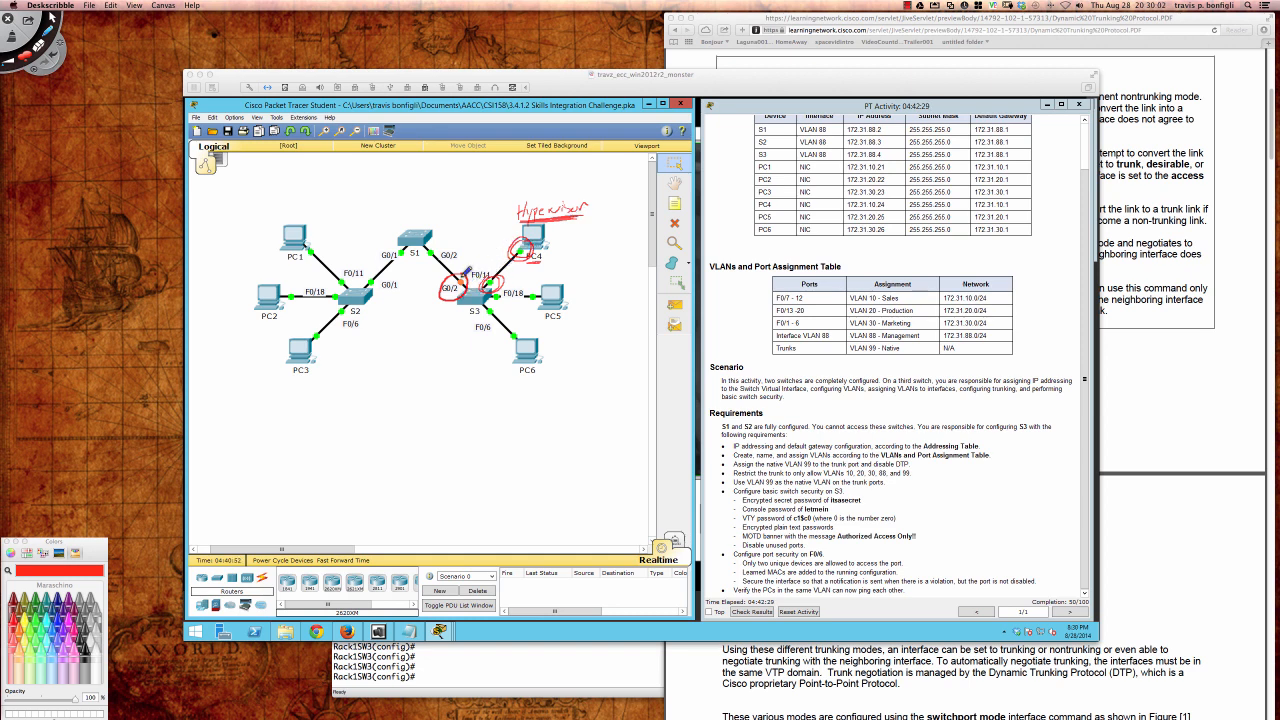
{"action": "mouse_move", "coordinate": [428, 236]}
{"action": "left_mouse_down"}
{"action": "mouse_move", "coordinate": [477, 288]}
{"action": "mouse_move", "coordinate": [460, 246]}
{"action": "mouse_move", "coordinate": [432, 236]}
{"action": "mouse_move", "coordinate": [470, 282]}
{"action": "mouse_move", "coordinate": [458, 288]}
{"action": "left_mouse_up"}
{"action": "key", "text": "Delete"}
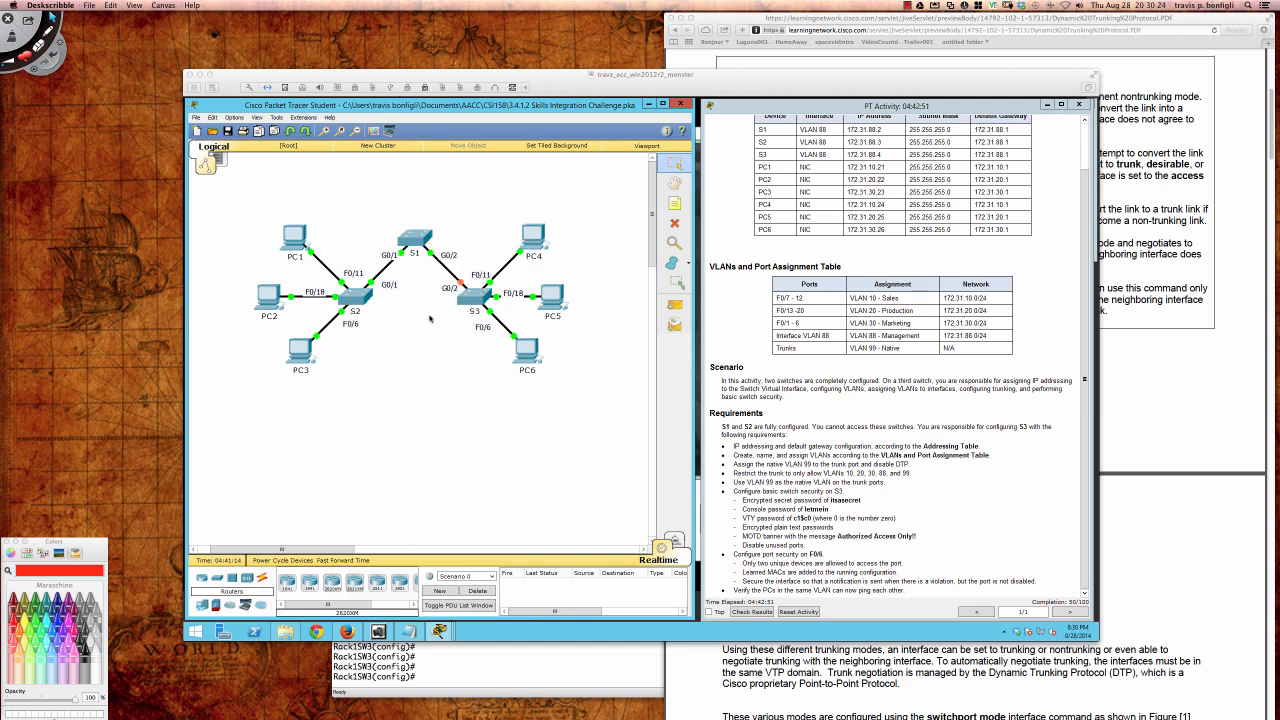
Step: Run do sh int trunk in S3's CLI, confirming no trunk ports exist yet
{"action": "left_click", "coordinate": [472, 302]}
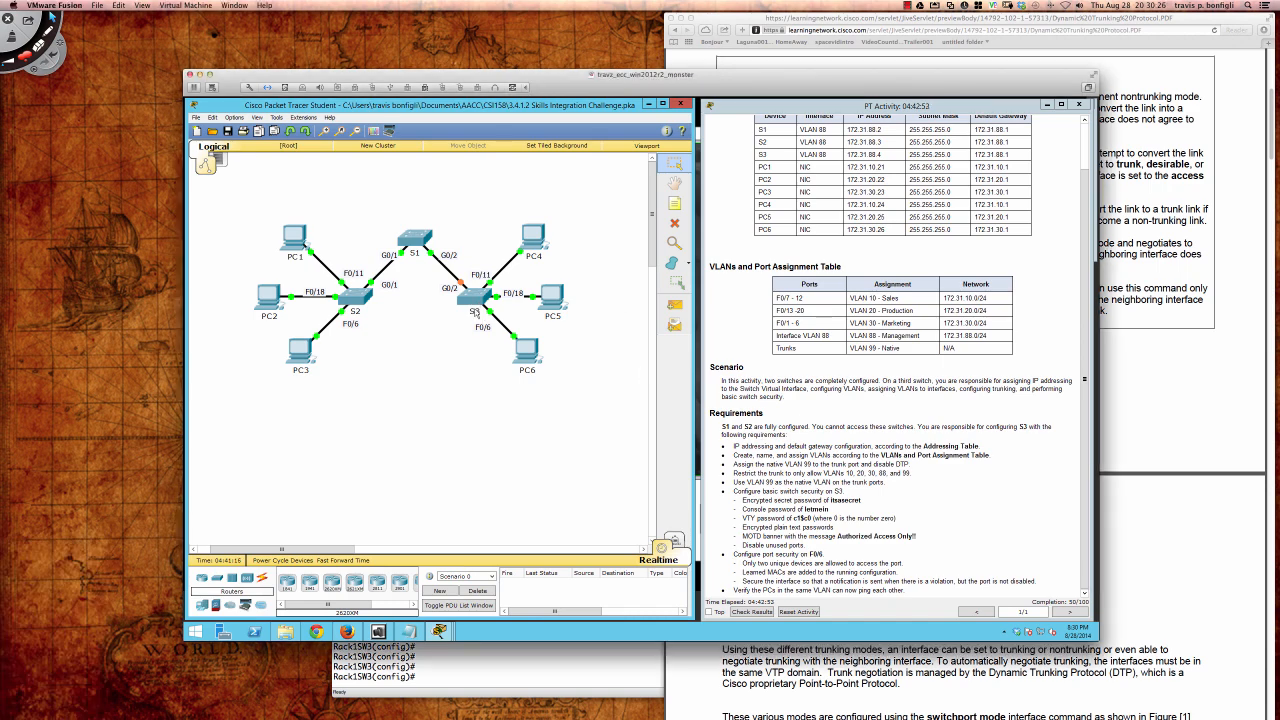
{"action": "left_click", "coordinate": [470, 299]}
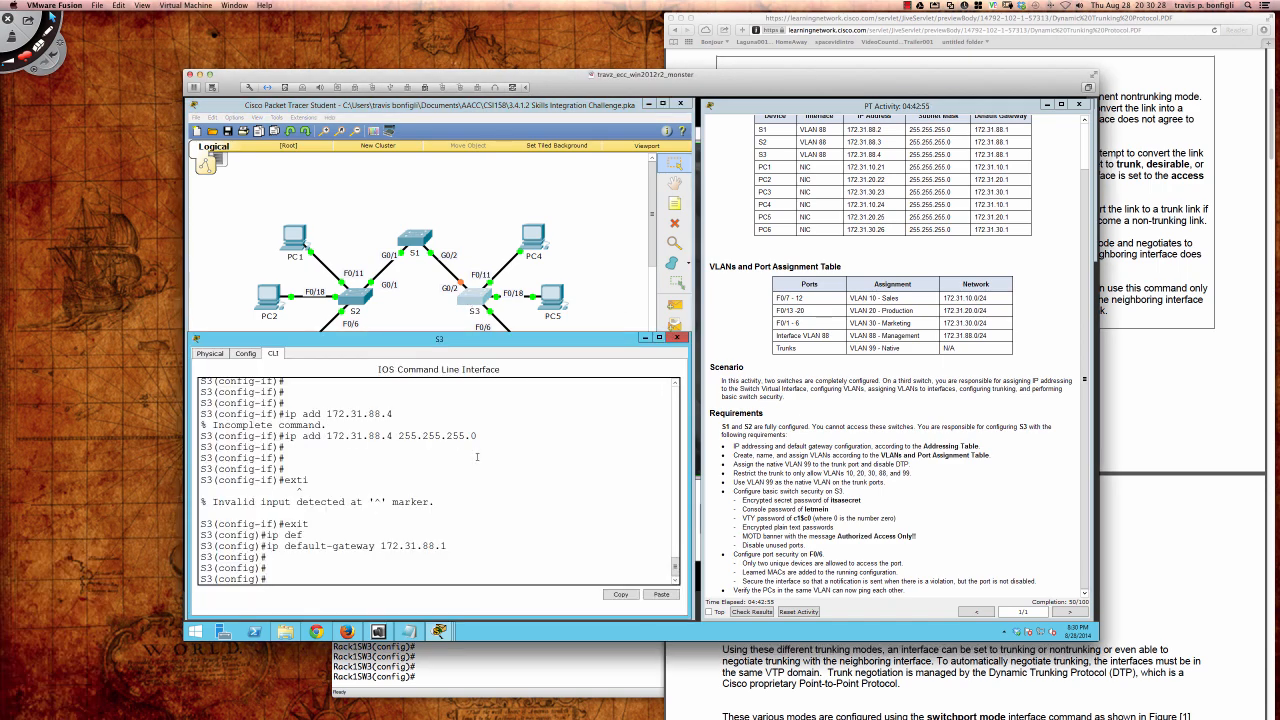
{"action": "key", "text": "Return"}
{"action": "key", "text": "Return"}
{"action": "type", "text": "do sh ru"}
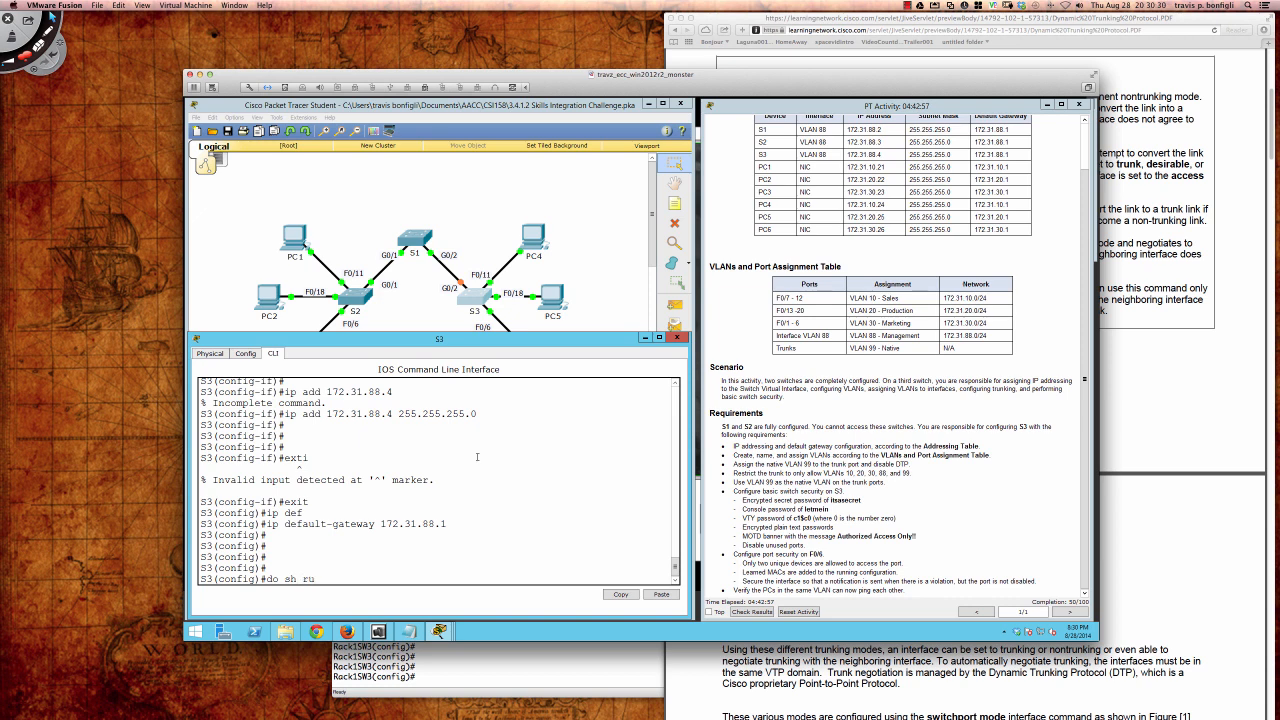
{"action": "key", "text": "BackSpace"}
{"action": "key", "text": "BackSpace"}
{"action": "type", "text": "int trunk"}
{"action": "key", "text": "Return"}
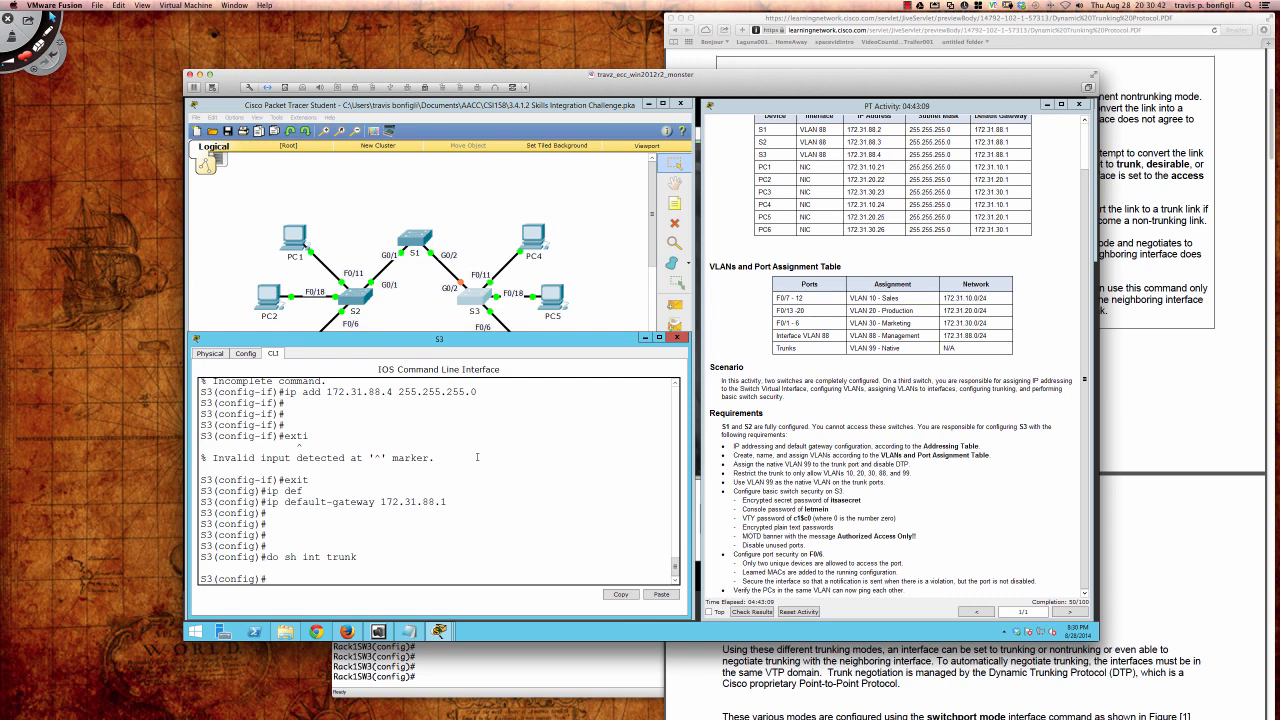
{"action": "key", "text": "super+Tab"}
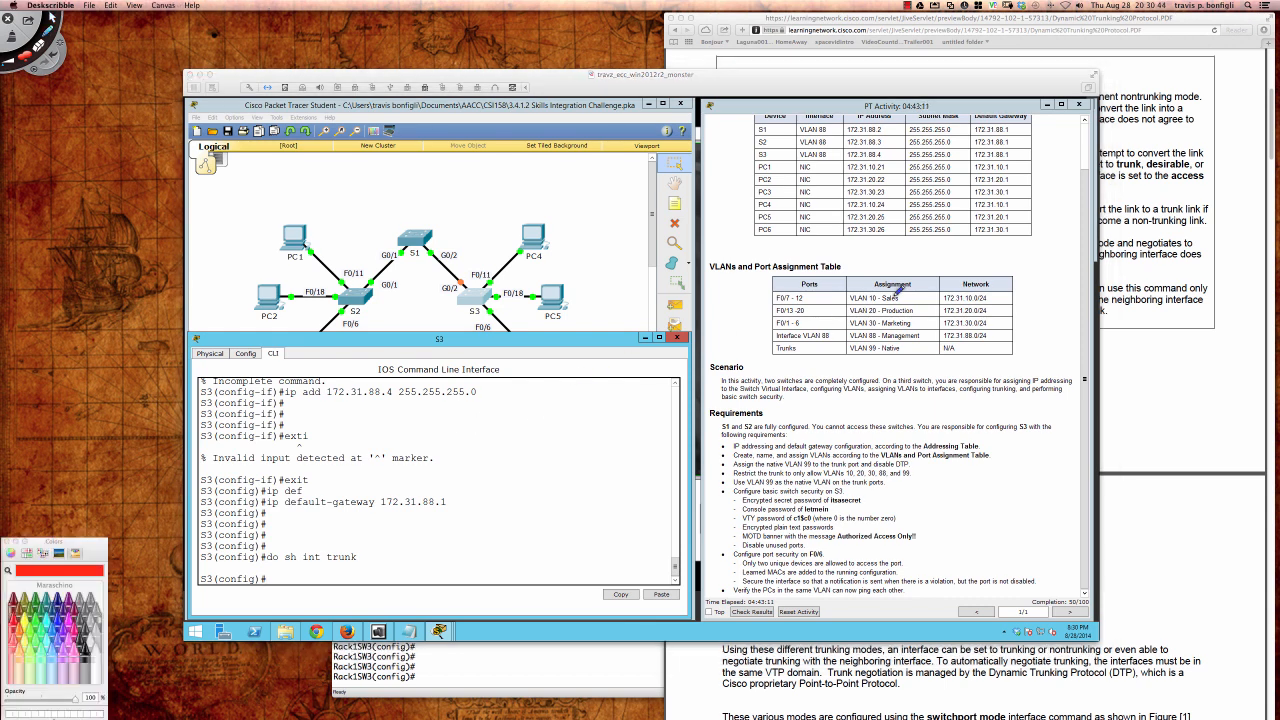
{"action": "mouse_move", "coordinate": [856, 288]}
{"action": "left_mouse_down"}
{"action": "mouse_move", "coordinate": [878, 298]}
{"action": "mouse_move", "coordinate": [866, 285]}
{"action": "mouse_move", "coordinate": [850, 310]}
{"action": "mouse_move", "coordinate": [876, 318]}
{"action": "mouse_move", "coordinate": [848, 326]}
{"action": "mouse_move", "coordinate": [878, 311]}
{"action": "left_mouse_up"}
{"action": "mouse_move", "coordinate": [565, 212]}
{"action": "left_mouse_down"}
{"action": "mouse_move", "coordinate": [582, 250]}
{"action": "mouse_move", "coordinate": [580, 313]}
{"action": "left_mouse_up"}
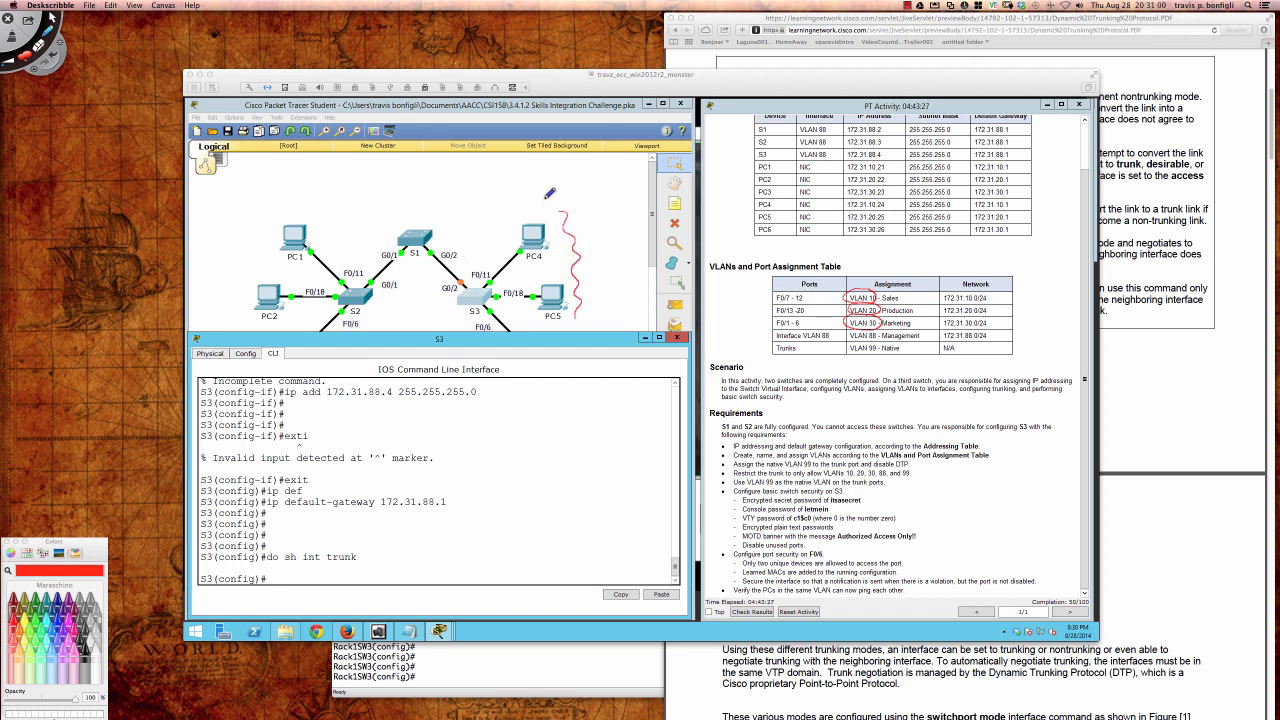
{"action": "mouse_move", "coordinate": [546, 198]}
{"action": "left_mouse_down"}
{"action": "mouse_move", "coordinate": [370, 229]}
{"action": "mouse_move", "coordinate": [335, 268]}
{"action": "mouse_move", "coordinate": [357, 251]}
{"action": "mouse_move", "coordinate": [422, 262]}
{"action": "mouse_move", "coordinate": [458, 290]}
{"action": "mouse_move", "coordinate": [478, 282]}
{"action": "mouse_move", "coordinate": [430, 228]}
{"action": "left_mouse_up"}
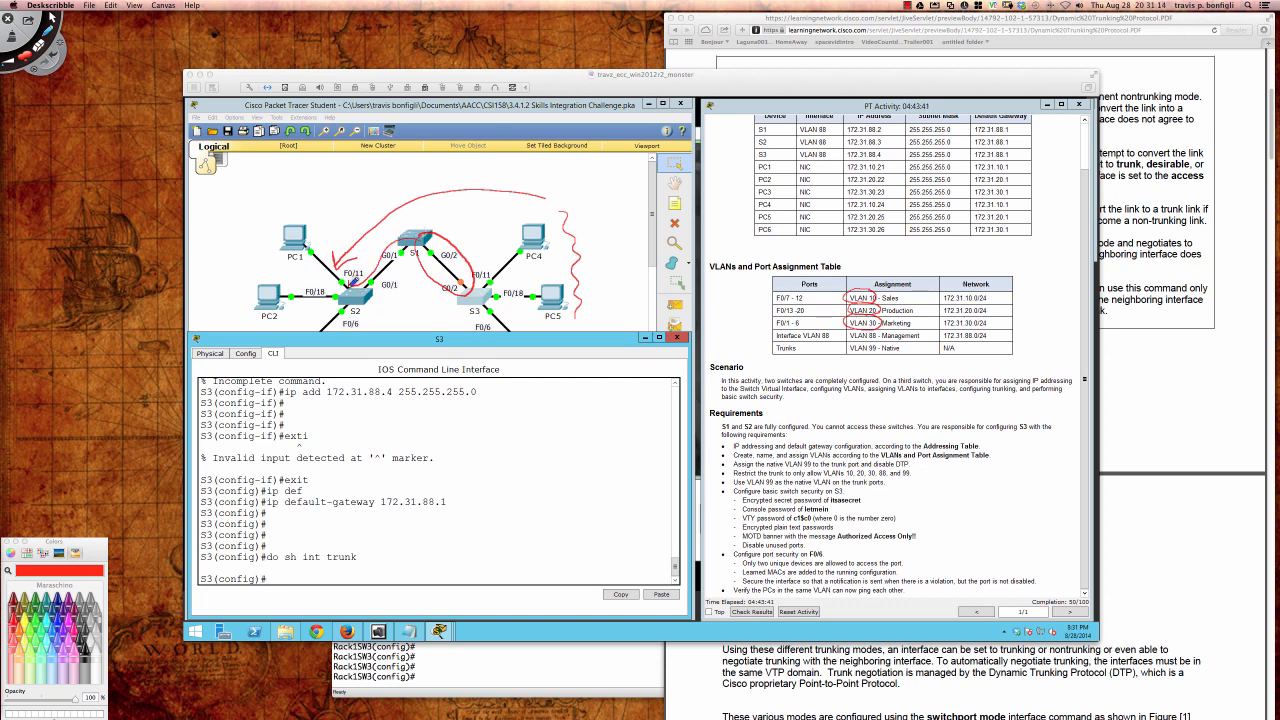
{"action": "mouse_move", "coordinate": [444, 299]}
{"action": "left_mouse_down"}
{"action": "mouse_move", "coordinate": [472, 282]}
{"action": "mouse_move", "coordinate": [458, 266]}
{"action": "mouse_move", "coordinate": [449, 296]}
{"action": "mouse_move", "coordinate": [470, 277]}
{"action": "mouse_move", "coordinate": [460, 296]}
{"action": "left_mouse_up"}
{"action": "key", "text": "super+n"}
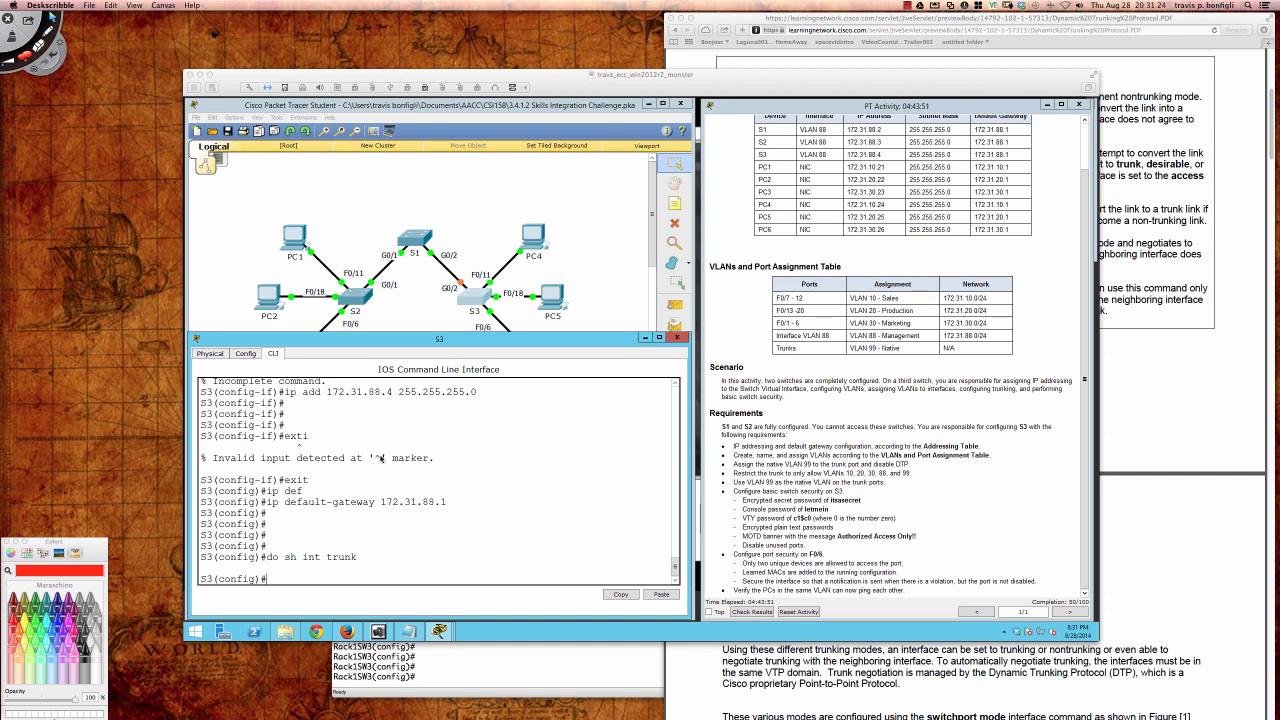
{"action": "left_click", "coordinate": [380, 459]}
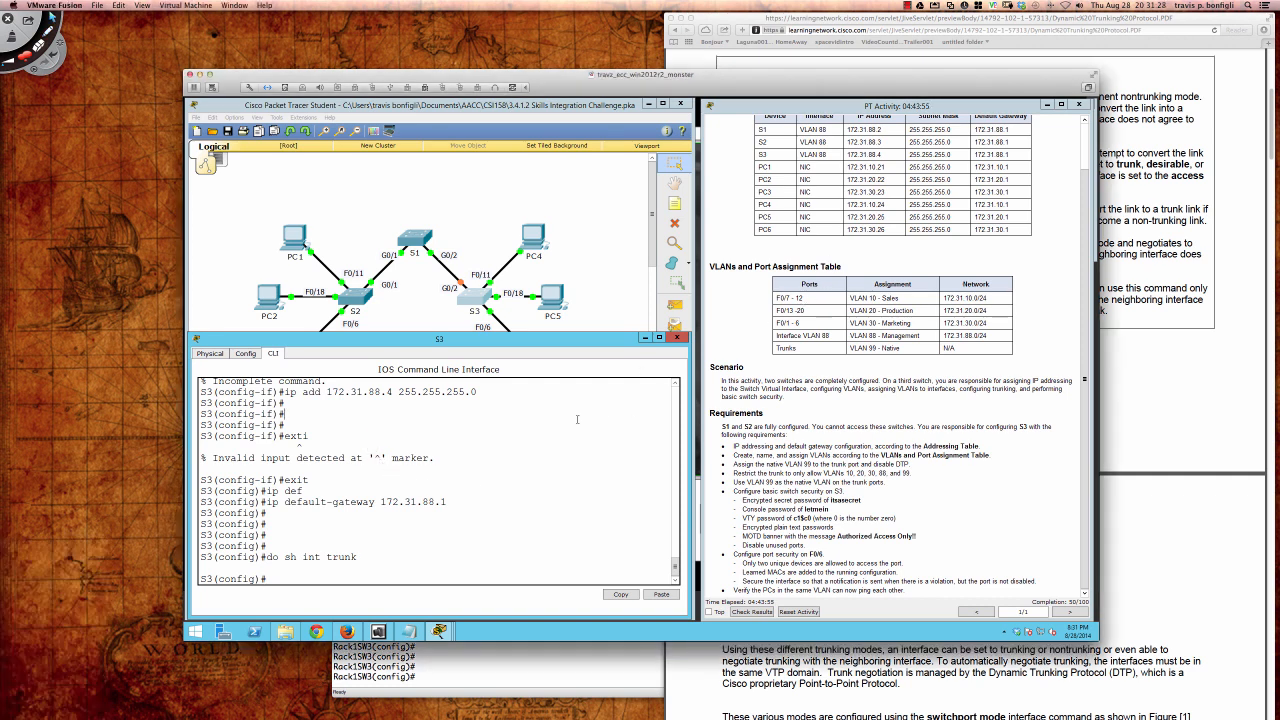
Step: Make GigabitEthernet0/2 a trunk port and enable it with no shut
{"action": "type", "text": "int gi0/2"}
{"action": "key", "text": "Return"}
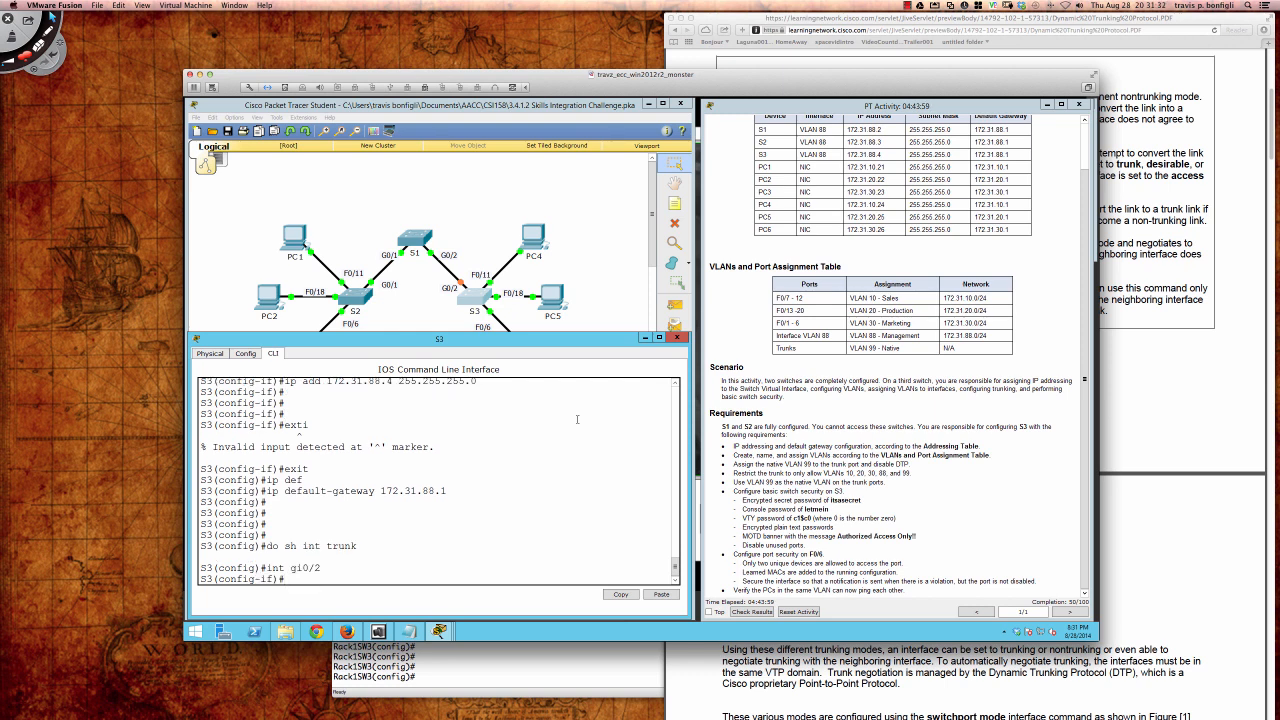
{"action": "type", "text": "swi"}
{"action": "key", "text": "Tab"}
{"action": "type", "text": "mode t"}
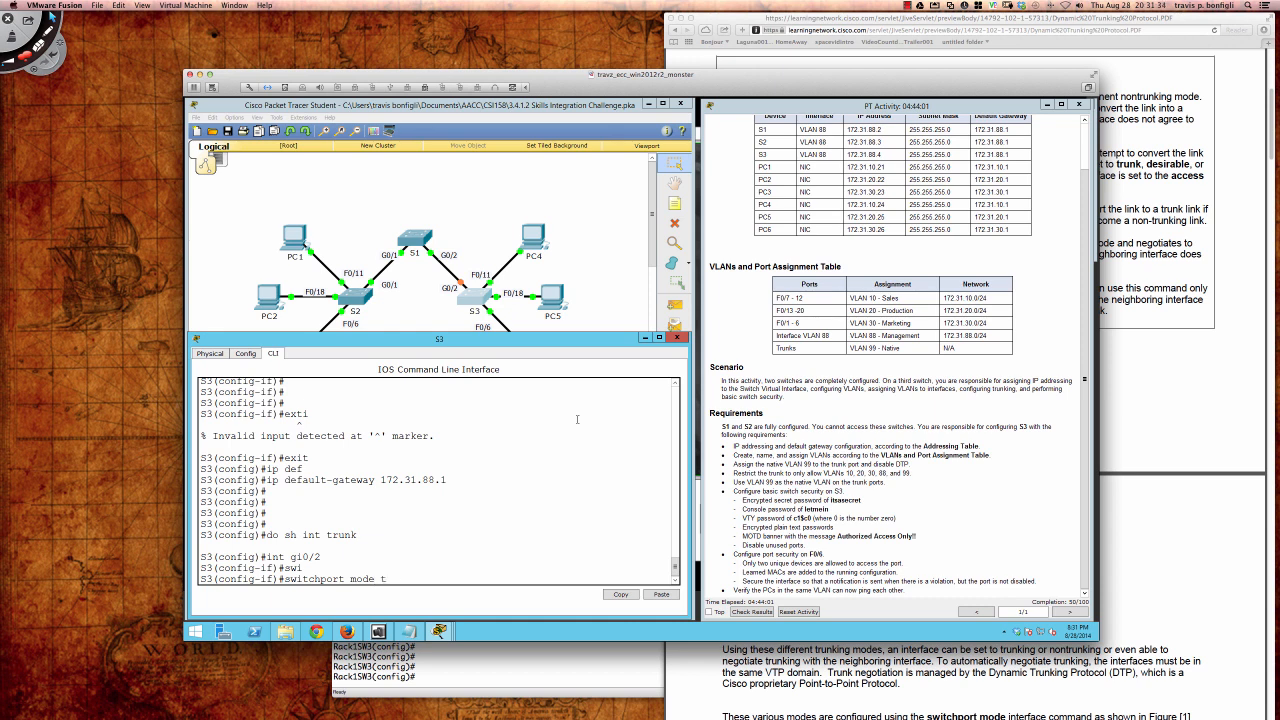
{"action": "type", "text": "ru"}
{"action": "key", "text": "Tab"}
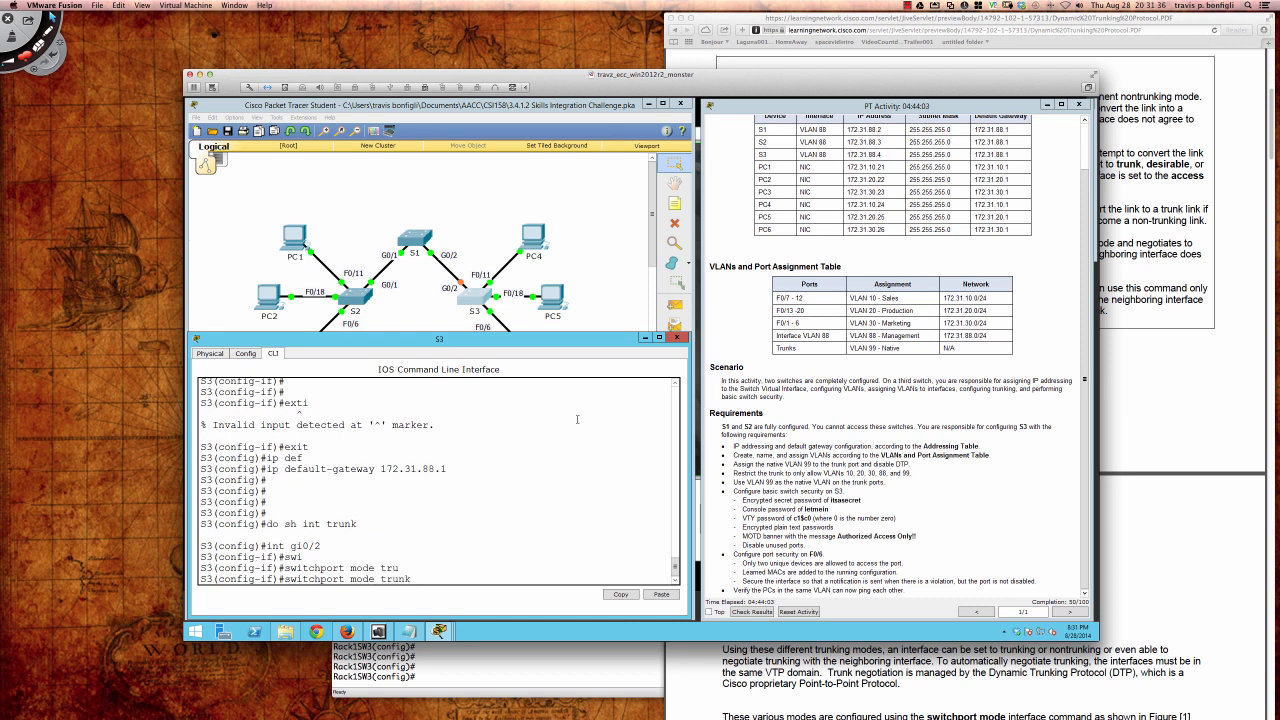
{"action": "key", "text": "Return"}
{"action": "key", "text": "Return"}
{"action": "key", "text": "Return"}
{"action": "key", "text": "Return"}
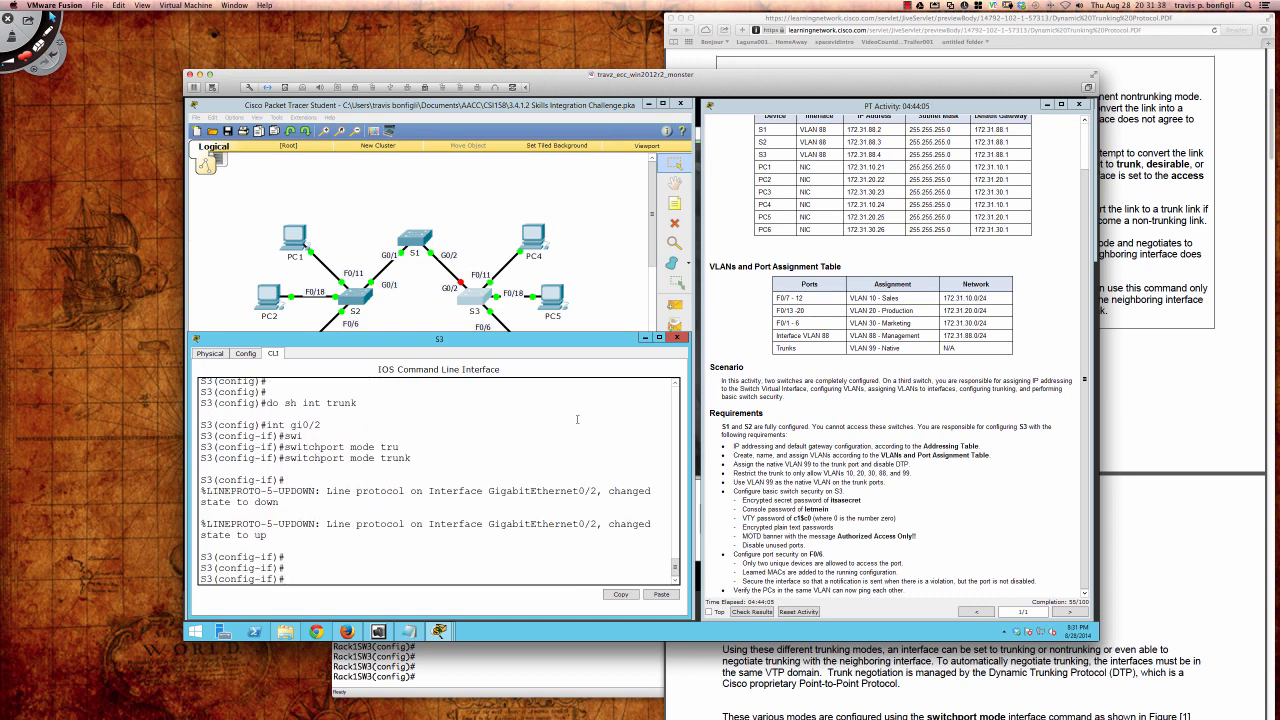
{"action": "type", "text": "no shut"}
{"action": "key", "text": "Return"}
{"action": "key", "text": "Return"}
{"action": "key", "text": "Return"}
{"action": "key", "text": "Return"}
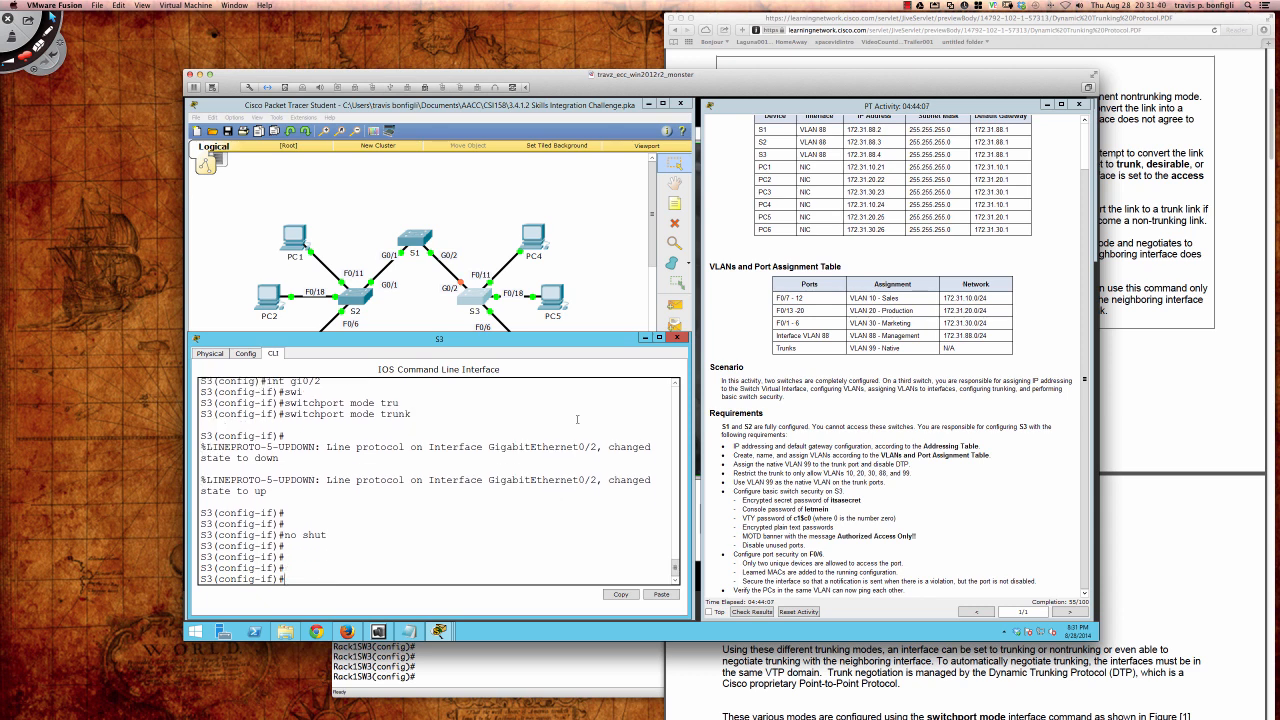
Step: Set the Gi0/2 trunk's native VLAN to 99 and mark the disable-DTP requirement
{"action": "type", "text": "swi"}
{"action": "key", "text": "Tab"}
{"action": "type", "text": "tru"}
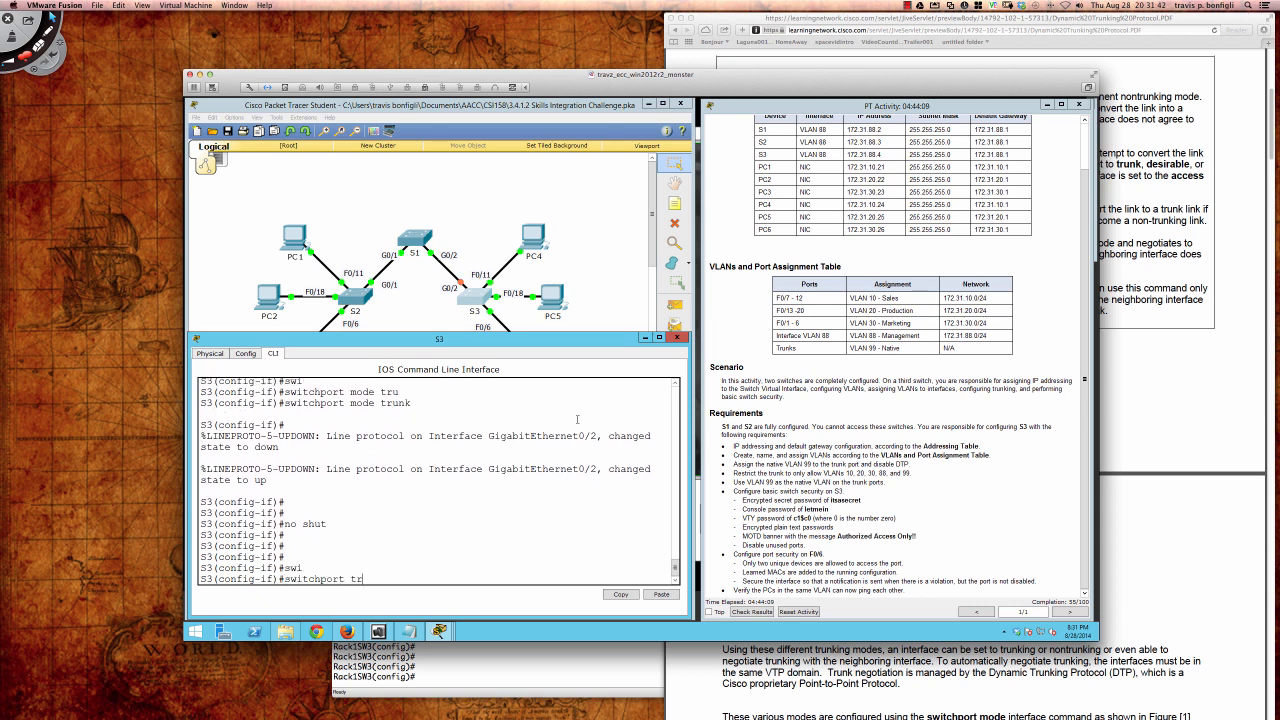
{"action": "key", "text": "Tab"}
{"action": "type", "text": "vla"}
{"action": "key", "text": "Tab"}
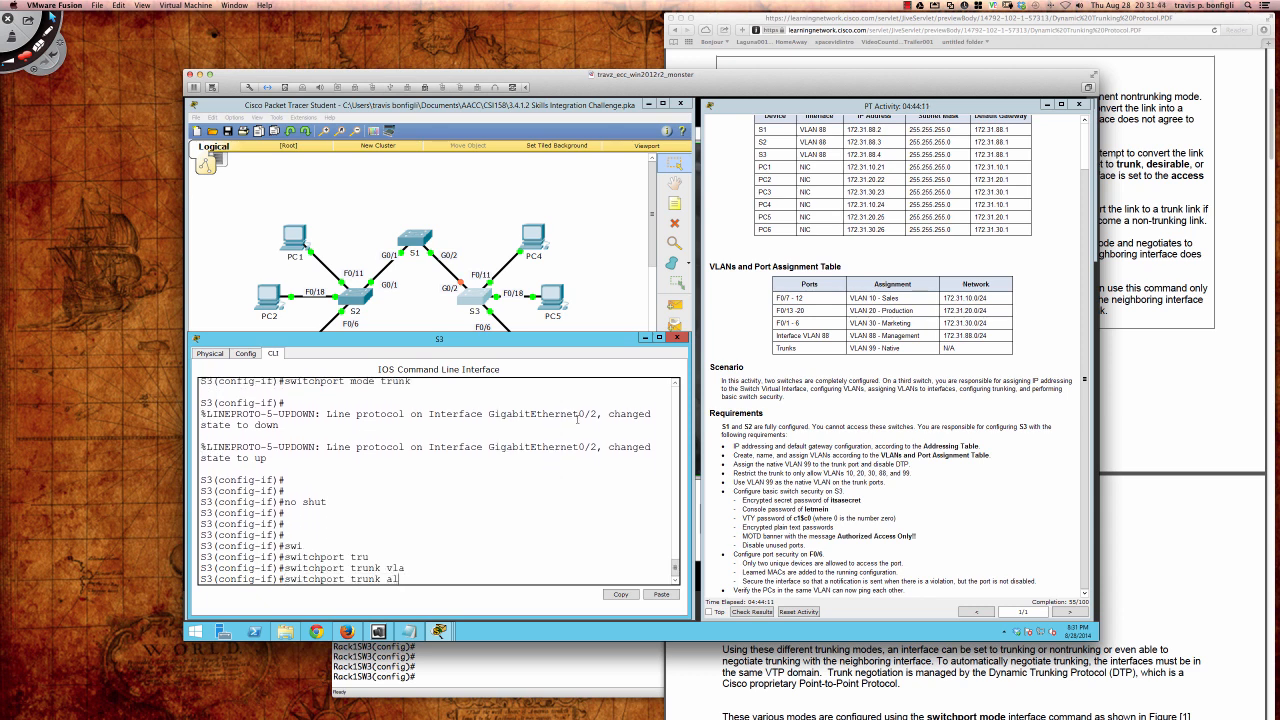
{"action": "type", "text": "al"}
{"action": "key", "text": "Tab"}
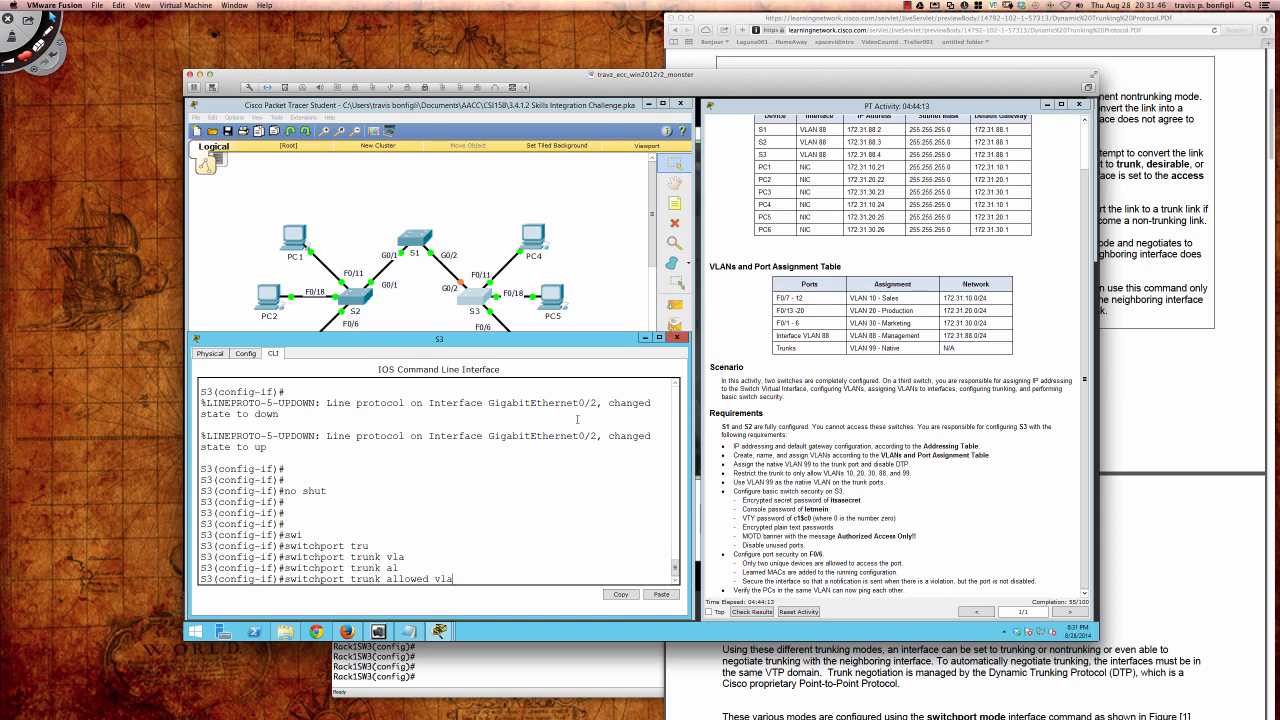
{"action": "key", "text": "BackSpace"}
{"action": "key", "text": "BackSpace"}
{"action": "key", "text": "BackSpace"}
{"action": "key", "text": "BackSpace"}
{"action": "key", "text": "BackSpace"}
{"action": "key", "text": "BackSpace"}
{"action": "key", "text": "BackSpace"}
{"action": "key", "text": "BackSpace"}
{"action": "key", "text": "BackSpace"}
{"action": "key", "text": "BackSpace"}
{"action": "key", "text": "BackSpace"}
{"action": "key", "text": "BackSpace"}
{"action": "key", "text": "Tab"}
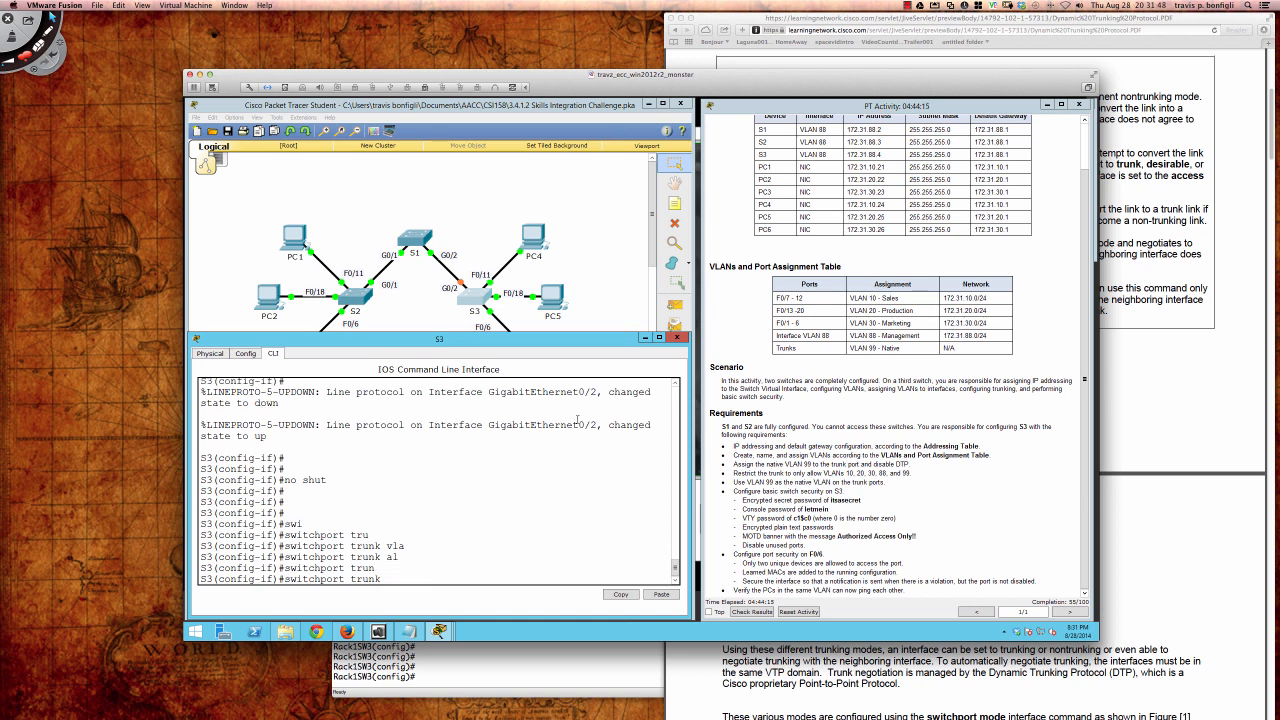
{"action": "type", "text": "?nati"}
{"action": "key", "text": "Tab"}
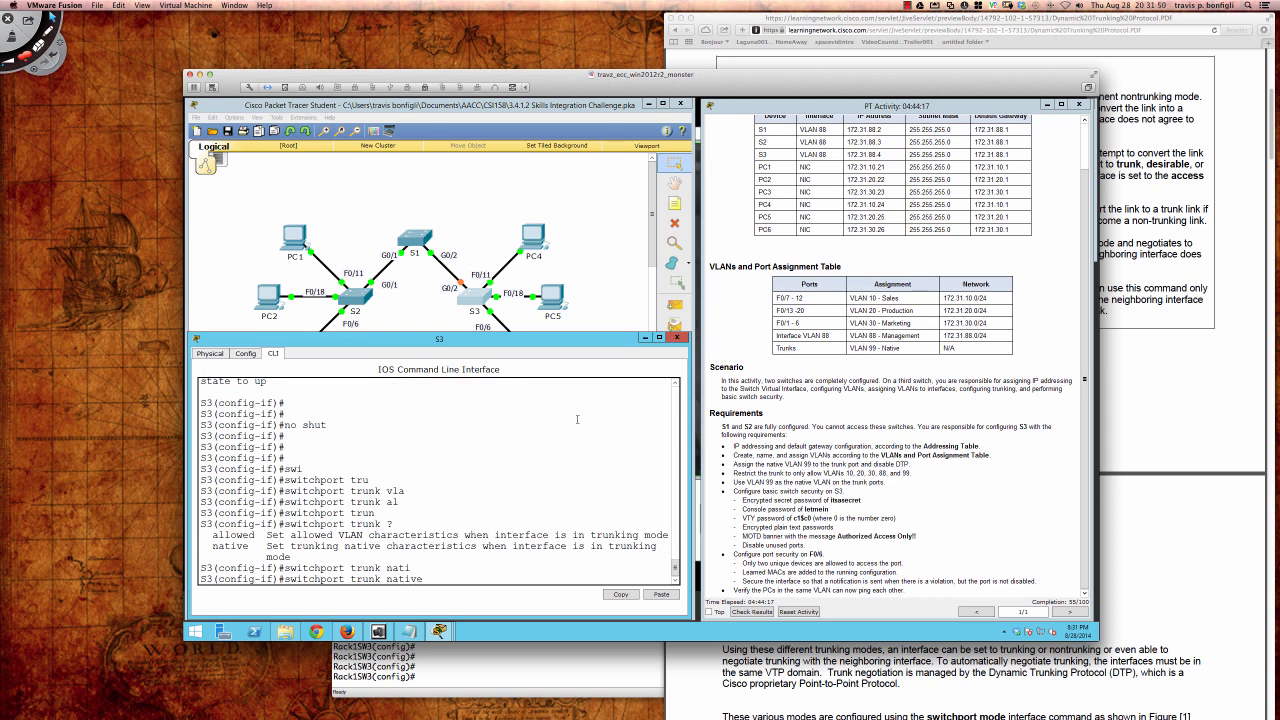
{"action": "type", "text": "vlan ?"}
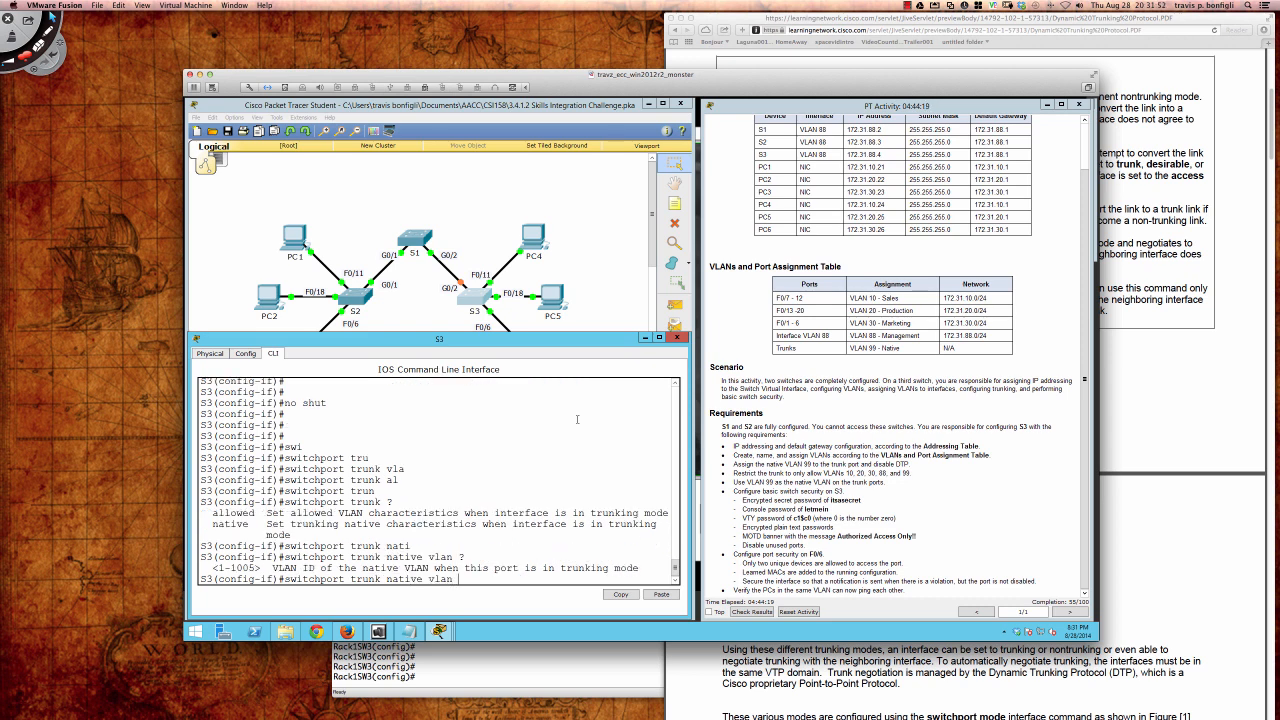
{"action": "type", "text": "99"}
{"action": "key", "text": "Return"}
{"action": "key", "text": "Return"}
{"action": "key", "text": "Return"}
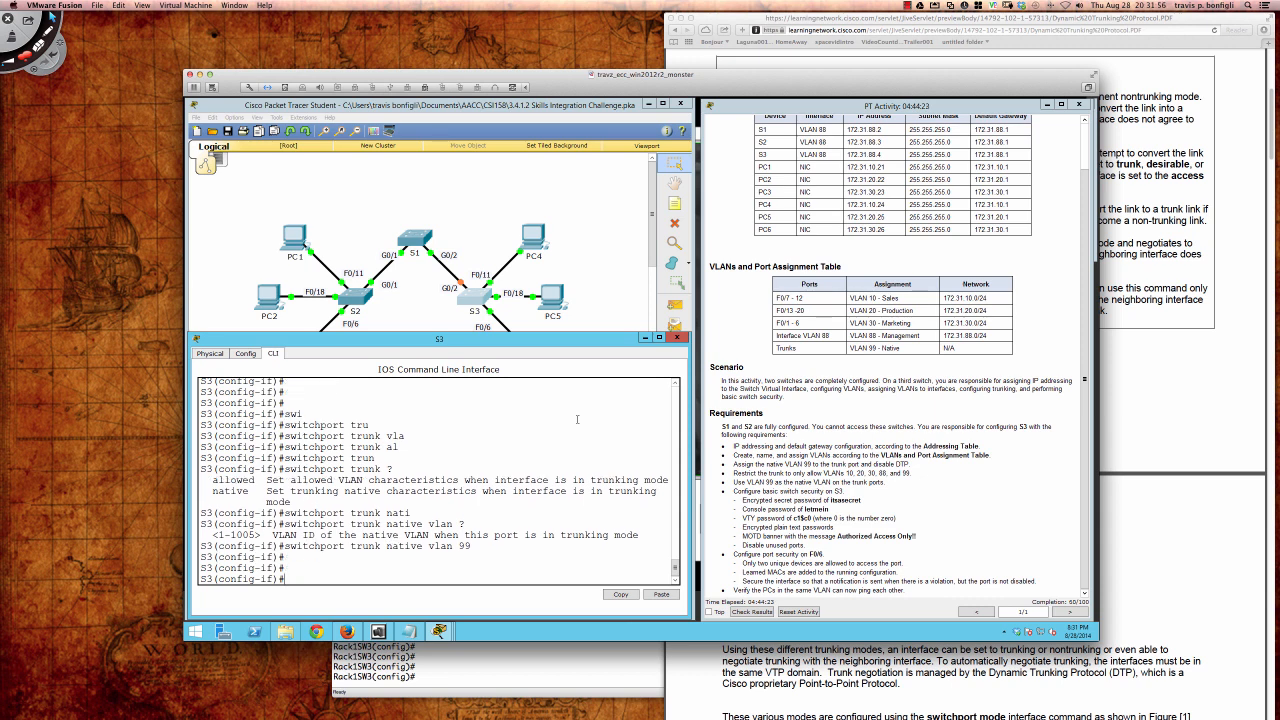
{"action": "left_click_drag", "start_coordinate": [870, 464], "coordinate": [906, 465]}
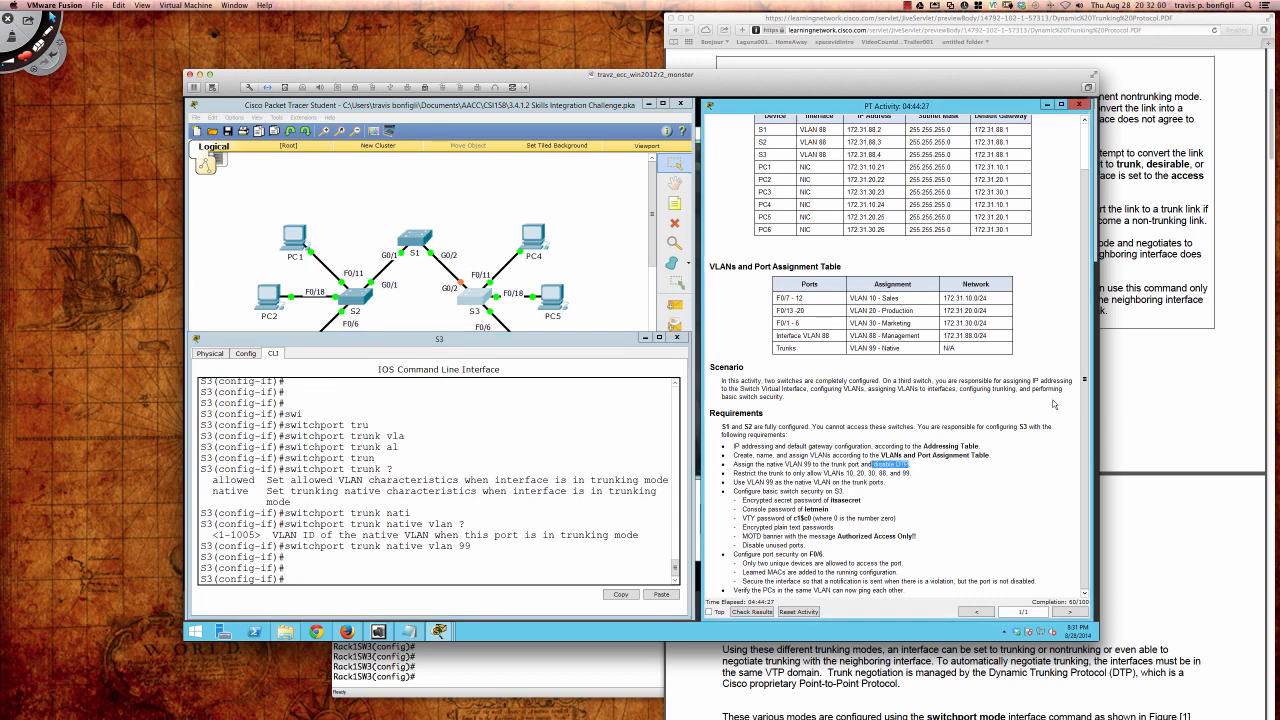
Step: Check the trunking modes PDF reference, then return to S3's command line
{"action": "left_click", "coordinate": [1114, 378]}
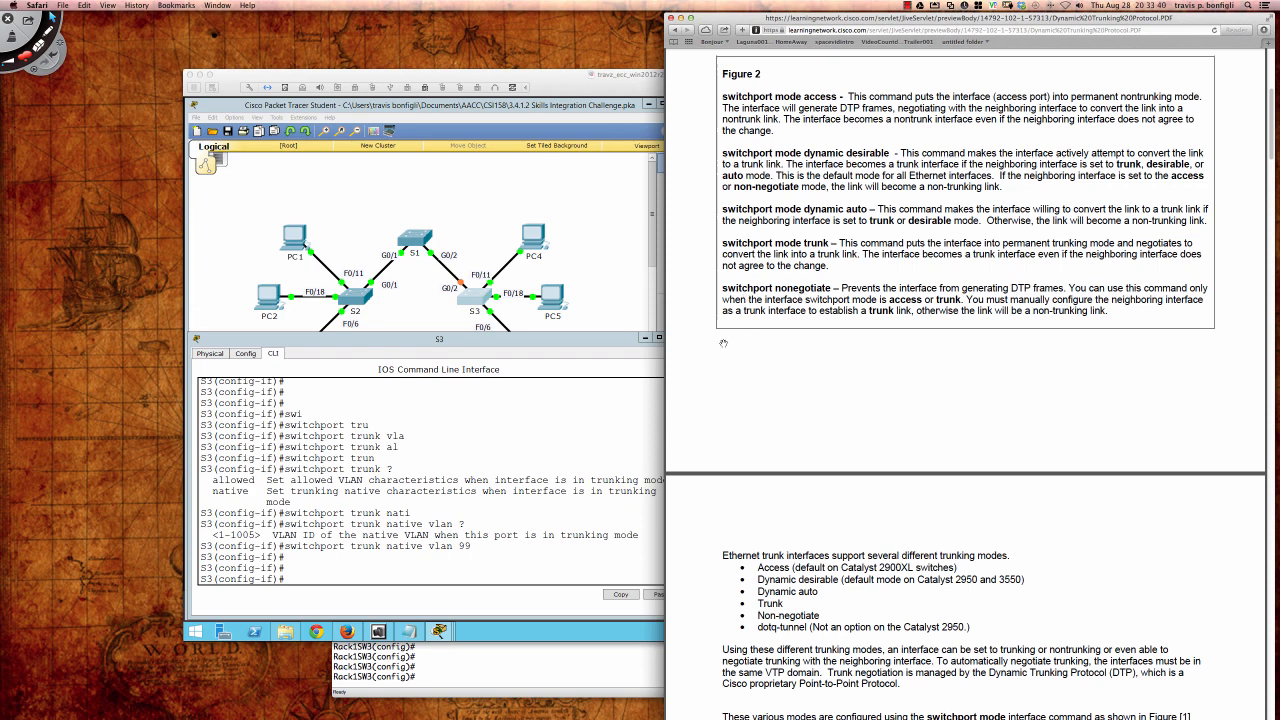
{"action": "left_click", "coordinate": [631, 455]}
{"action": "left_click", "coordinate": [530, 449]}
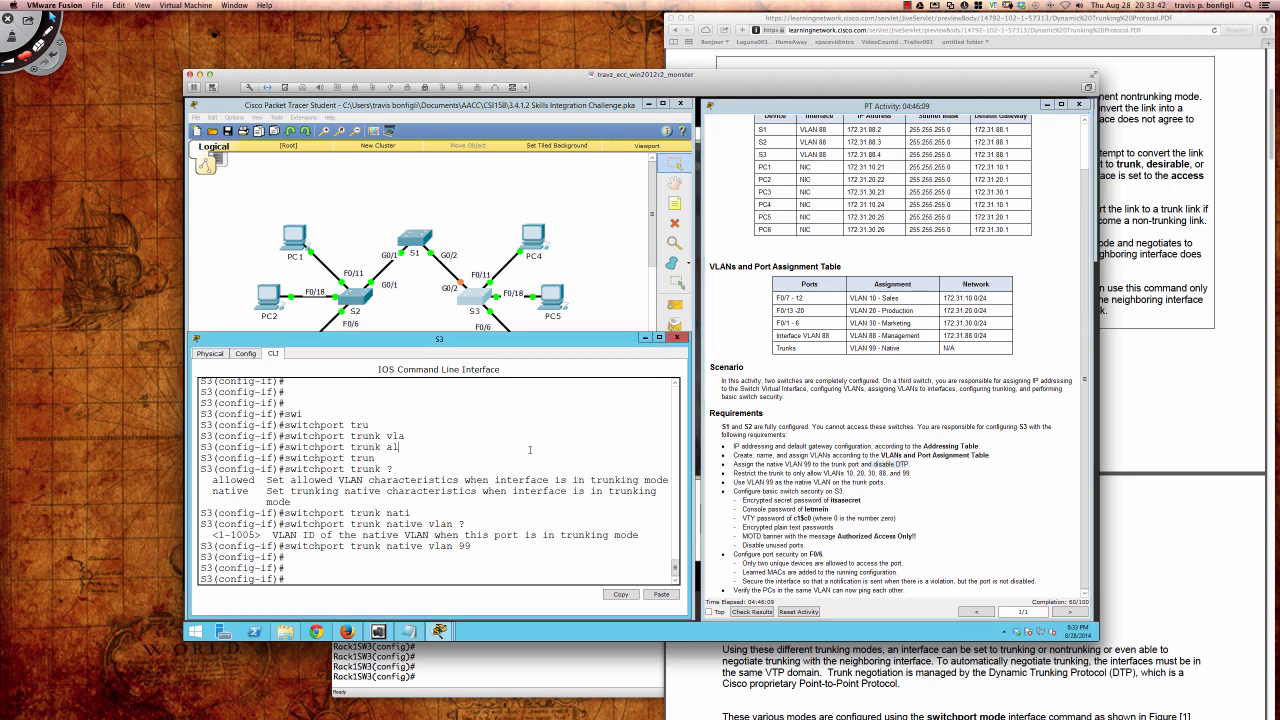
Step: Disable DTP on S3's Gi0/2 trunk with switchport nonegotiate
{"action": "type", "text": "swi"}
{"action": "key", "text": "Tab"}
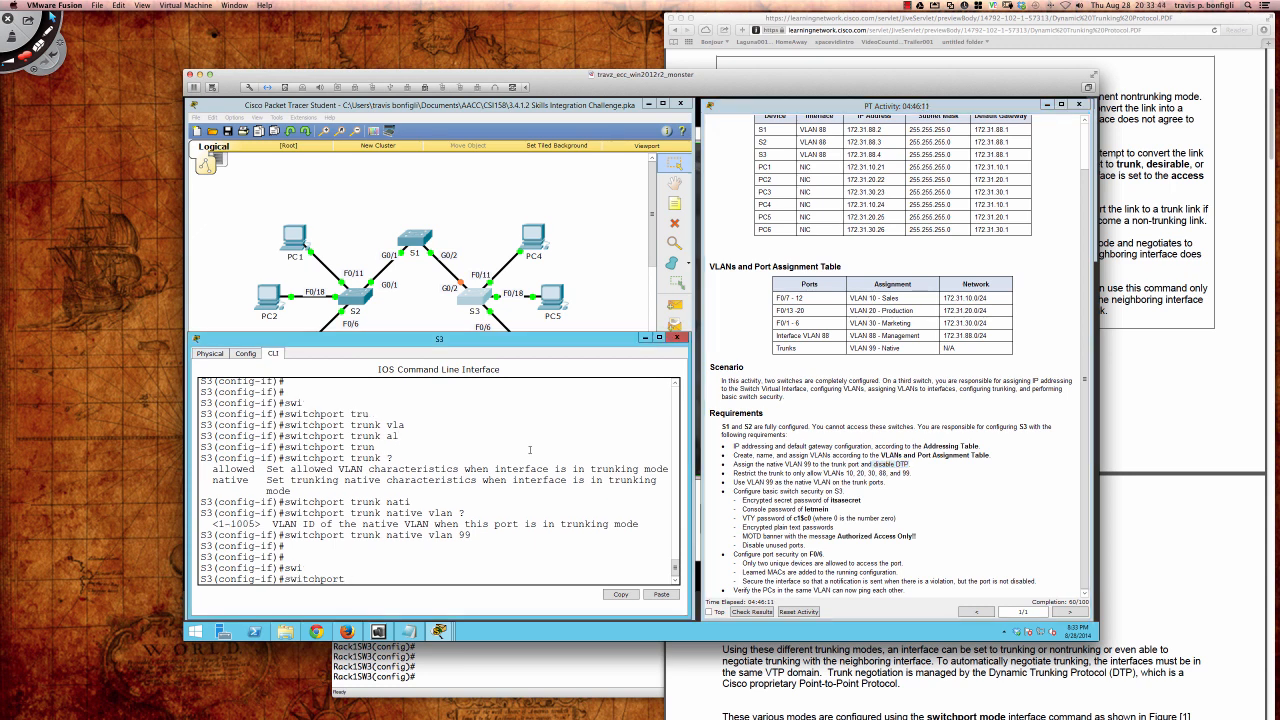
{"action": "type", "text": "no"}
{"action": "key", "text": "Tab"}
{"action": "key", "text": "Return"}
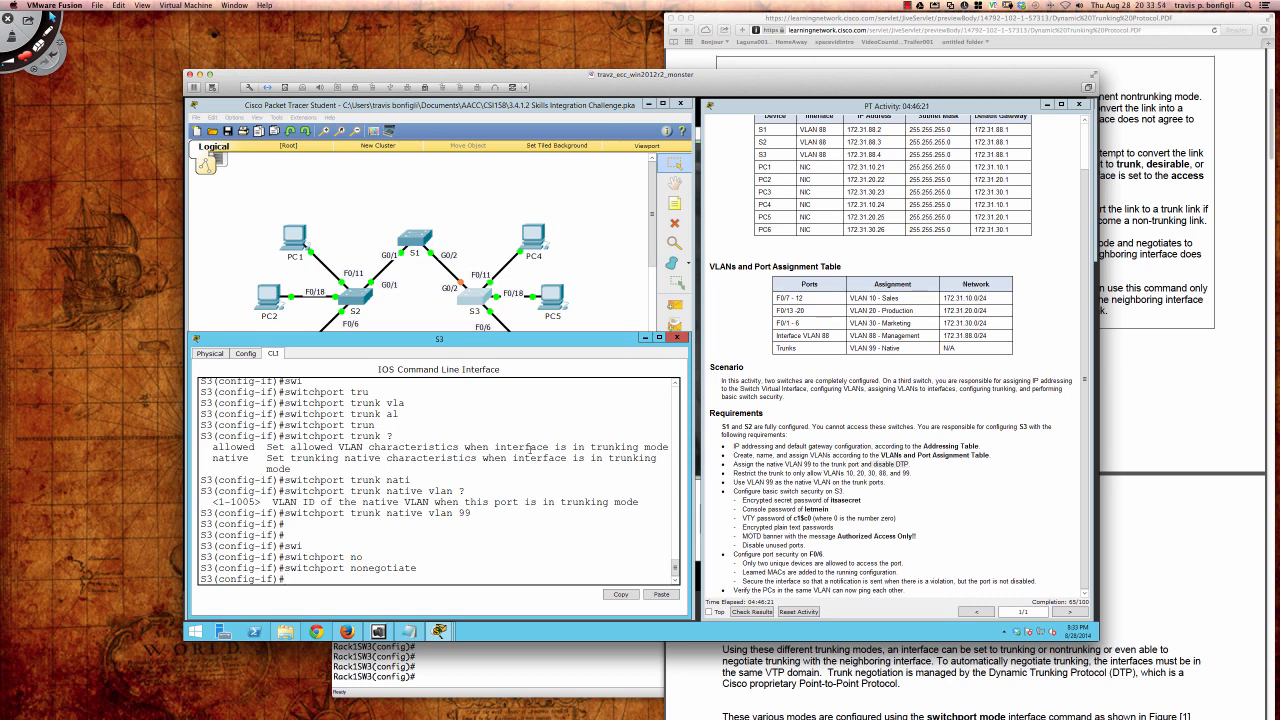
{"action": "key", "text": "Return"}
{"action": "key", "text": "Return"}
{"action": "key", "text": "Return"}
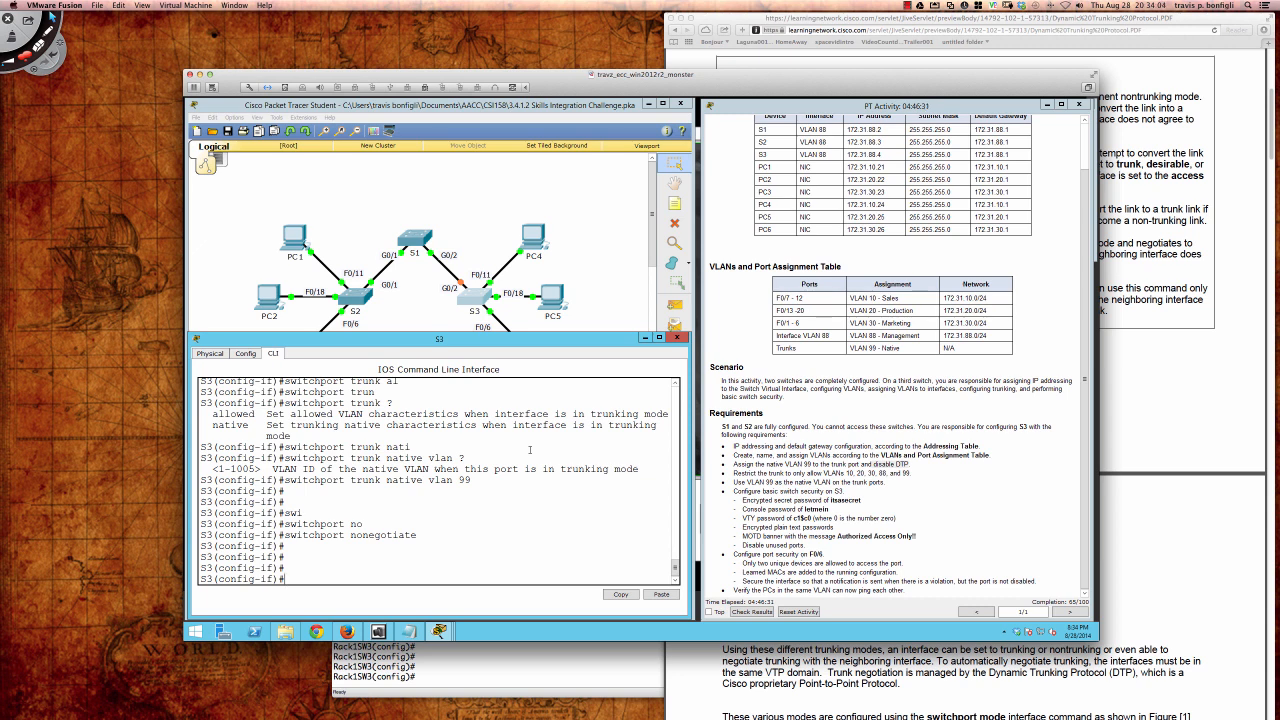
Step: Restrict S3's Gi0/2 trunk to allowed VLANs 10,20,30,88,99
{"action": "type", "text": "swi"}
{"action": "key", "text": "Tab"}
{"action": "type", "text": "t"}
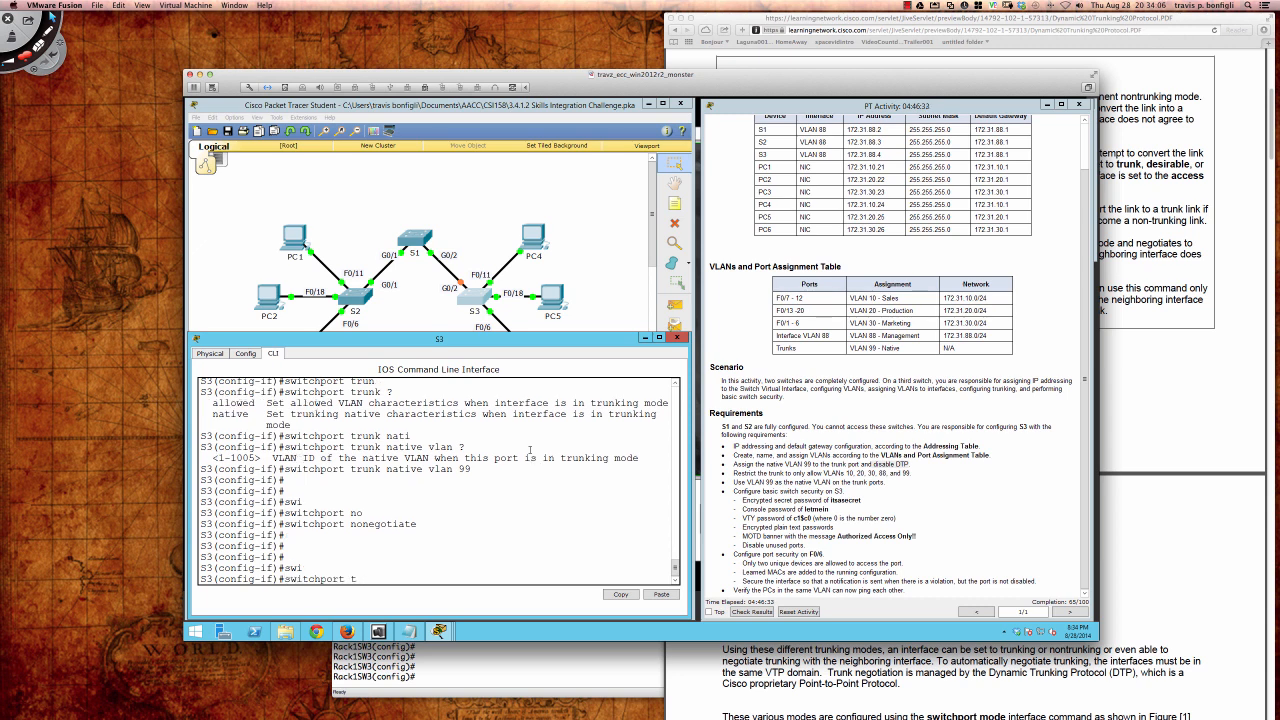
{"action": "type", "text": "ru"}
{"action": "key", "text": "Tab"}
{"action": "type", "text": "al"}
{"action": "key", "text": "Tab"}
{"action": "type", "text": "v"}
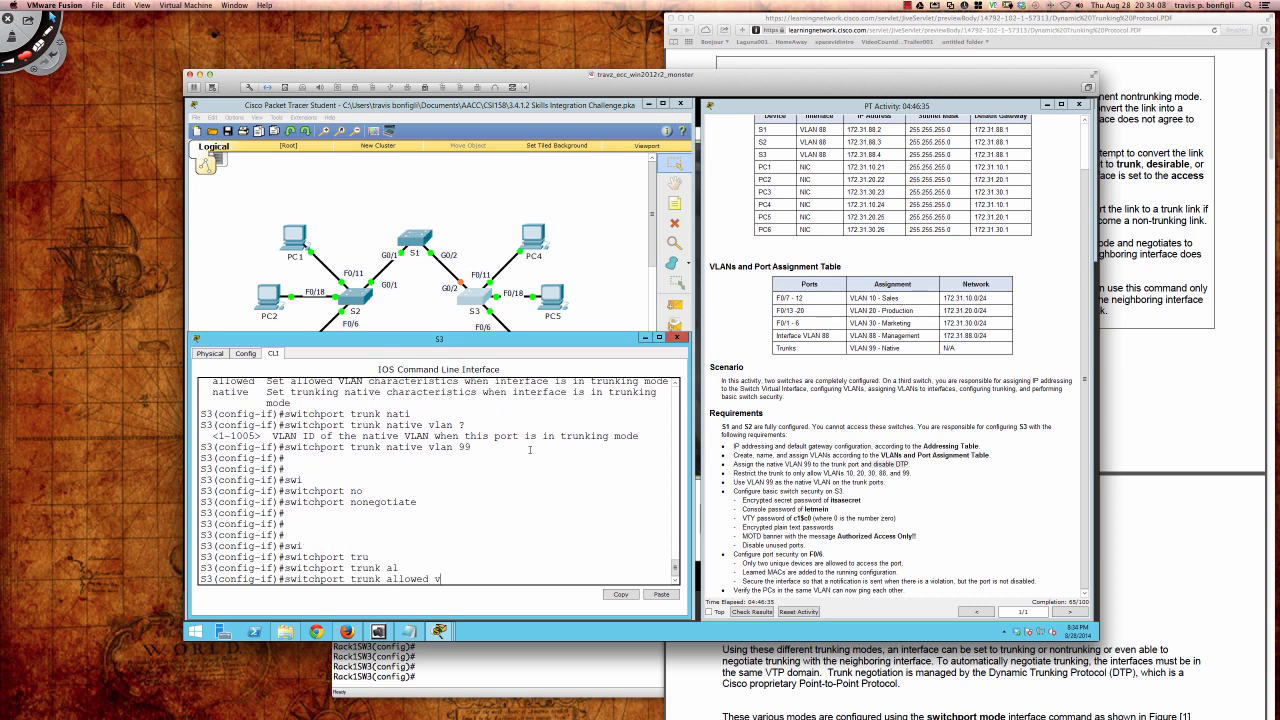
{"action": "type", "text": "la"}
{"action": "key", "text": "Tab"}
{"action": "type", "text": "10"}
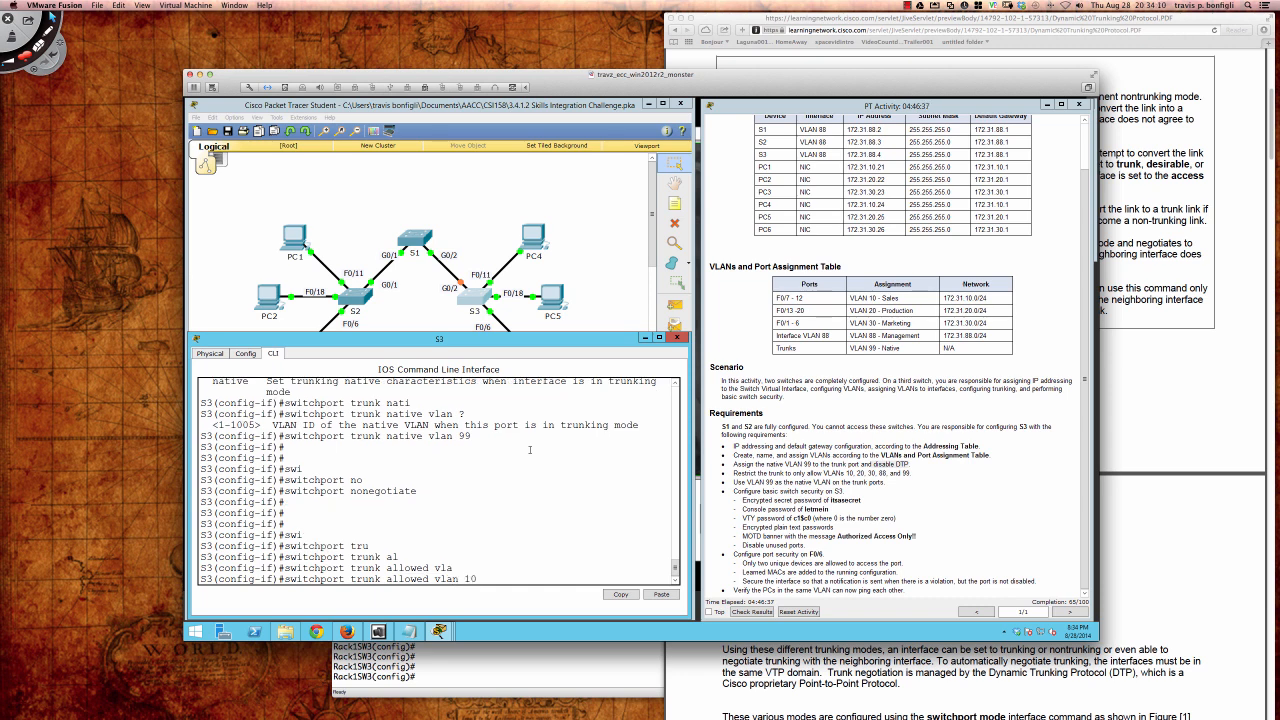
{"action": "type", "text": ",20,30,88,99"}
{"action": "key", "text": "Return"}
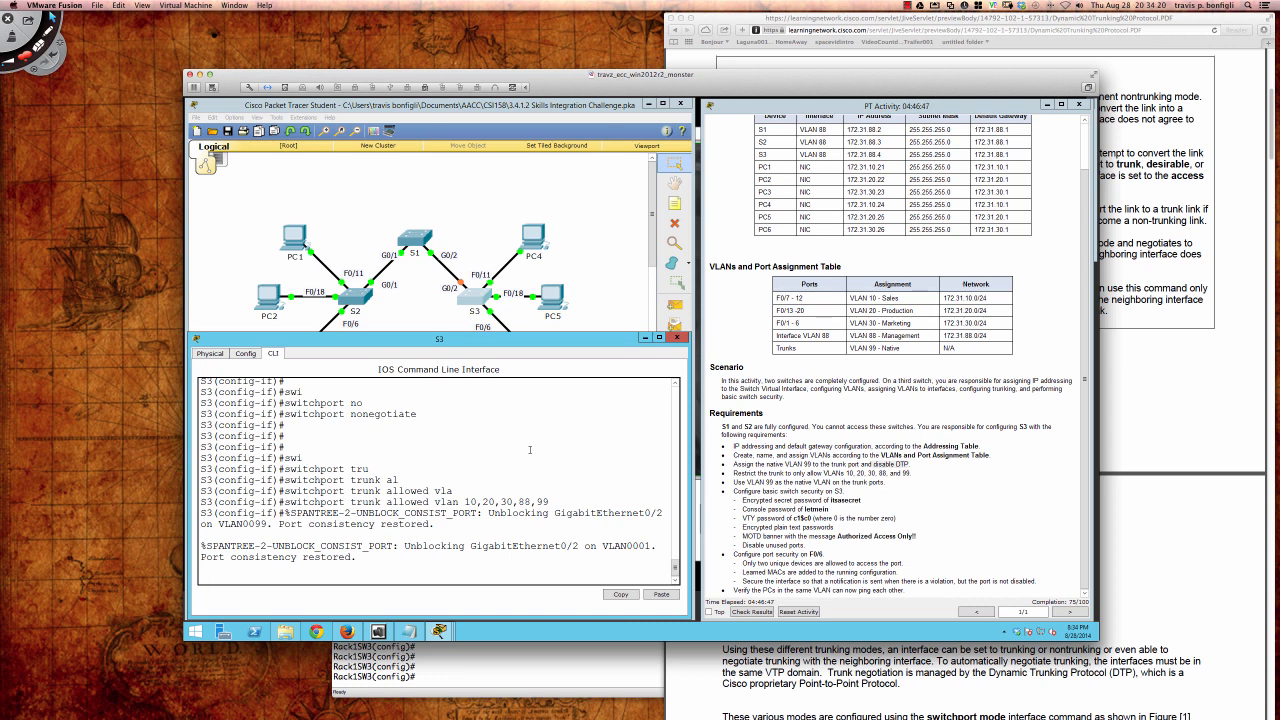
{"action": "key", "text": "Return"}
{"action": "key", "text": "Return"}
{"action": "key", "text": "Return"}
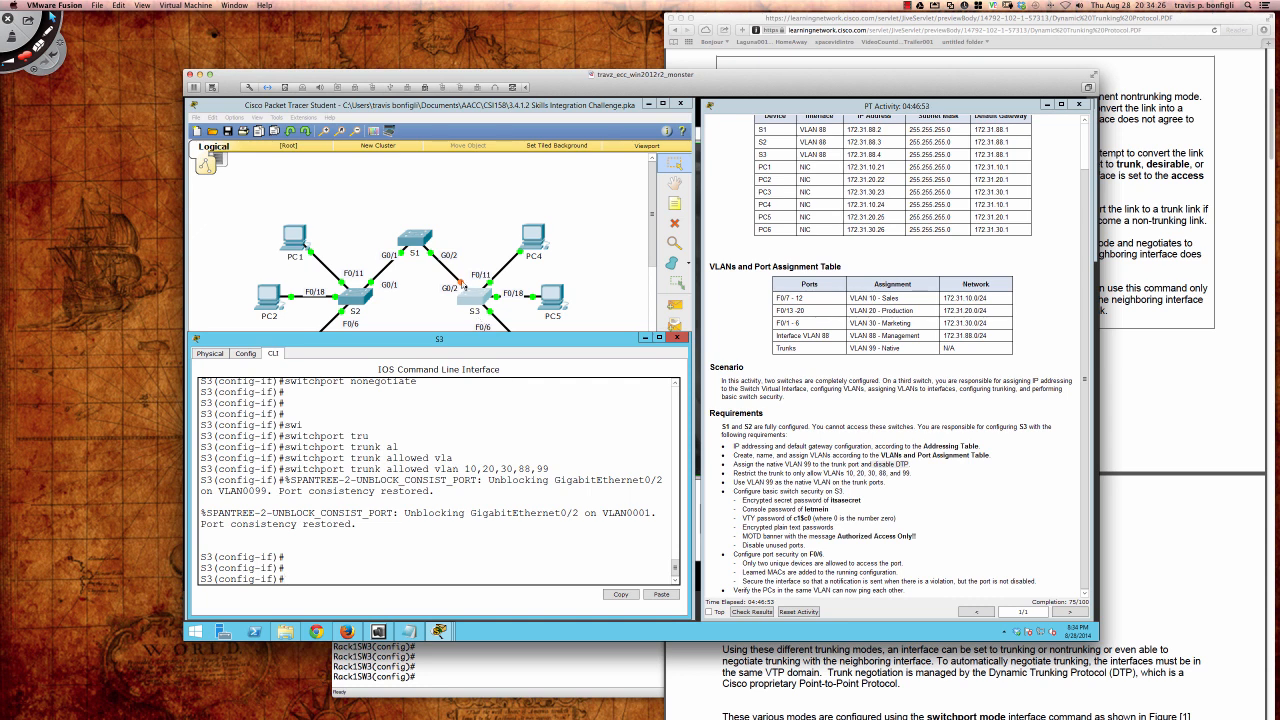
{"action": "left_click", "coordinate": [556, 423]}
{"action": "key", "text": "Return"}
{"action": "key", "text": "Return"}
{"action": "key", "text": "Return"}
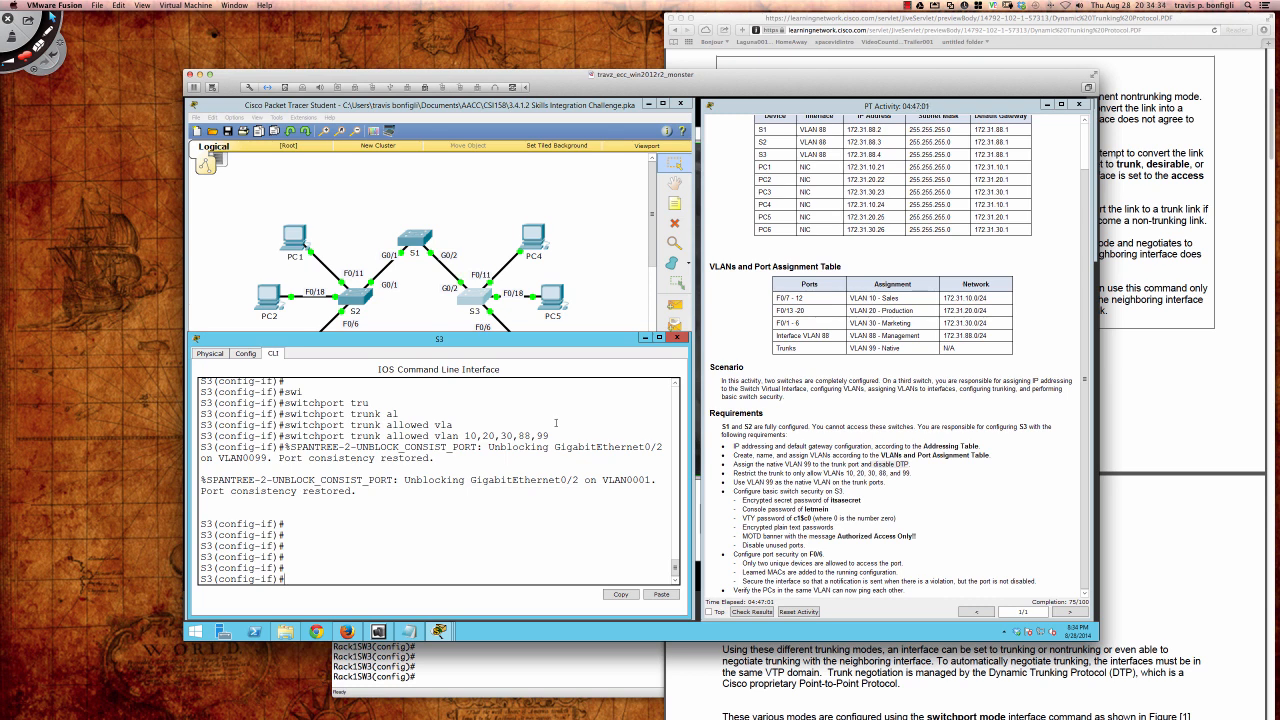
Step: Run 'do sh int tru' to display S3's trunk interface summary
{"action": "type", "text": "do s"}
{"action": "type", "text": "h int tr"}
{"action": "key", "text": "BackSpace"}
{"action": "type", "text": "int tru"}
{"action": "key", "text": "Return"}
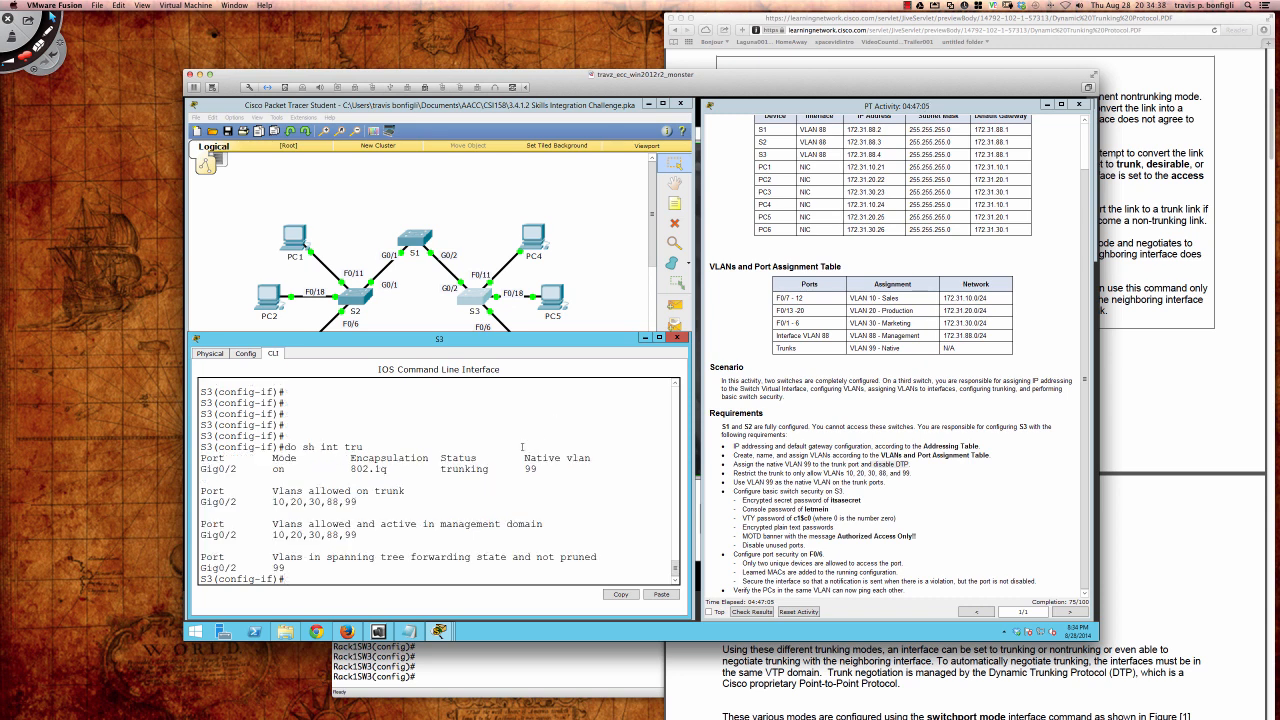
Step: Highlight Gig0/2's trunk mode, 802.1q encapsulation, trunking status and allowed VLANs 10,20,30,88,99
{"action": "double_click", "coordinate": [271, 468]}
{"action": "left_click_drag", "start_coordinate": [351, 468], "coordinate": [388, 469]}
{"action": "left_click_drag", "start_coordinate": [442, 468], "coordinate": [558, 469]}
{"action": "left_click_drag", "start_coordinate": [362, 502], "coordinate": [272, 502]}
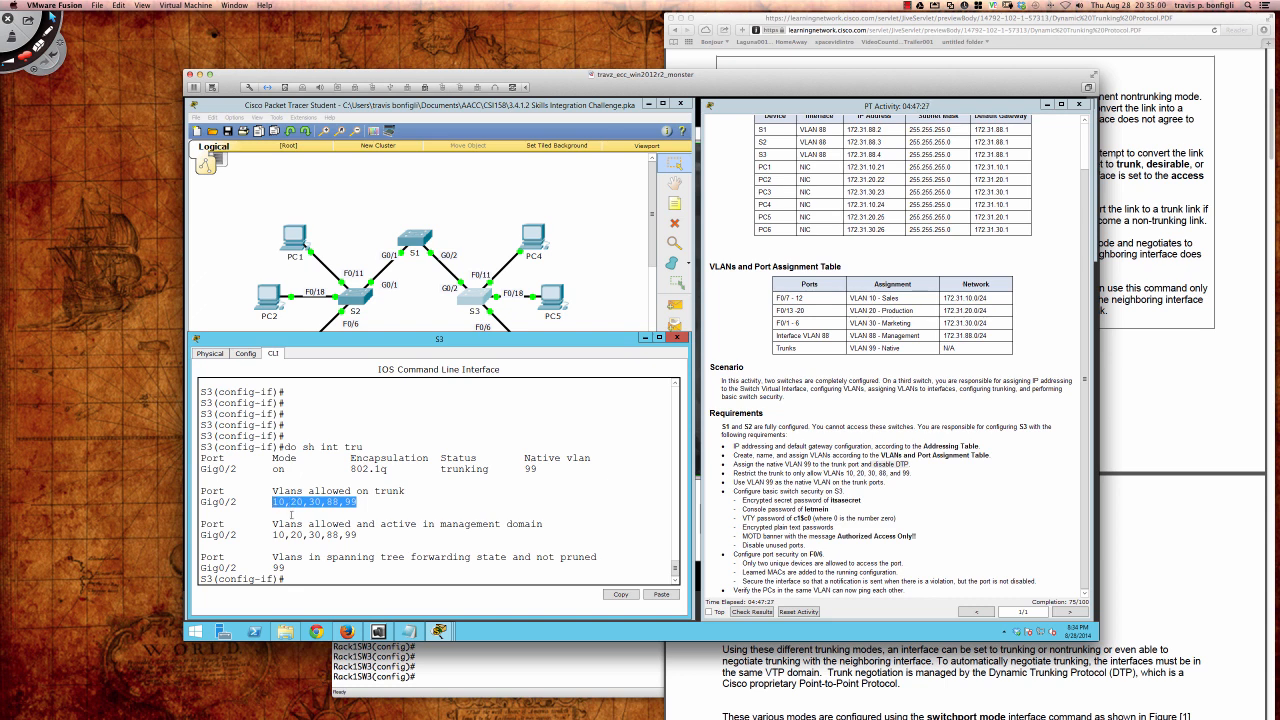
{"action": "left_click", "coordinate": [405, 583]}
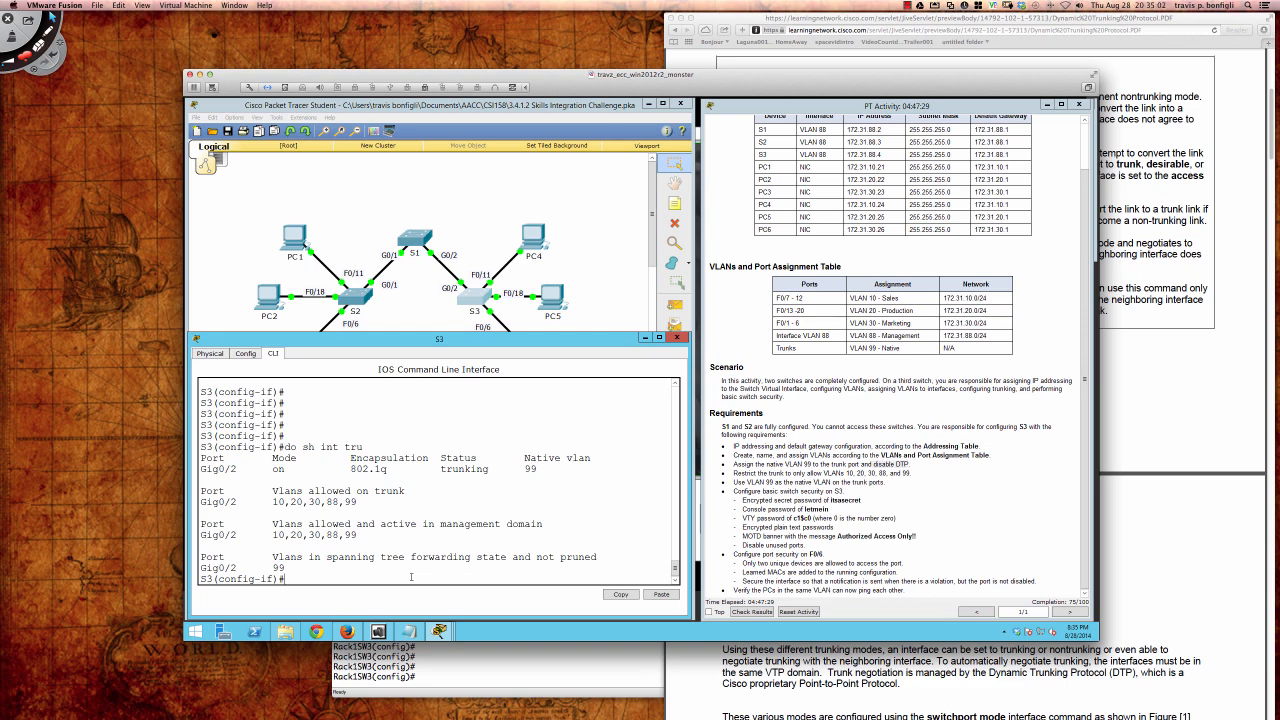
{"action": "key", "text": "Return"}
{"action": "key", "text": "Return"}
{"action": "key", "text": "Return"}
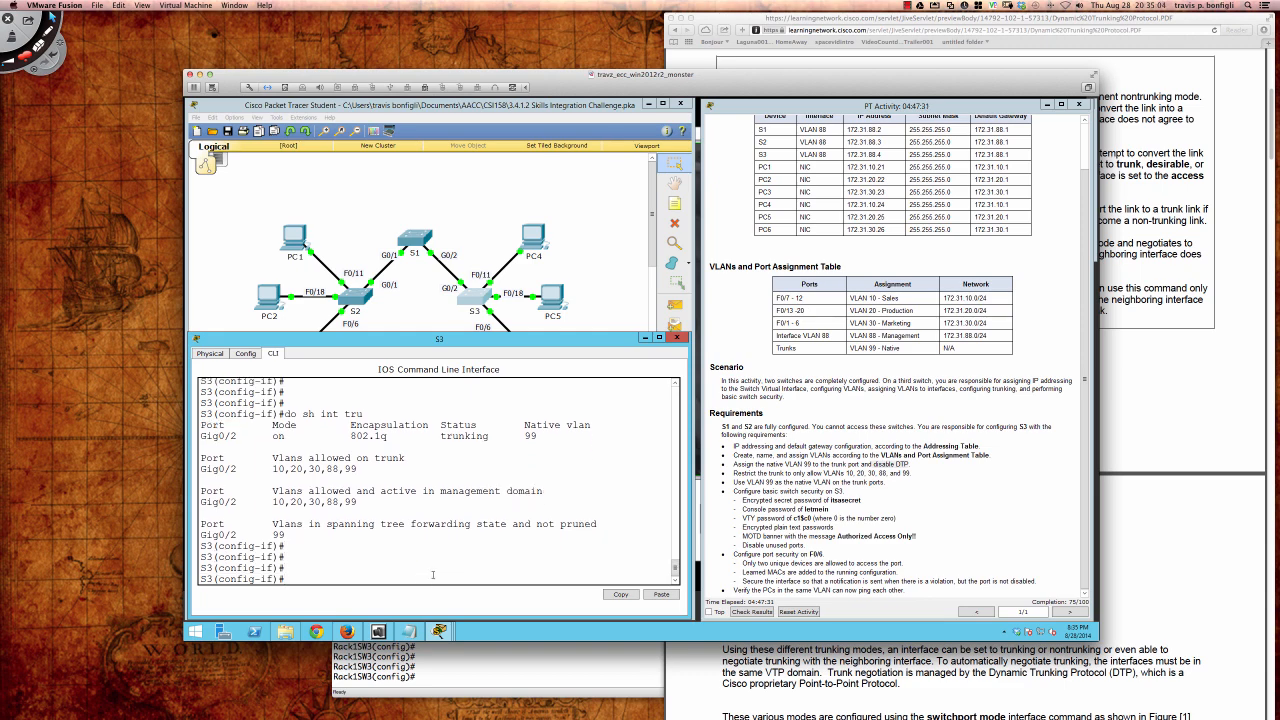
{"action": "left_click", "coordinate": [485, 657]}
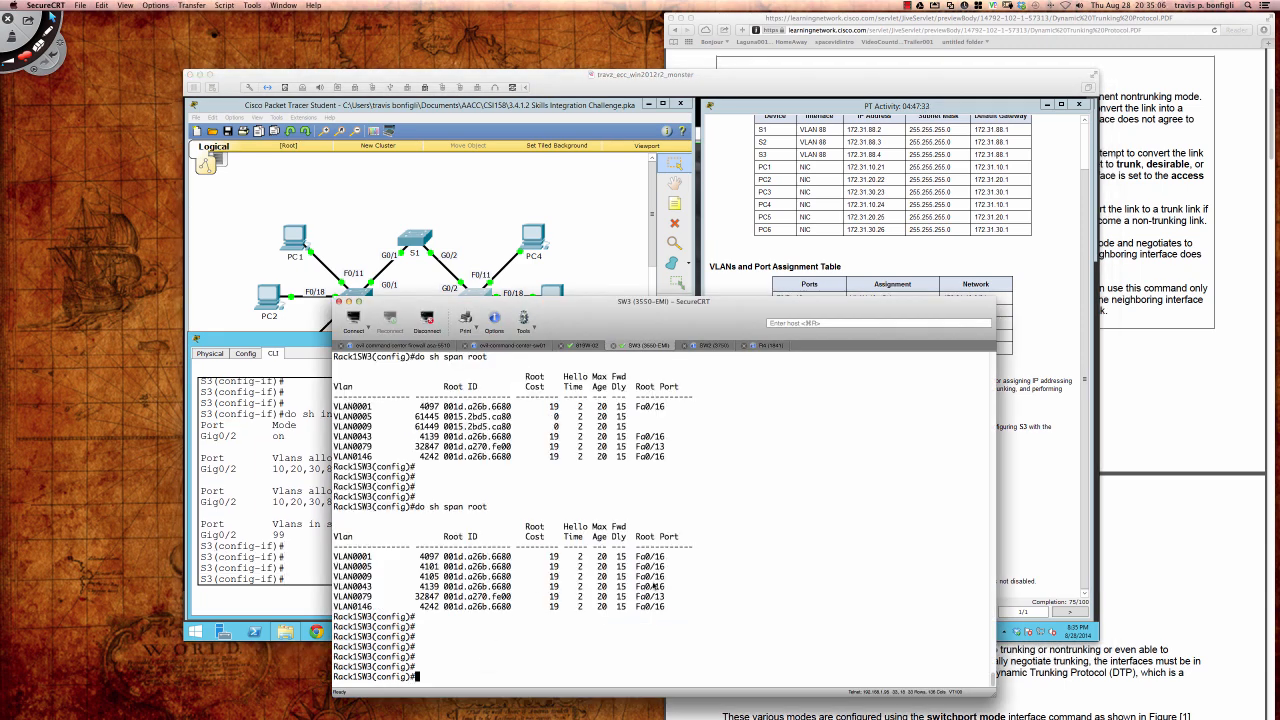
Step: Show SW3's trunk summary and compare its desirable mode on Fa0/13 with the trunking reference
{"action": "key", "text": "Return"}
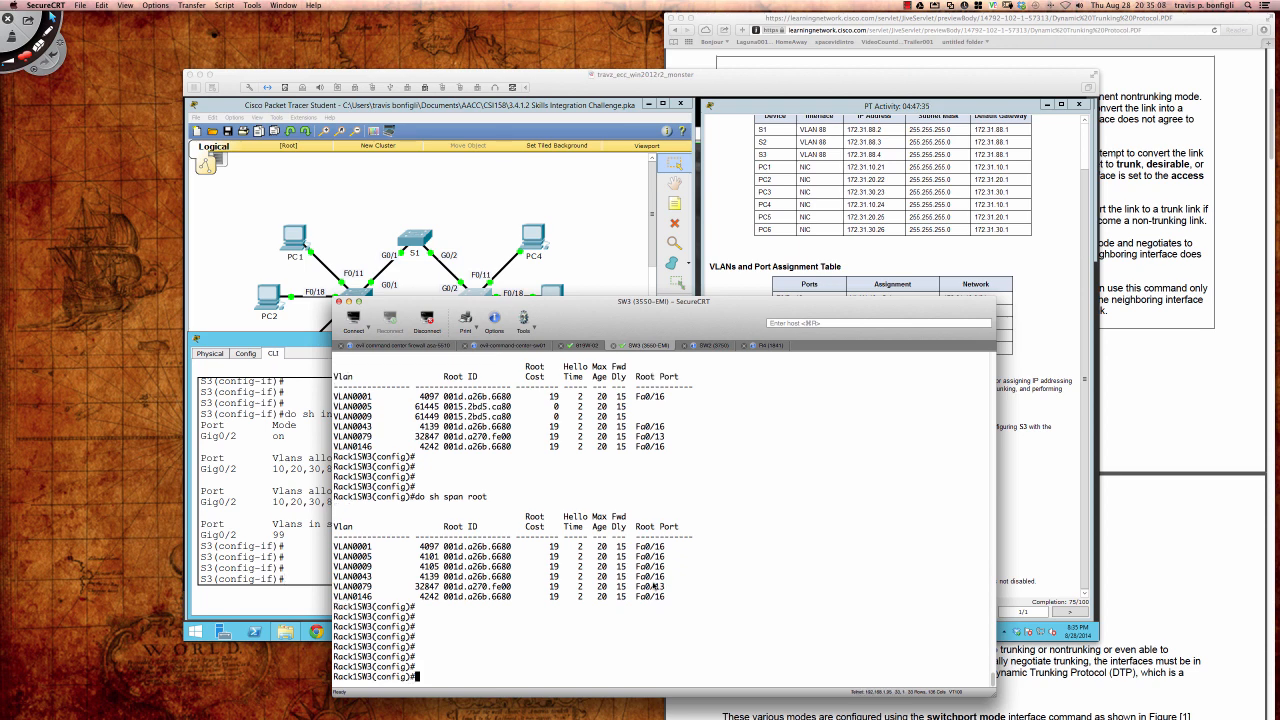
{"action": "key", "text": "Return"}
{"action": "key", "text": "Return"}
{"action": "key", "text": "Return"}
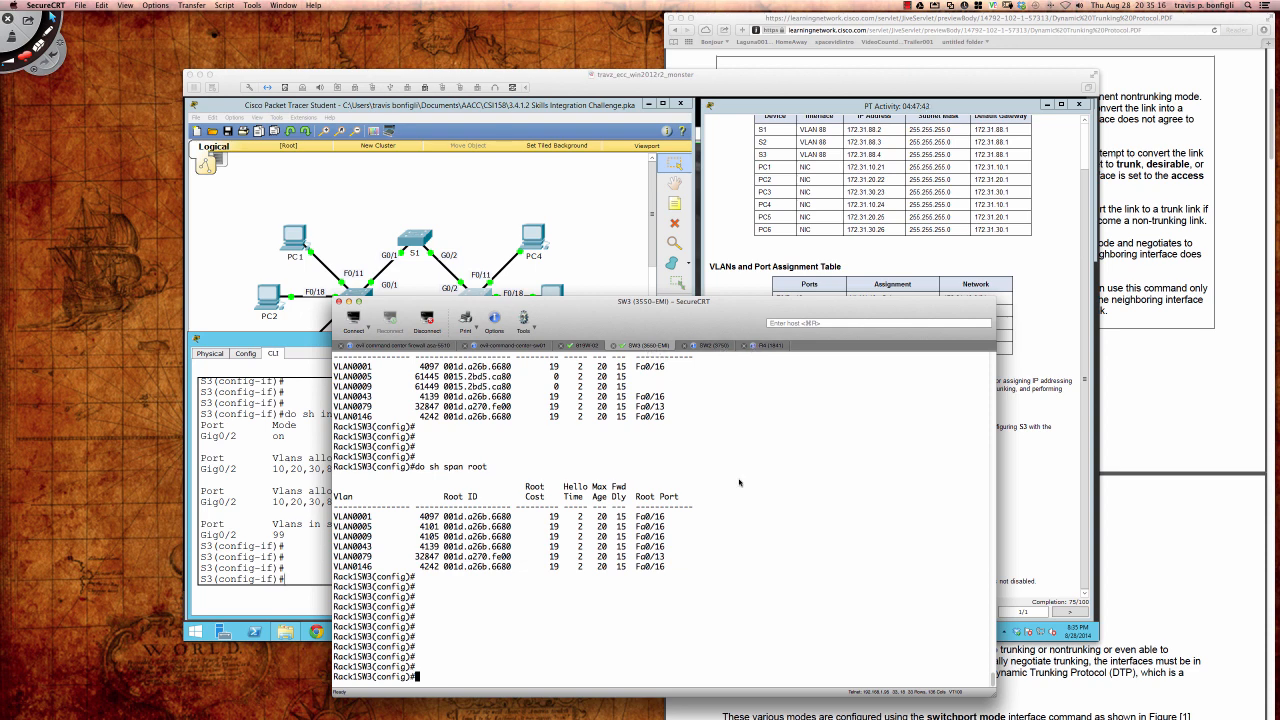
{"action": "type", "text": "do sh int tru"}
{"action": "key", "text": "Return"}
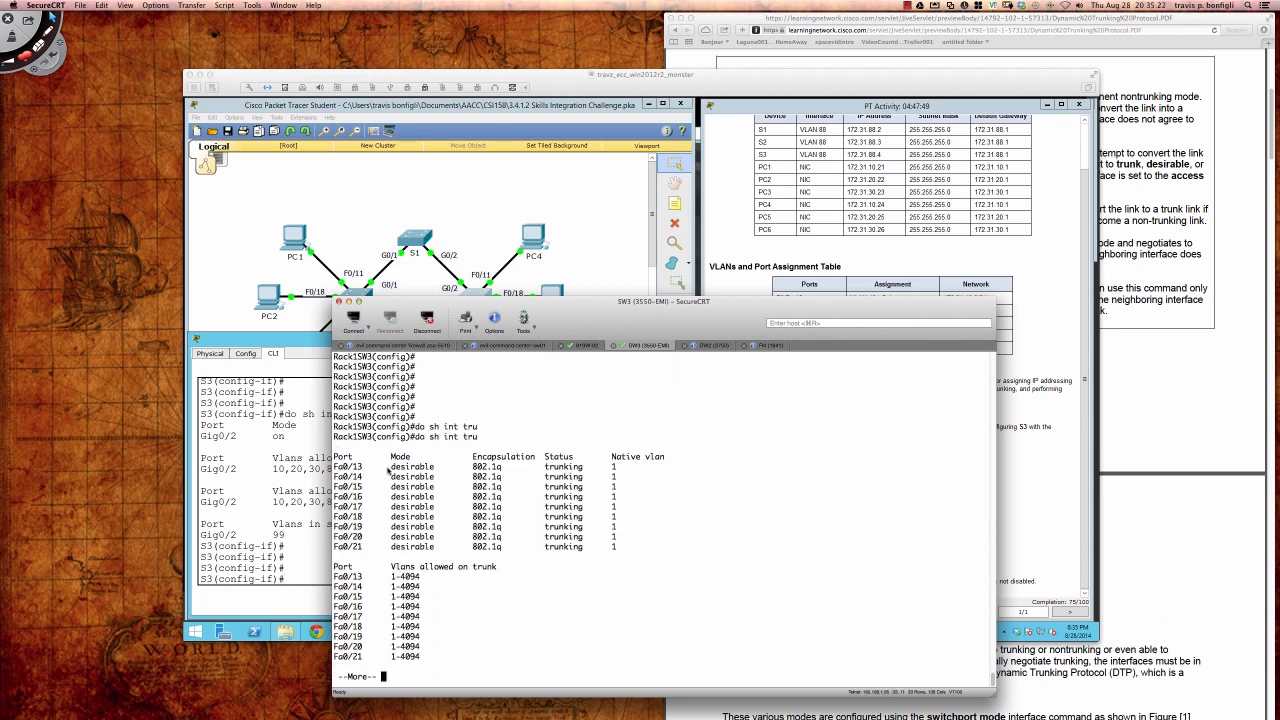
{"action": "left_click_drag", "start_coordinate": [390, 469], "coordinate": [436, 468]}
{"action": "left_click", "coordinate": [1125, 205]}
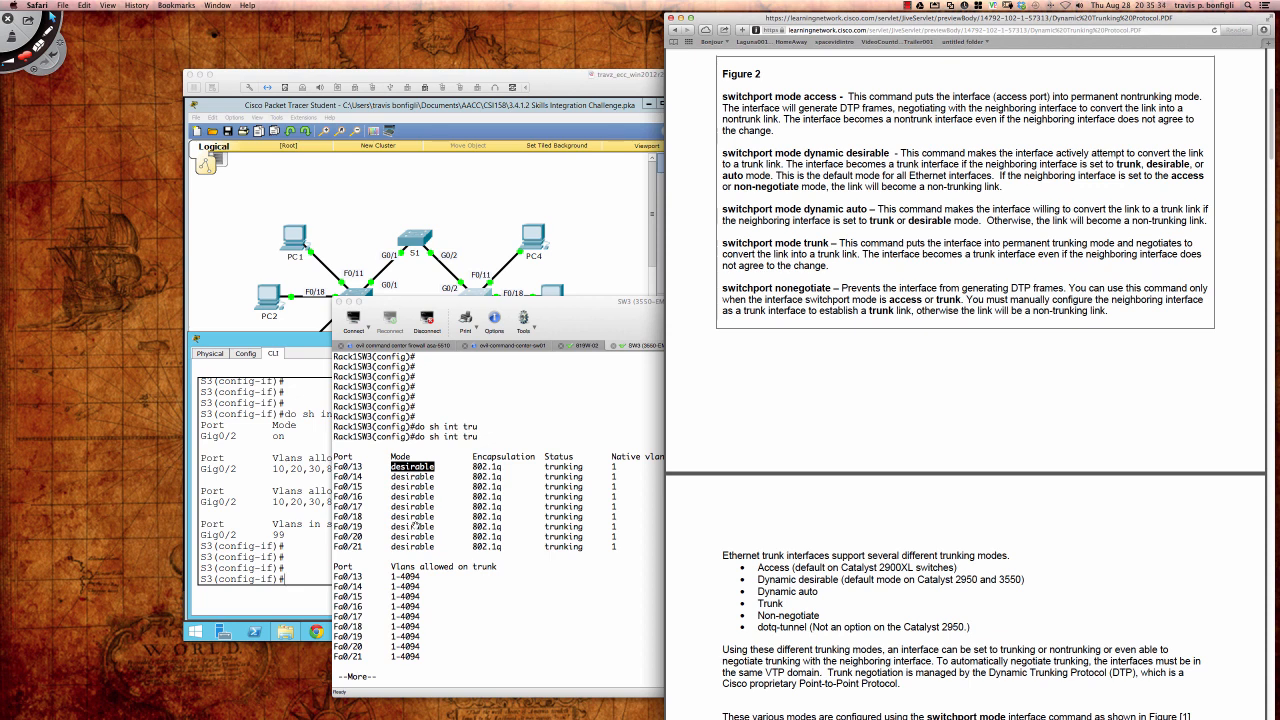
{"action": "left_click", "coordinate": [548, 585]}
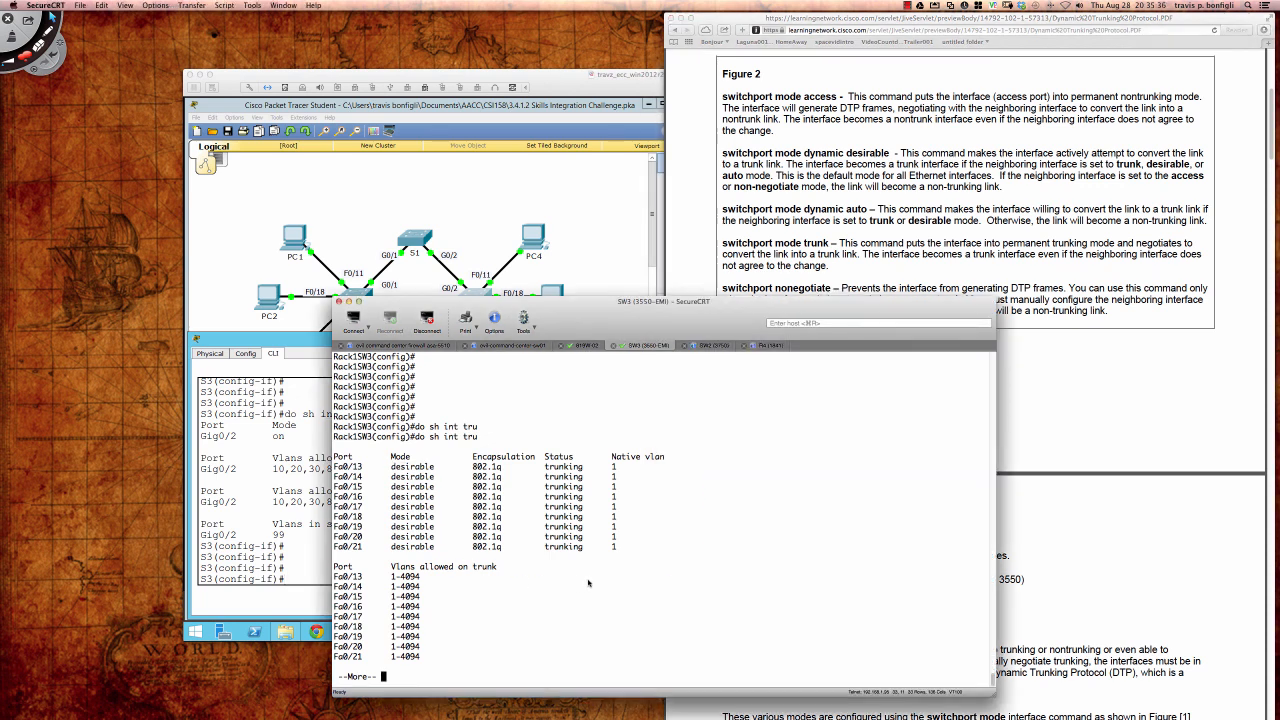
{"action": "key", "text": "space"}
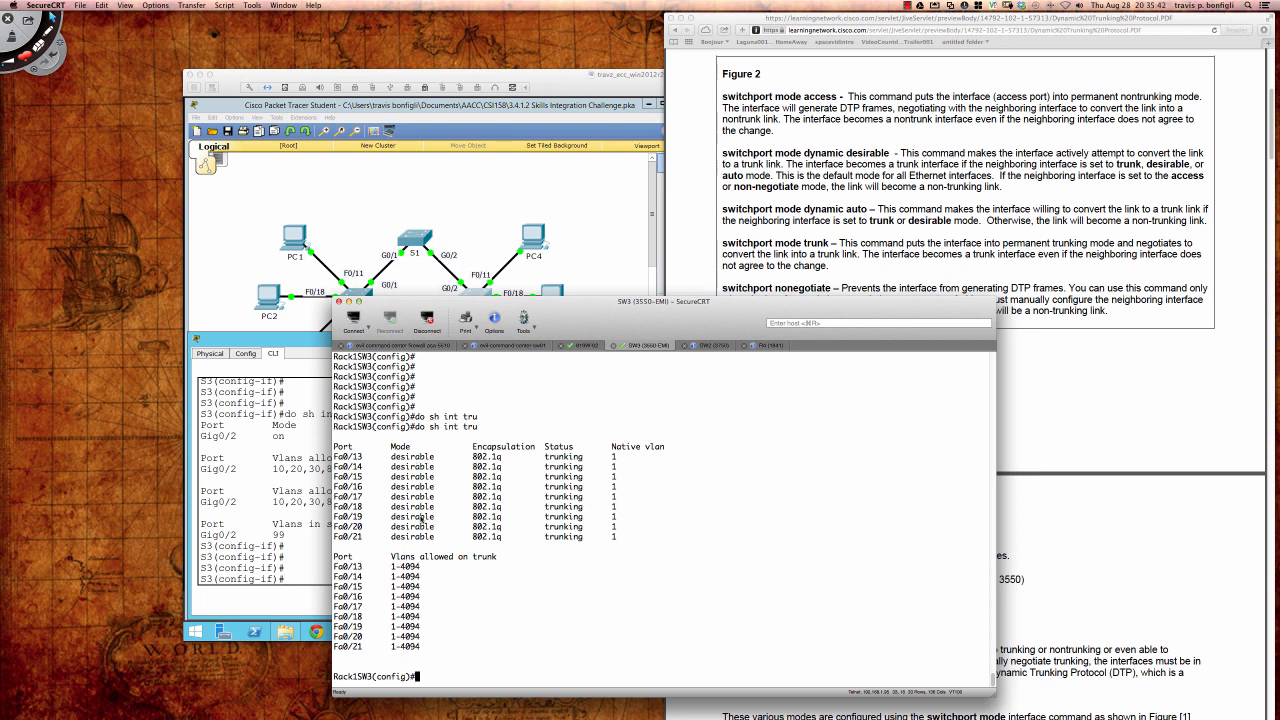
Step: Switch to the SW2 (3750) session and enter privileged mode
{"action": "left_click", "coordinate": [713, 345]}
{"action": "key", "text": "Return"}
{"action": "key", "text": "Return"}
{"action": "key", "text": "Return"}
{"action": "key", "text": "Return"}
{"action": "key", "text": "Return"}
{"action": "type", "text": "en"}
{"action": "key", "text": "Return"}
{"action": "key", "text": "Return"}
{"action": "key", "text": "Return"}
{"action": "key", "text": "Return"}
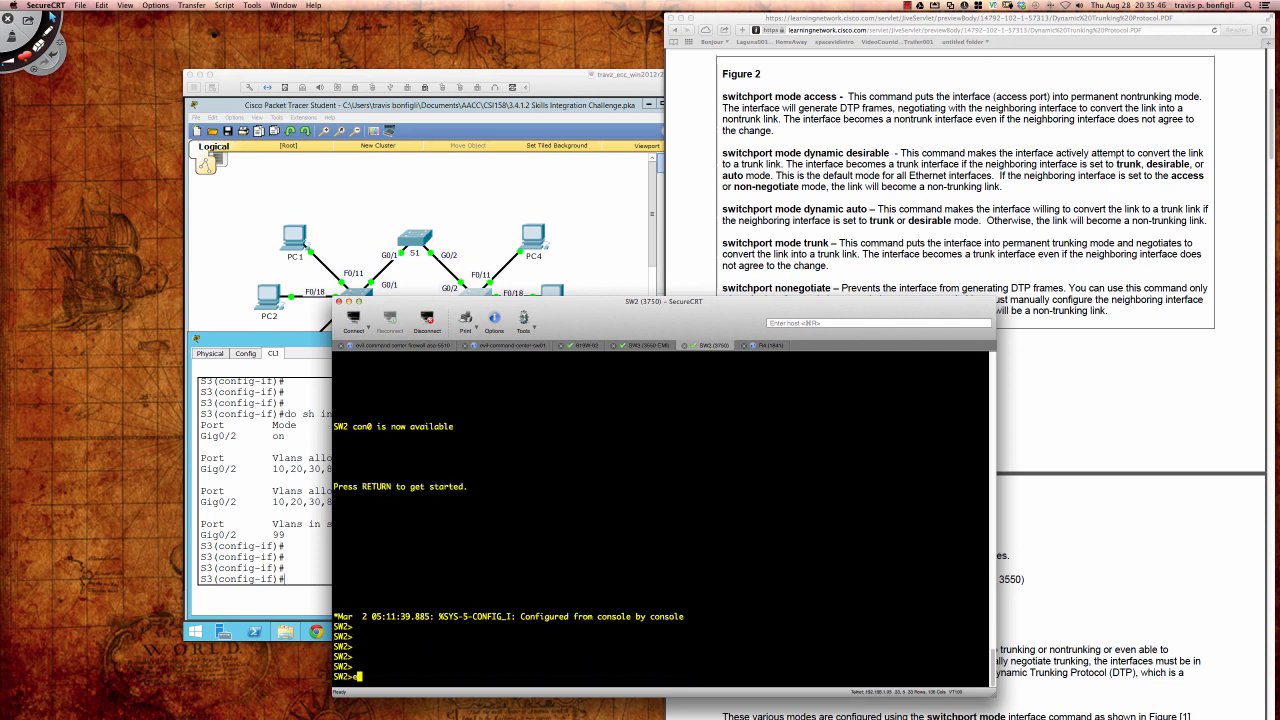
Step: Display SW2's trunk summary showing Fa6/0/16–21 trunking in auto mode, native VLAN 1
{"action": "type", "text": "sh int tru"}
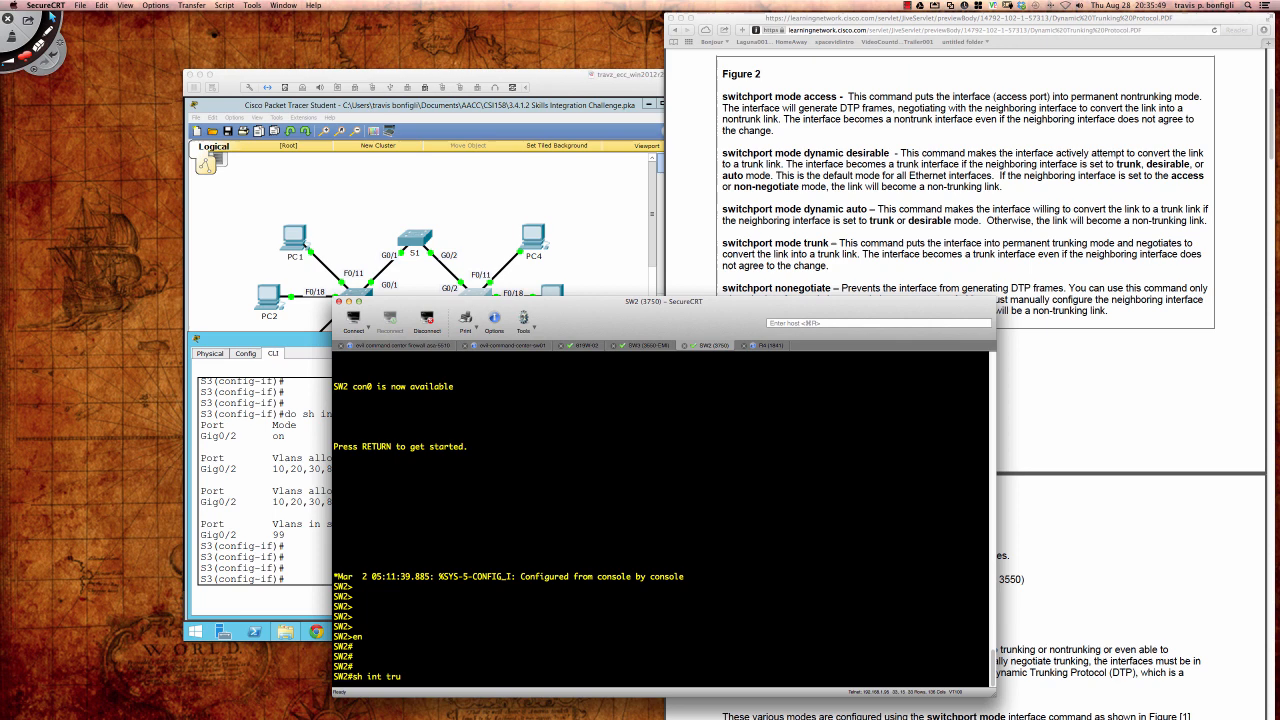
{"action": "key", "text": "Return"}
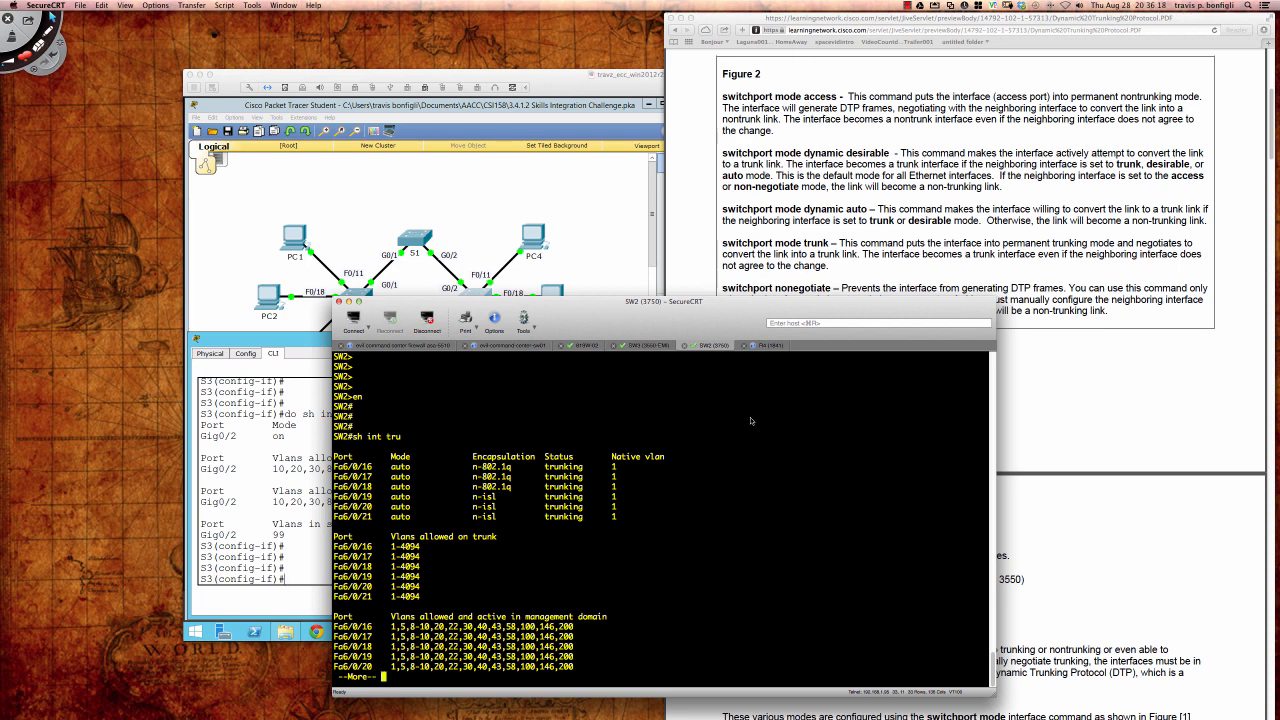
{"action": "key", "text": "q"}
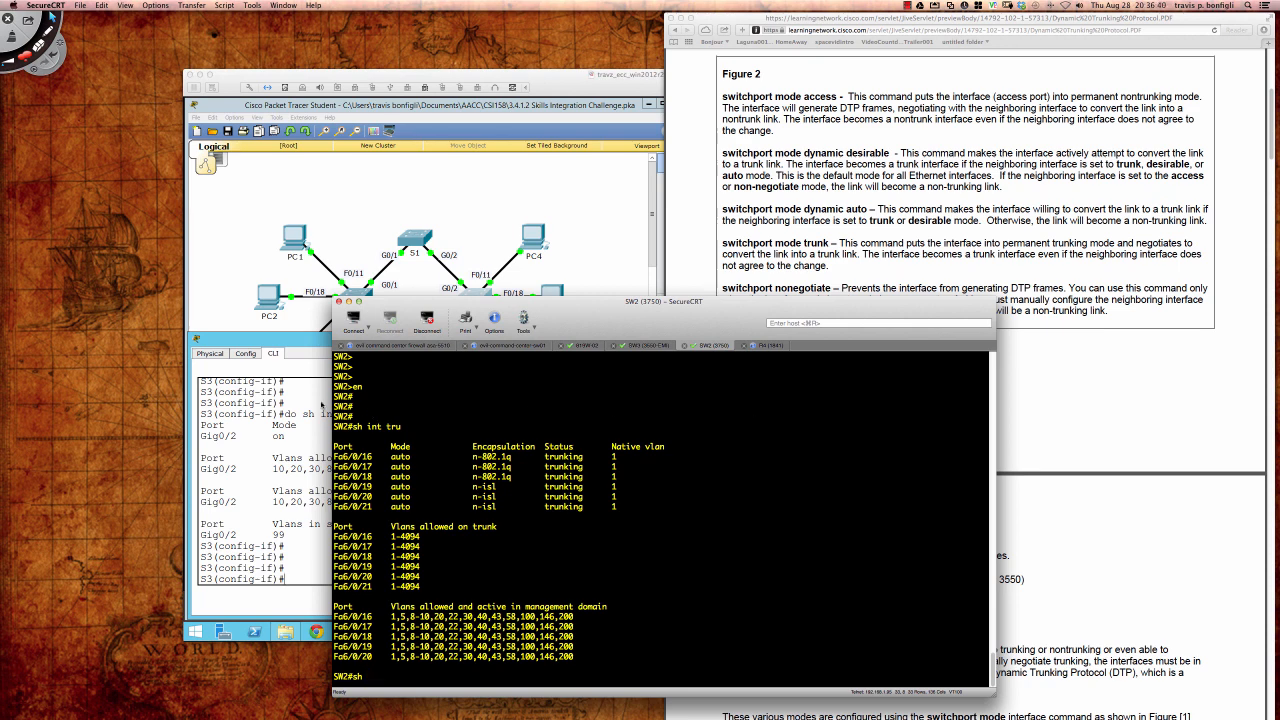
{"action": "left_click", "coordinate": [321, 404]}
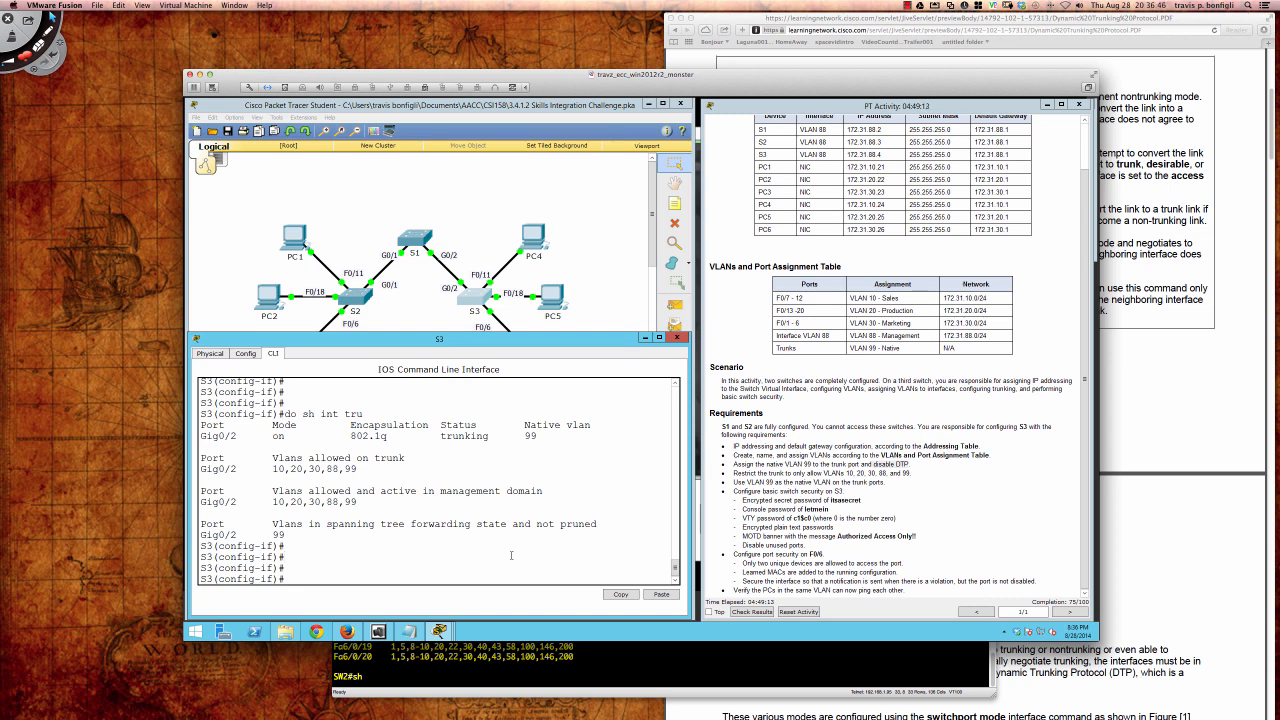
Step: Exit interface mode and set S3's enable secret to the required password
{"action": "key", "text": "Return"}
{"action": "key", "text": "Return"}
{"action": "key", "text": "Return"}
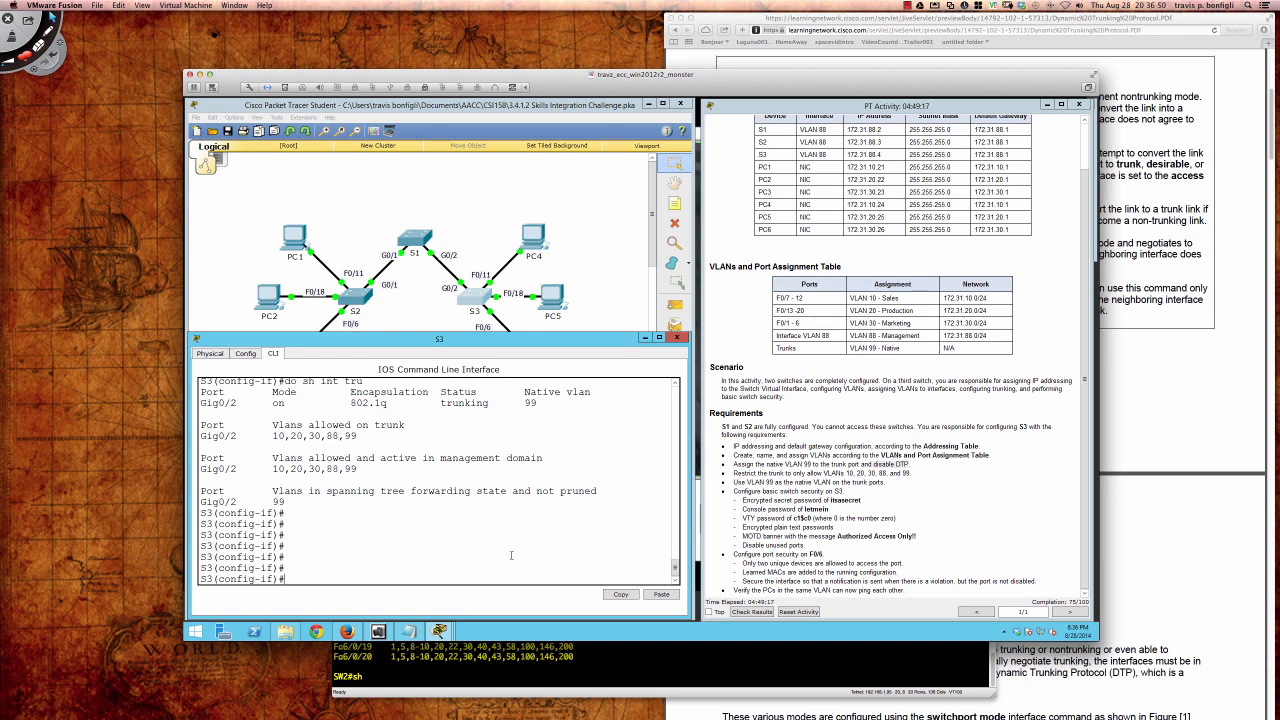
{"action": "type", "text": "exit"}
{"action": "key", "text": "Return"}
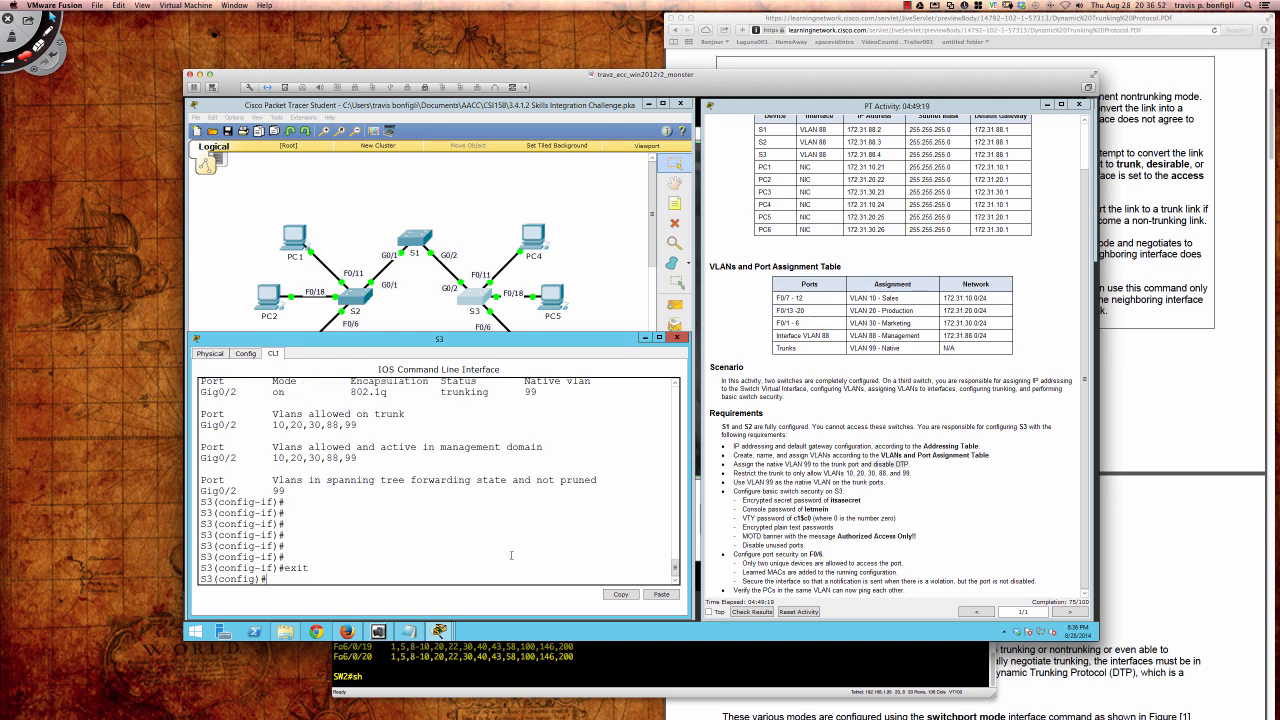
{"action": "type", "text": "en"}
{"action": "key", "text": "Tab"}
{"action": "type", "text": "a"}
{"action": "key", "text": "Tab"}
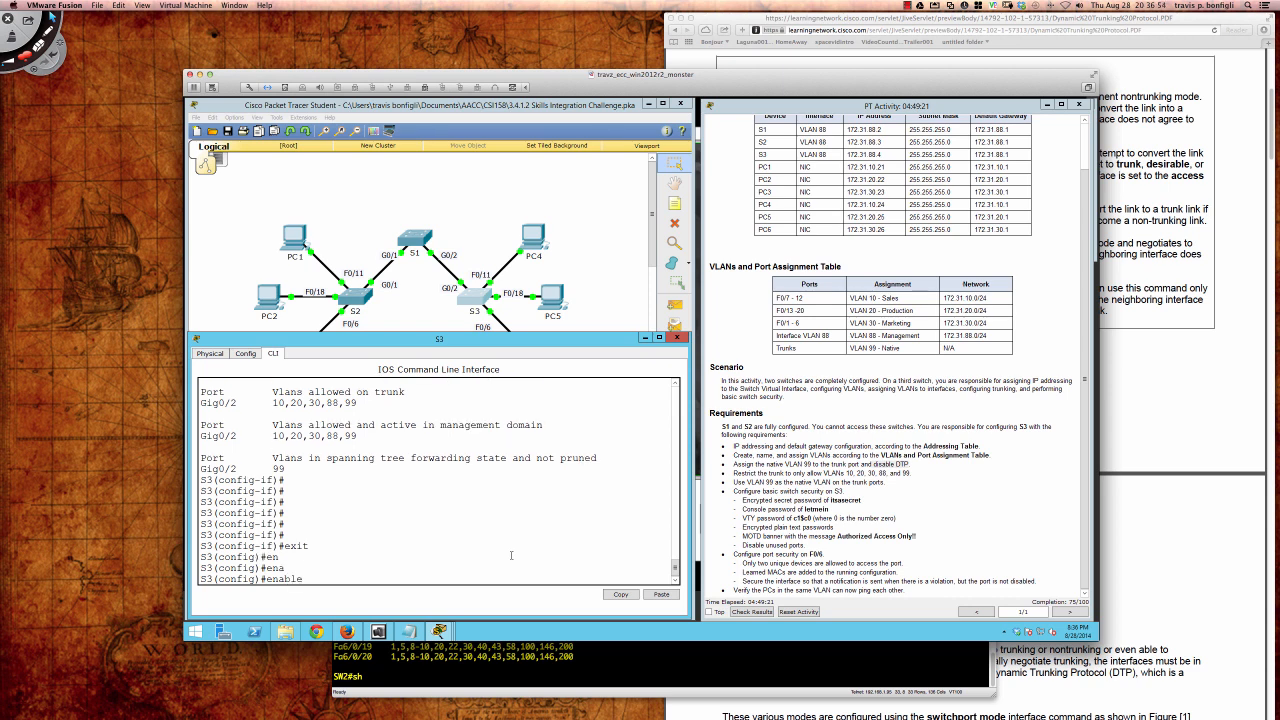
{"action": "type", "text": "se"}
{"action": "key", "text": "Tab"}
{"action": "type", "text": "0"}
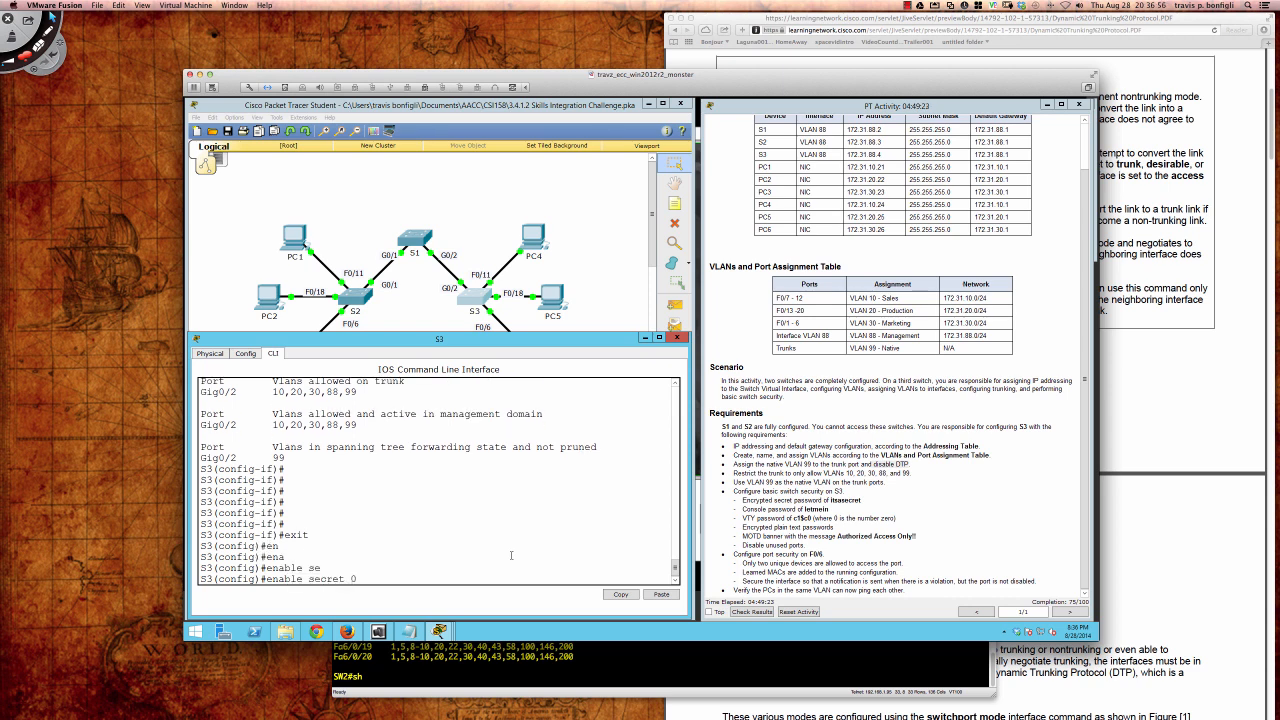
{"action": "type", "text": "?0"}
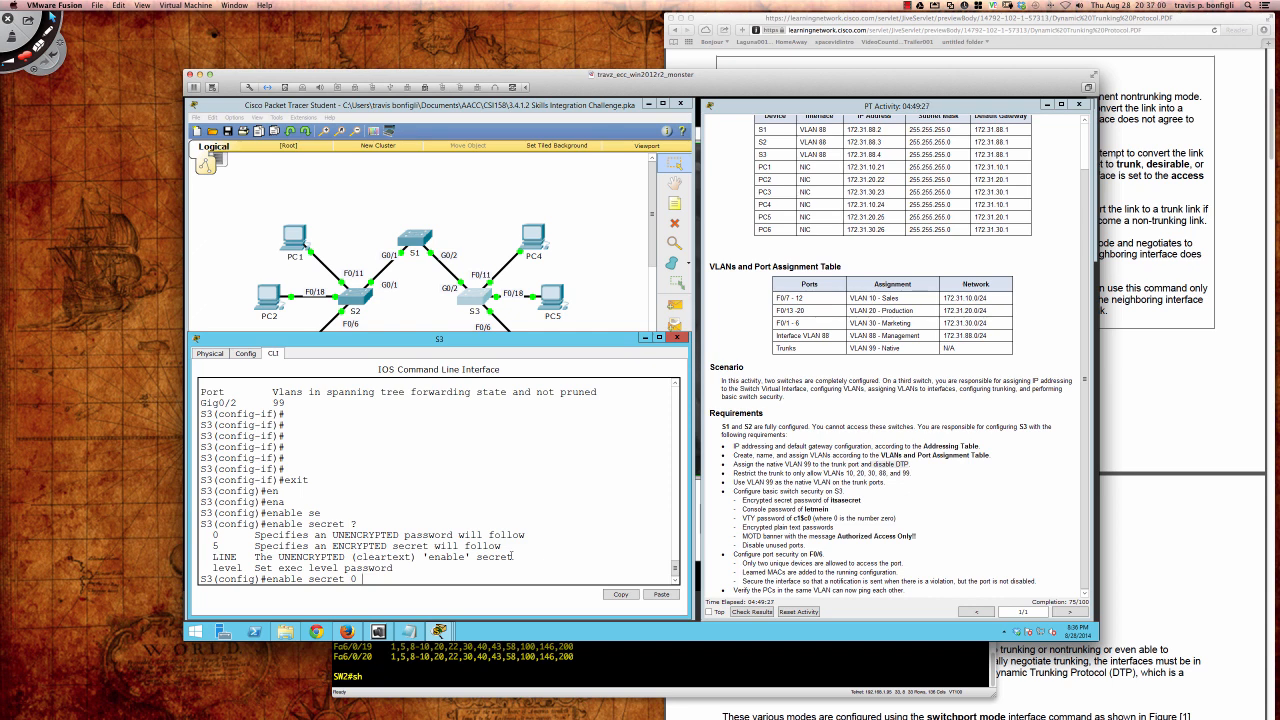
{"action": "type", "text": " itsasecret"}
{"action": "key", "text": "Return"}
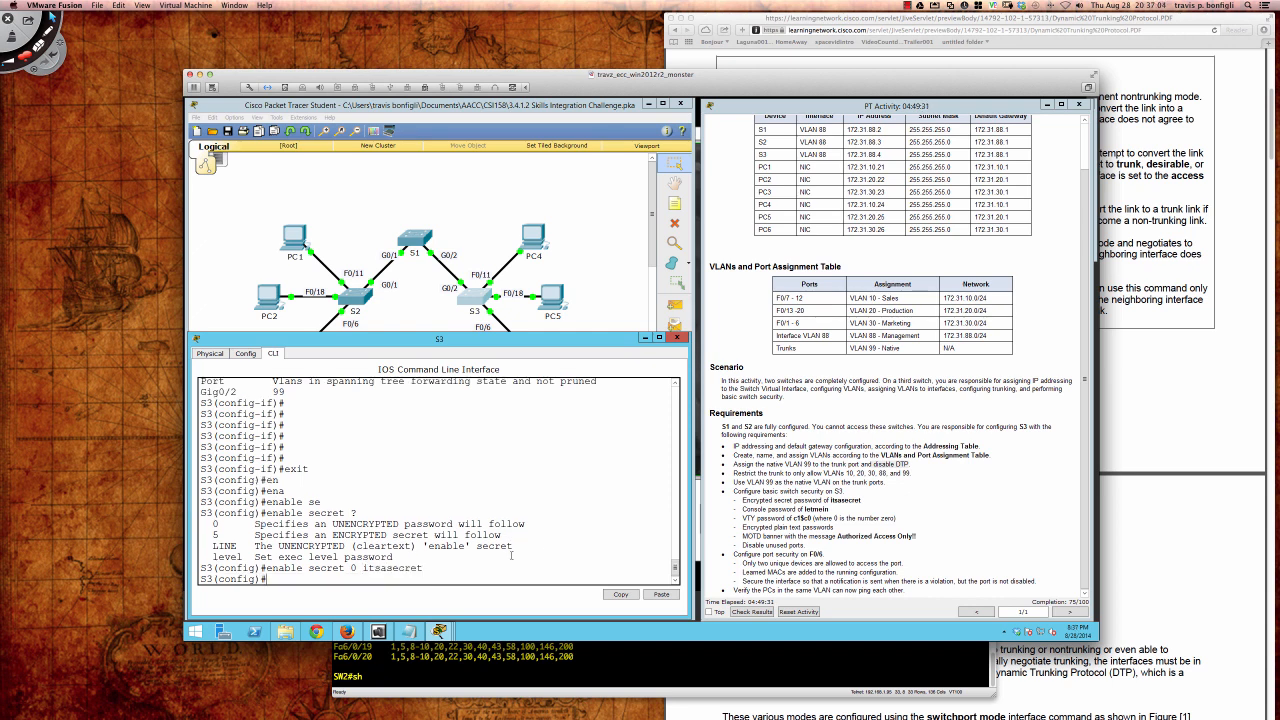
Step: Enter console line 0 configuration mode with 'line con 0'
{"action": "key", "text": "Return"}
{"action": "key", "text": "Return"}
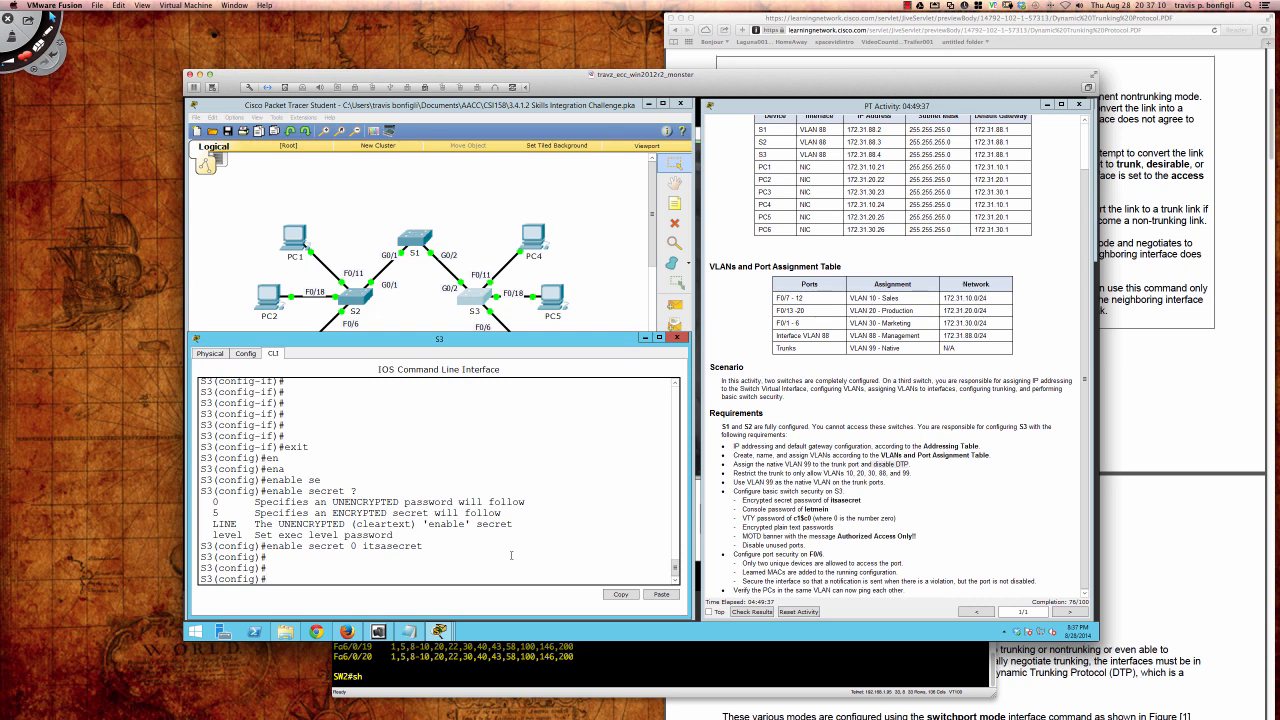
{"action": "type", "text": "line con 0"}
{"action": "key", "text": "Return"}
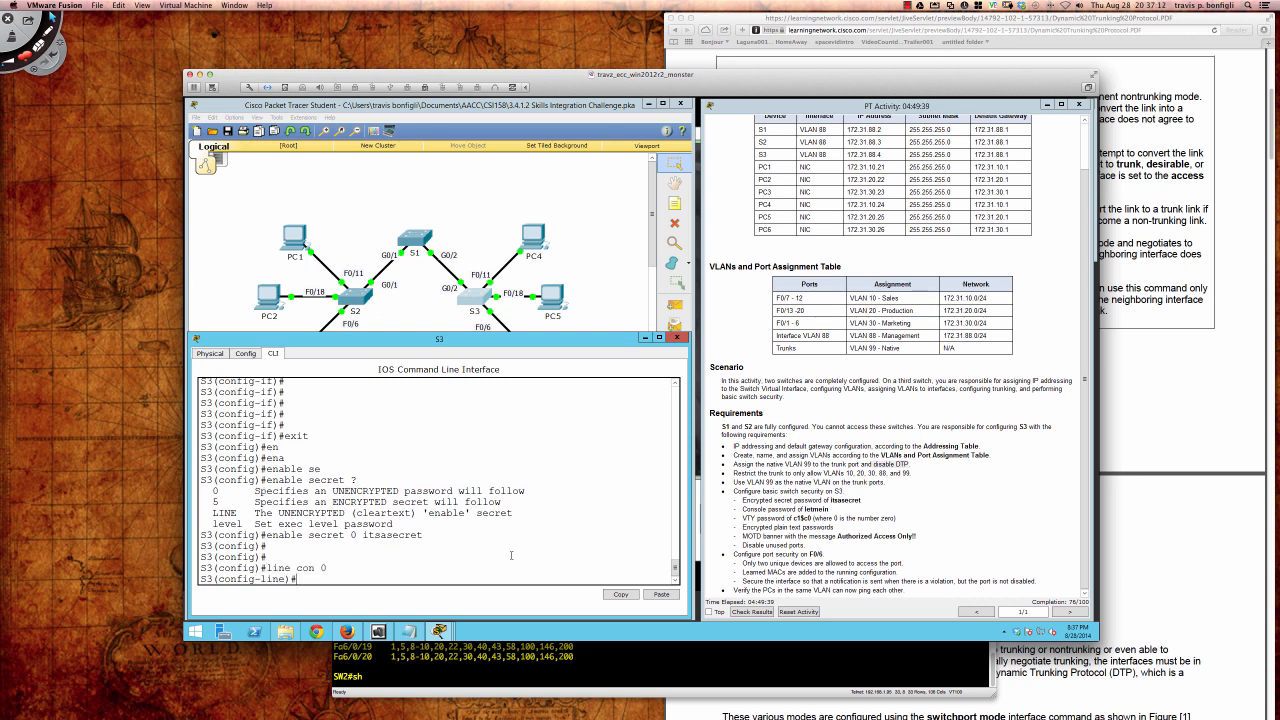
Step: Set the console line 0 login password
{"action": "type", "text": "pas"}
{"action": "key", "text": "Tab"}
{"action": "type", "text": "letmein"}
{"action": "key", "text": "Return"}
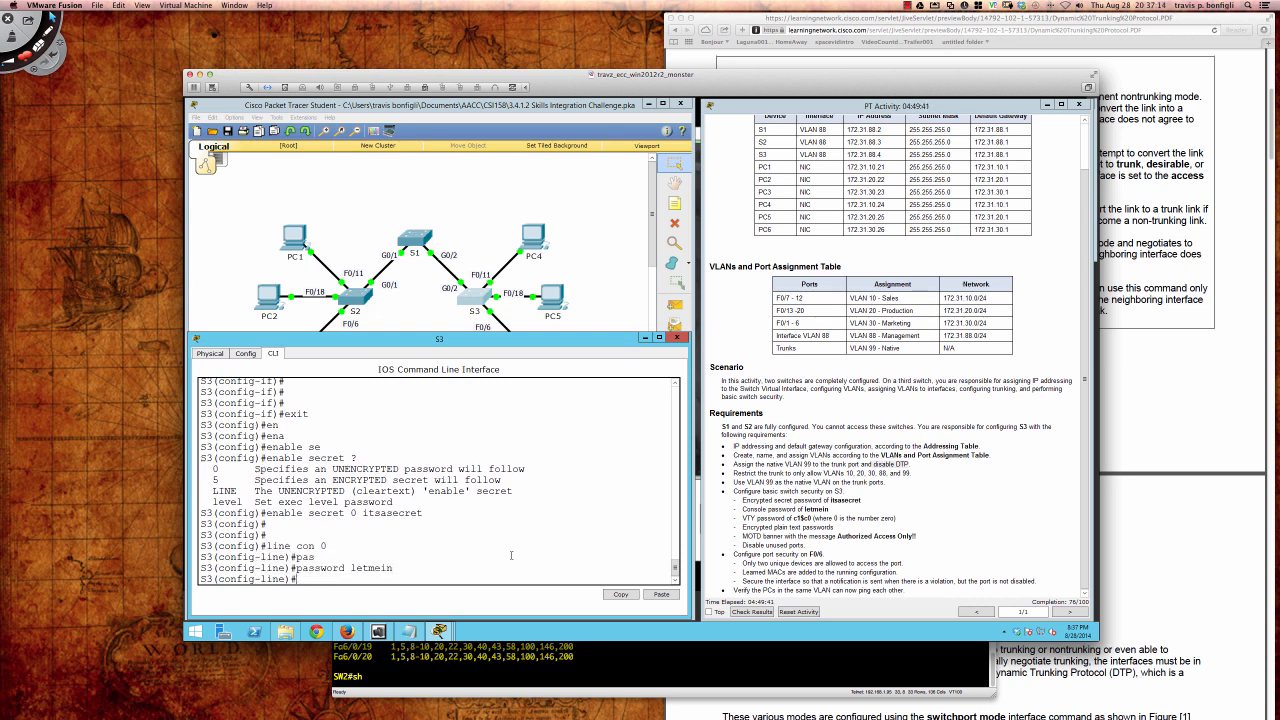
Step: Set the login password on VTY lines 0 to 15
{"action": "type", "text": "line vty 0 15"}
{"action": "key", "text": "Return"}
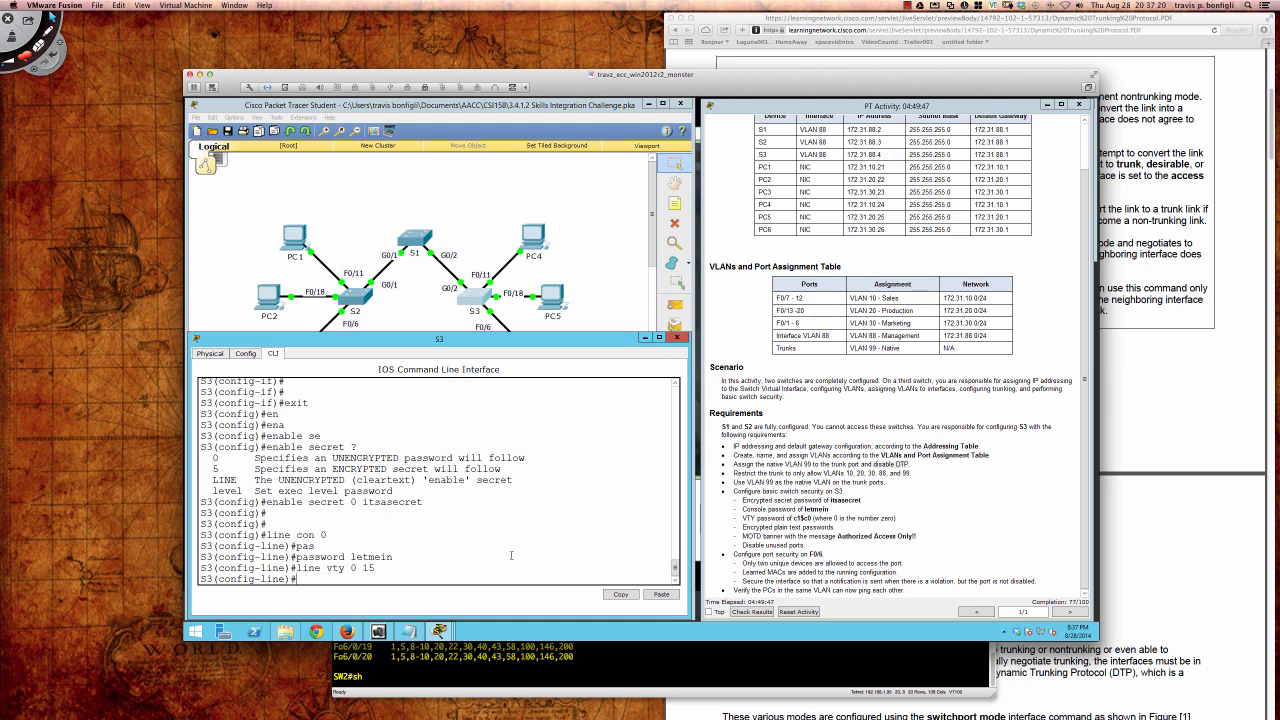
{"action": "type", "text": "pas"}
{"action": "key", "text": "Tab"}
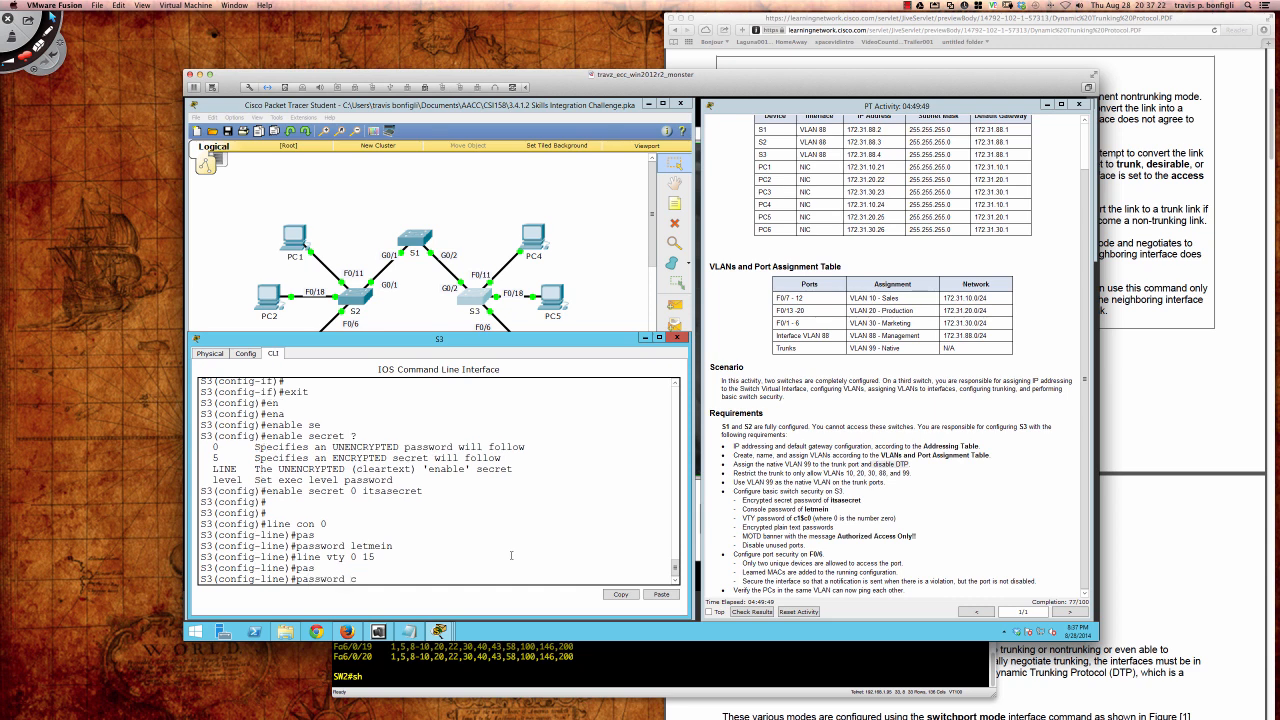
{"action": "type", "text": "c1$c0"}
{"action": "key", "text": "Return"}
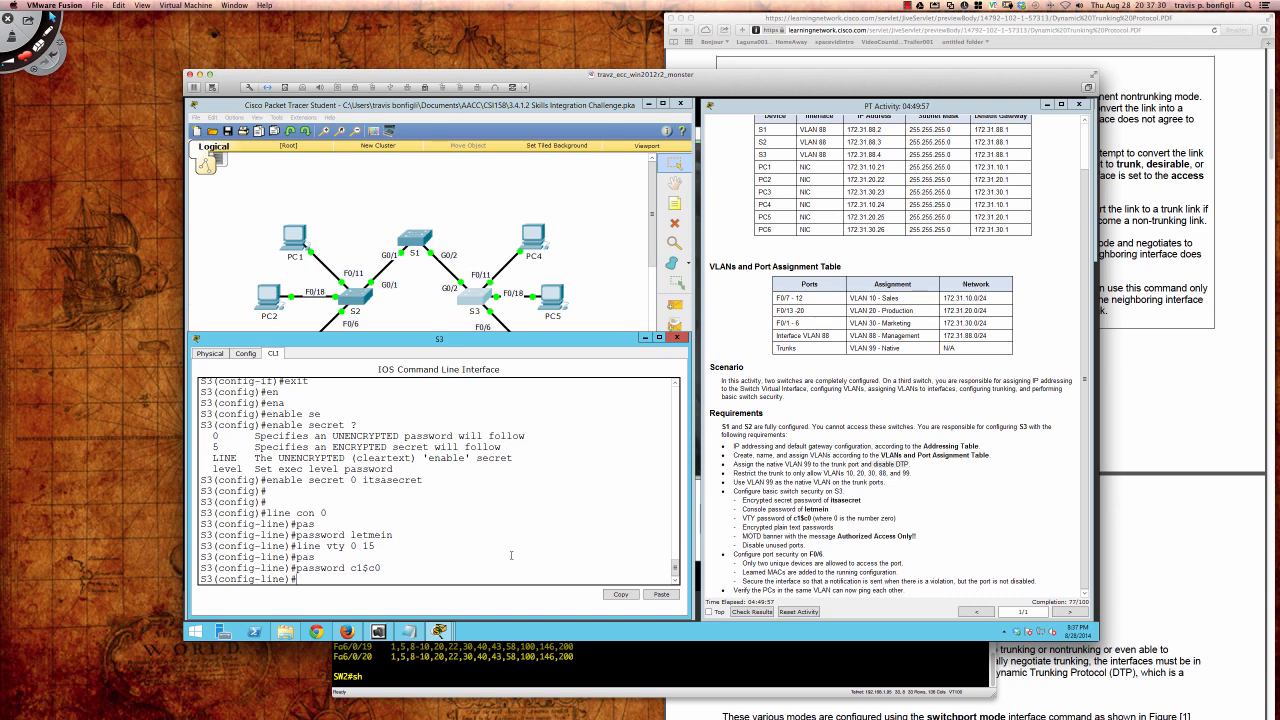
{"action": "key", "text": "Return"}
{"action": "key", "text": "Return"}
{"action": "key", "text": "Return"}
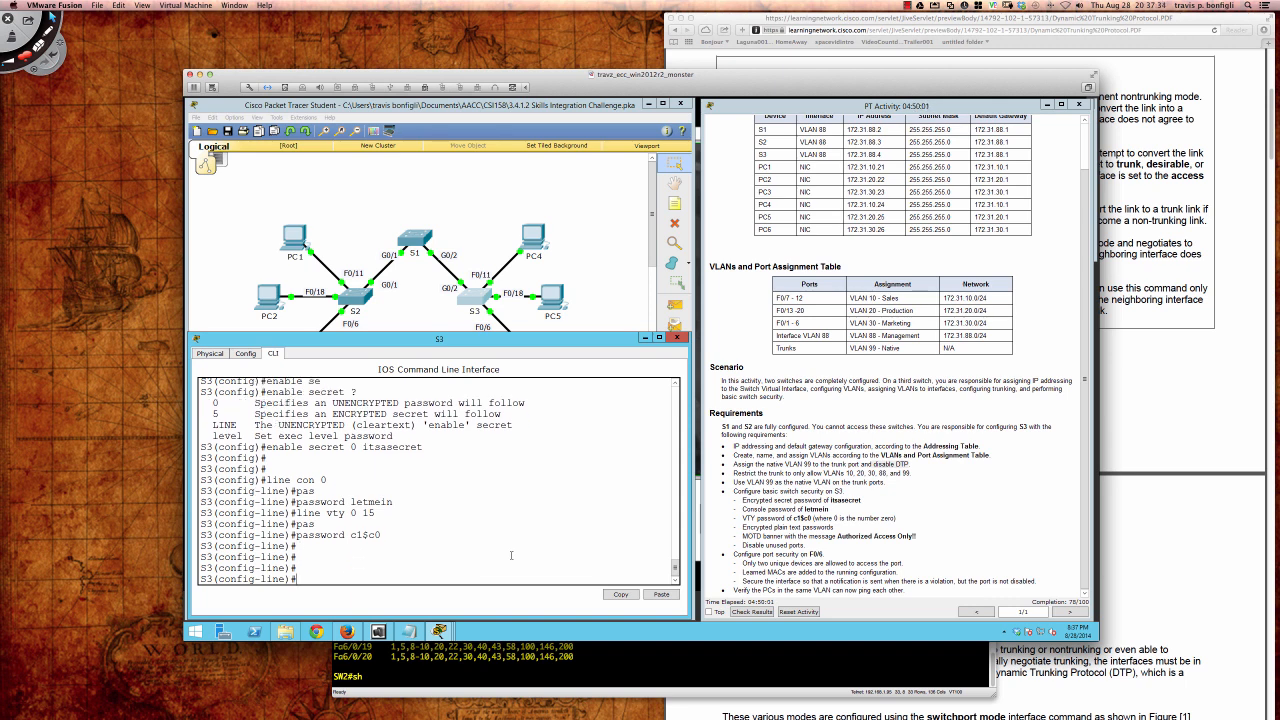
Step: Leave line configuration mode, discarding a partly typed password-encryption command
{"action": "type", "text": "exit"}
{"action": "key", "text": "Return"}
{"action": "type", "text": "ser"}
{"action": "key", "text": "Tab"}
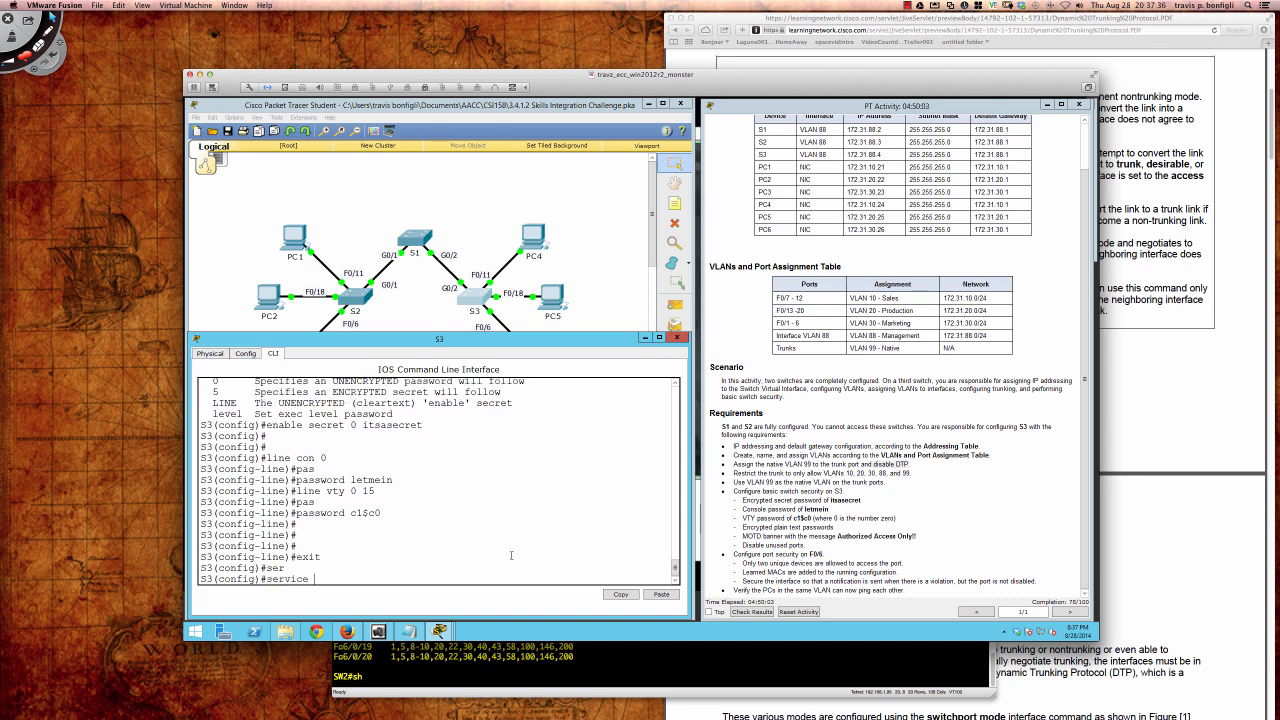
{"action": "type", "text": "pa"}
{"action": "key", "text": "Tab"}
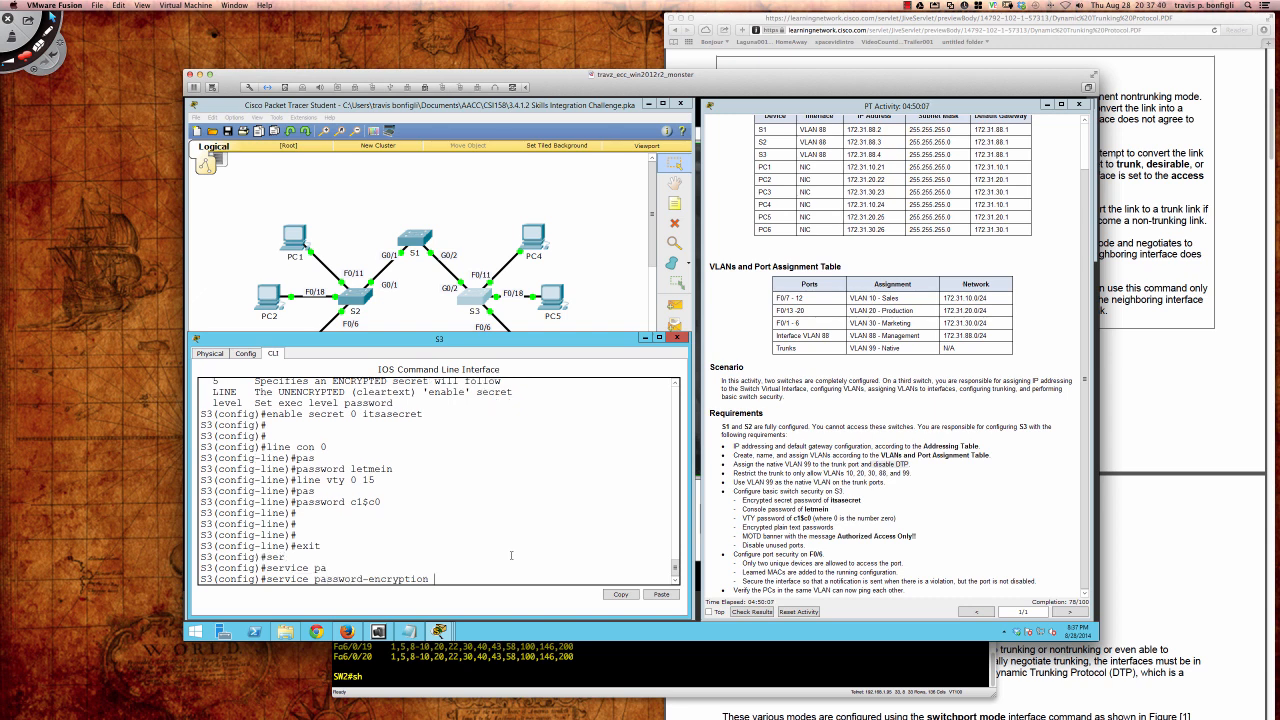
{"action": "key", "text": "BackSpace"}
{"action": "key", "text": "BackSpace"}
{"action": "key", "text": "BackSpace"}
{"action": "key", "text": "BackSpace"}
{"action": "key", "text": "BackSpace"}
{"action": "key", "text": "BackSpace"}
{"action": "key", "text": "BackSpace"}
{"action": "key", "text": "BackSpace"}
{"action": "key", "text": "BackSpace"}
{"action": "key", "text": "BackSpace"}
{"action": "key", "text": "BackSpace"}
{"action": "key", "text": "BackSpace"}
{"action": "key", "text": "BackSpace"}
{"action": "key", "text": "BackSpace"}
{"action": "key", "text": "BackSpace"}
{"action": "key", "text": "BackSpace"}
{"action": "key", "text": "BackSpace"}
{"action": "key", "text": "BackSpace"}
{"action": "key", "text": "BackSpace"}
{"action": "key", "text": "BackSpace"}
Step: Show S3's running config and highlight the plain-text console and VTY passwords
{"action": "type", "text": "do sh run"}
{"action": "key", "text": "Return"}
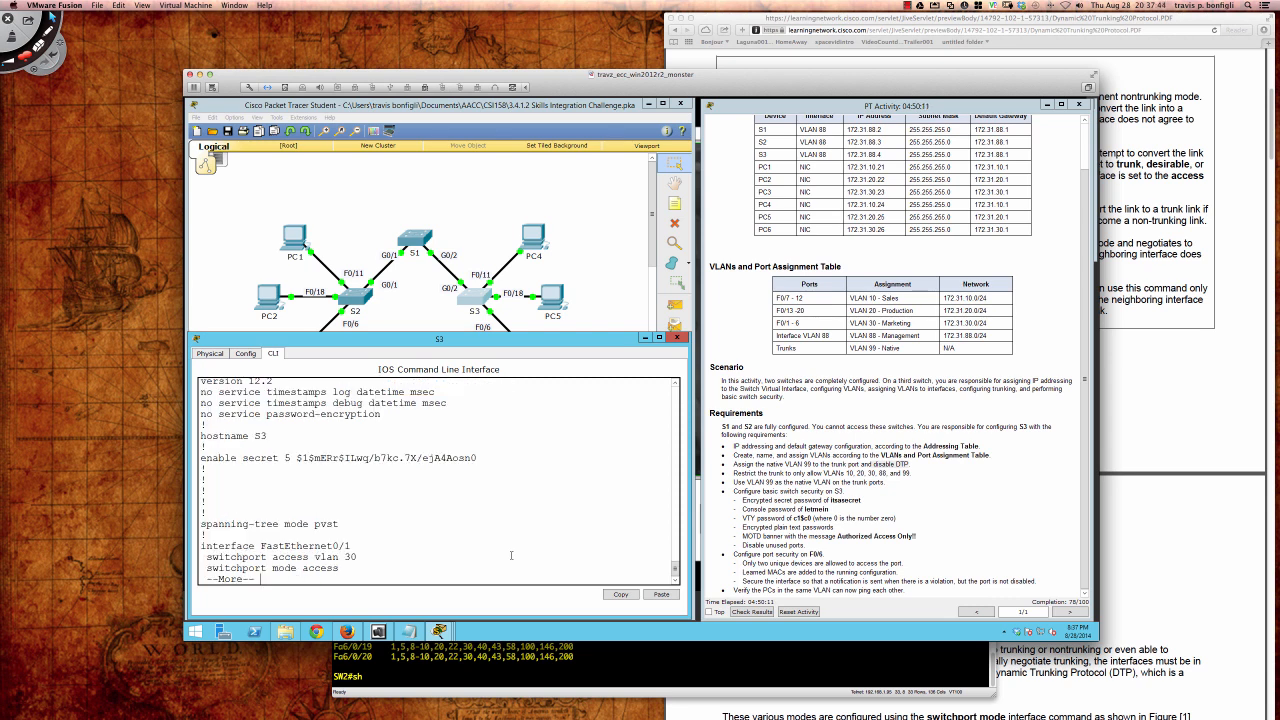
{"action": "key", "text": "Return"}
{"action": "key", "text": "Return"}
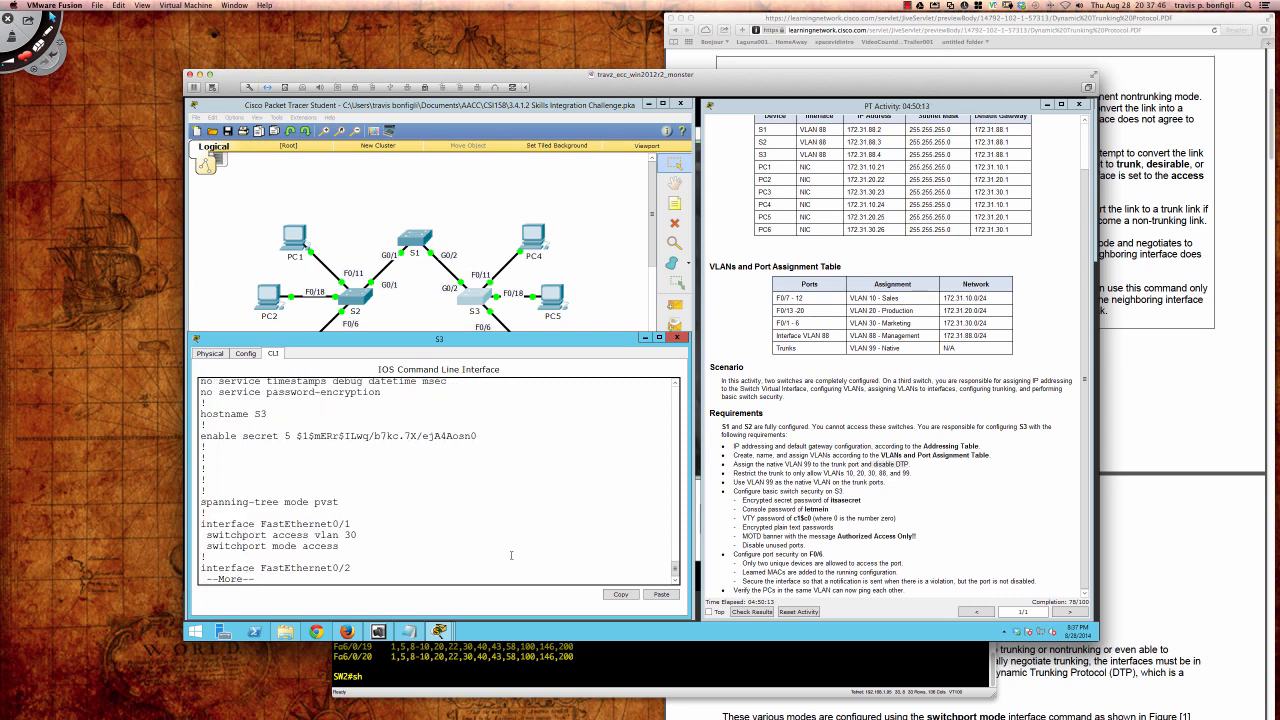
{"action": "key", "text": "Return"}
{"action": "key", "text": "Return"}
{"action": "key", "text": "Return"}
{"action": "key", "text": "space"}
{"action": "key", "text": "space"}
{"action": "key", "text": "space"}
{"action": "key", "text": "space"}
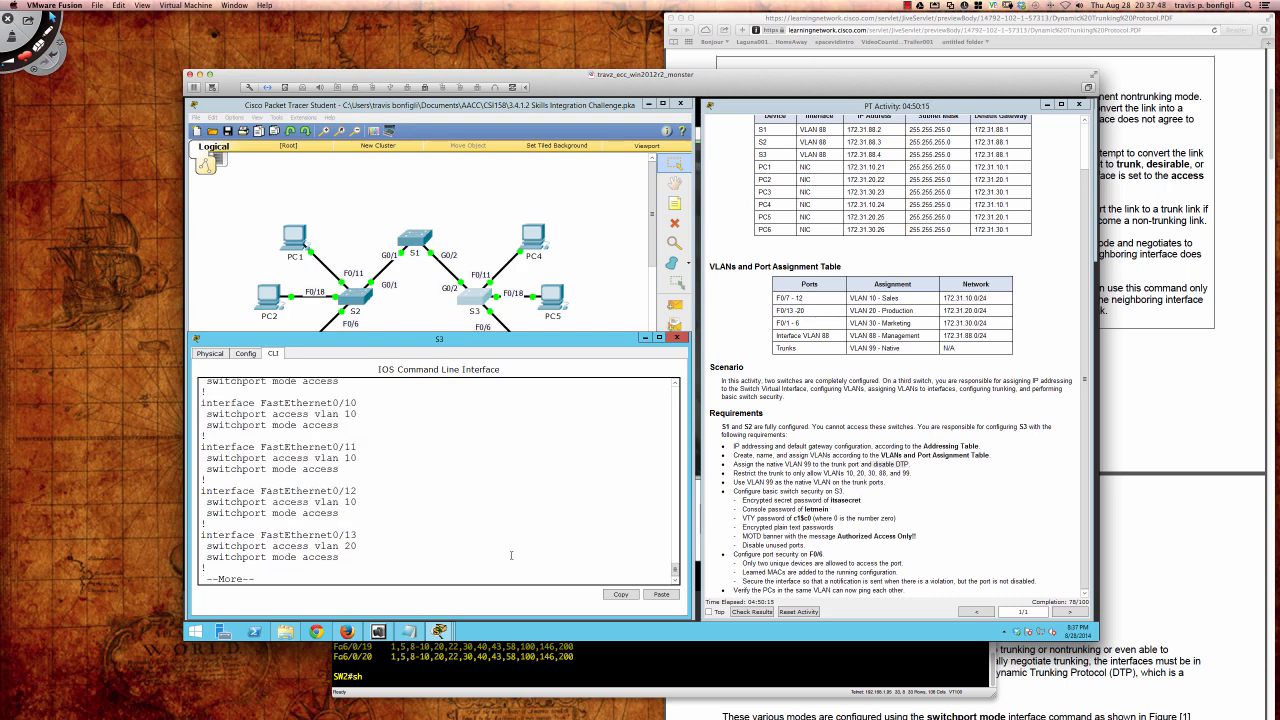
{"action": "key", "text": "space"}
{"action": "key", "text": "space"}
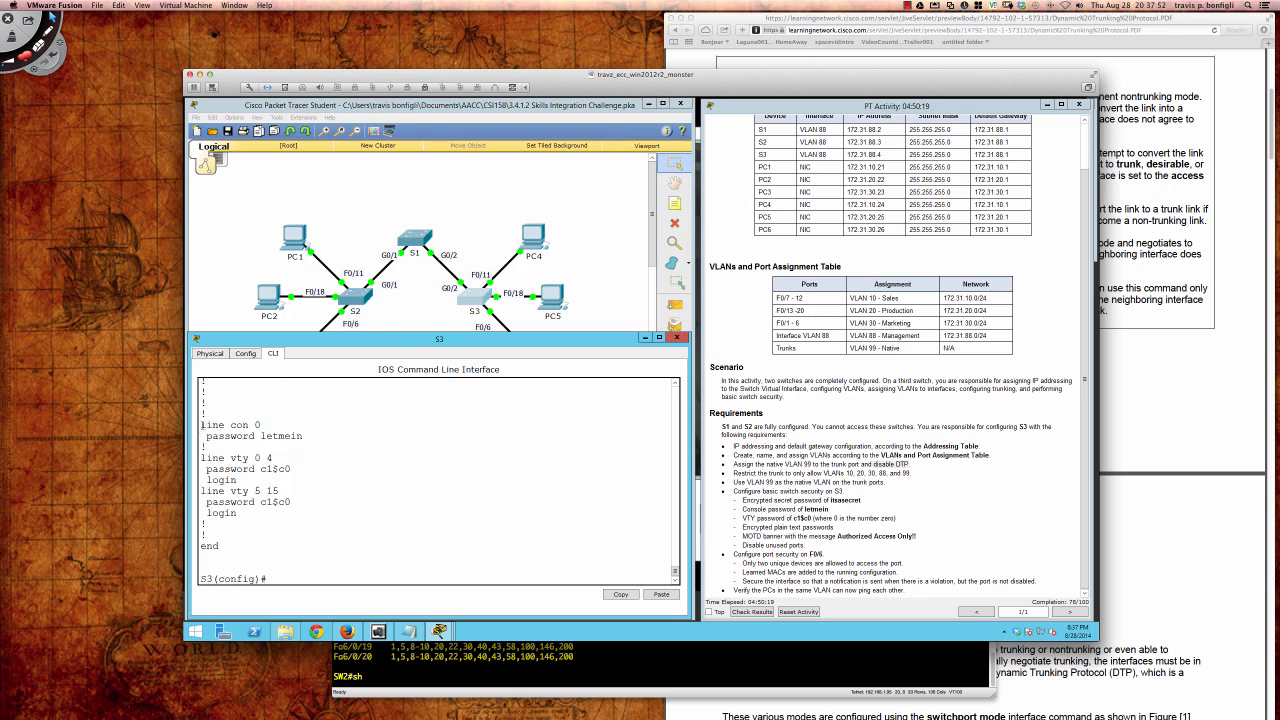
{"action": "left_click_drag", "start_coordinate": [209, 425], "coordinate": [323, 508]}
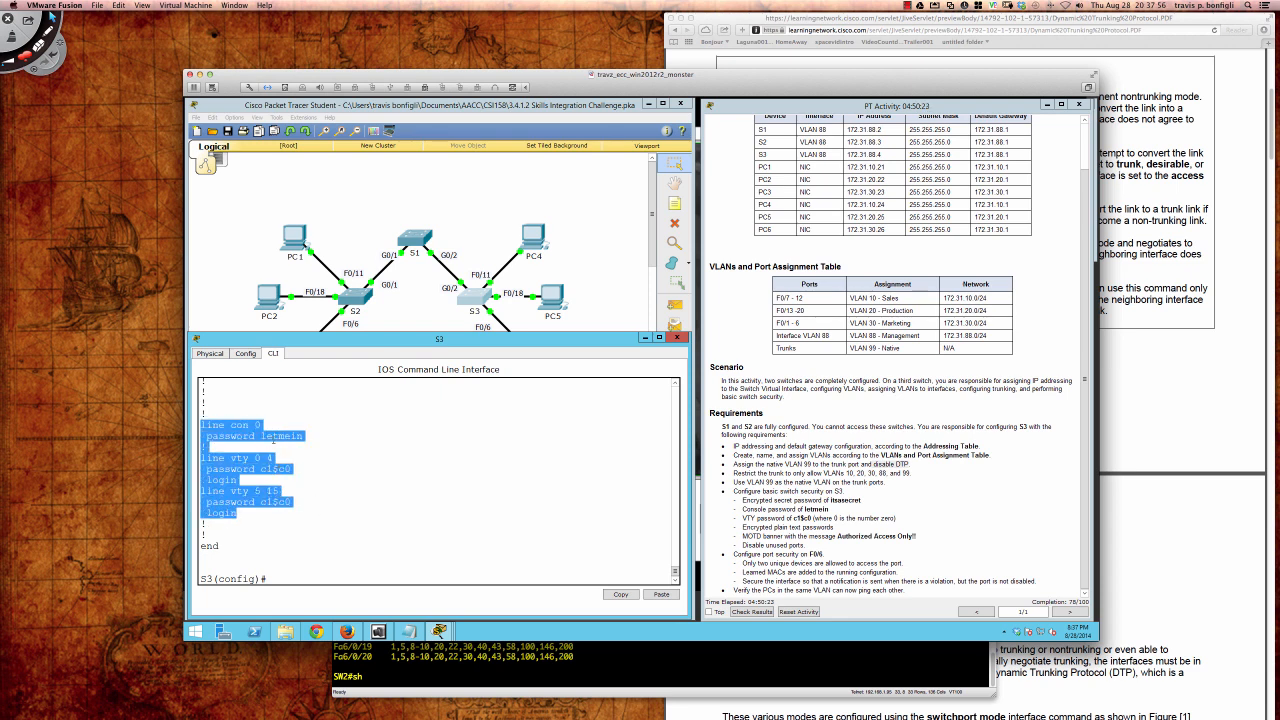
{"action": "left_click", "coordinate": [432, 519]}
{"action": "key", "text": "Return"}
{"action": "key", "text": "Return"}
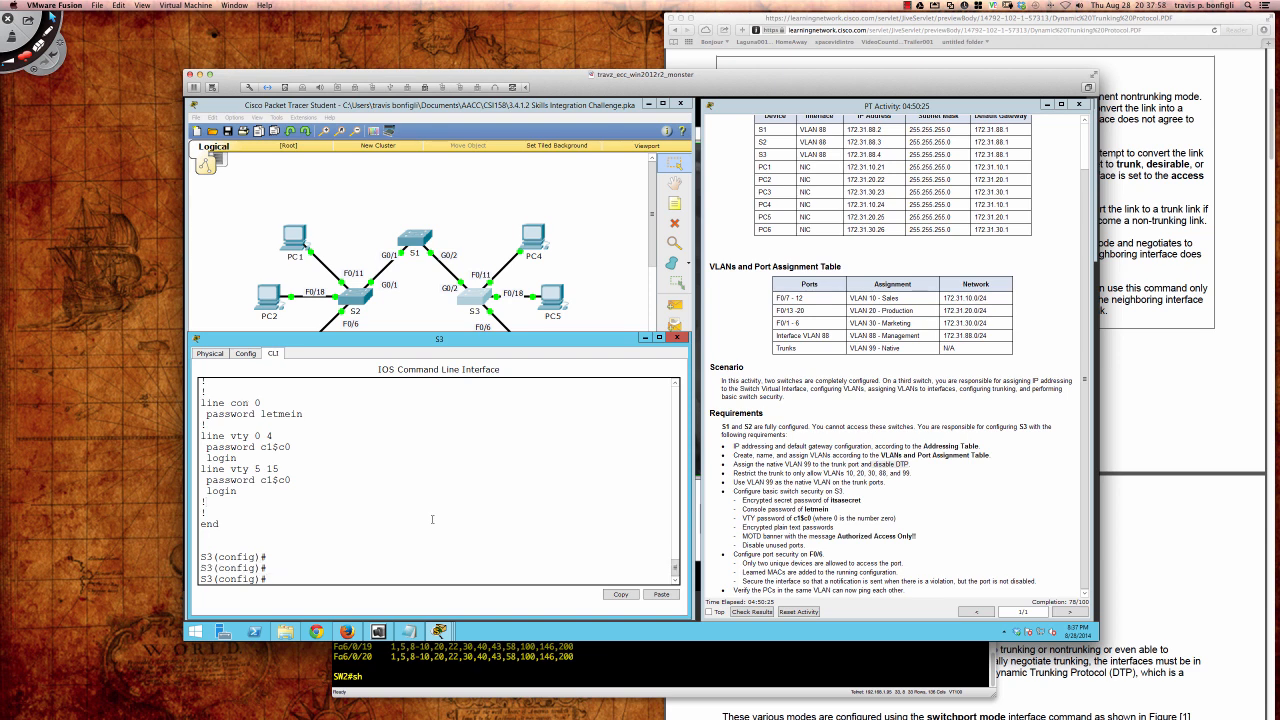
Step: Enable service password-encryption on S3
{"action": "type", "text": "ser"}
{"action": "key", "text": "Tab"}
{"action": "type", "text": "pas"}
{"action": "key", "text": "Tab"}
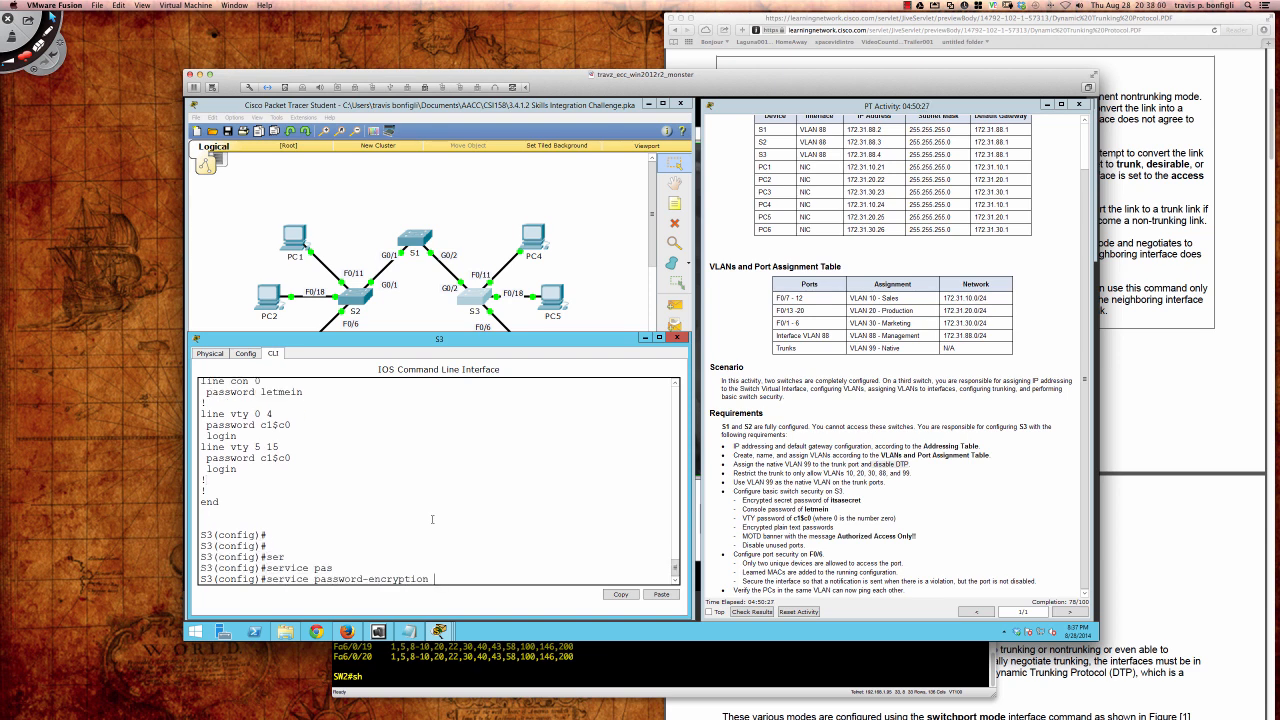
{"action": "key", "text": "Return"}
Step: Display S3's running config again down to the line settings
{"action": "type", "text": "do sh run"}
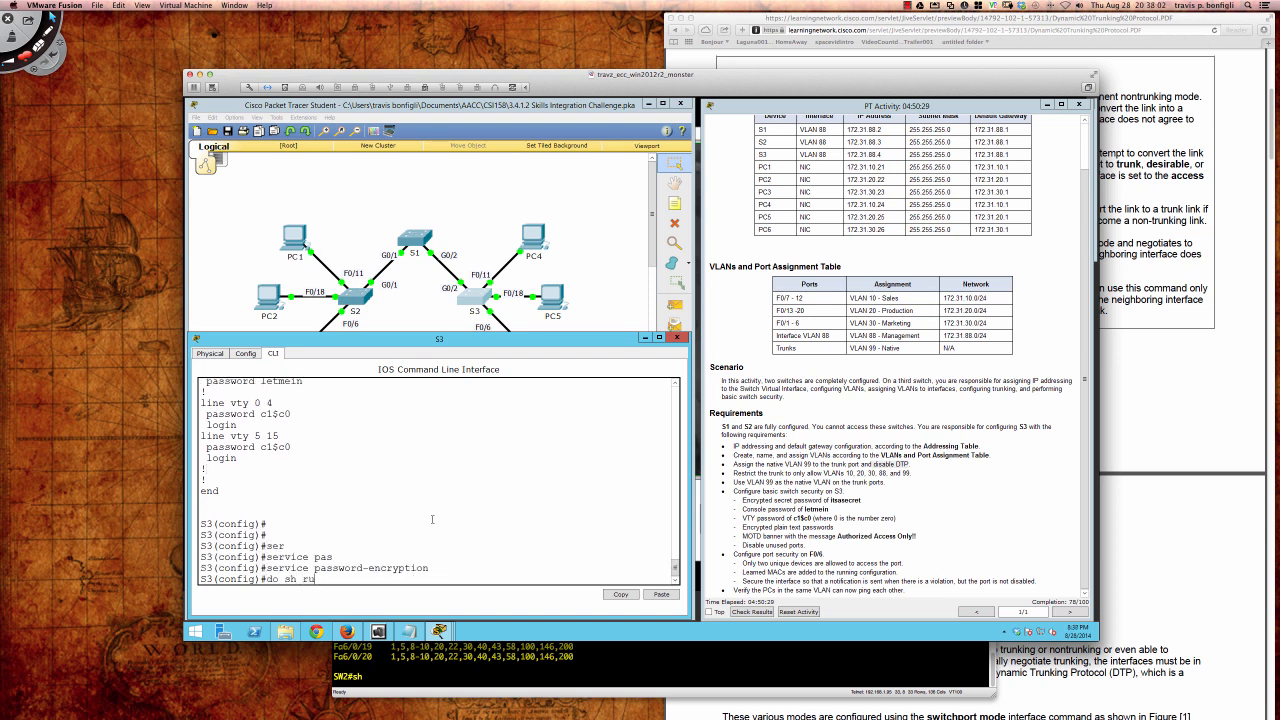
{"action": "key", "text": "Return"}
{"action": "key", "text": "space"}
{"action": "key", "text": "space"}
{"action": "key", "text": "space"}
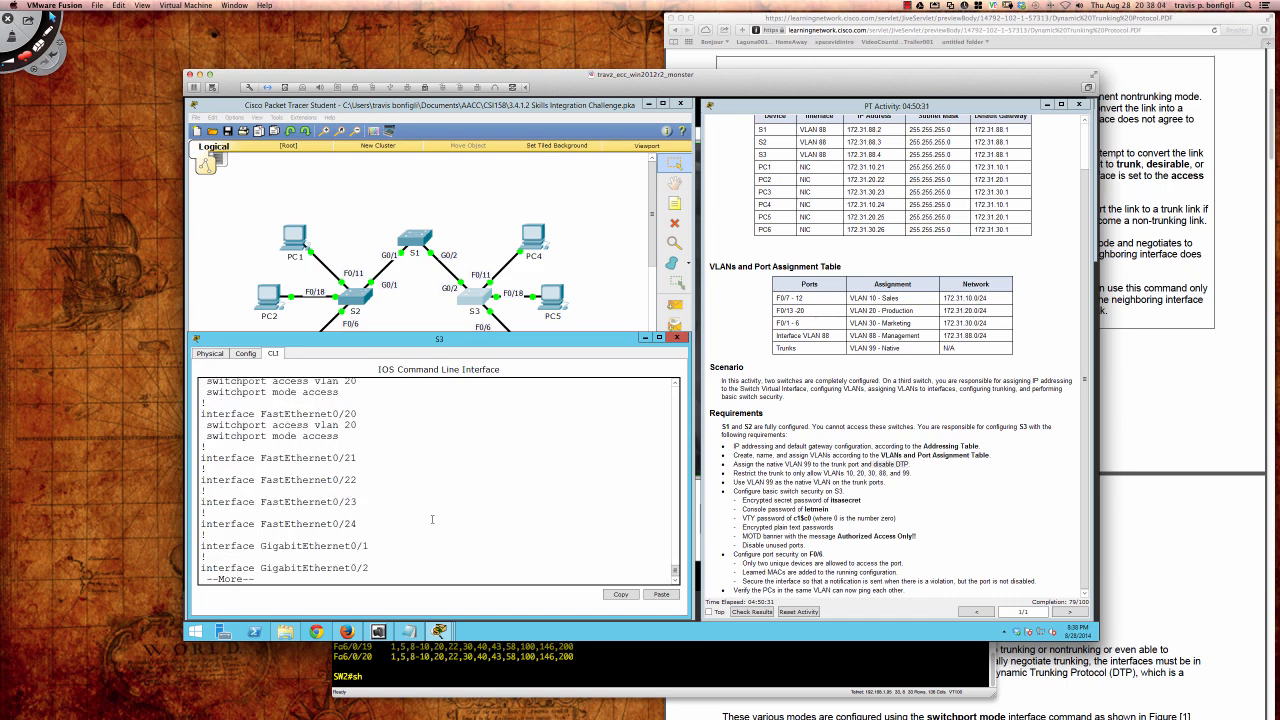
{"action": "key", "text": "space"}
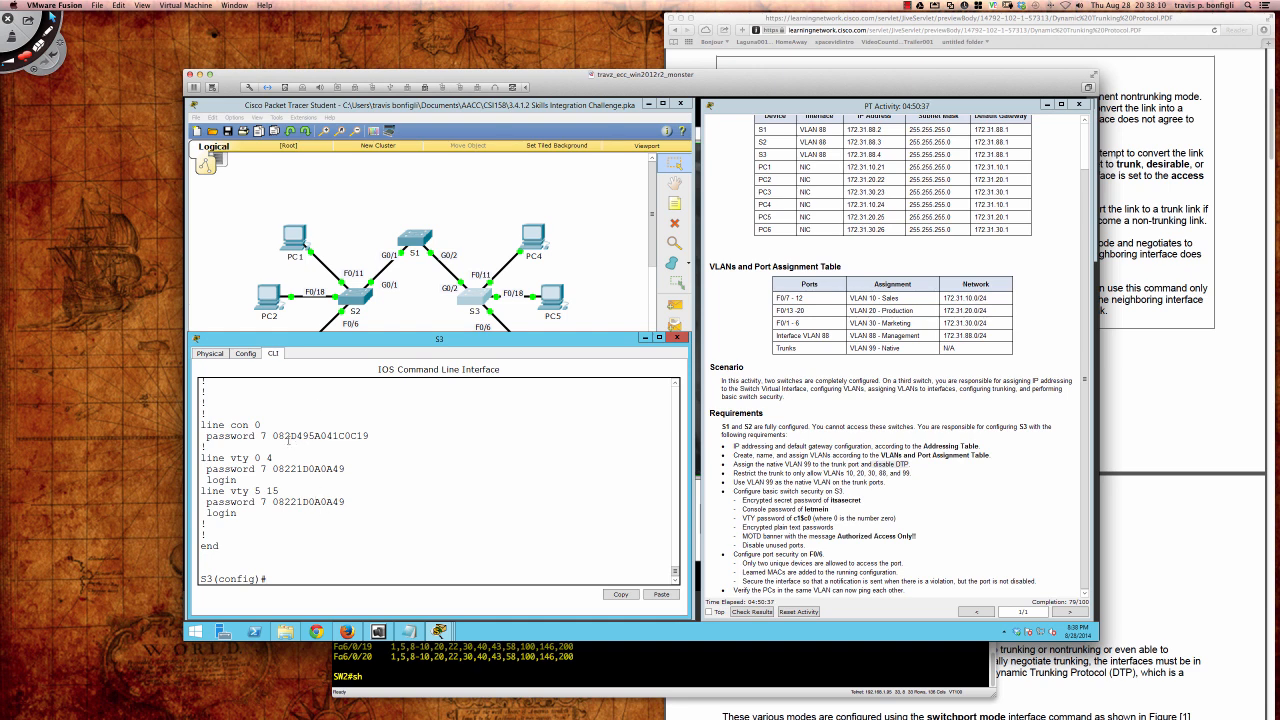
Step: Highlight the type 7 encrypted console password, then start a new browser tab
{"action": "left_click_drag", "start_coordinate": [272, 436], "coordinate": [369, 436]}
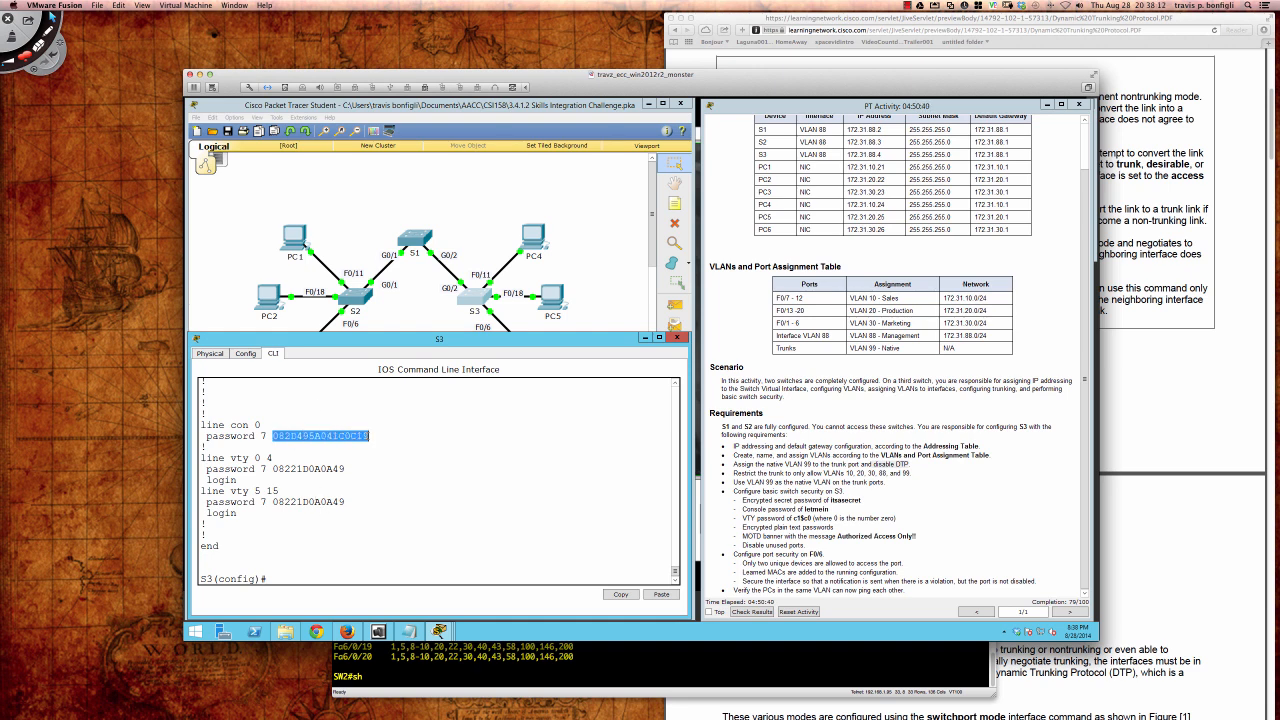
{"action": "double_click", "coordinate": [264, 436]}
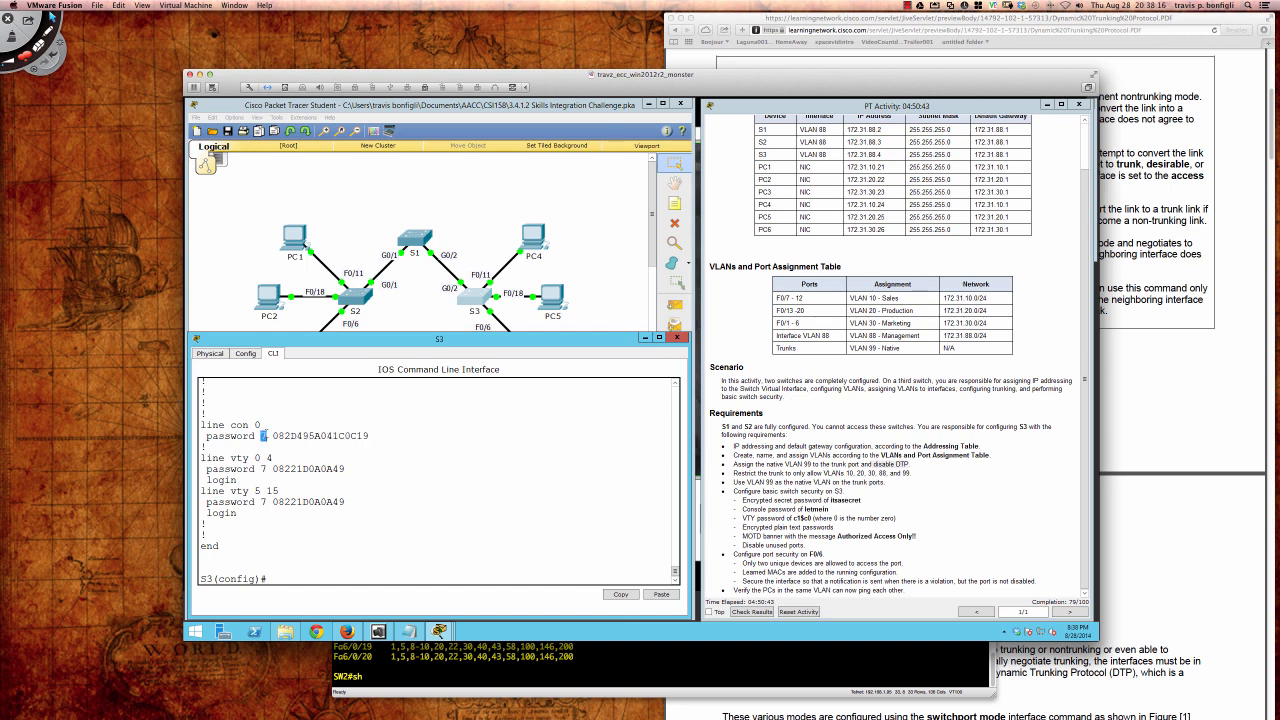
{"action": "left_click", "coordinate": [267, 437]}
{"action": "double_click", "coordinate": [264, 436]}
{"action": "left_click", "coordinate": [310, 436]}
{"action": "left_click_drag", "start_coordinate": [272, 436], "coordinate": [369, 436]}
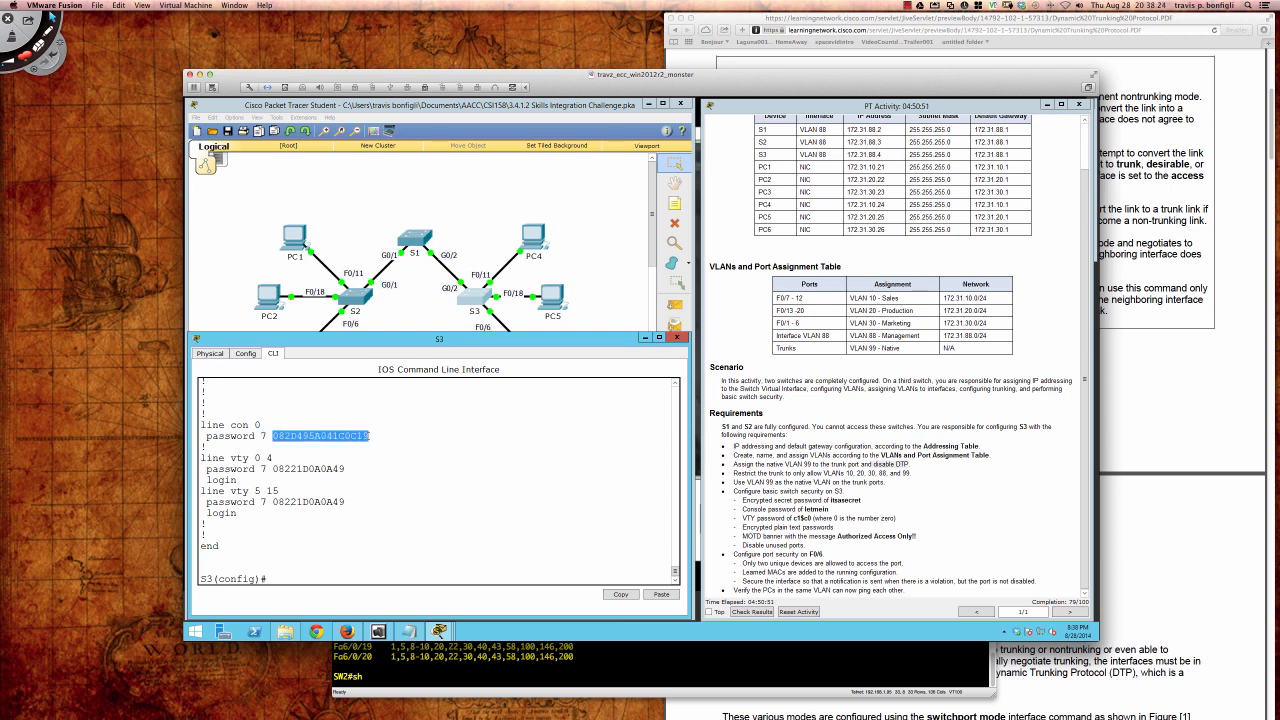
{"action": "left_click", "coordinate": [378, 442]}
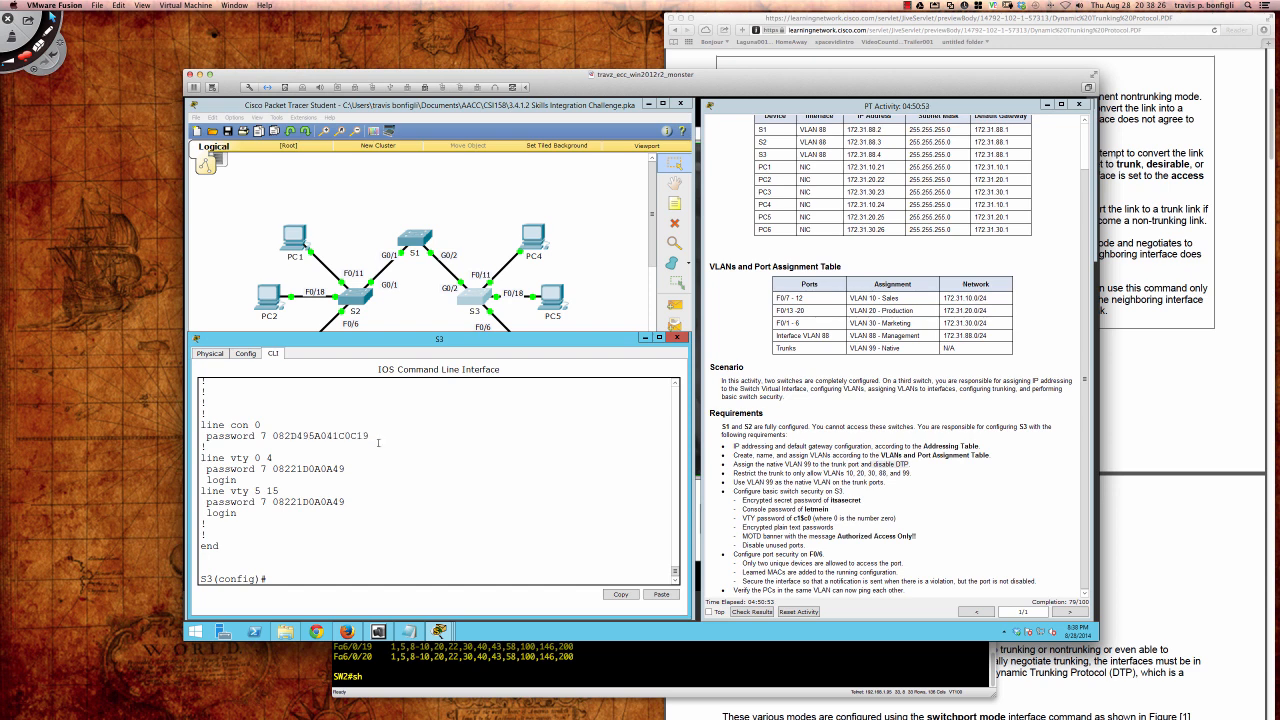
{"action": "left_click_drag", "start_coordinate": [370, 436], "coordinate": [272, 436]}
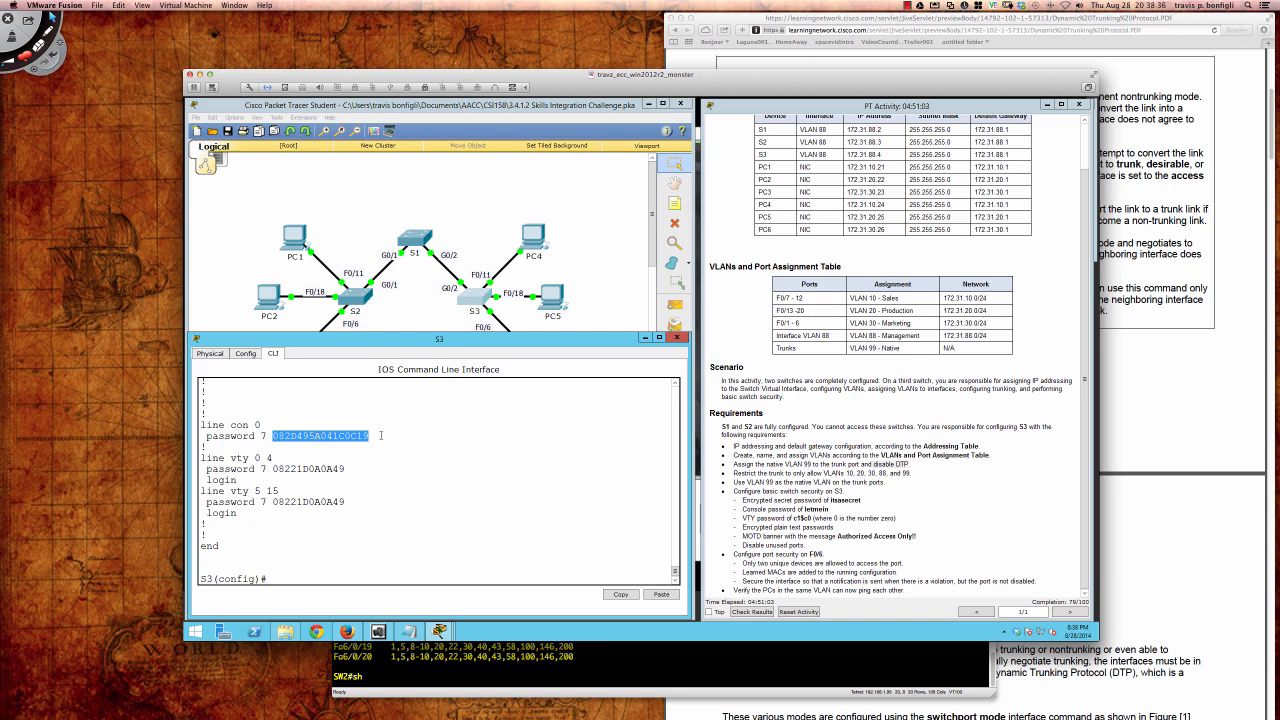
{"action": "left_click", "coordinate": [381, 436]}
{"action": "left_click", "coordinate": [1214, 117]}
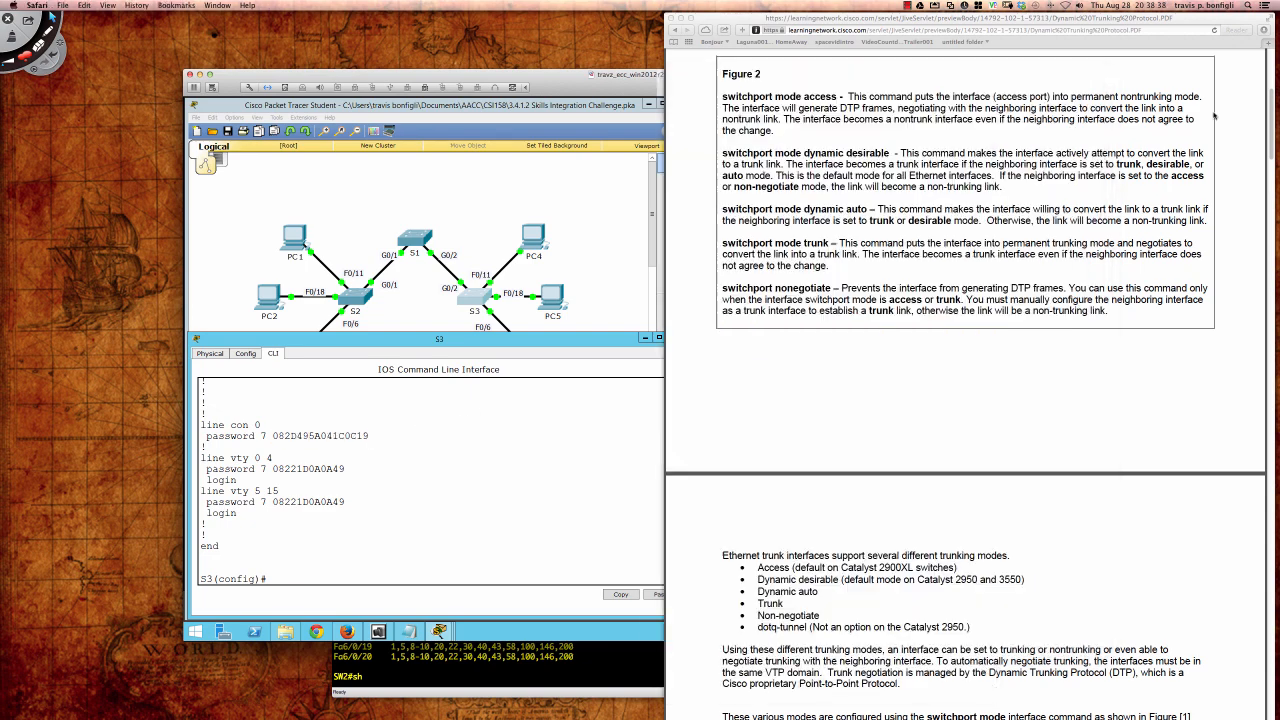
{"action": "left_click", "coordinate": [1270, 43]}
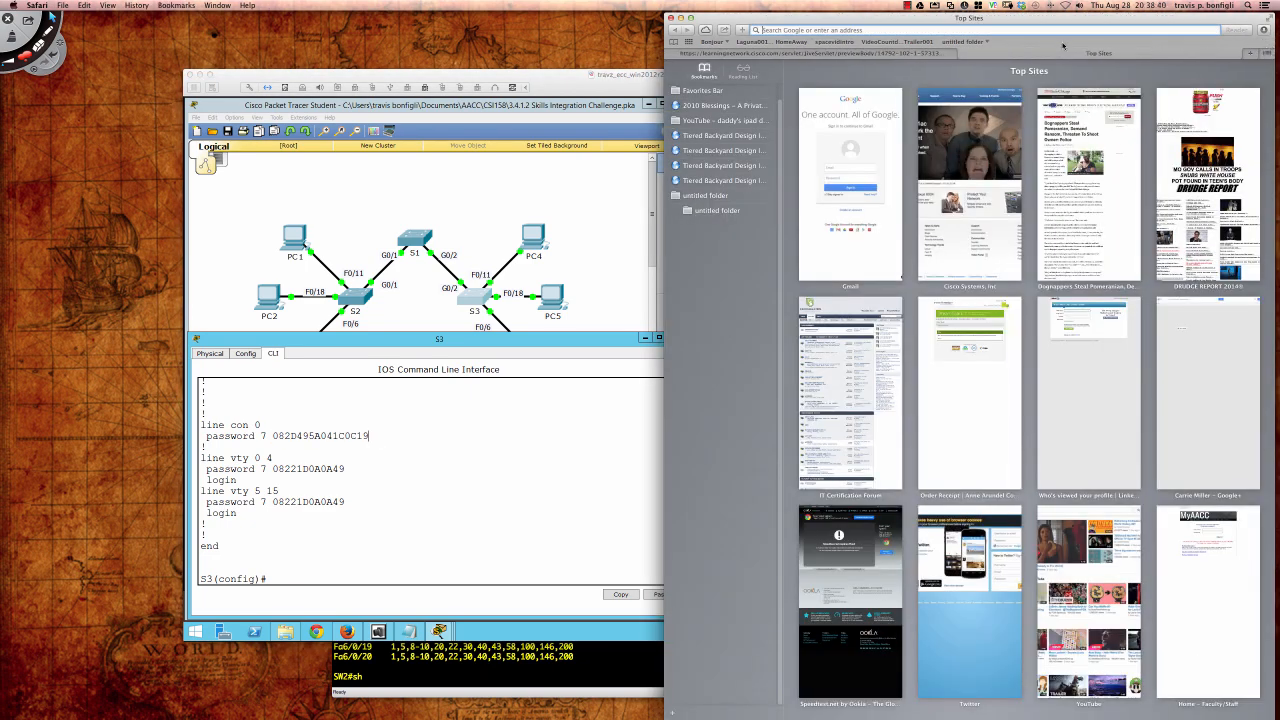
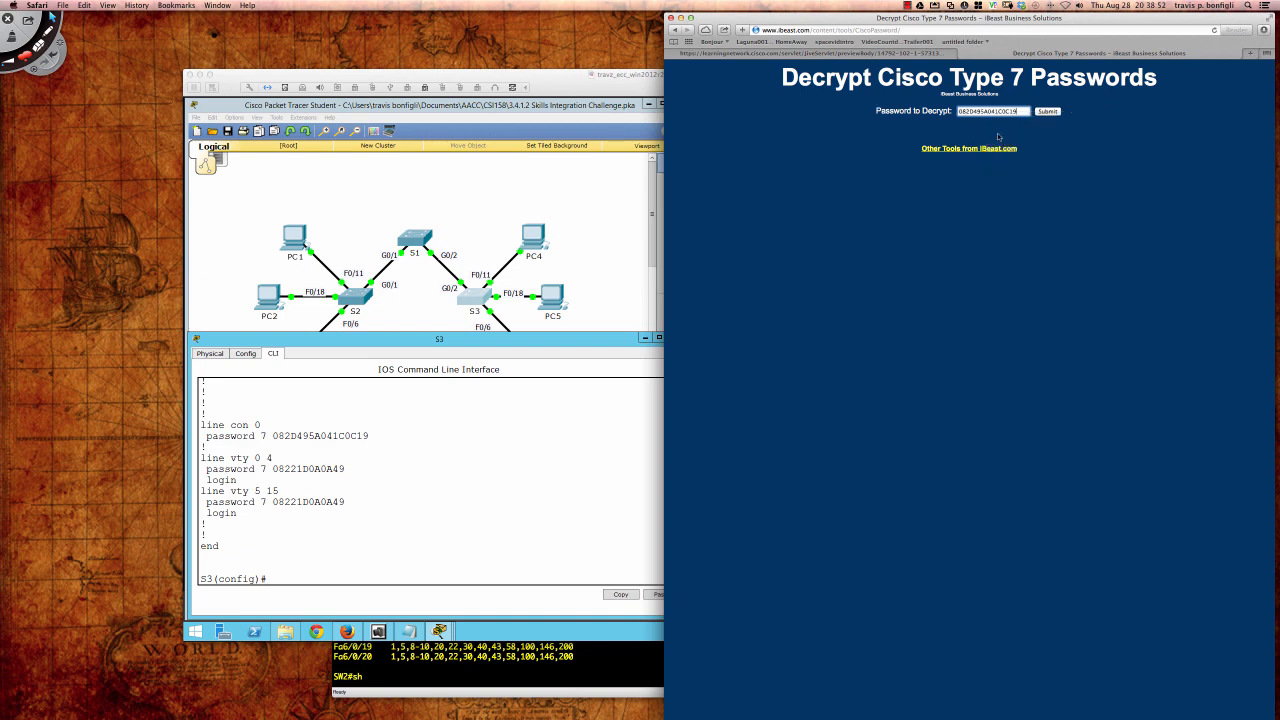
{"action": "left_click", "coordinate": [1047, 111]}
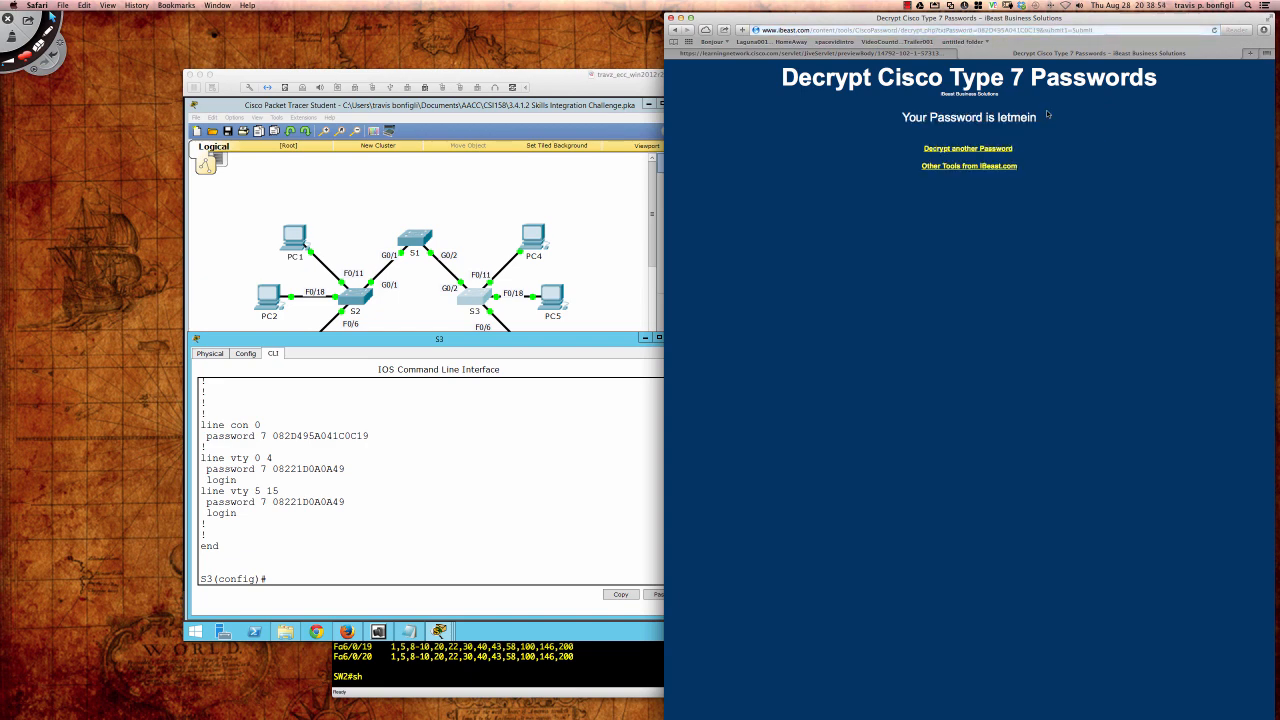
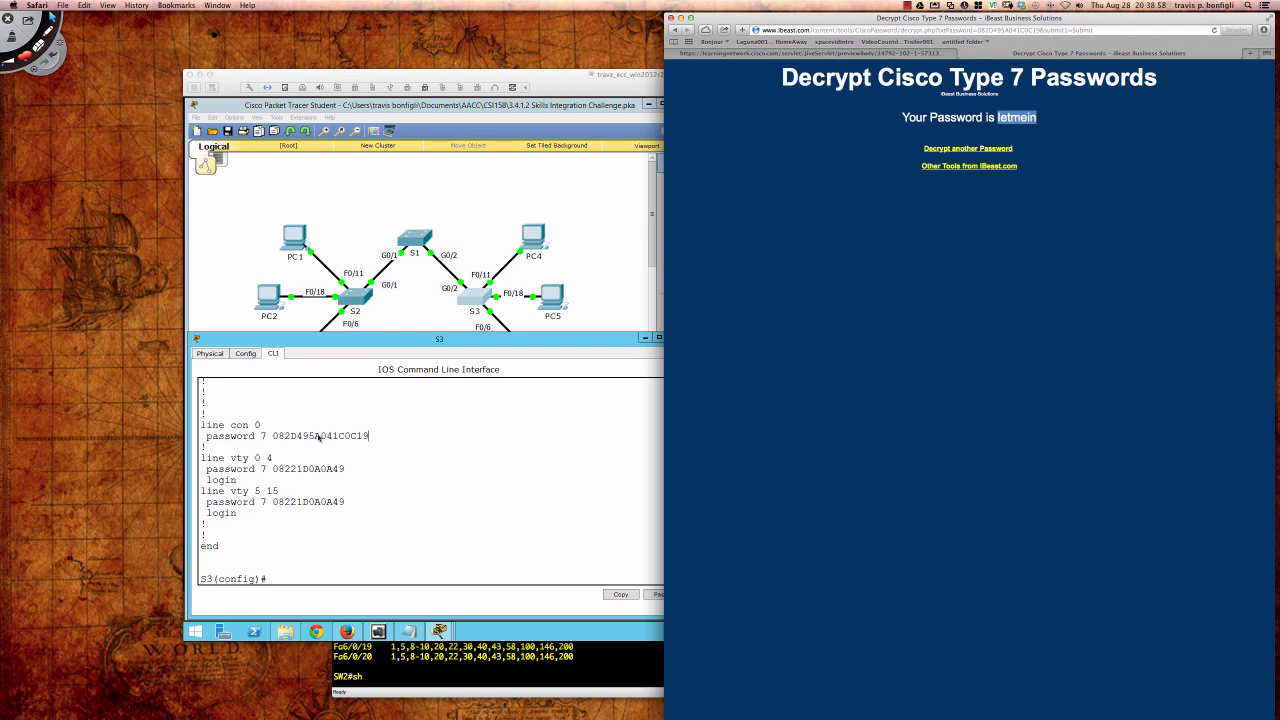
Step: Return to Packet Tracer to compare the decrypted console password letmein with the activity's security requirements
{"action": "left_click", "coordinate": [265, 437]}
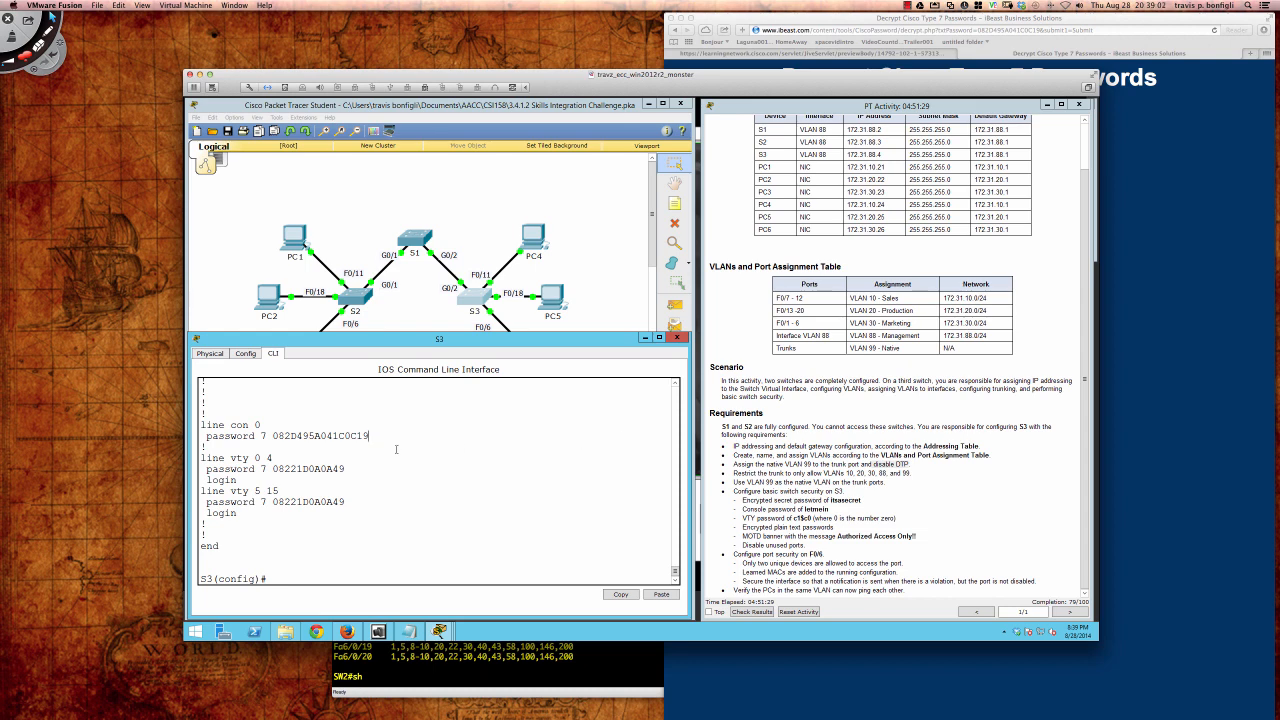
{"action": "left_click_drag", "start_coordinate": [272, 468], "coordinate": [347, 468]}
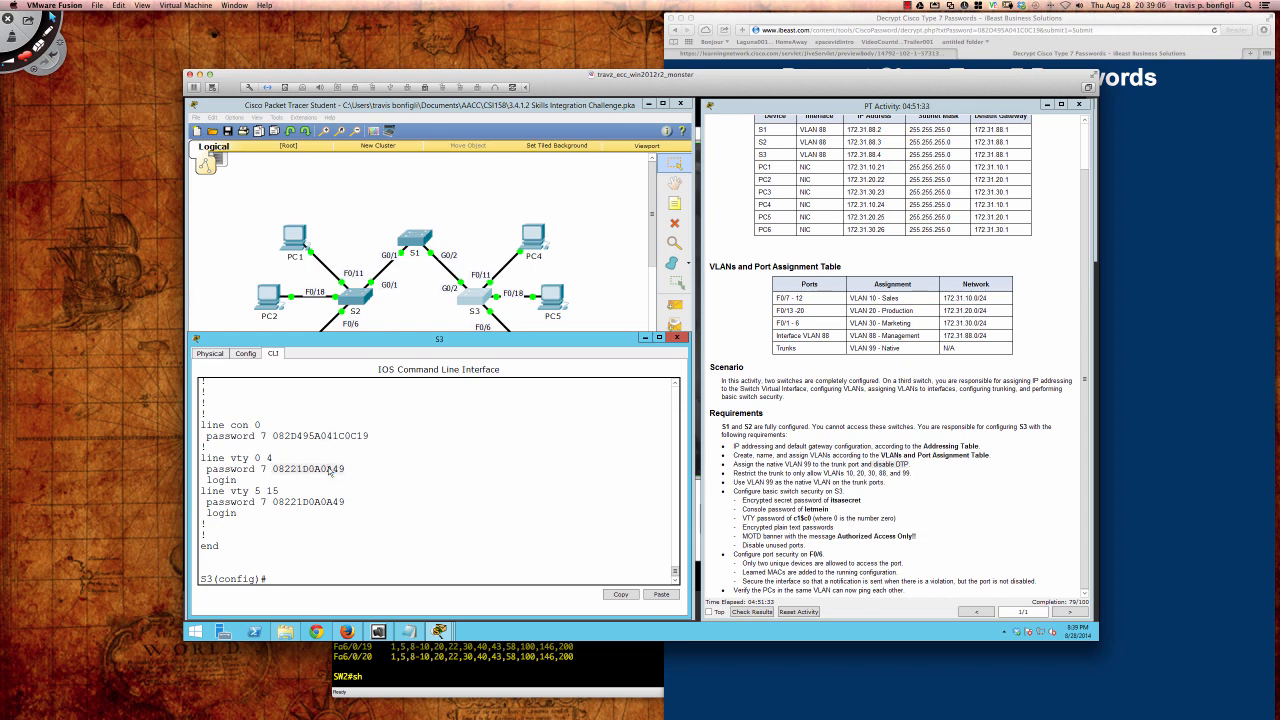
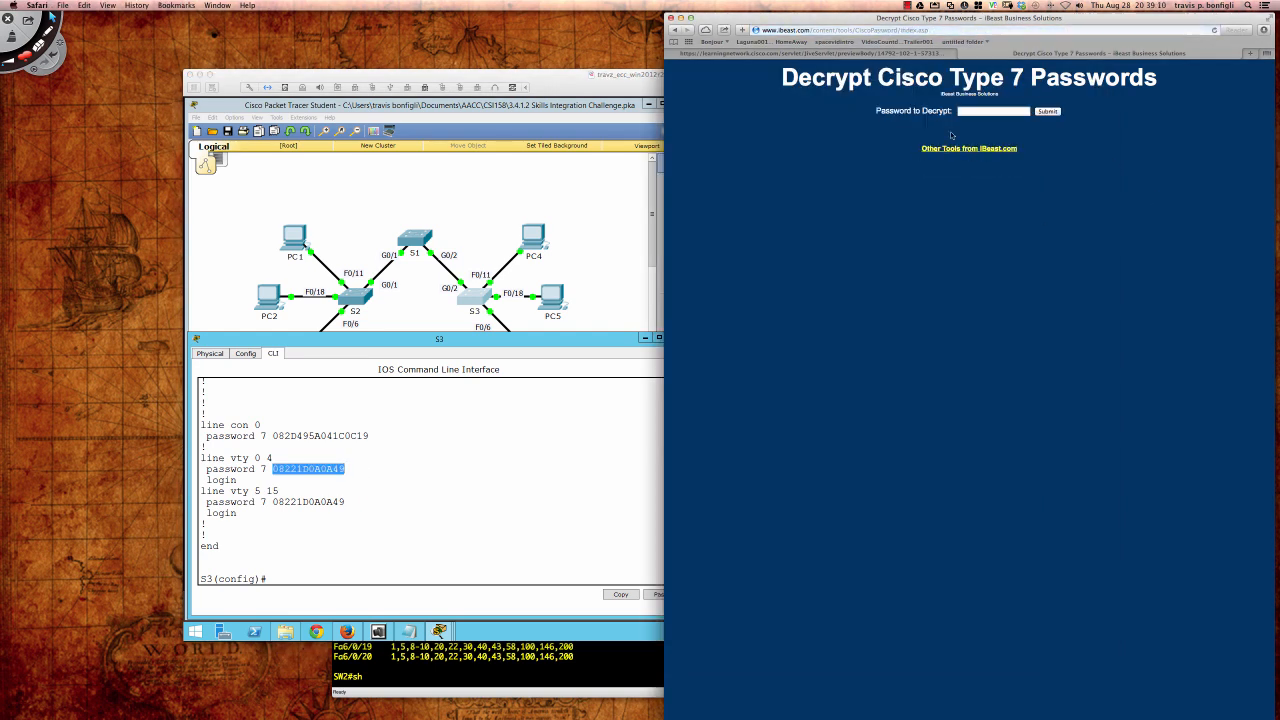
{"action": "right_click", "coordinate": [963, 112]}
{"action": "left_click", "coordinate": [985, 133]}
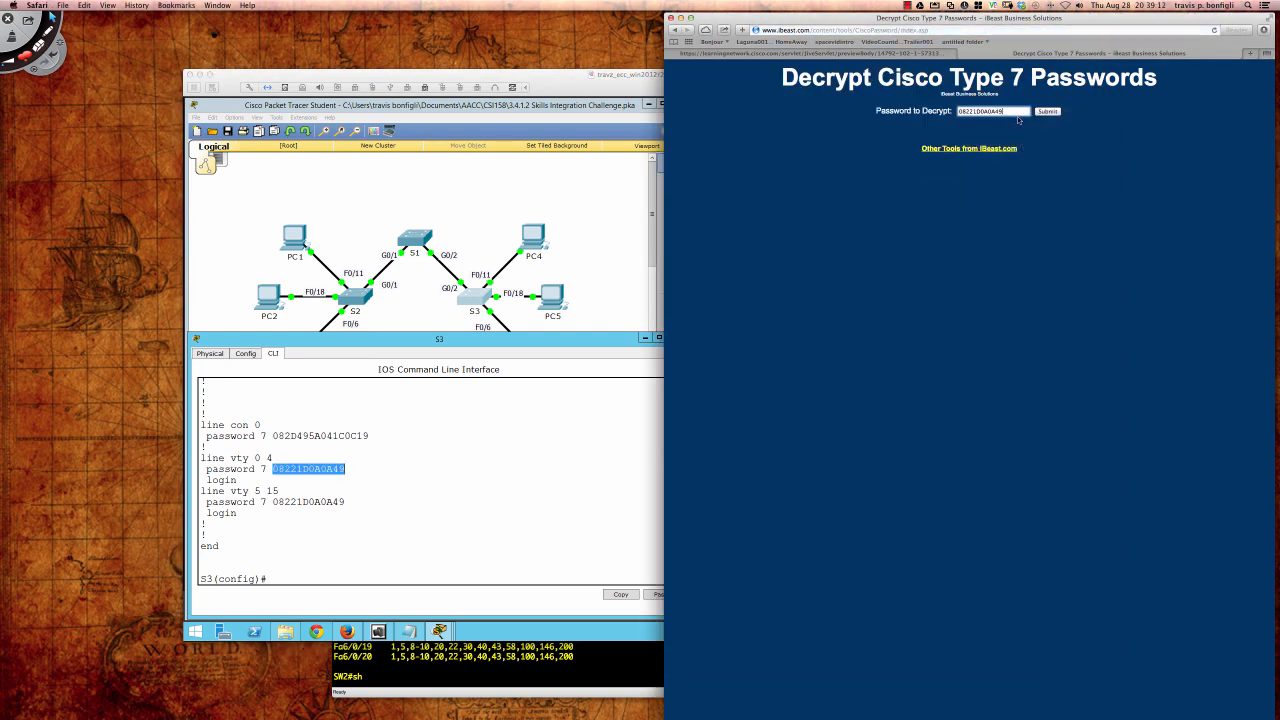
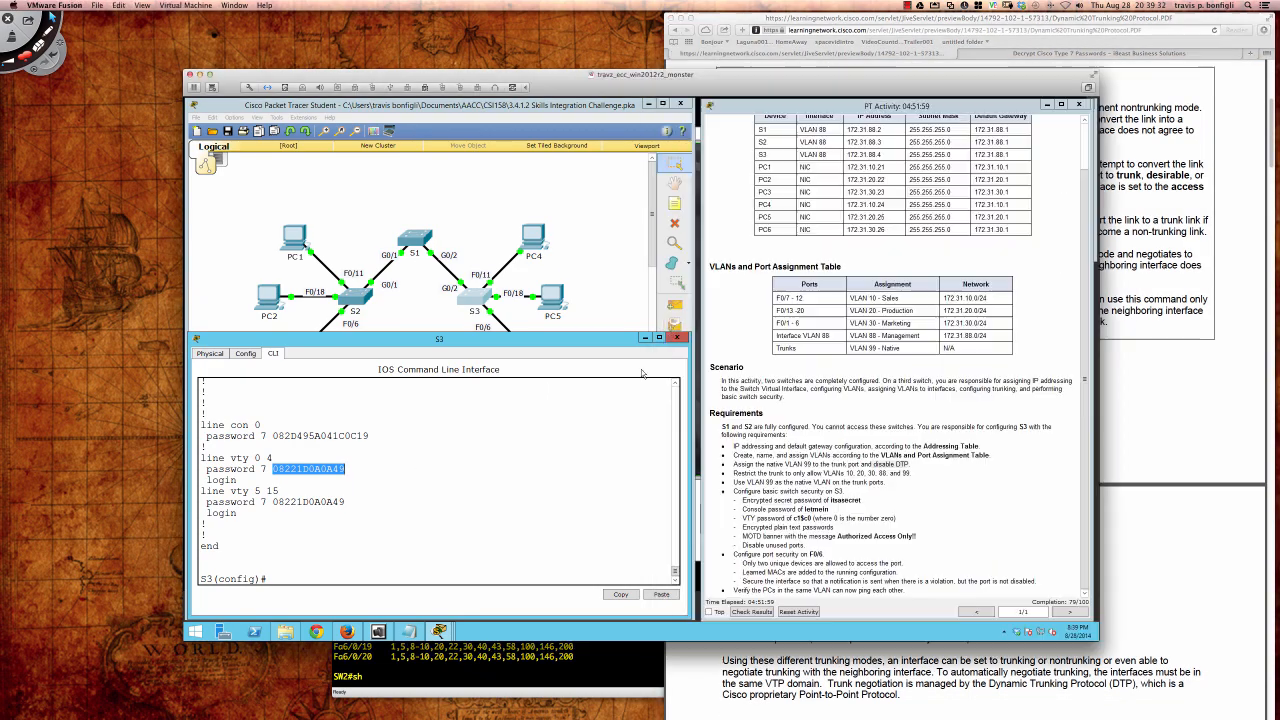
Step: Review the encrypted password lines in S3's running configuration
{"action": "left_click", "coordinate": [354, 472]}
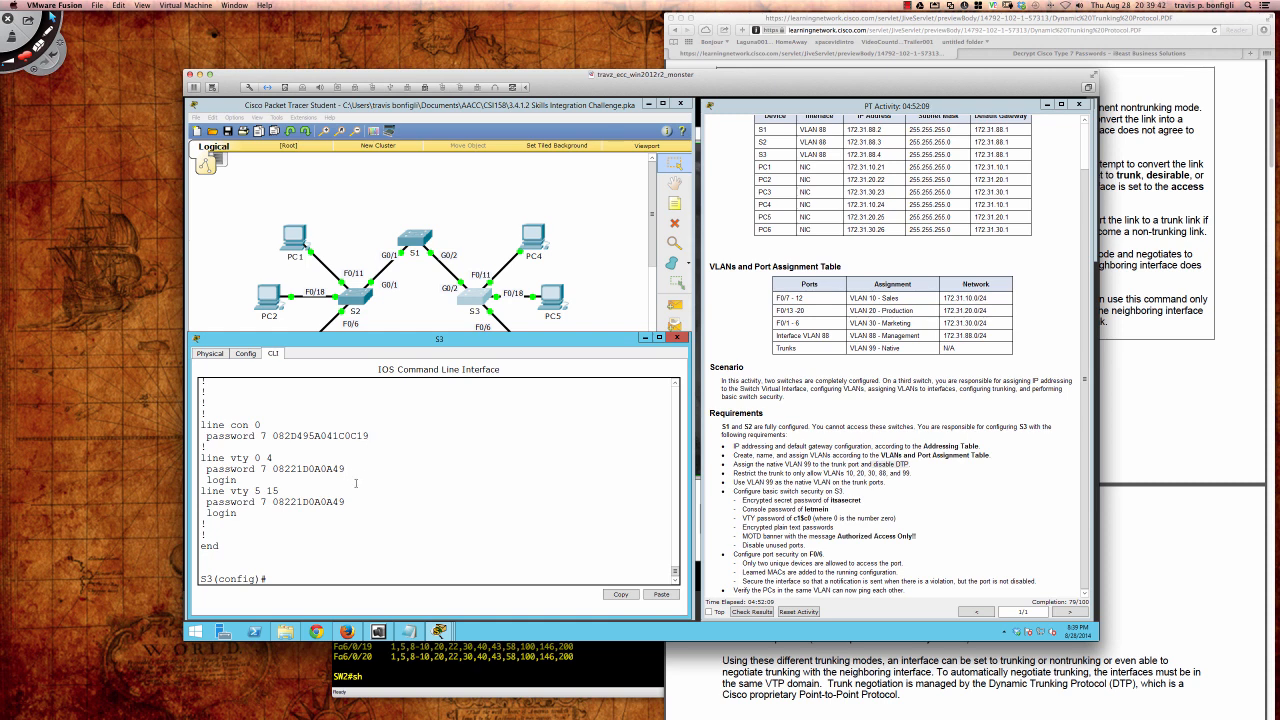
{"action": "left_click_drag", "start_coordinate": [346, 499], "coordinate": [207, 436]}
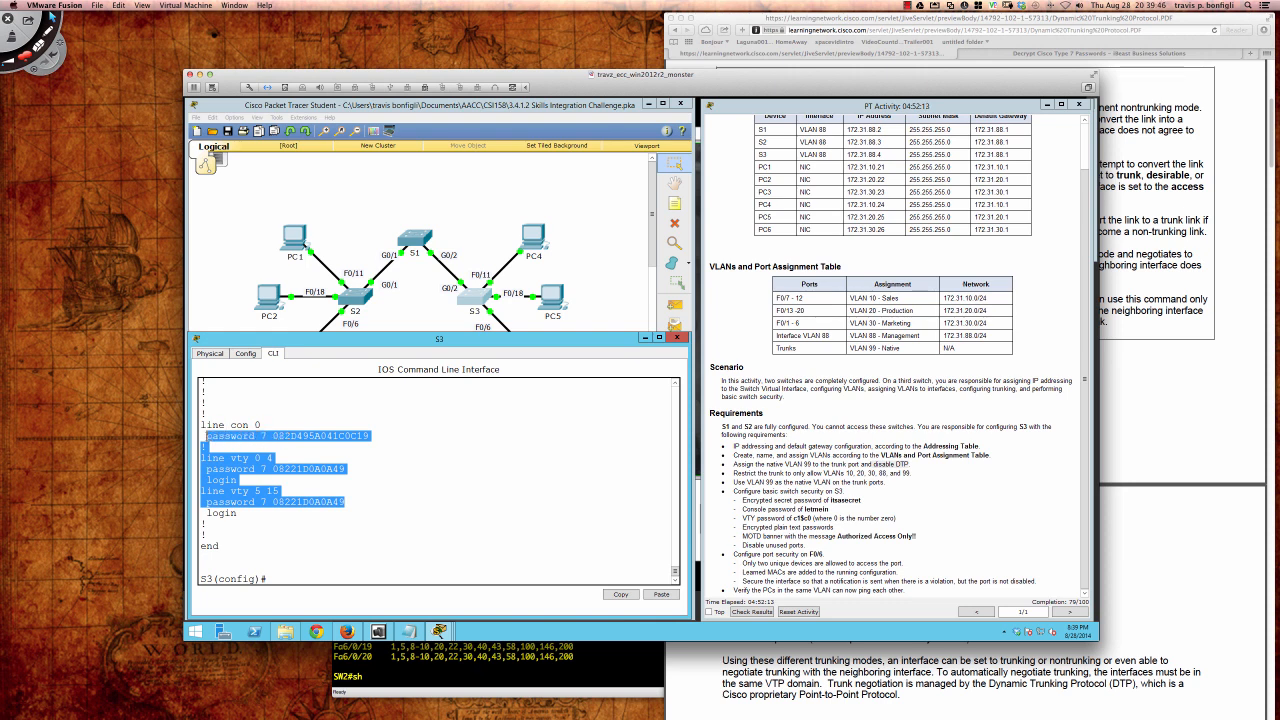
{"action": "left_click", "coordinate": [377, 437]}
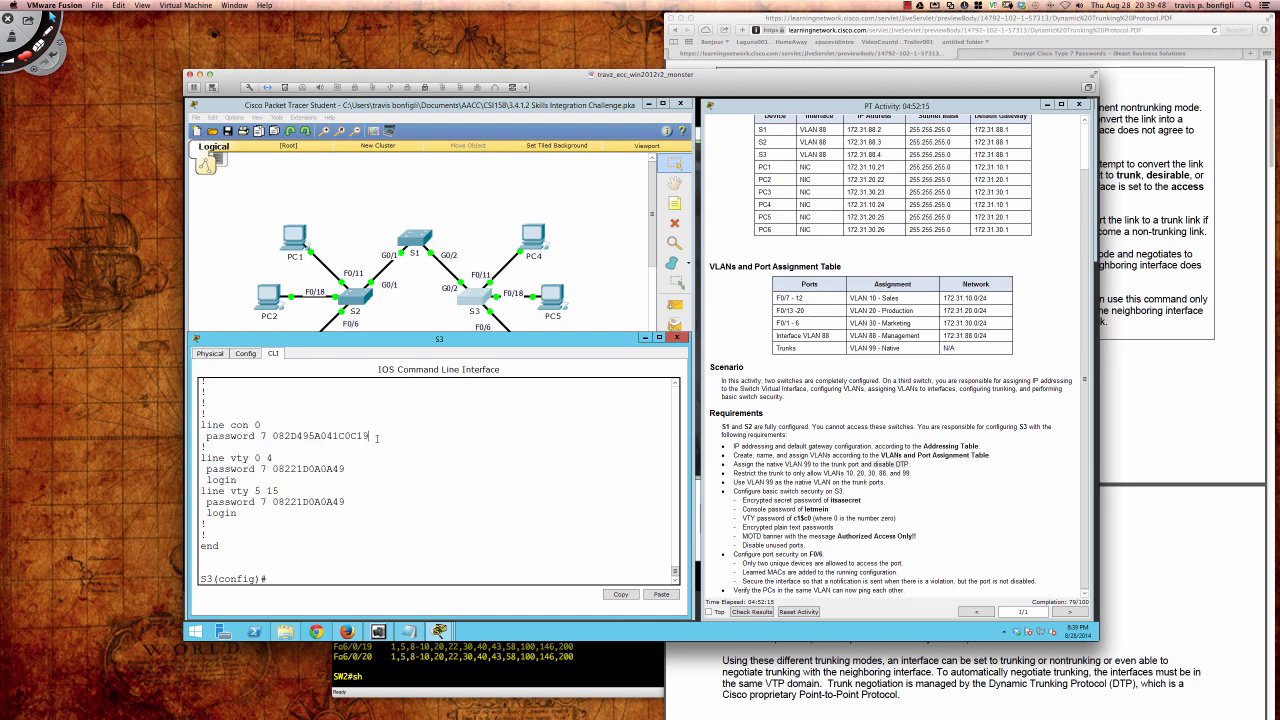
{"action": "left_click_drag", "start_coordinate": [346, 501], "coordinate": [206, 436]}
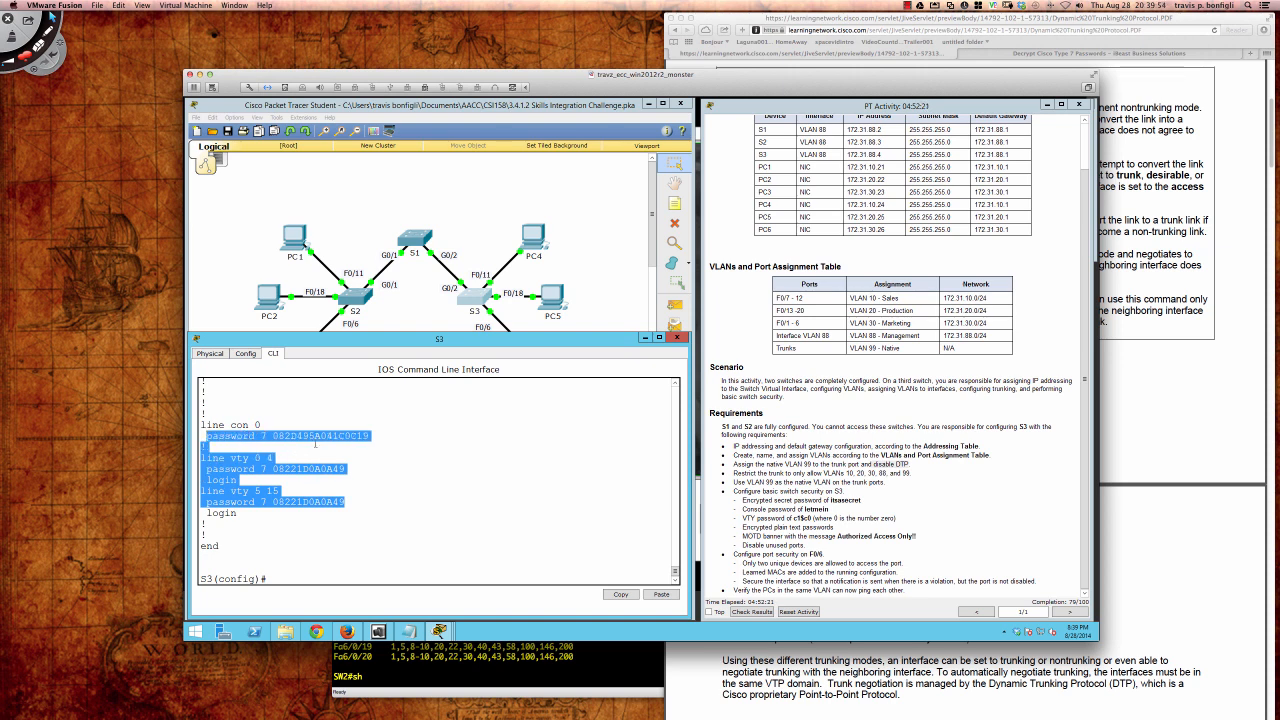
{"action": "left_click", "coordinate": [356, 495]}
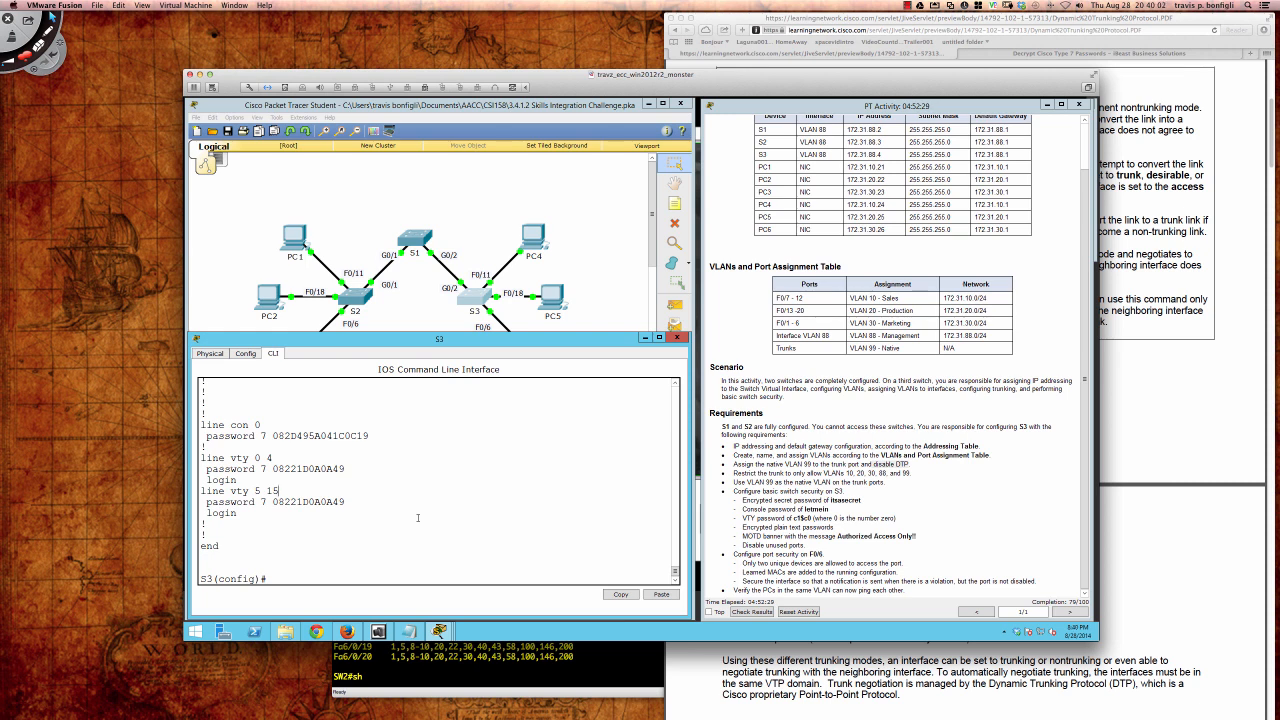
Step: Create the MOTD banner 'Authorized Access Only!!' using $ as the delimiter
{"action": "type", "text": "banner motd $"}
{"action": "key", "text": "Return"}
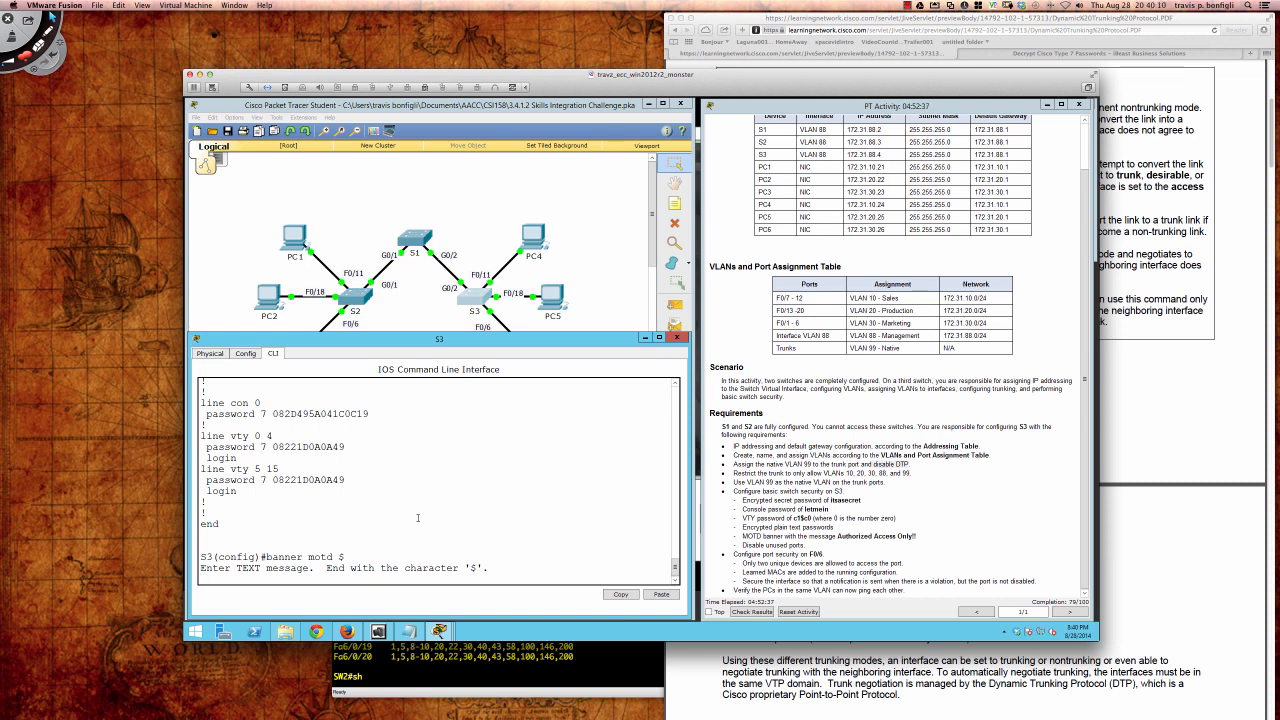
{"action": "type", "text": "Authro"}
{"action": "key", "text": "BackSpace"}
{"action": "key", "text": "BackSpace"}
{"action": "type", "text": "orized Access Only!!"}
{"action": "key", "text": "Return"}
{"action": "type", "text": "$"}
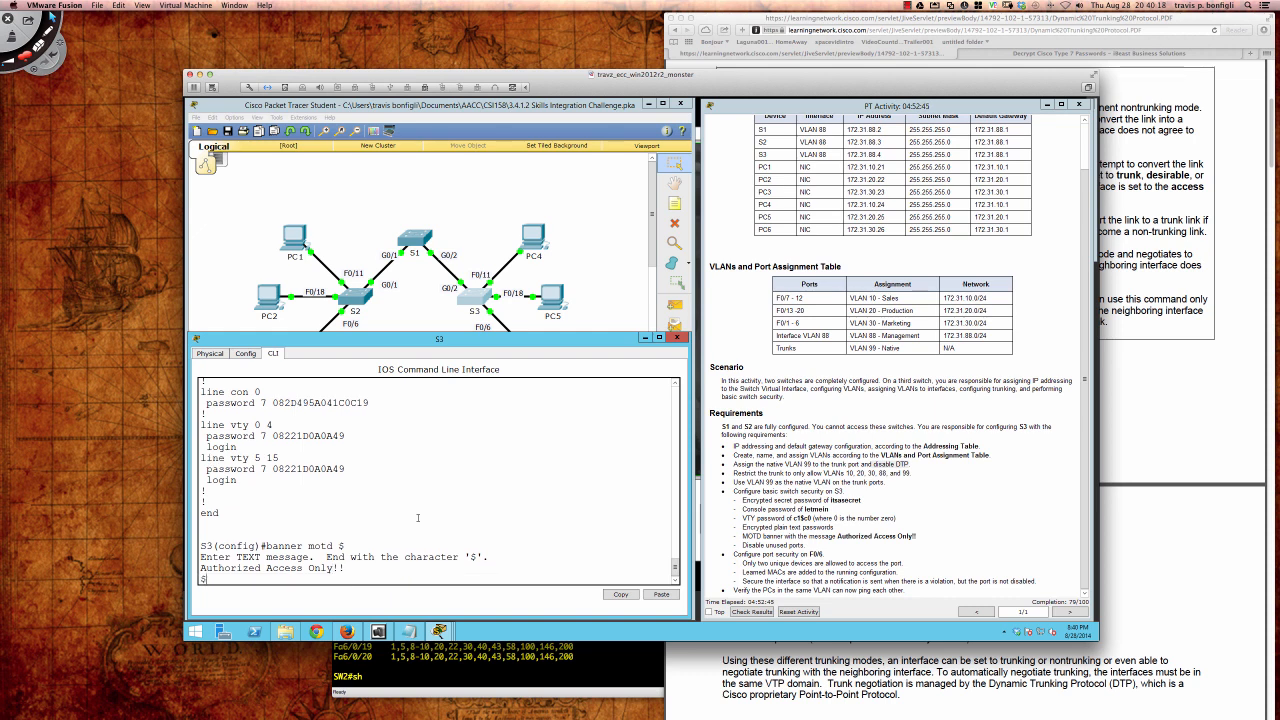
{"action": "key", "text": "Return"}
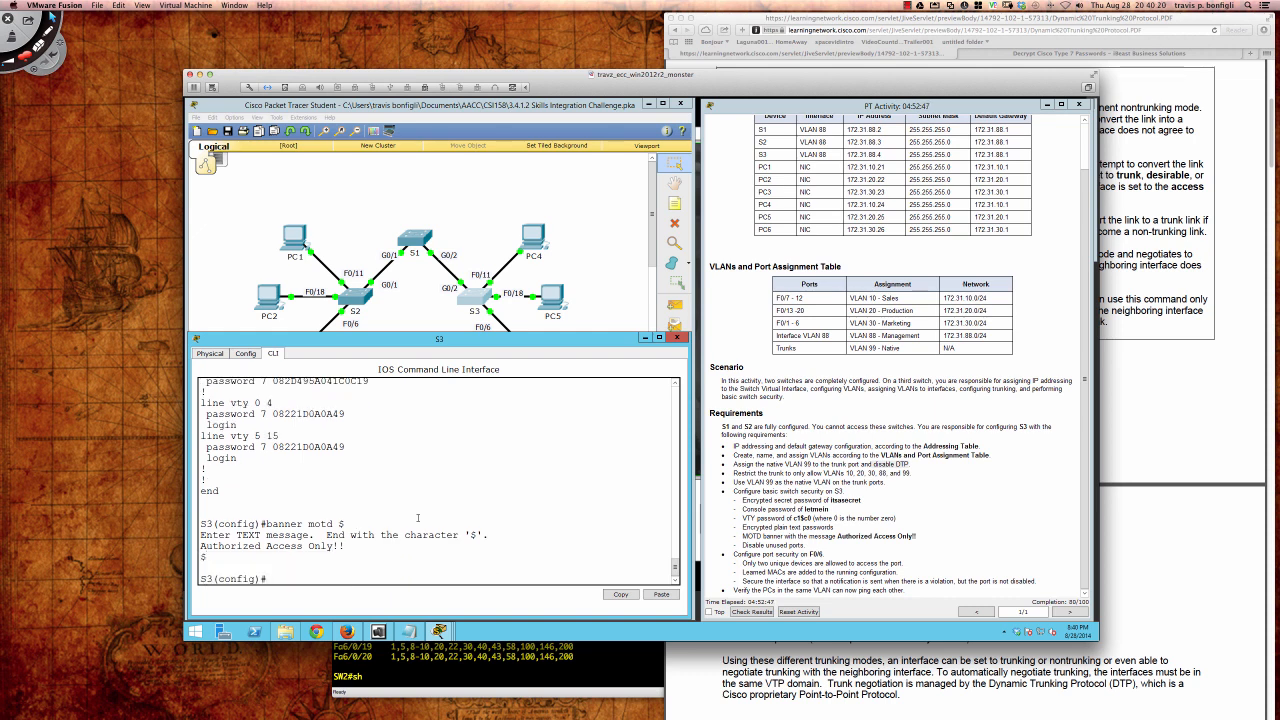
{"action": "key", "text": "Return"}
{"action": "key", "text": "Return"}
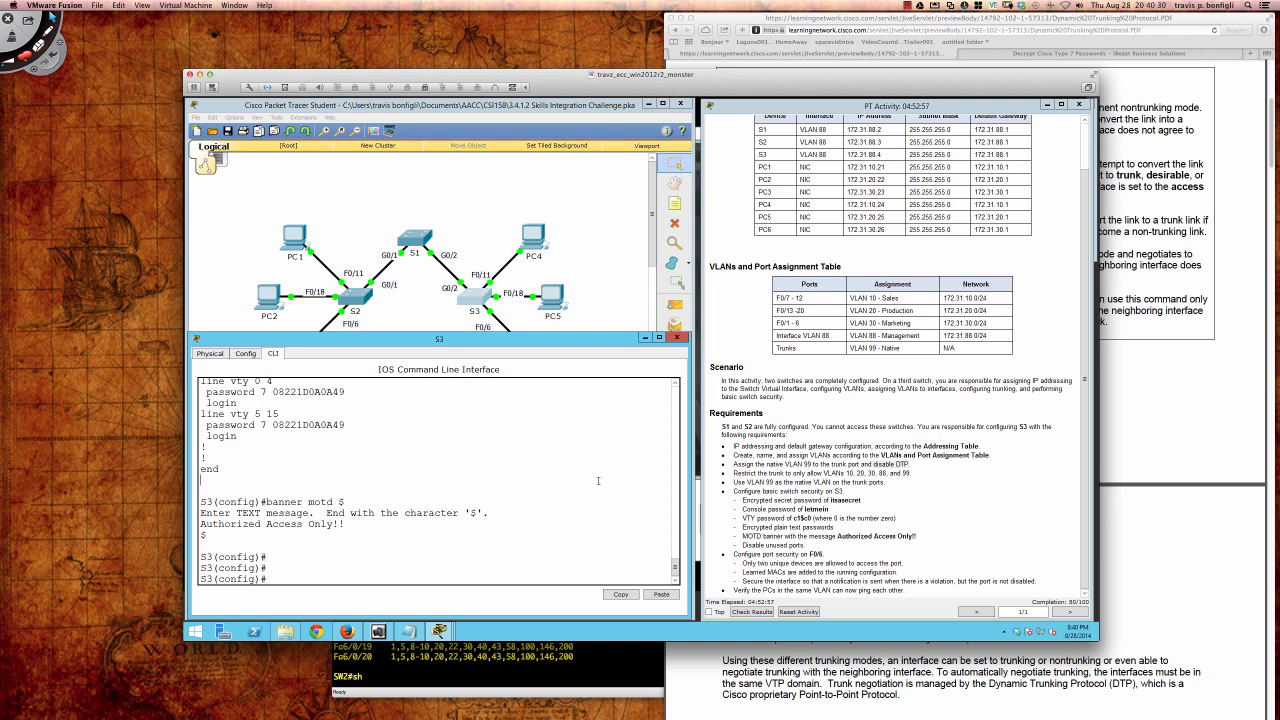
Step: Page through S3's running configuration with do sh run
{"action": "type", "text": "do sh run"}
{"action": "key", "text": "Return"}
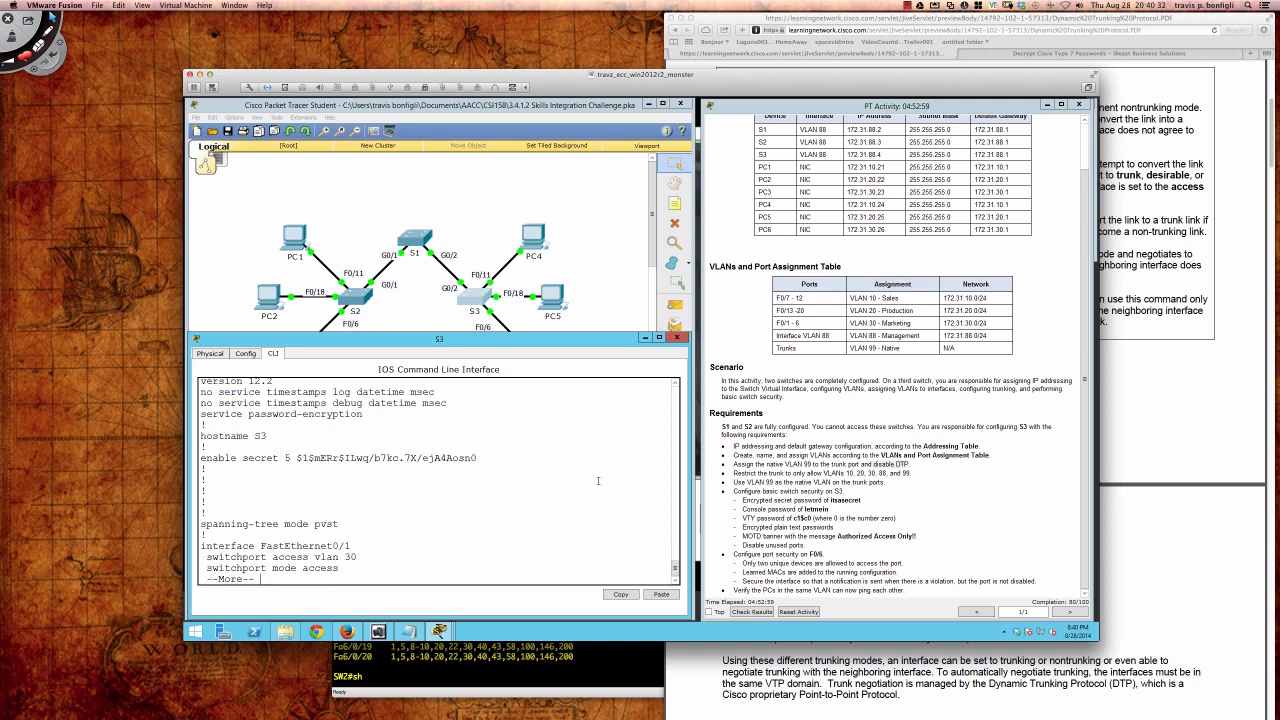
{"action": "key", "text": "space"}
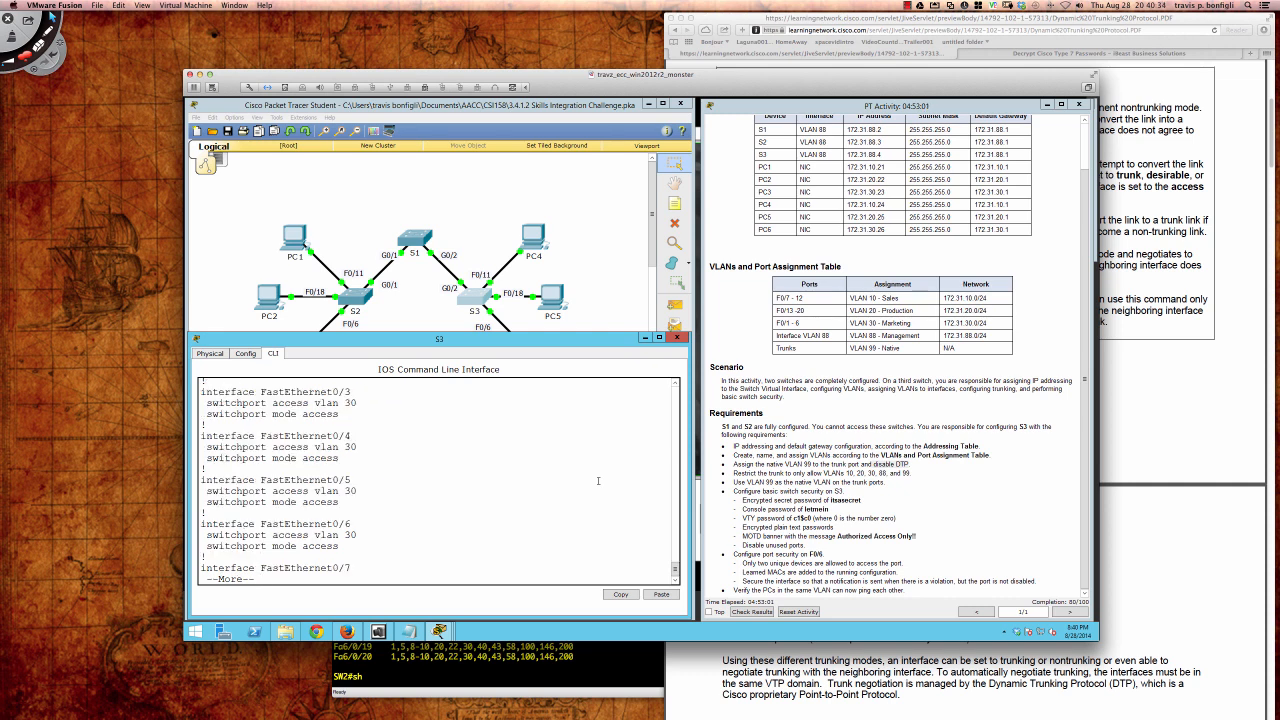
{"action": "key", "text": "q"}
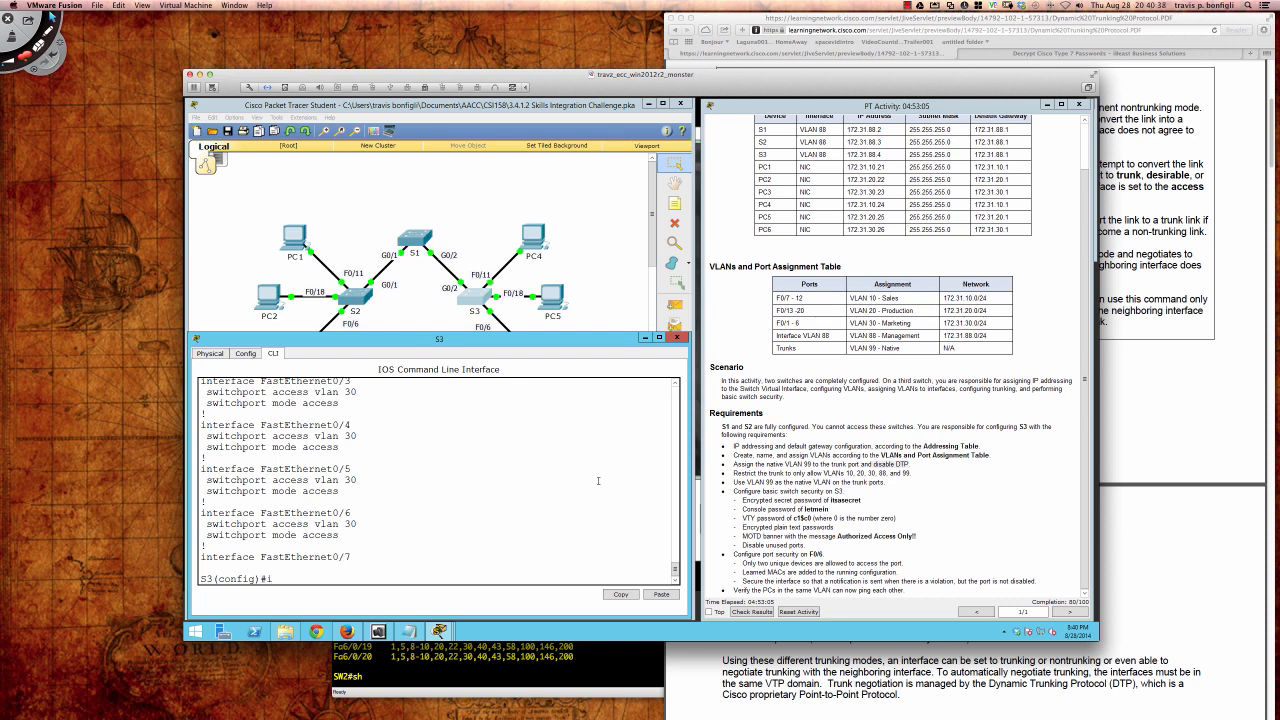
Step: Show the interface summary with do sh int bri
{"action": "type", "text": "do sh int bri"}
{"action": "key", "text": "Return"}
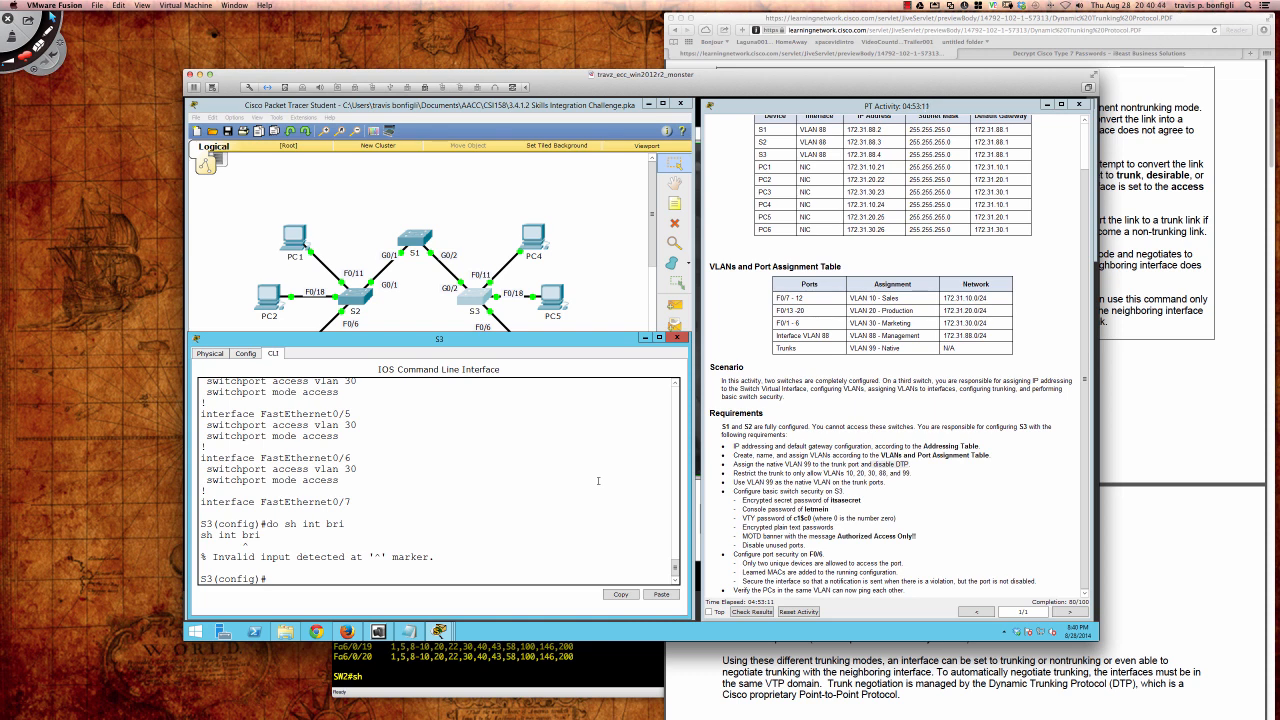
Step: Page through do sh ip int bri, confirming only Fa0/6, Fa0/18 and G0/2 are up
{"action": "type", "text": "do sh ip int bri"}
{"action": "key", "text": "Return"}
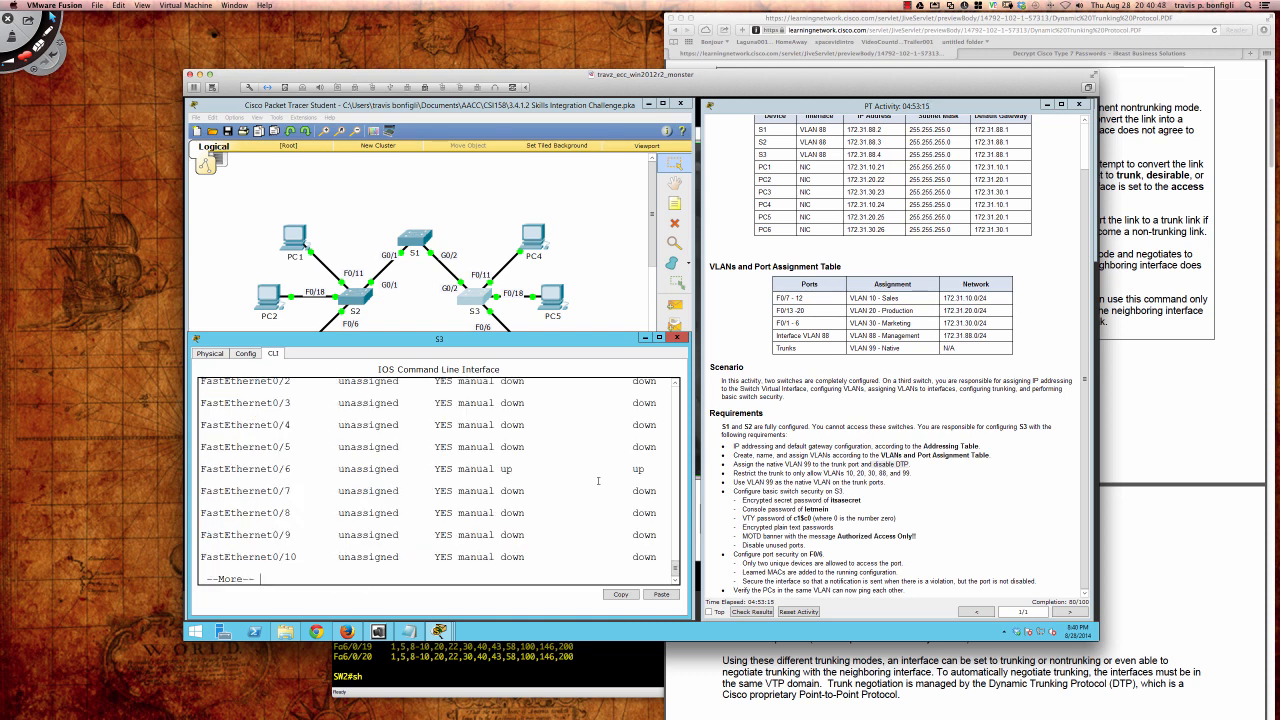
{"action": "scroll", "coordinate": [529, 446], "scroll_direction": "up", "scroll_amount": 2}
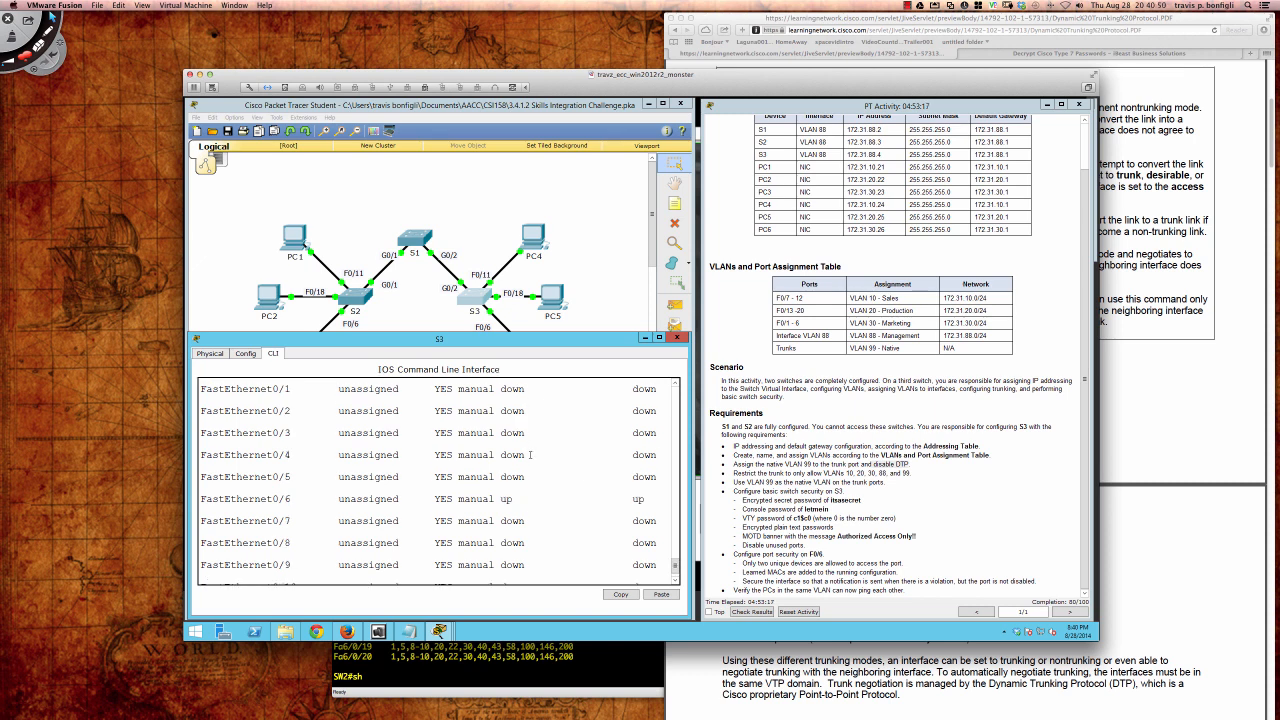
{"action": "scroll", "coordinate": [530, 455], "scroll_direction": "down", "scroll_amount": 4}
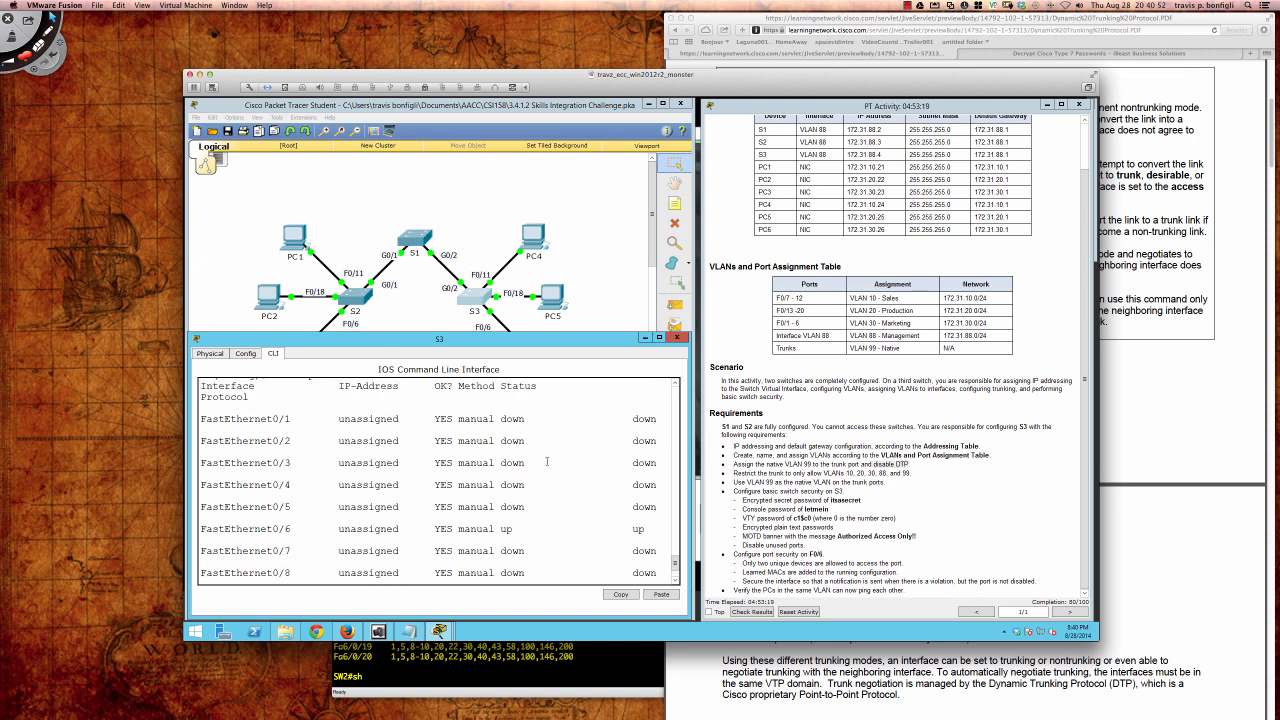
{"action": "key", "text": "space"}
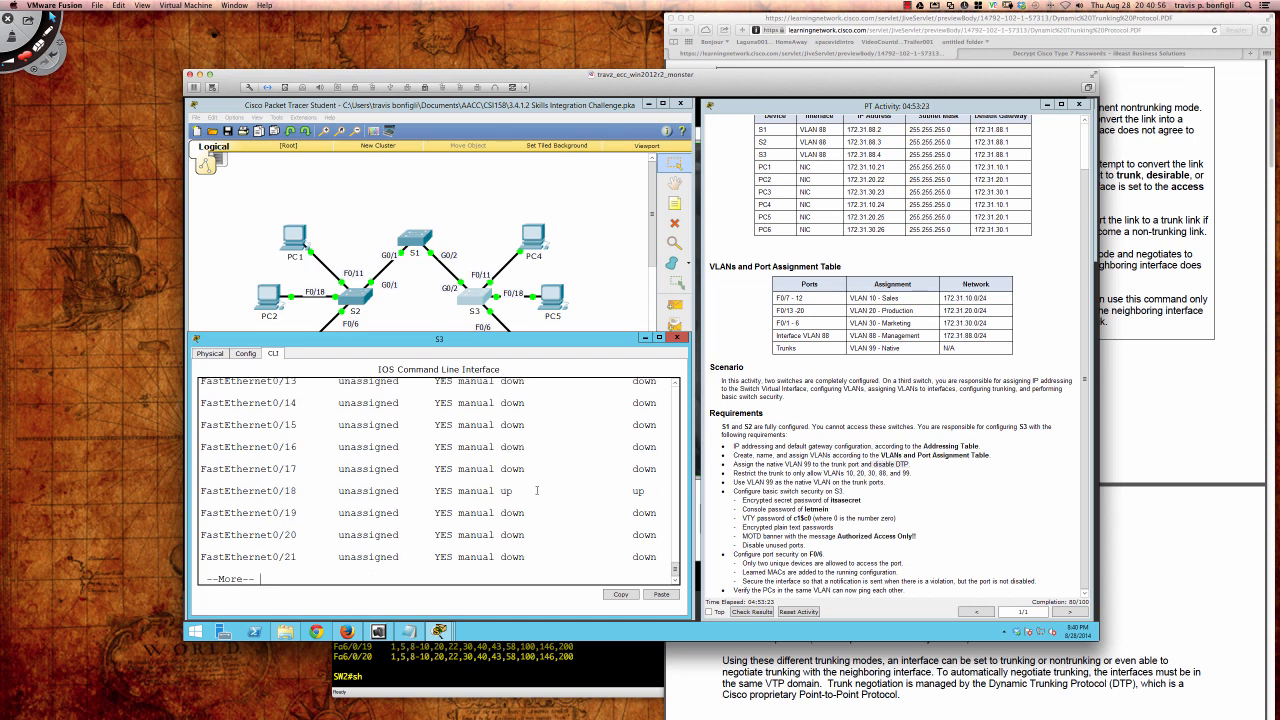
{"action": "scroll", "coordinate": [537, 490], "scroll_direction": "up", "scroll_amount": 3}
{"action": "scroll", "coordinate": [545, 500], "scroll_direction": "down", "scroll_amount": 3}
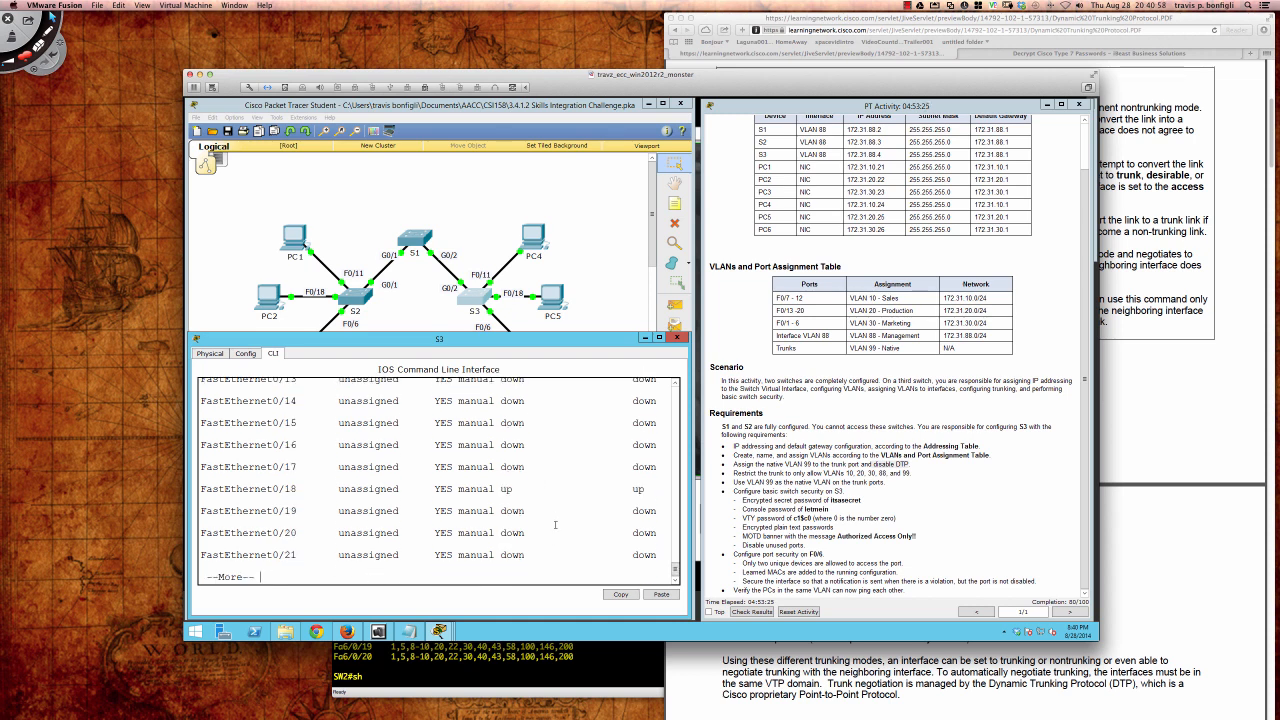
{"action": "key", "text": "space"}
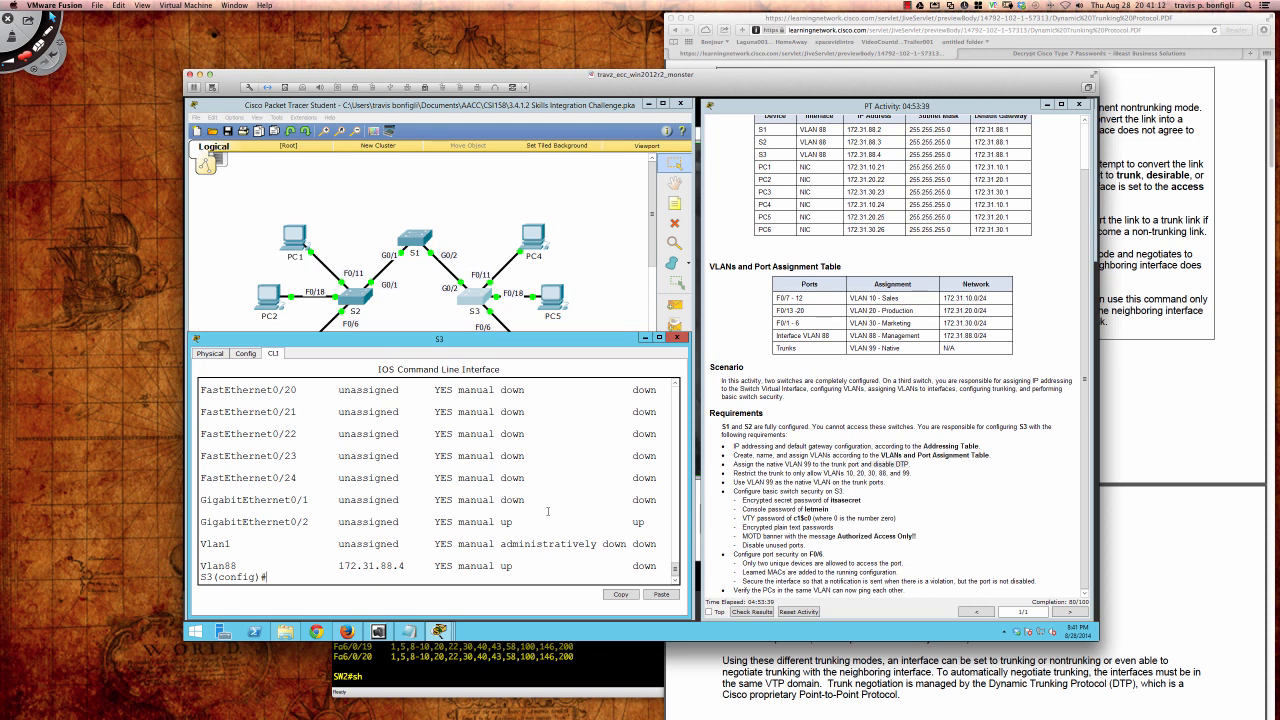
{"action": "key", "text": "Return"}
{"action": "key", "text": "Return"}
{"action": "key", "text": "Return"}
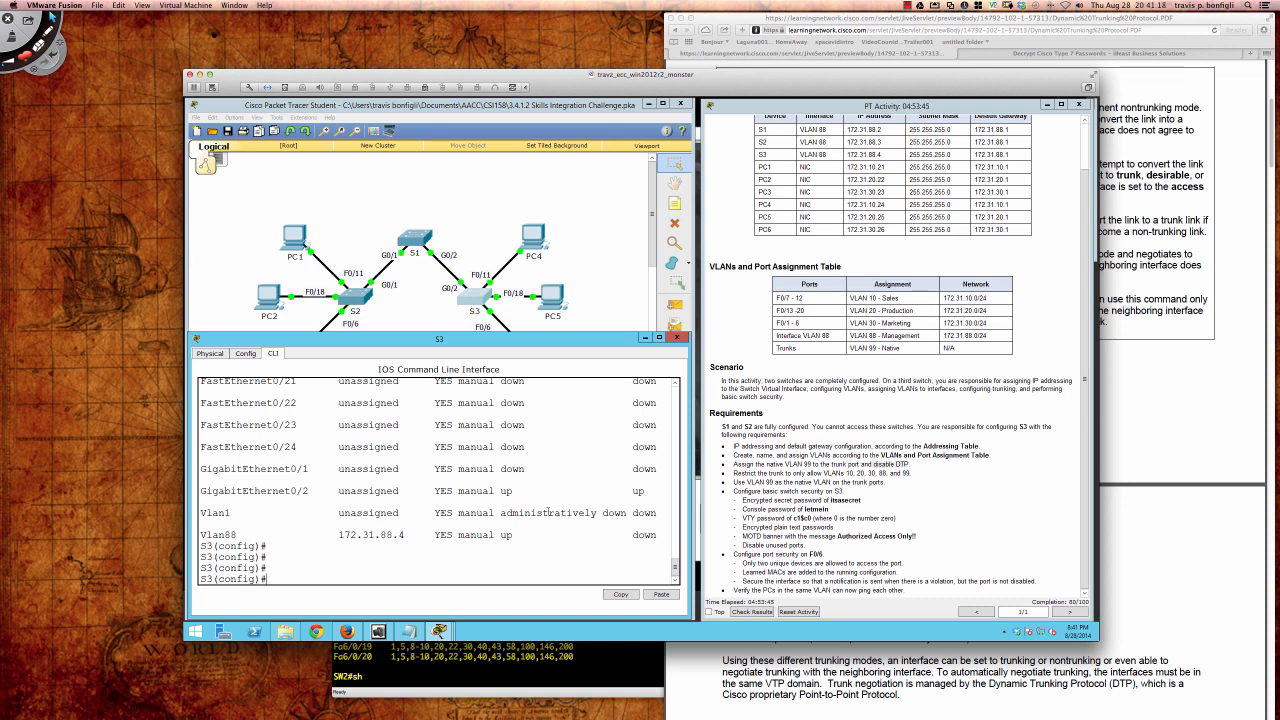
{"action": "type", "text": "int fa0/6"}
Step: Enable switchport port-security on interface Fa0/6
{"action": "key", "text": "Return"}
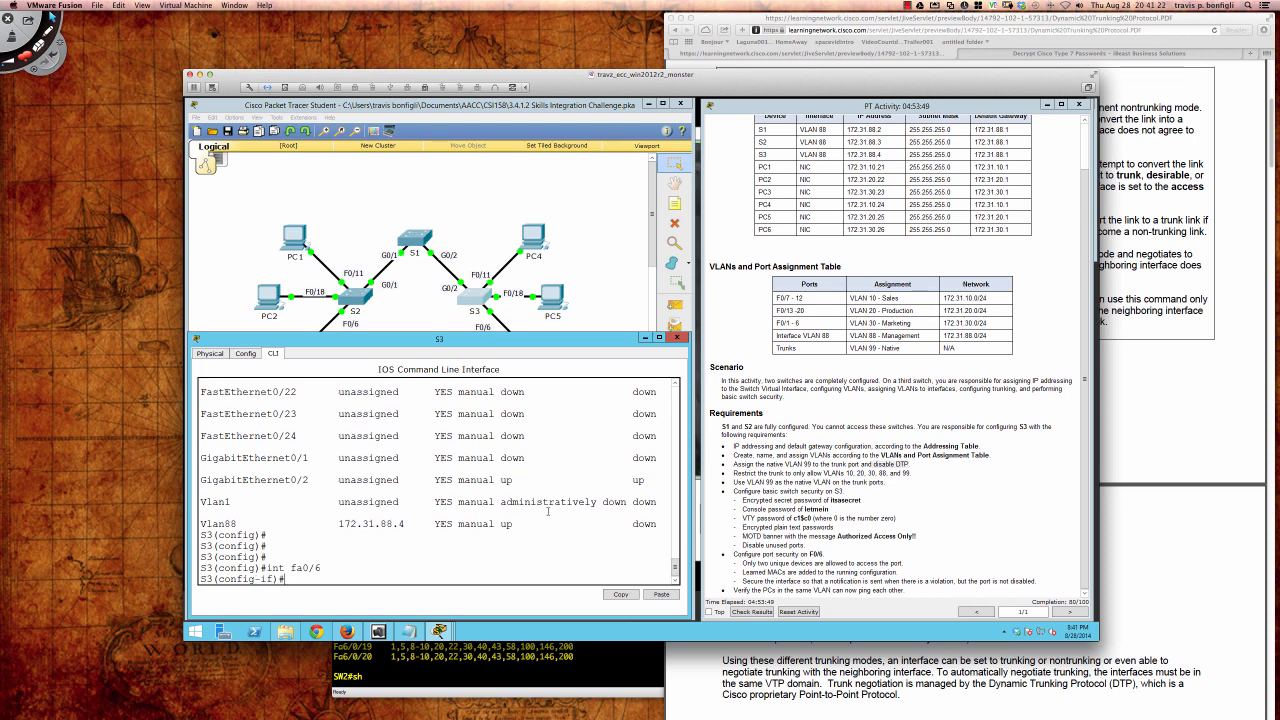
{"action": "type", "text": "swi"}
{"action": "key", "text": "Tab"}
{"action": "type", "text": "por"}
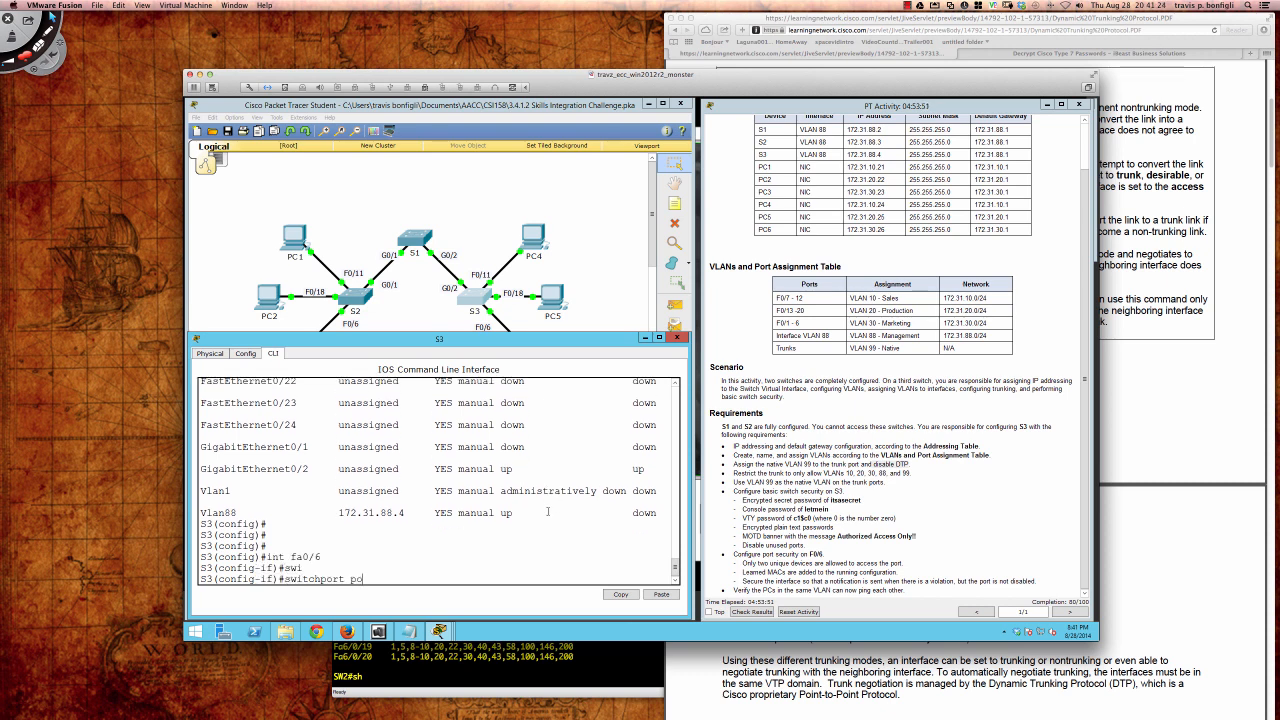
{"action": "key", "text": "Tab"}
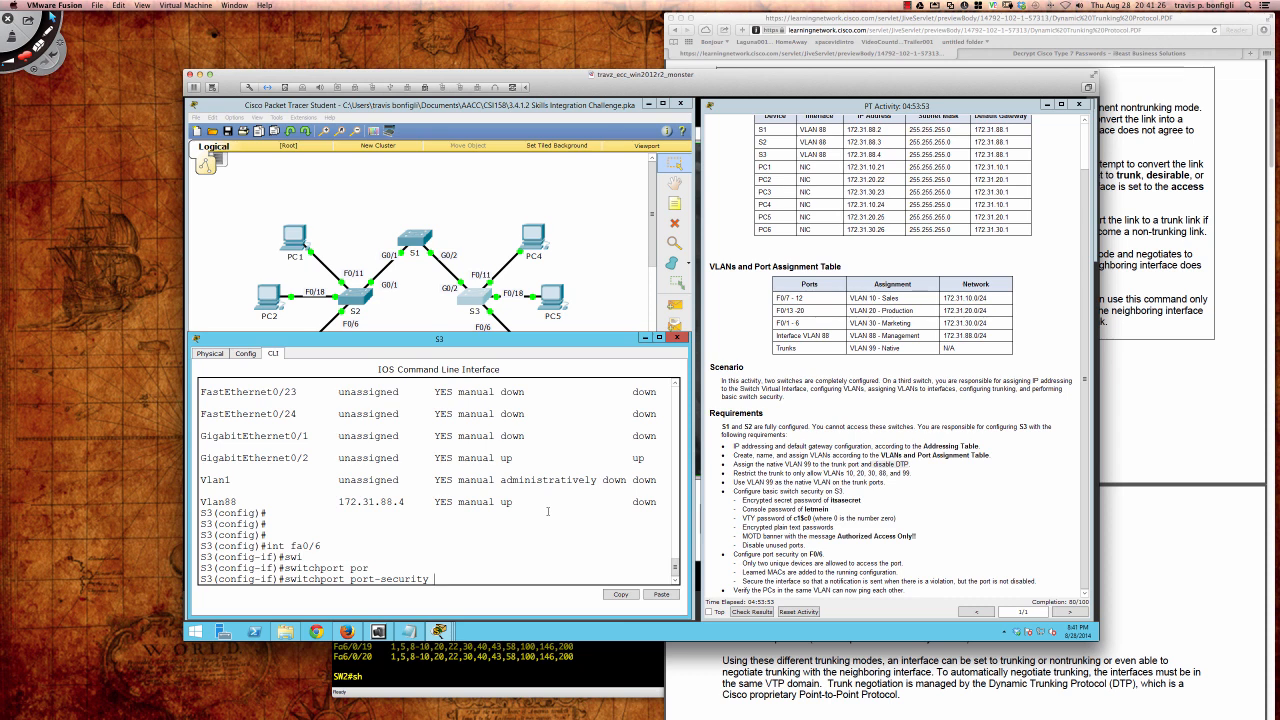
{"action": "type", "text": "?"}
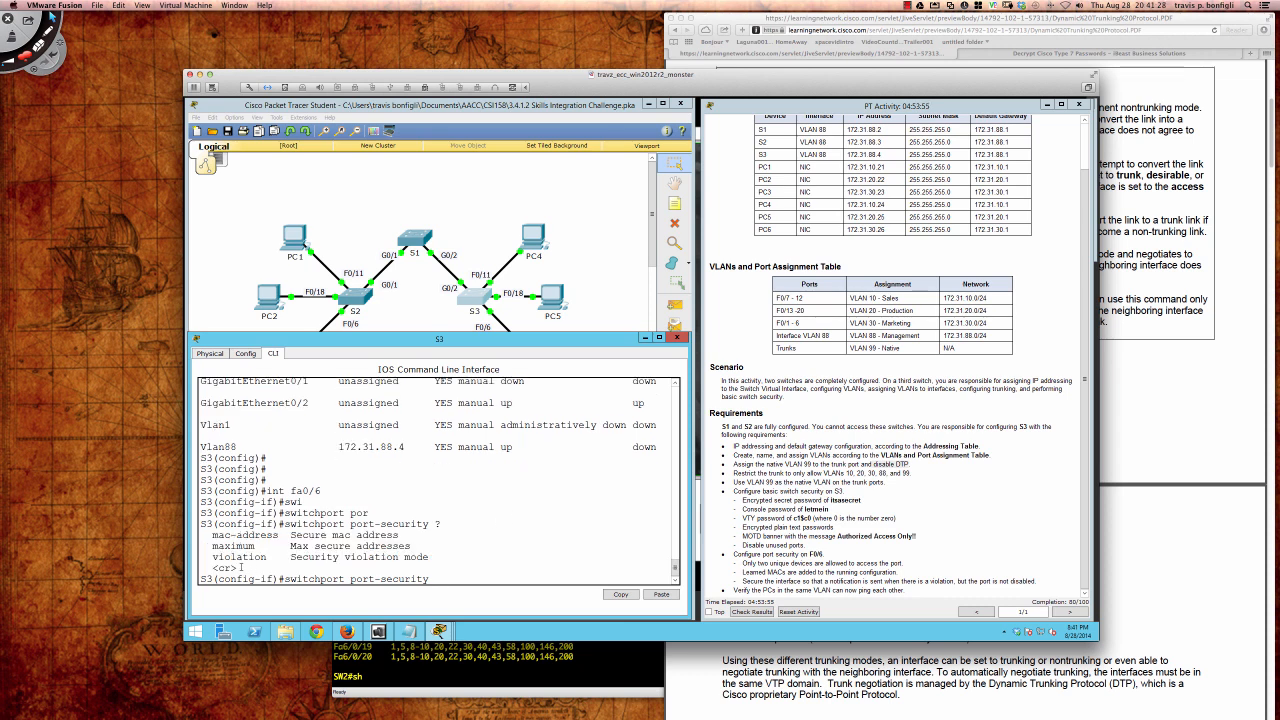
{"action": "left_click_drag", "start_coordinate": [241, 567], "coordinate": [210, 567]}
{"action": "left_click", "coordinate": [542, 546]}
{"action": "key", "text": "Return"}
{"action": "key", "text": "Return"}
{"action": "key", "text": "Return"}
{"action": "key", "text": "Return"}
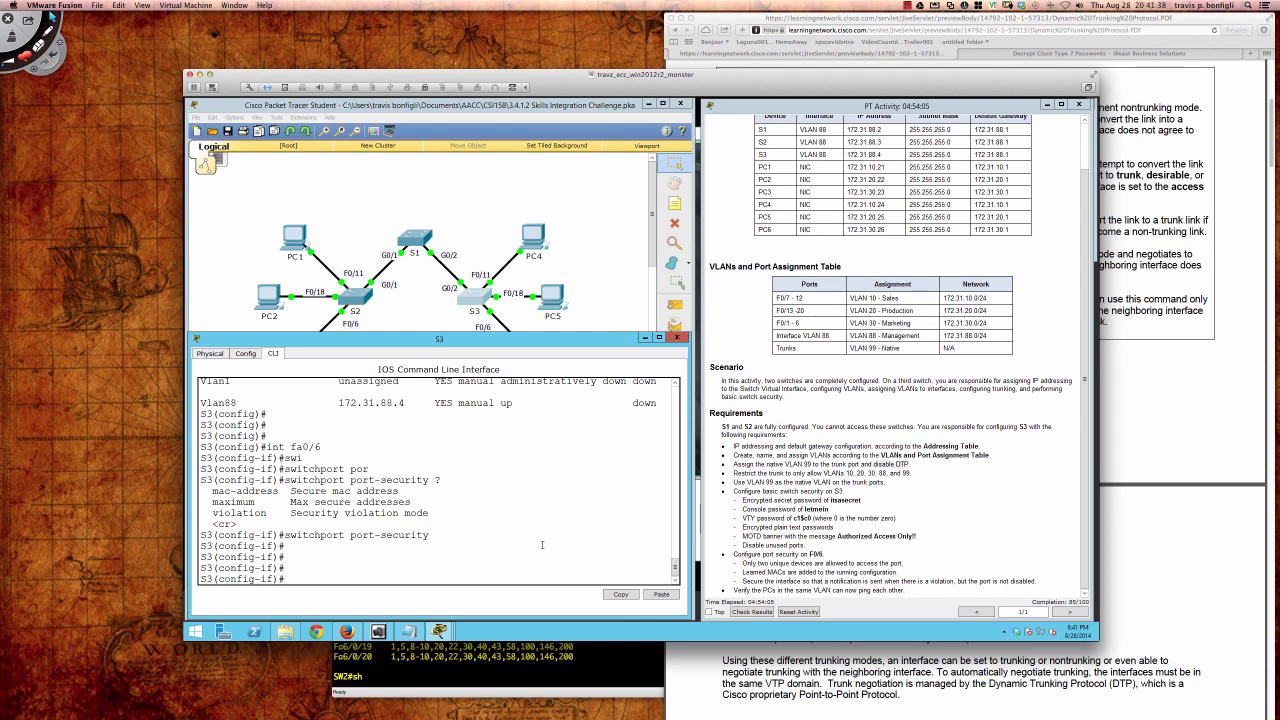
Step: Set the port-security maximum to 2 secure addresses on Fa0/6
{"action": "type", "text": "swi"}
{"action": "key", "text": "Tab"}
{"action": "type", "text": "por"}
{"action": "key", "text": "Tab"}
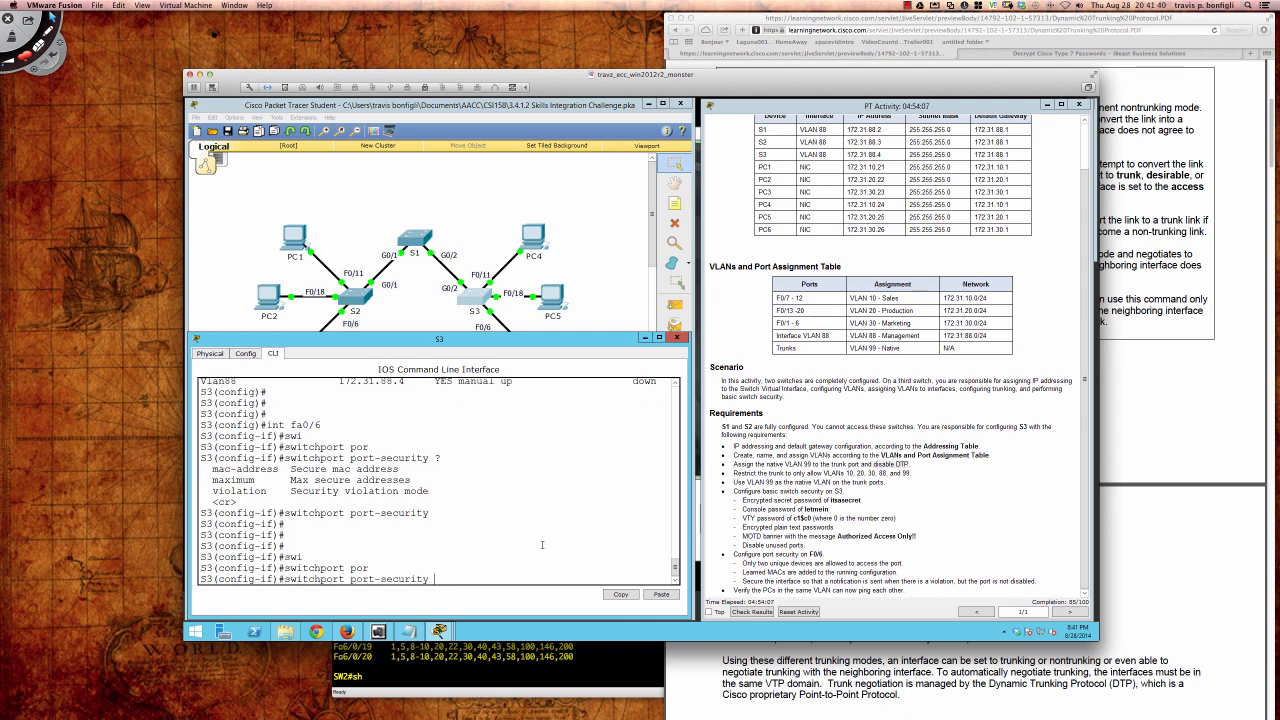
{"action": "type", "text": "?max"}
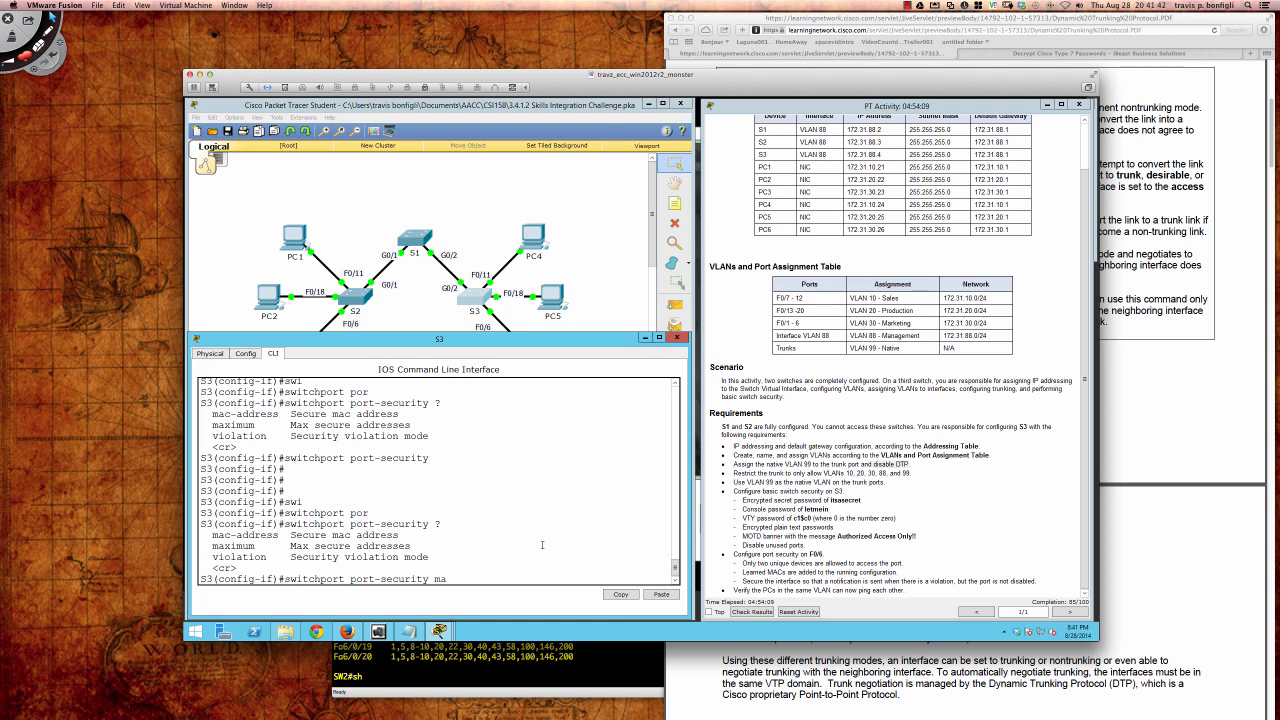
{"action": "key", "text": "Tab"}
{"action": "type", "text": "?"}
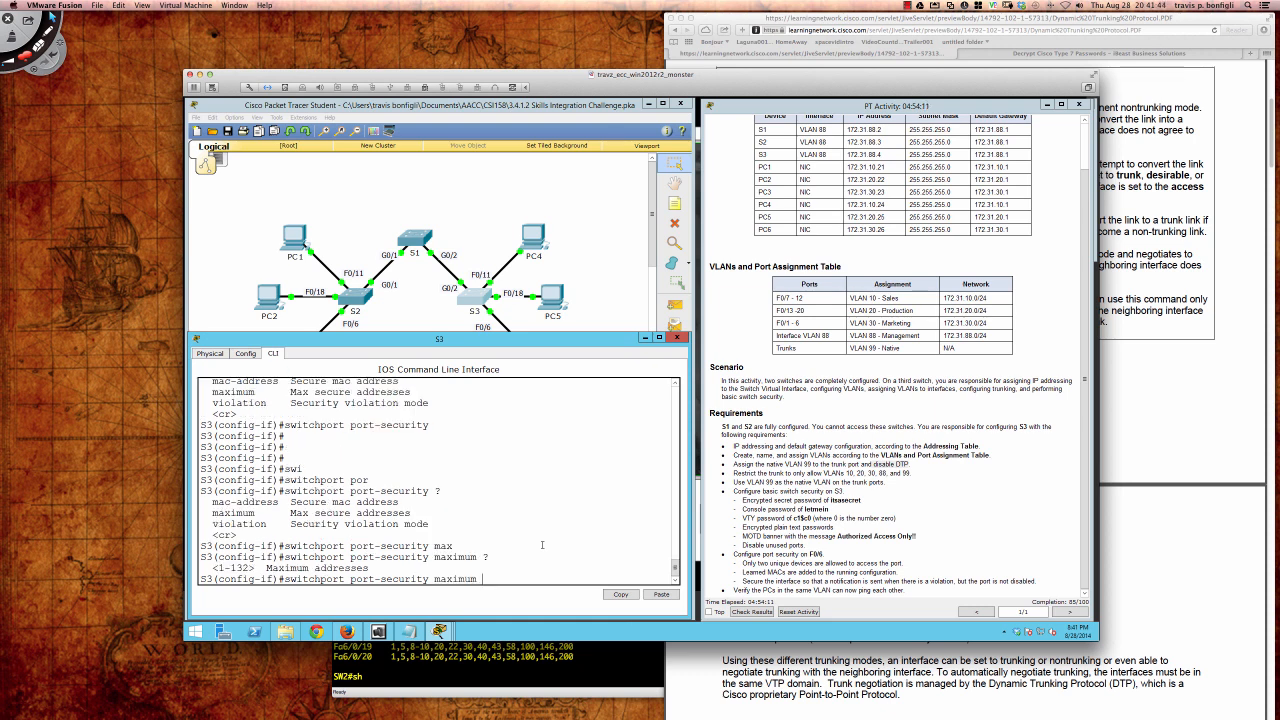
{"action": "key", "text": "Return"}
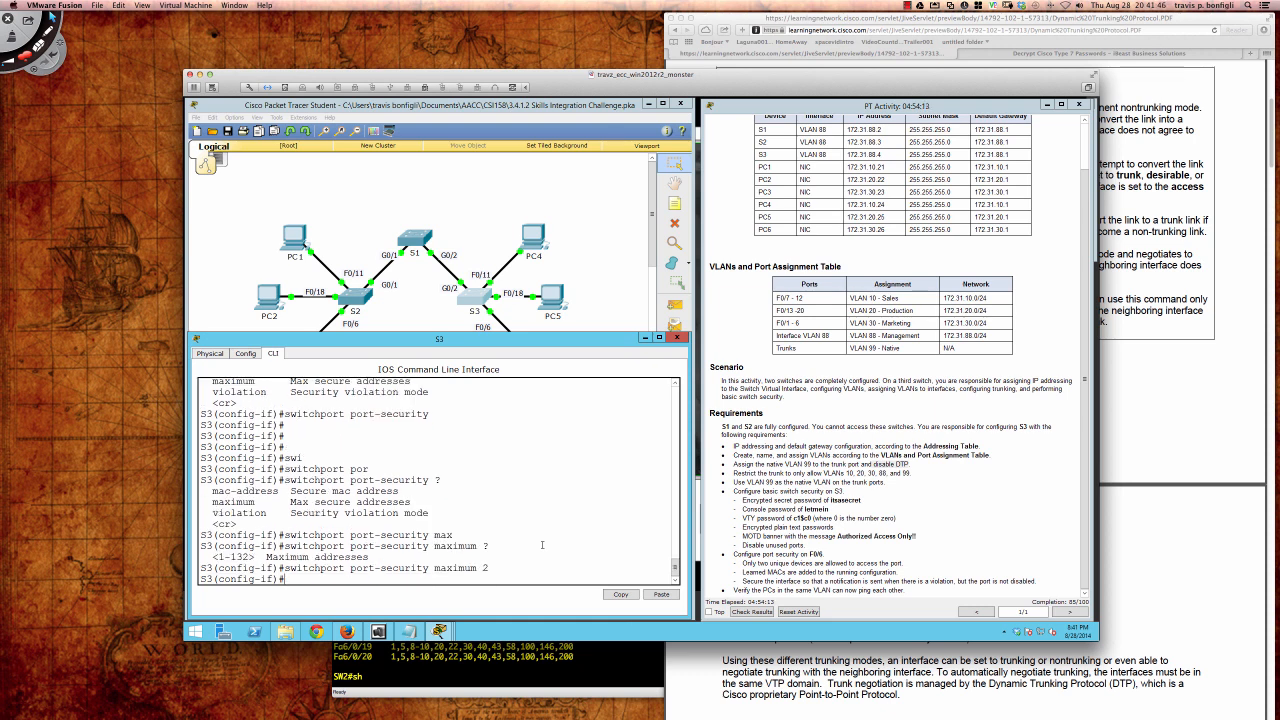
{"action": "key", "text": "Return"}
{"action": "key", "text": "Return"}
{"action": "key", "text": "Return"}
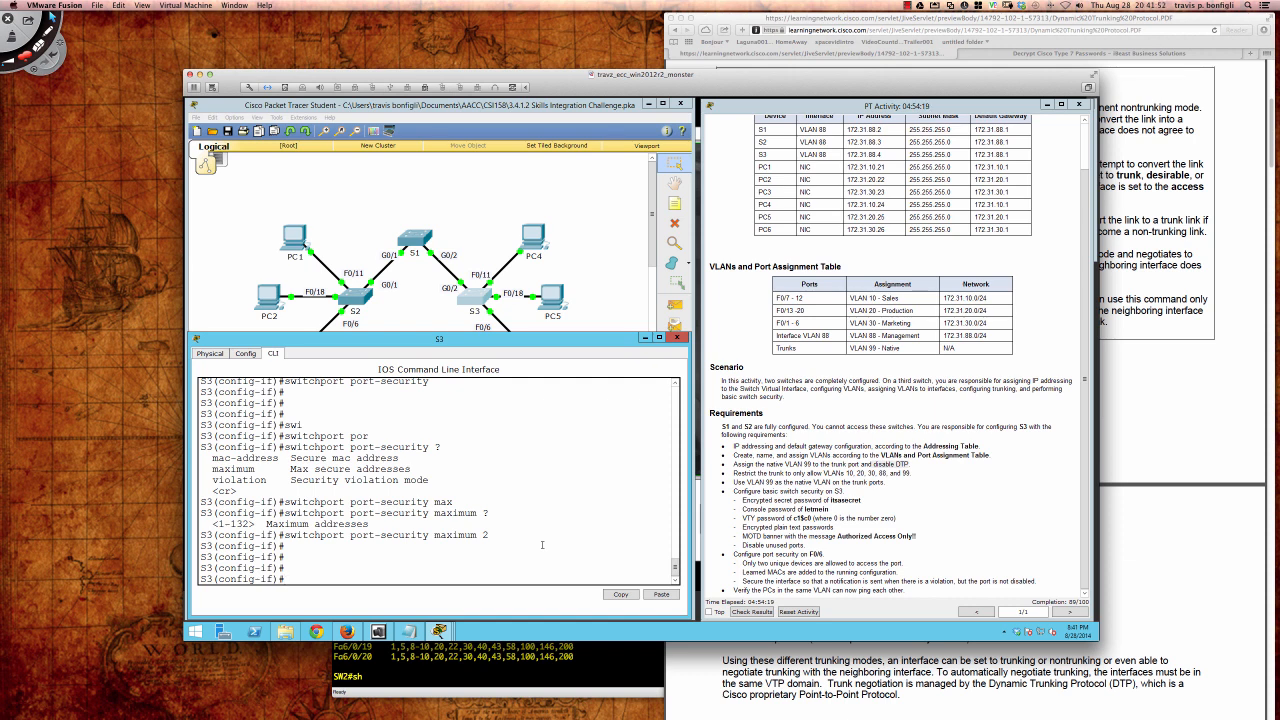
Step: Enable sticky MAC address learning with switchport port-security mac-address sticky
{"action": "type", "text": "swi"}
{"action": "key", "text": "Tab"}
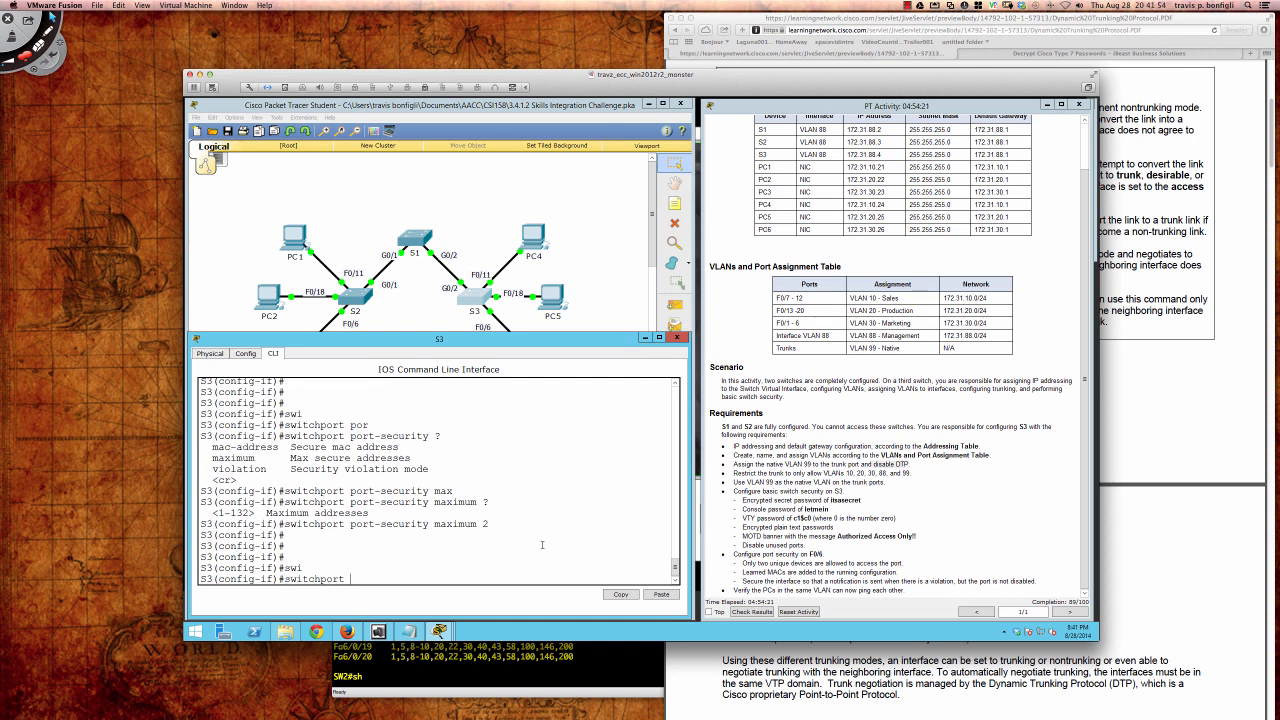
{"action": "type", "text": "por"}
{"action": "key", "text": "Tab"}
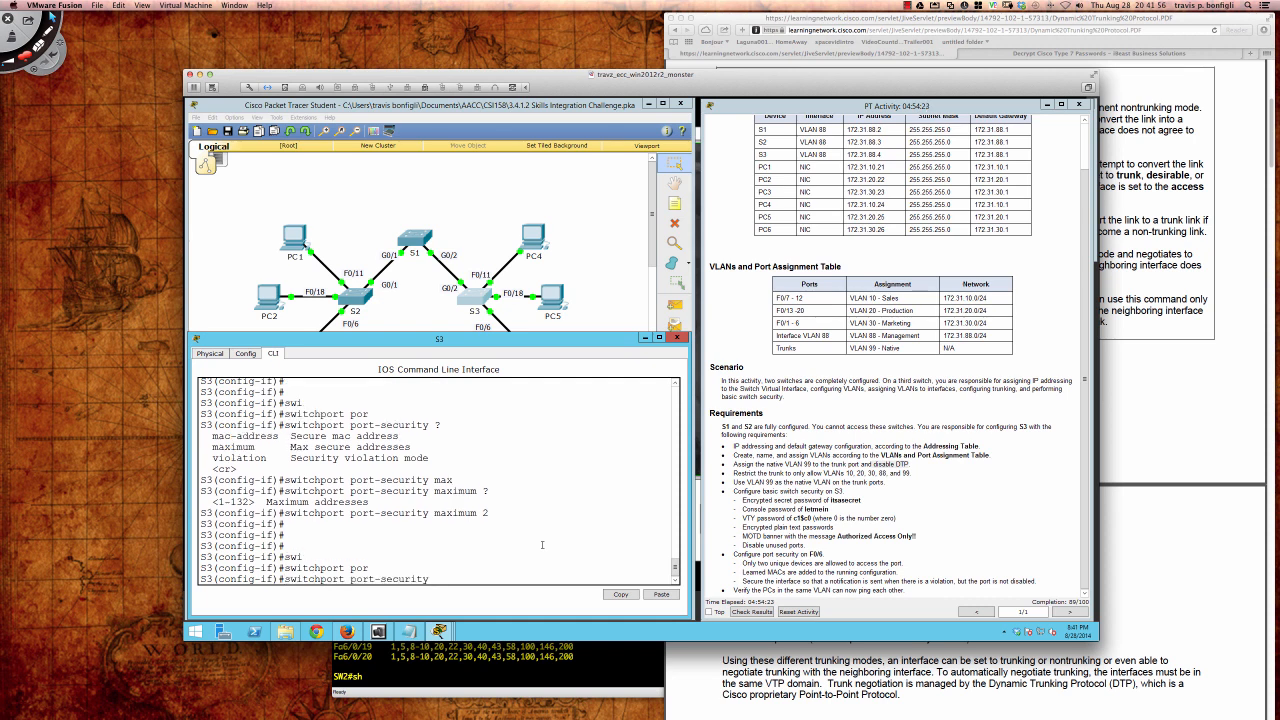
{"action": "type", "text": "mac"}
{"action": "key", "text": "Tab"}
{"action": "type", "text": "st"}
{"action": "key", "text": "Tab"}
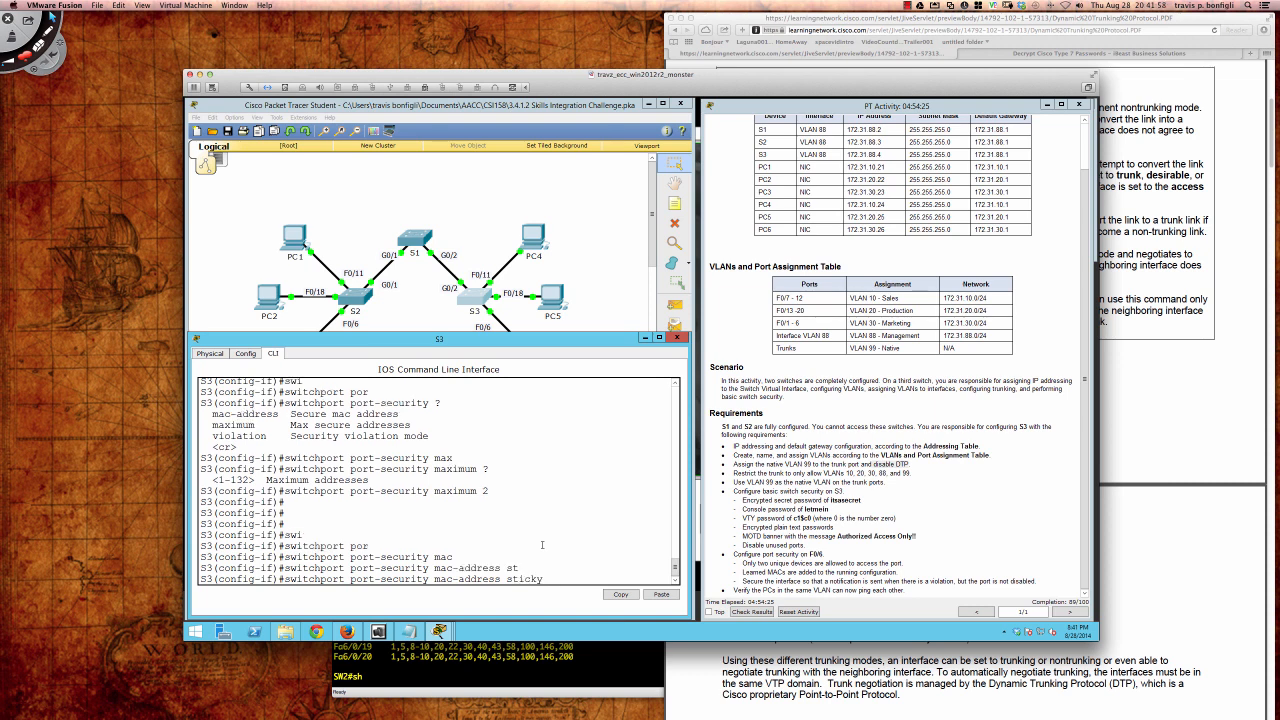
{"action": "type", "text": "?"}
{"action": "key", "text": "Return"}
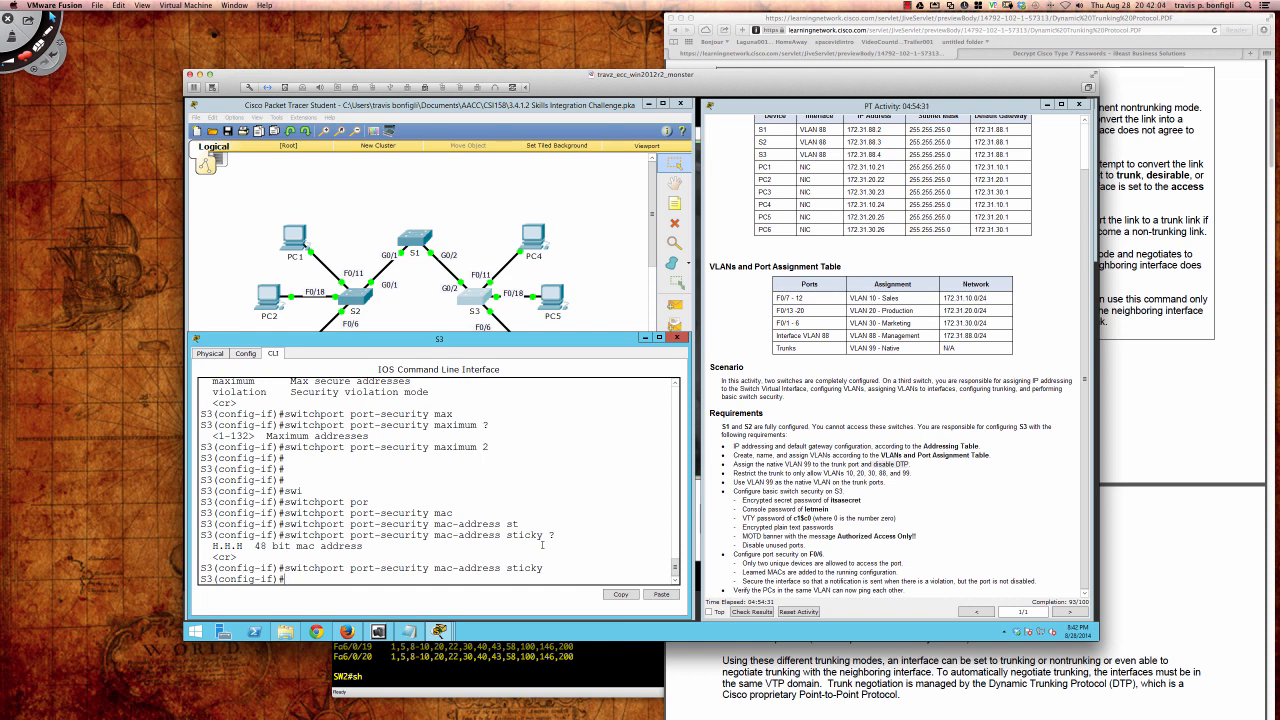
Step: Verify the Fa0/6 port-security settings in the running config with do sh run
{"action": "type", "text": "do sh run"}
{"action": "key", "text": "Return"}
{"action": "key", "text": "space"}
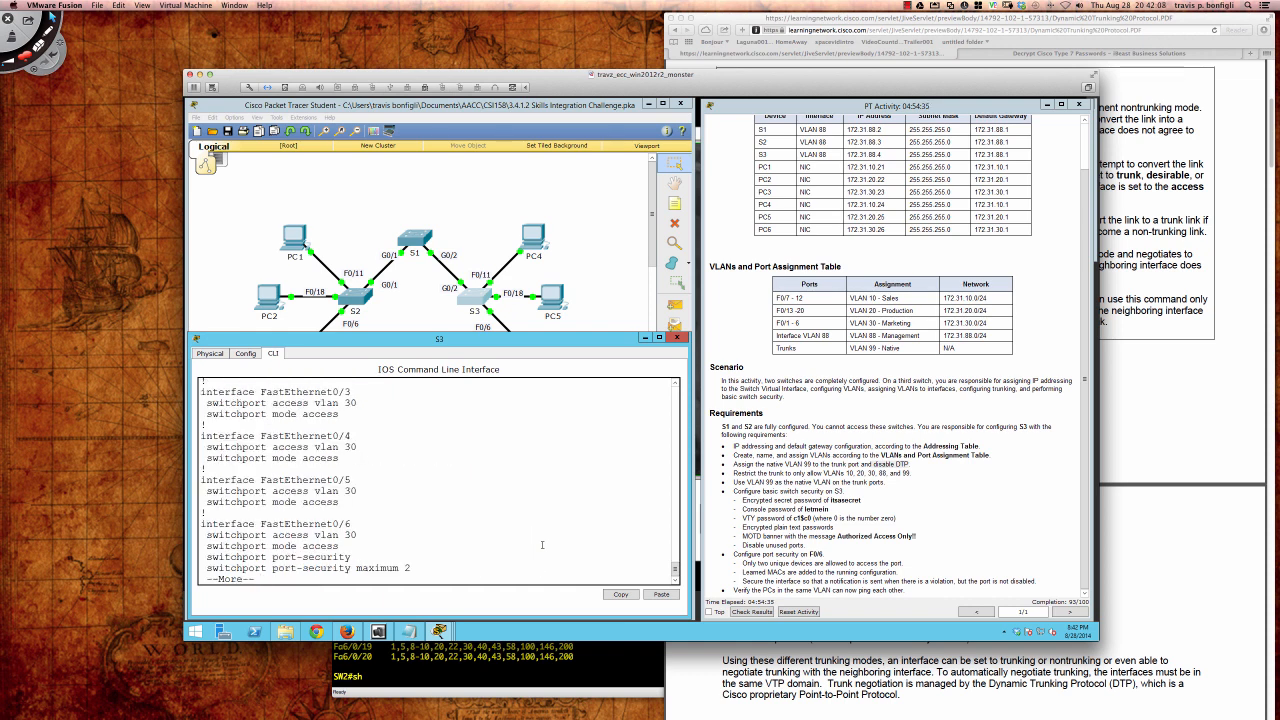
{"action": "key", "text": "Return"}
{"action": "key", "text": "Return"}
{"action": "key", "text": "Return"}
{"action": "key", "text": "Return"}
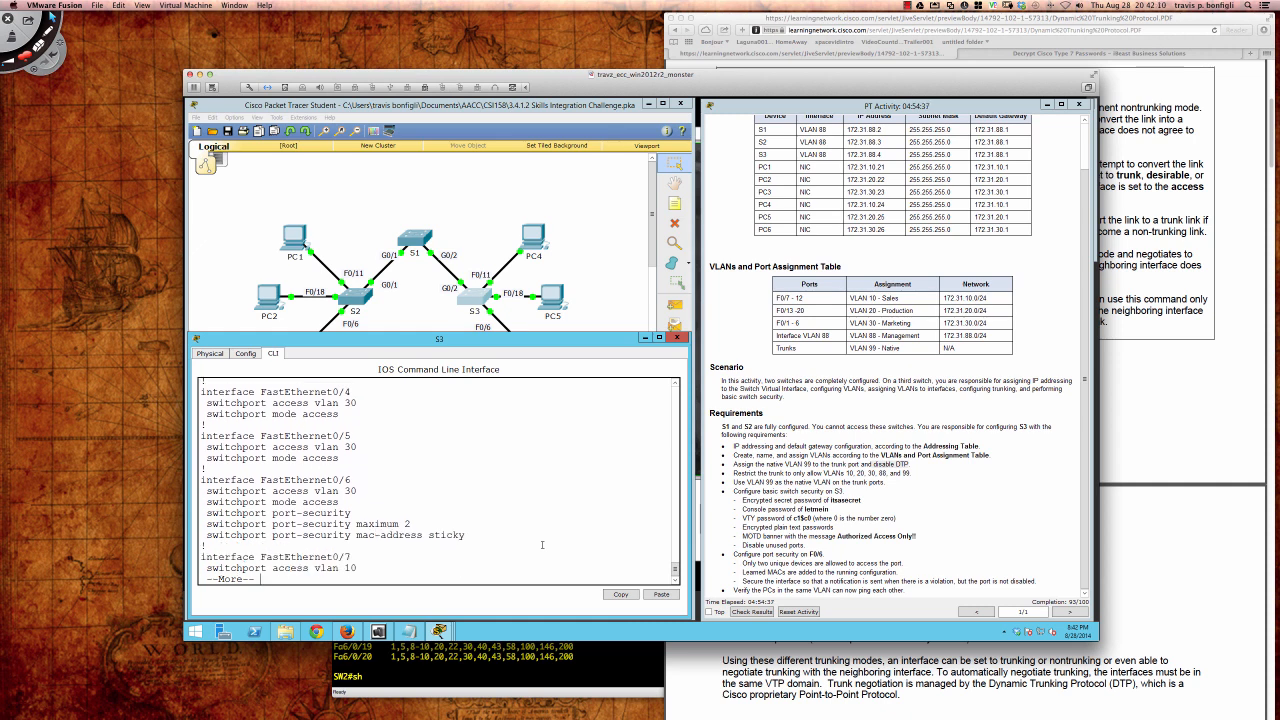
{"action": "key", "text": "q"}
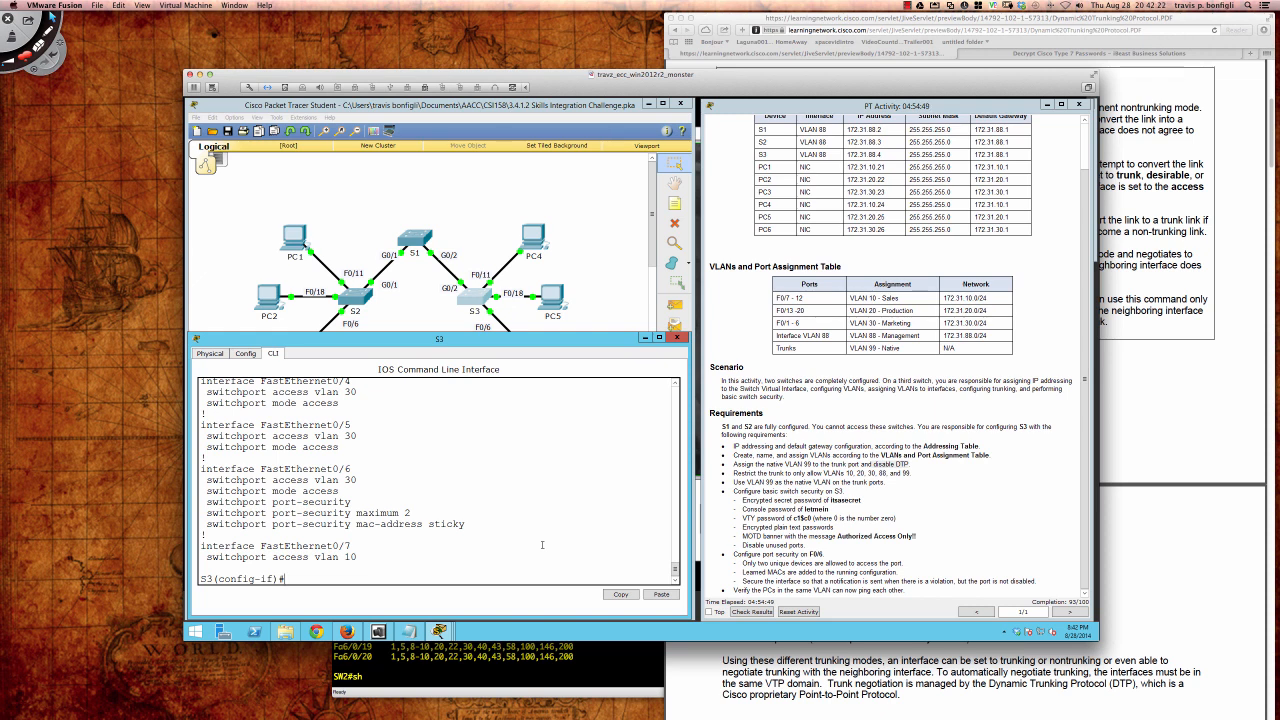
Step: List and compare the port-security violation modes: protect, restrict and shutdown
{"action": "type", "text": "swi"}
{"action": "key", "text": "Tab"}
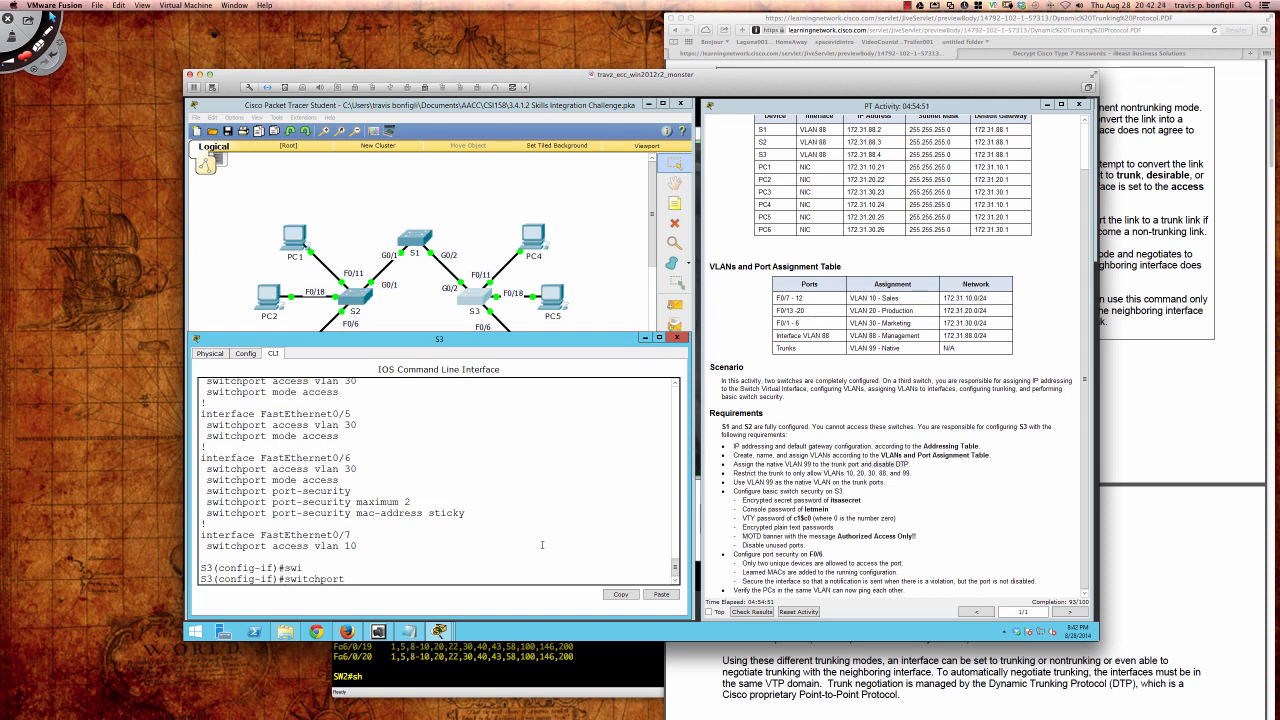
{"action": "type", "text": "por"}
{"action": "key", "text": "Tab"}
{"action": "type", "text": "vi"}
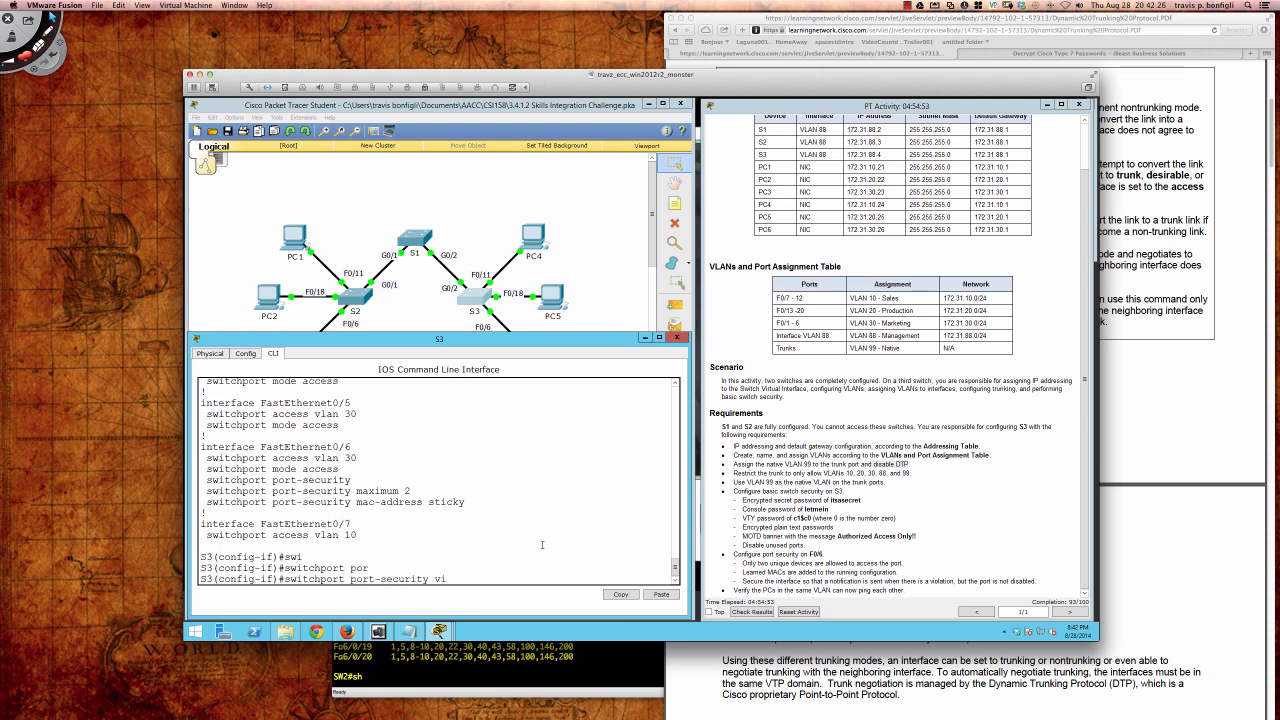
{"action": "key", "text": "Tab"}
{"action": "type", "text": "?"}
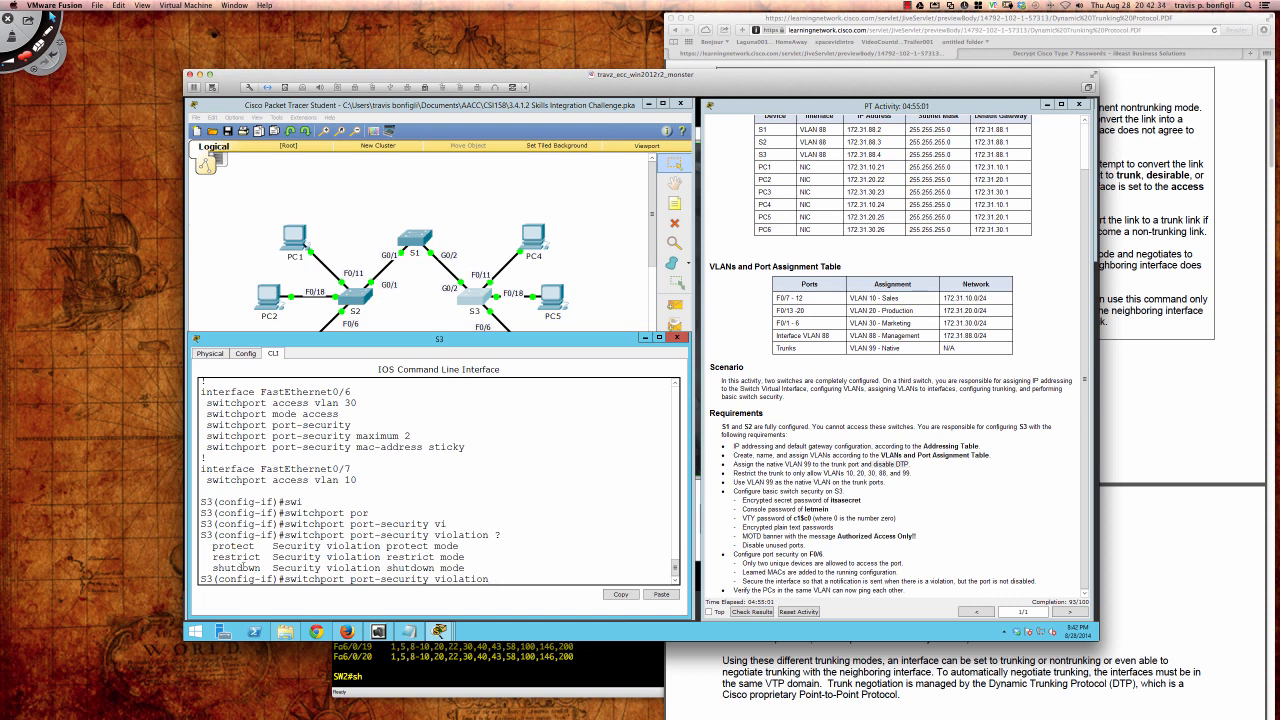
{"action": "left_click_drag", "start_coordinate": [213, 567], "coordinate": [465, 558]}
{"action": "left_click", "coordinate": [238, 557]}
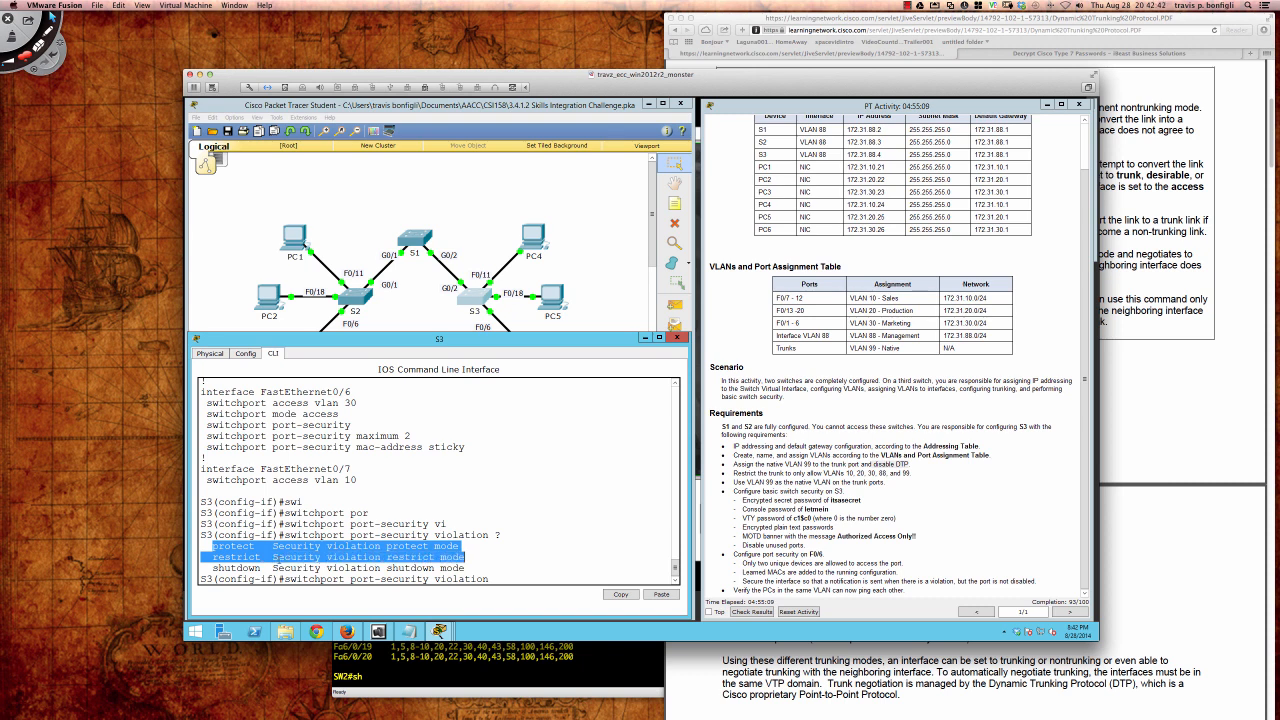
{"action": "left_click", "coordinate": [244, 546]}
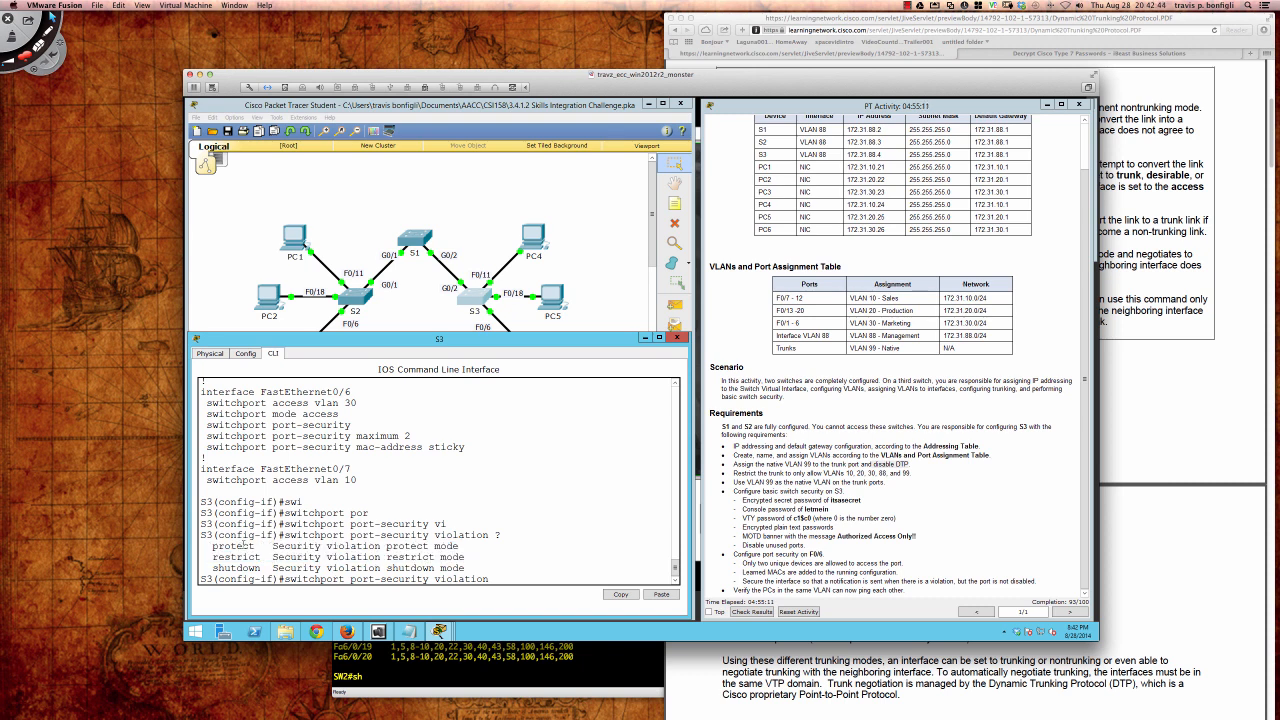
{"action": "left_click_drag", "start_coordinate": [214, 546], "coordinate": [256, 546]}
{"action": "left_click", "coordinate": [212, 557]}
{"action": "left_click_drag", "start_coordinate": [212, 557], "coordinate": [262, 557]}
{"action": "left_click", "coordinate": [592, 552]}
Step: Set the Fa0/6 port-security violation mode to restrict
{"action": "type", "text": "re"}
{"action": "key", "text": "Tab"}
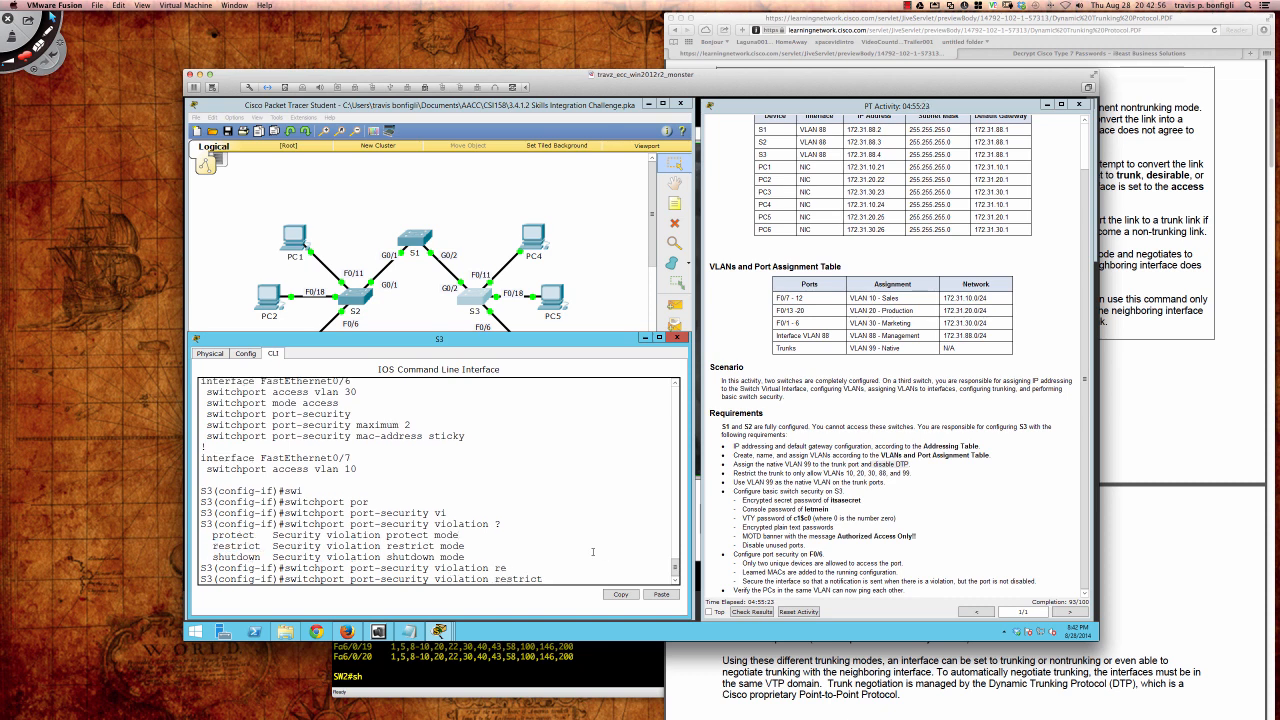
{"action": "key", "text": "Return"}
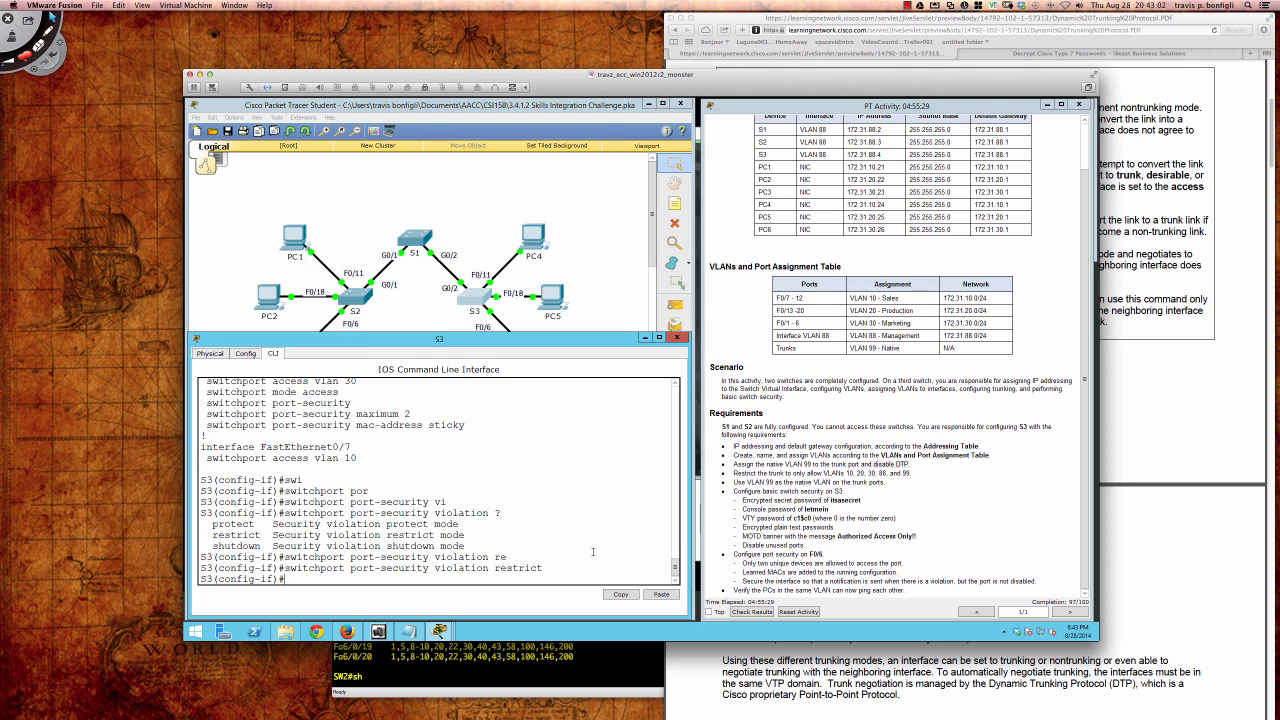
{"action": "key", "text": "Return"}
{"action": "key", "text": "Return"}
{"action": "key", "text": "Return"}
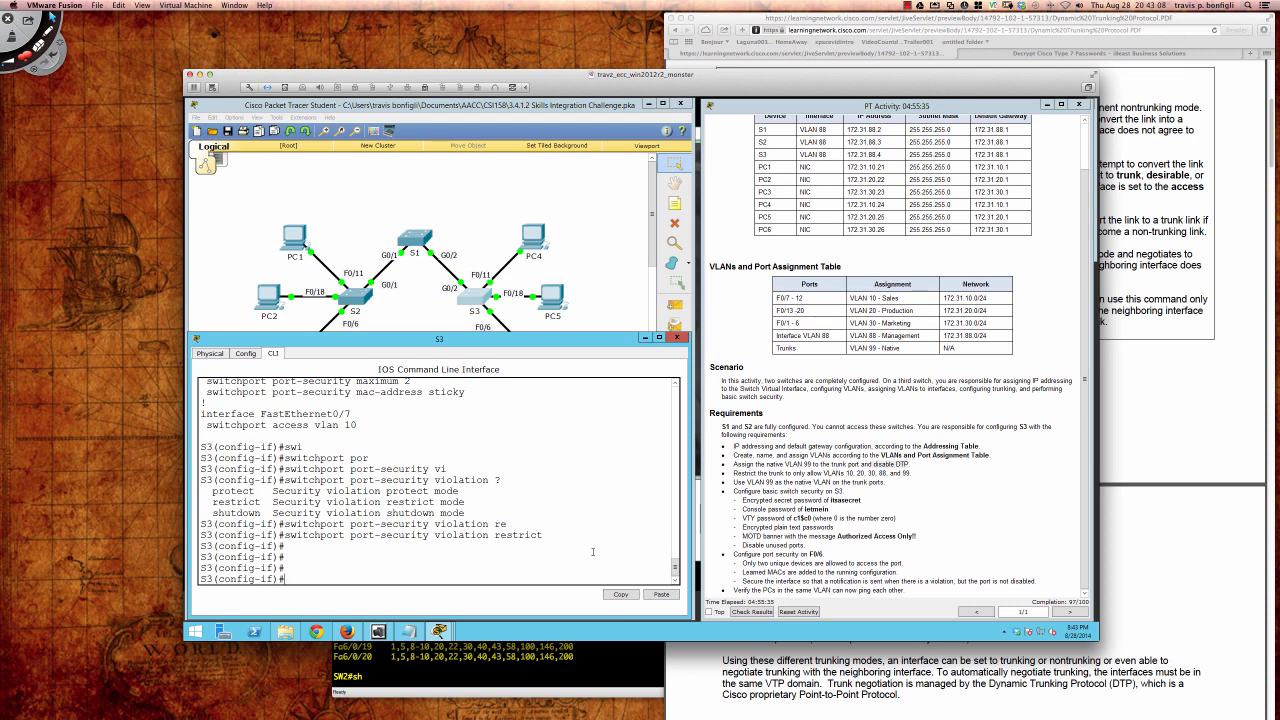
Step: Leave configuration mode and save the configuration with wri mem, closing S3's window
{"action": "type", "text": "end"}
{"action": "key", "text": "Return"}
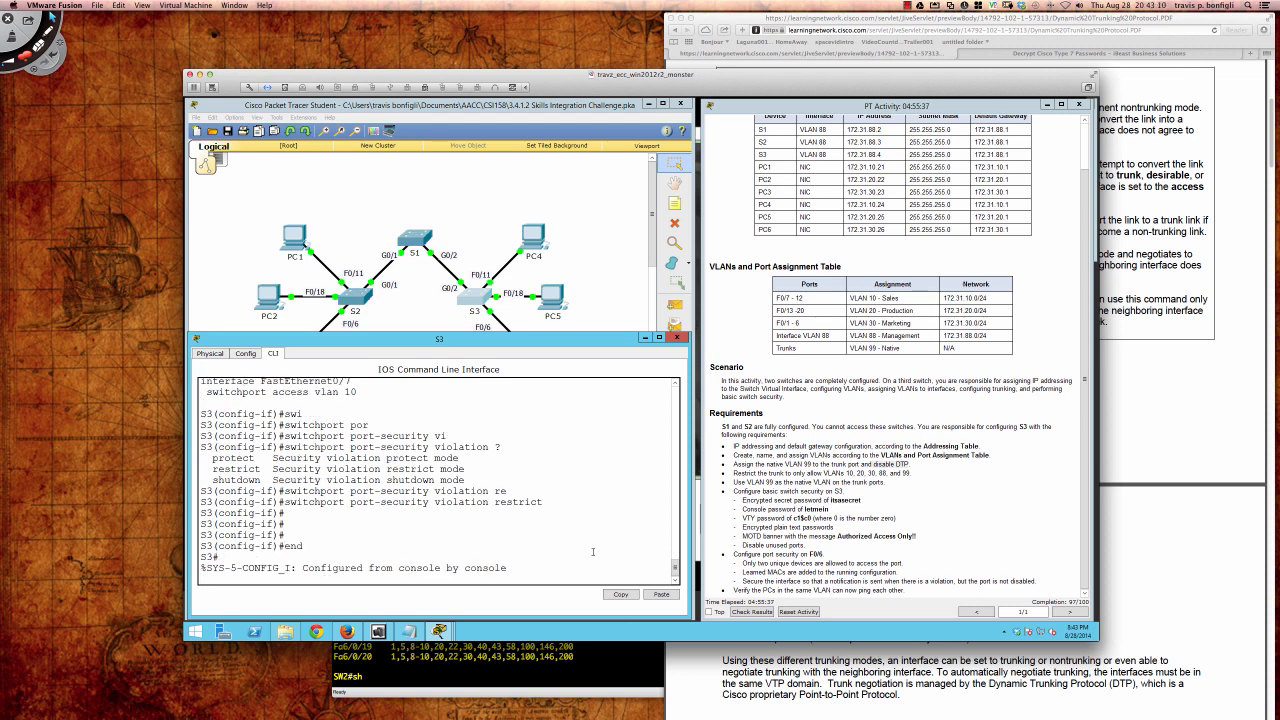
{"action": "key", "text": "Return"}
{"action": "key", "text": "Return"}
{"action": "type", "text": "wri mem"}
{"action": "key", "text": "Return"}
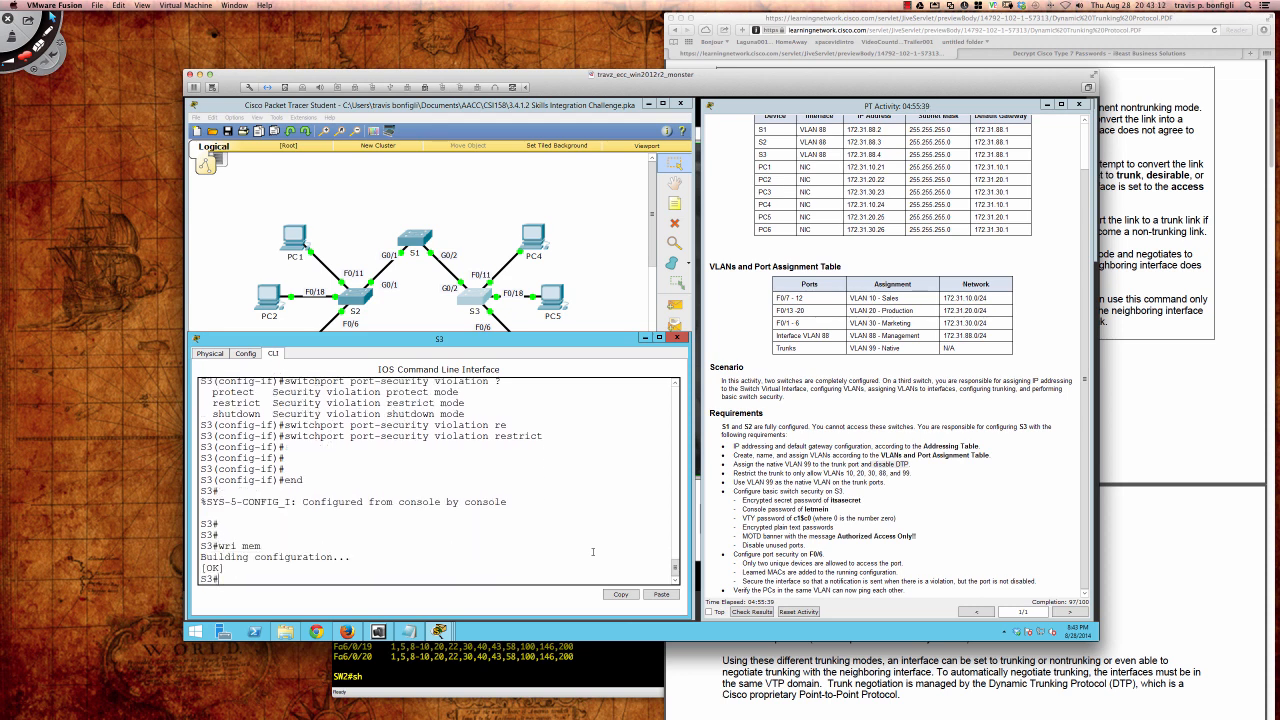
{"action": "key", "text": "Return"}
{"action": "key", "text": "Return"}
{"action": "key", "text": "Return"}
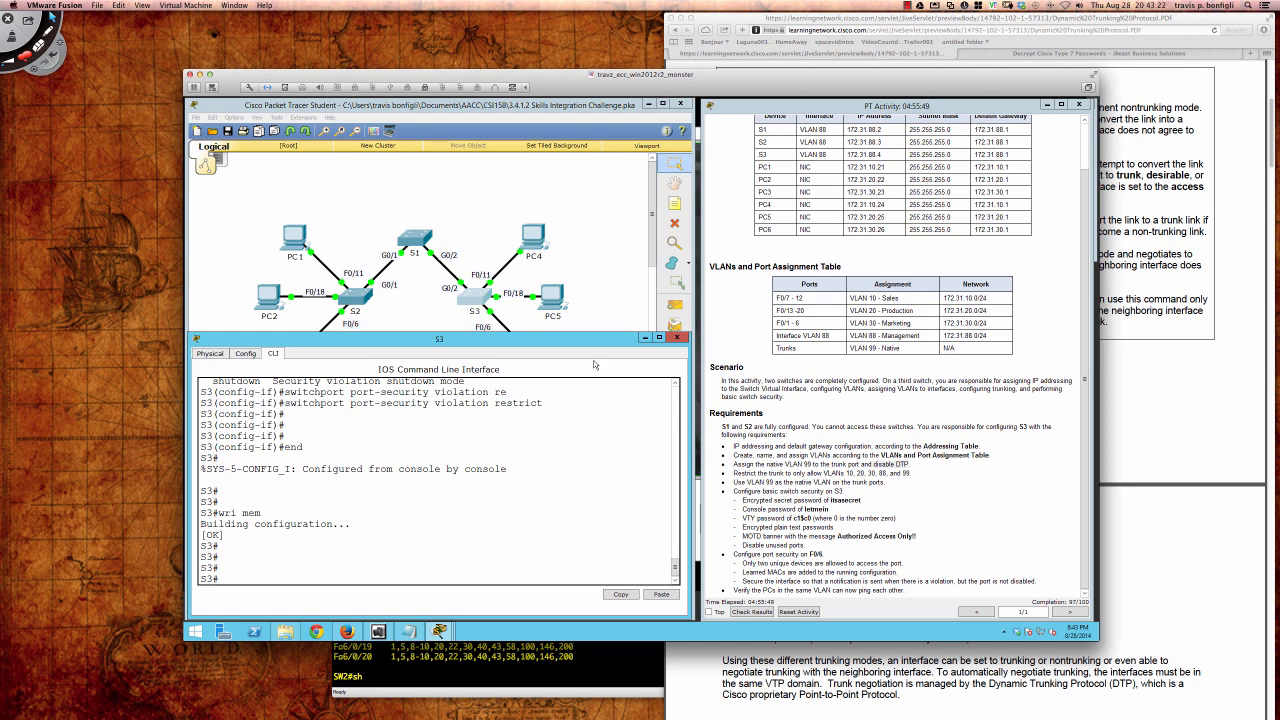
{"action": "left_click", "coordinate": [566, 254]}
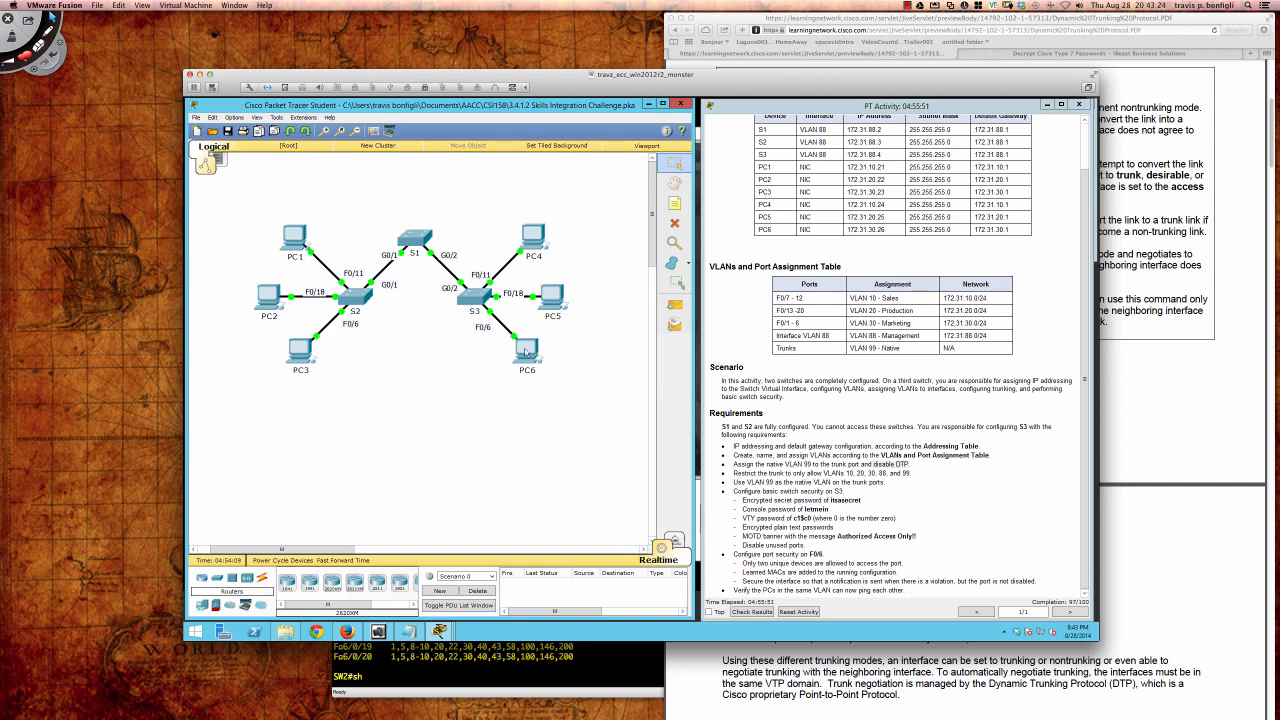
Step: Open PC4's Command Prompt from its Desktop applications
{"action": "left_click", "coordinate": [538, 242]}
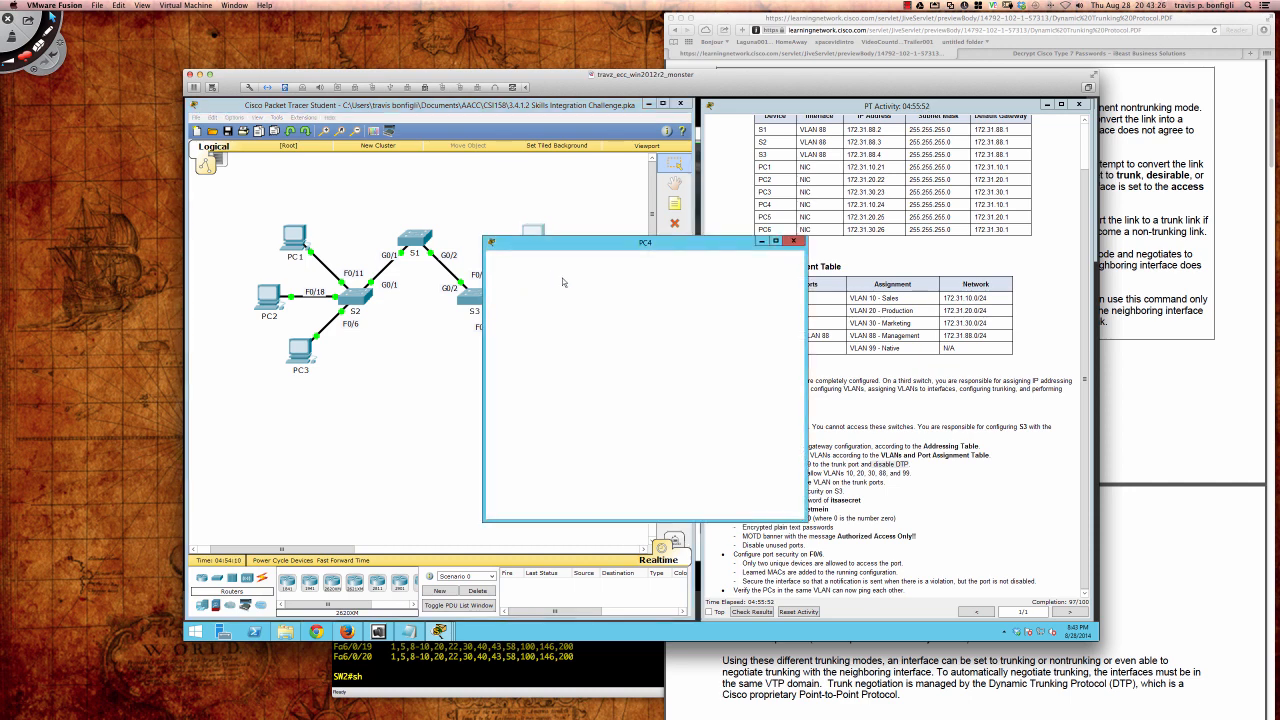
{"action": "left_click", "coordinate": [556, 262]}
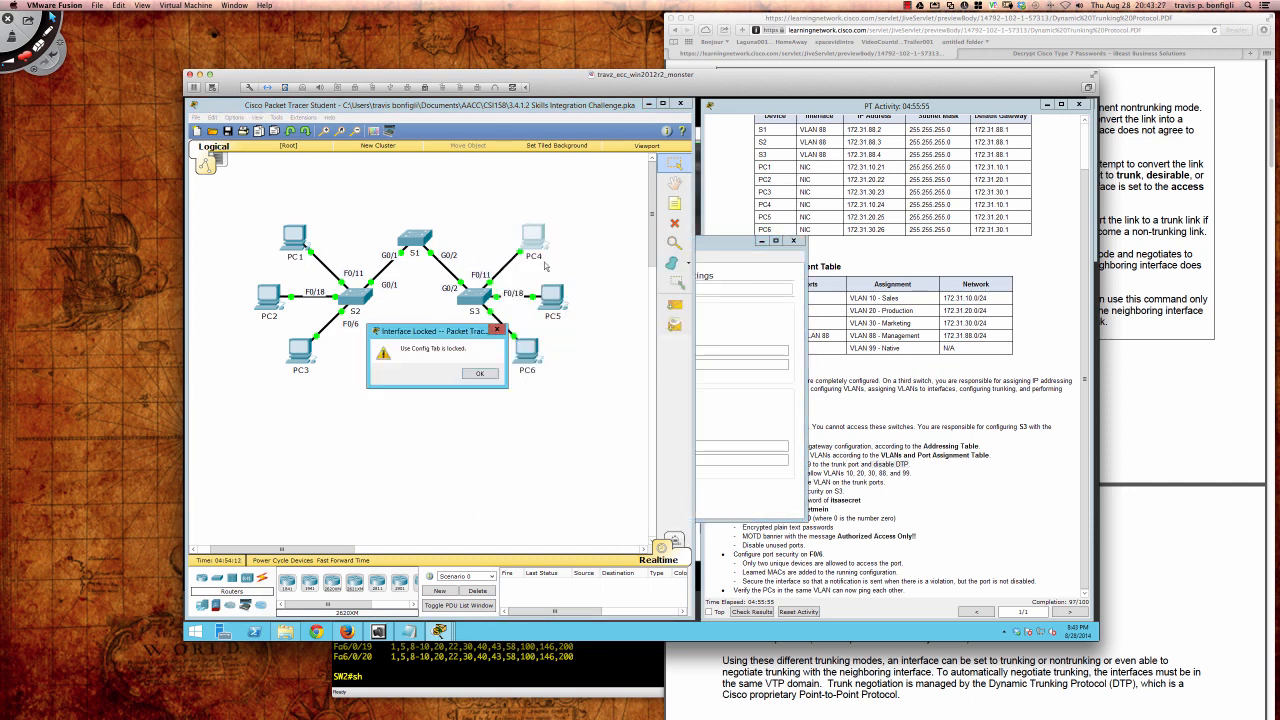
{"action": "left_click", "coordinate": [479, 373]}
{"action": "left_click", "coordinate": [544, 250]}
{"action": "left_click", "coordinate": [578, 258]}
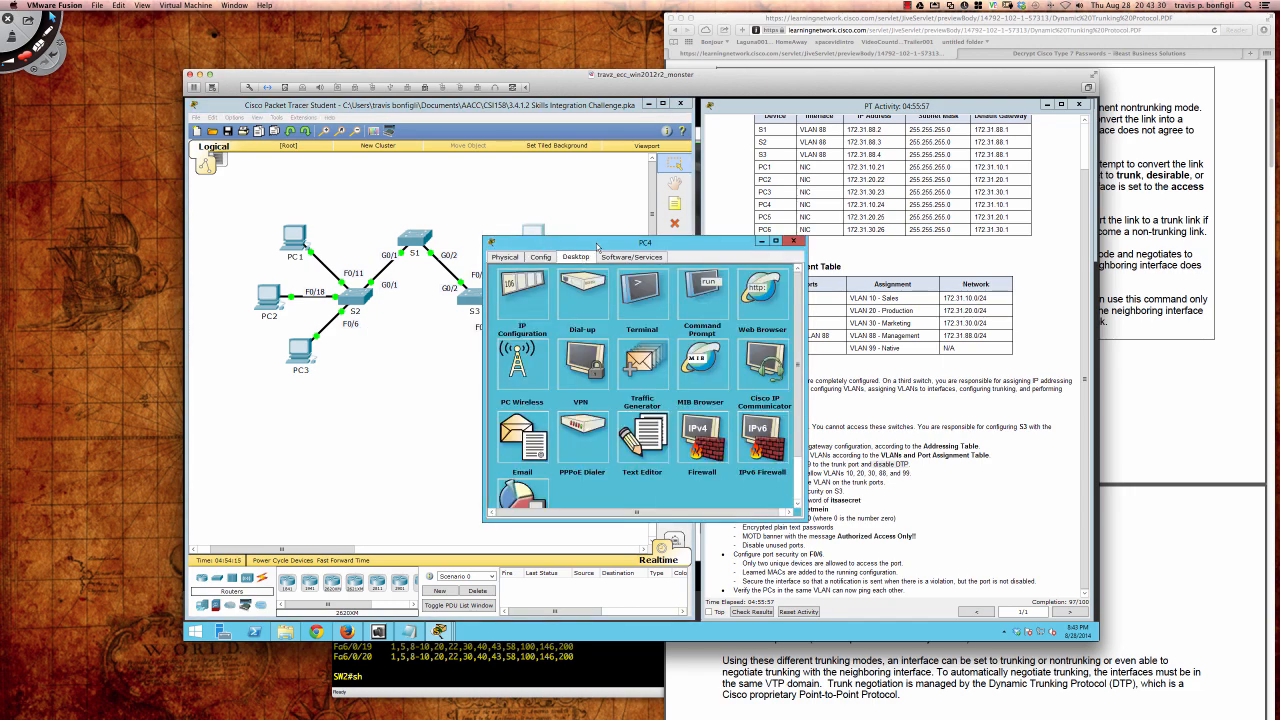
{"action": "left_click_drag", "start_coordinate": [601, 244], "coordinate": [530, 380]}
{"action": "left_click", "coordinate": [622, 430]}
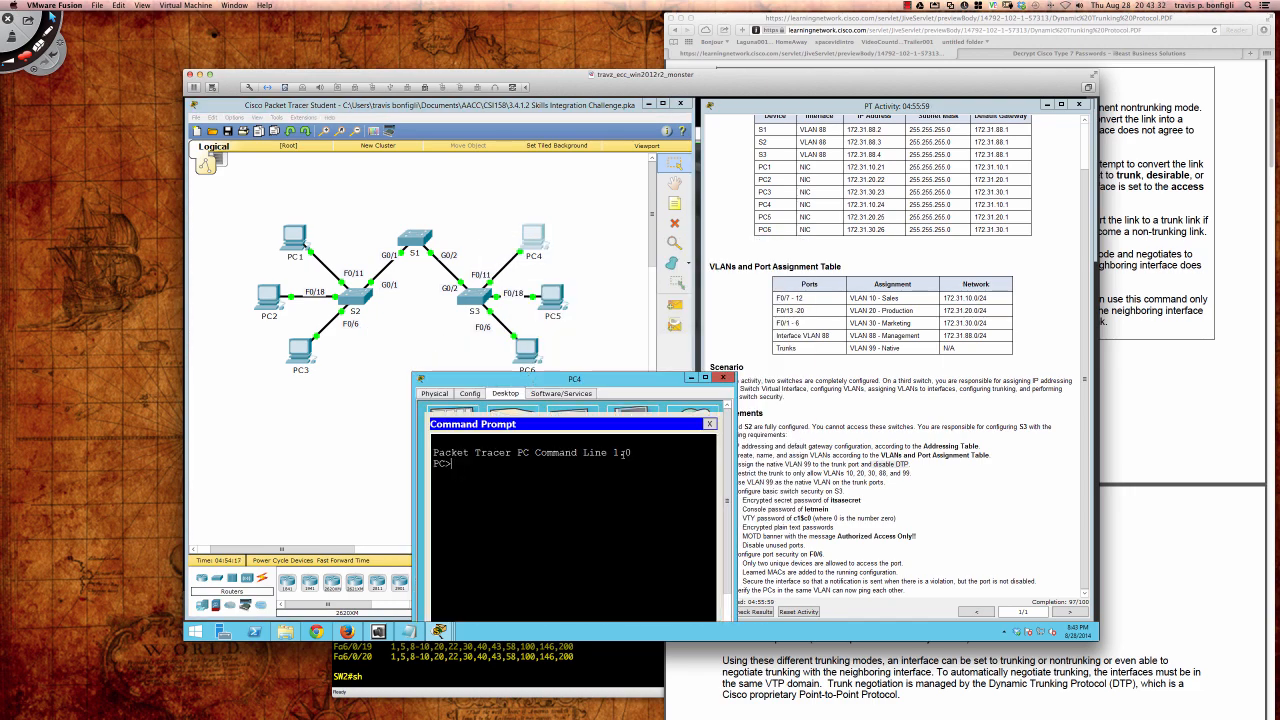
Step: Ping 172.31.10.21 from PC4, getting 4 of 4 replies, then close its window
{"action": "type", "text": "ping"}
{"action": "type", "text": ".31.10.21"}
{"action": "key", "text": "Return"}
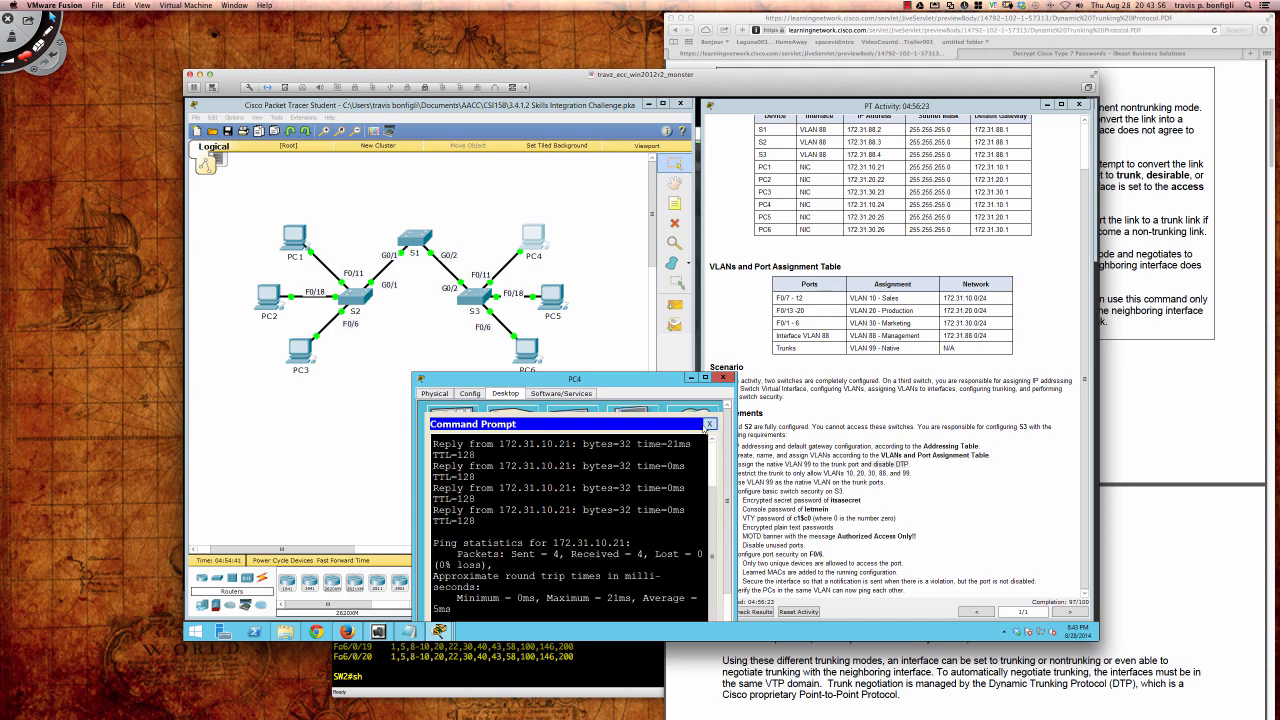
{"action": "left_click", "coordinate": [709, 424]}
{"action": "left_click", "coordinate": [722, 378]}
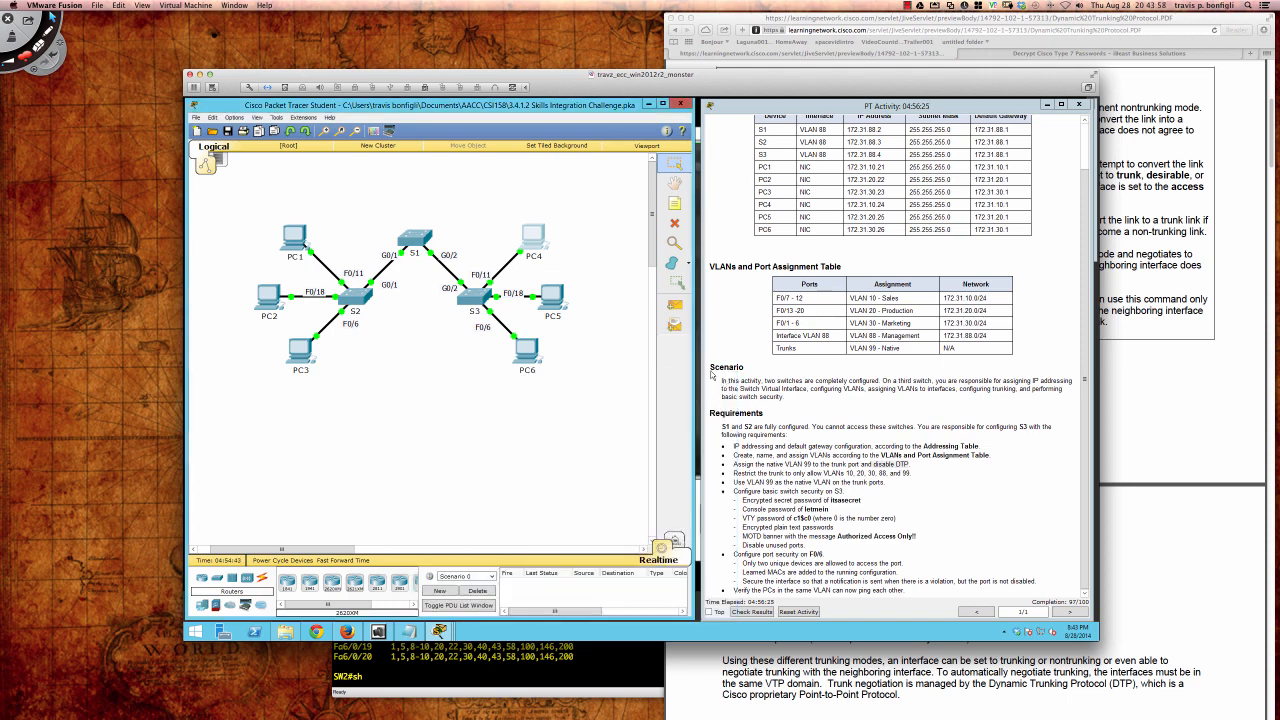
Step: Ping 172.31.20.22 from PC5's Command Prompt and close PC5's window
{"action": "left_click", "coordinate": [552, 297]}
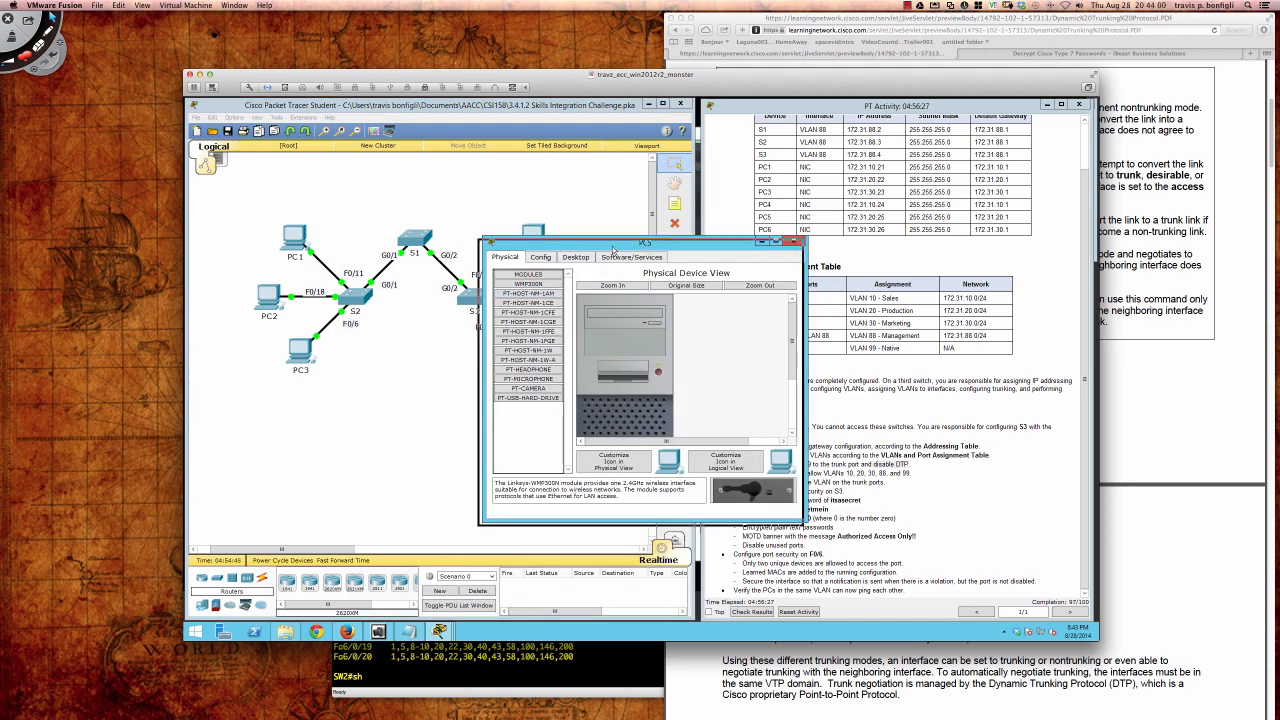
{"action": "left_click_drag", "start_coordinate": [619, 245], "coordinate": [476, 342]}
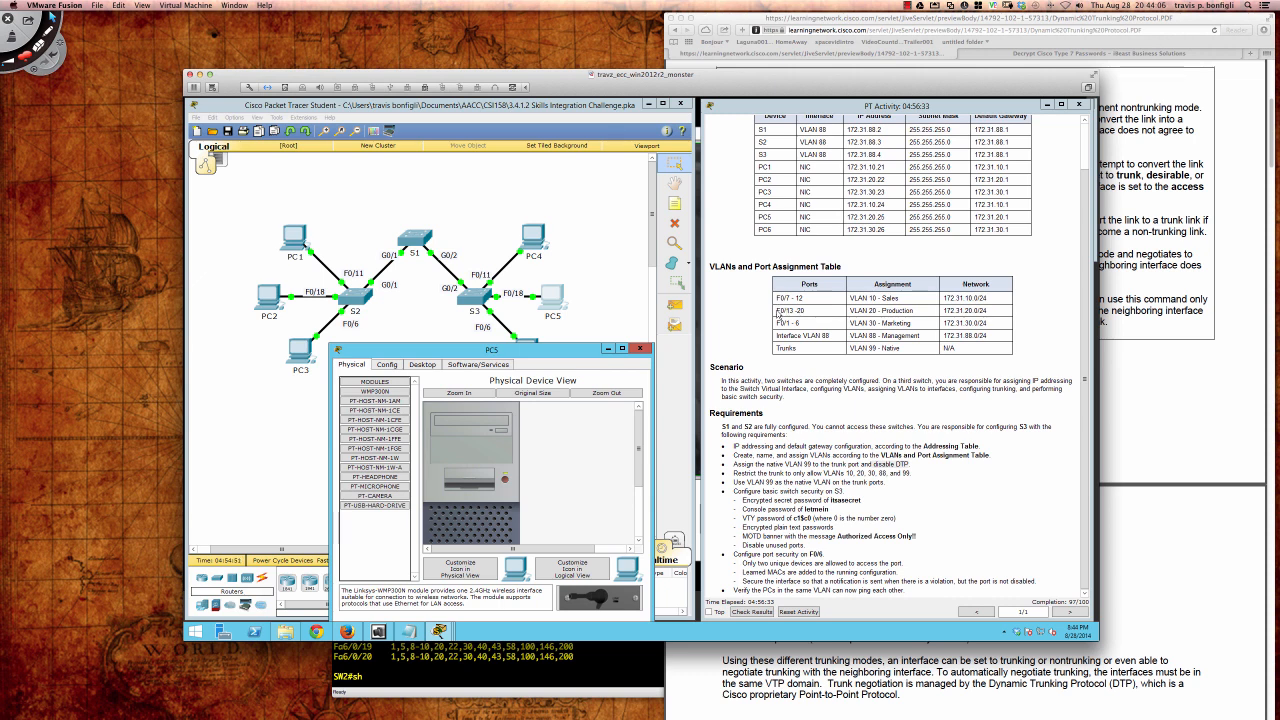
{"action": "left_click_drag", "start_coordinate": [777, 311], "coordinate": [926, 311]}
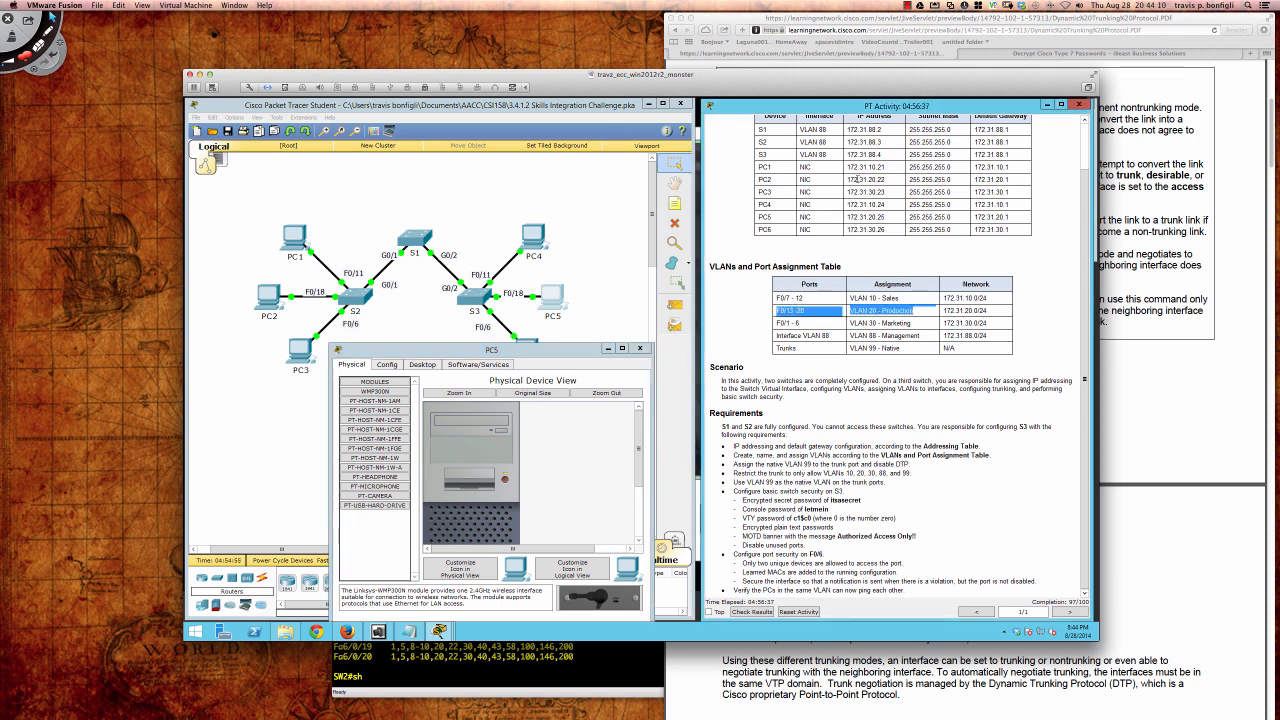
{"action": "left_click", "coordinate": [438, 364]}
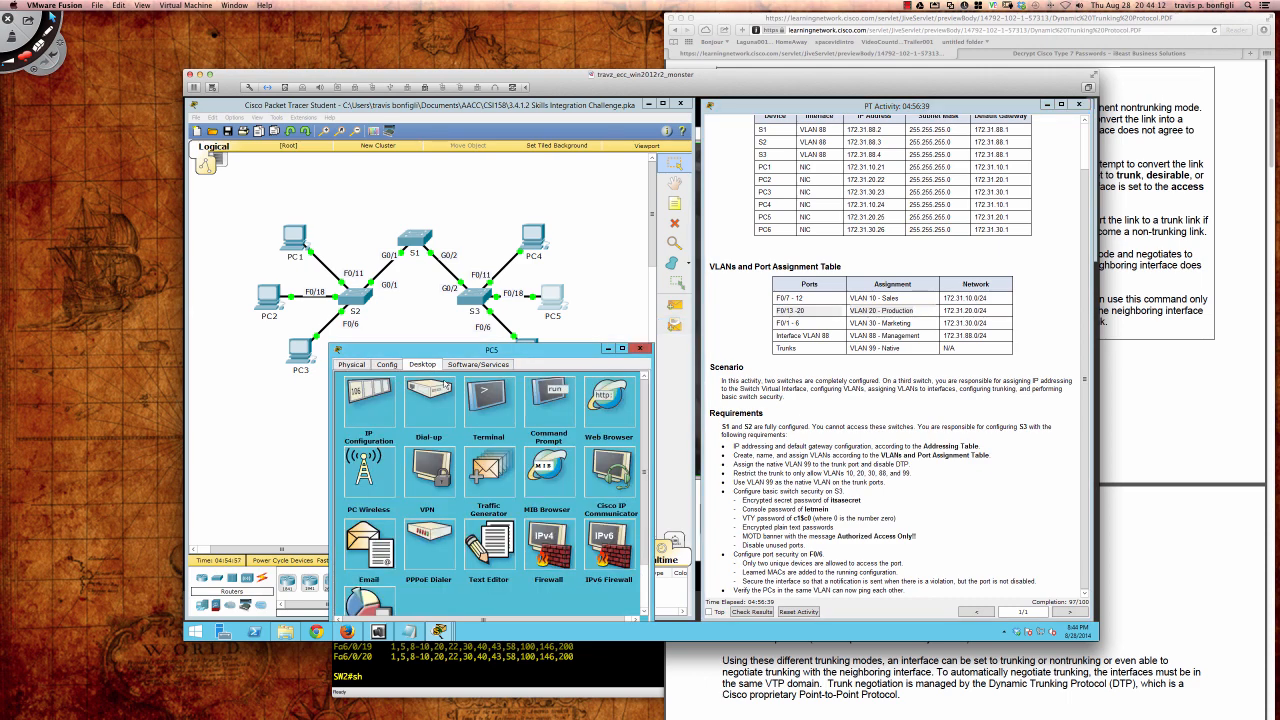
{"action": "left_click", "coordinate": [570, 408]}
{"action": "type", "text": "png"}
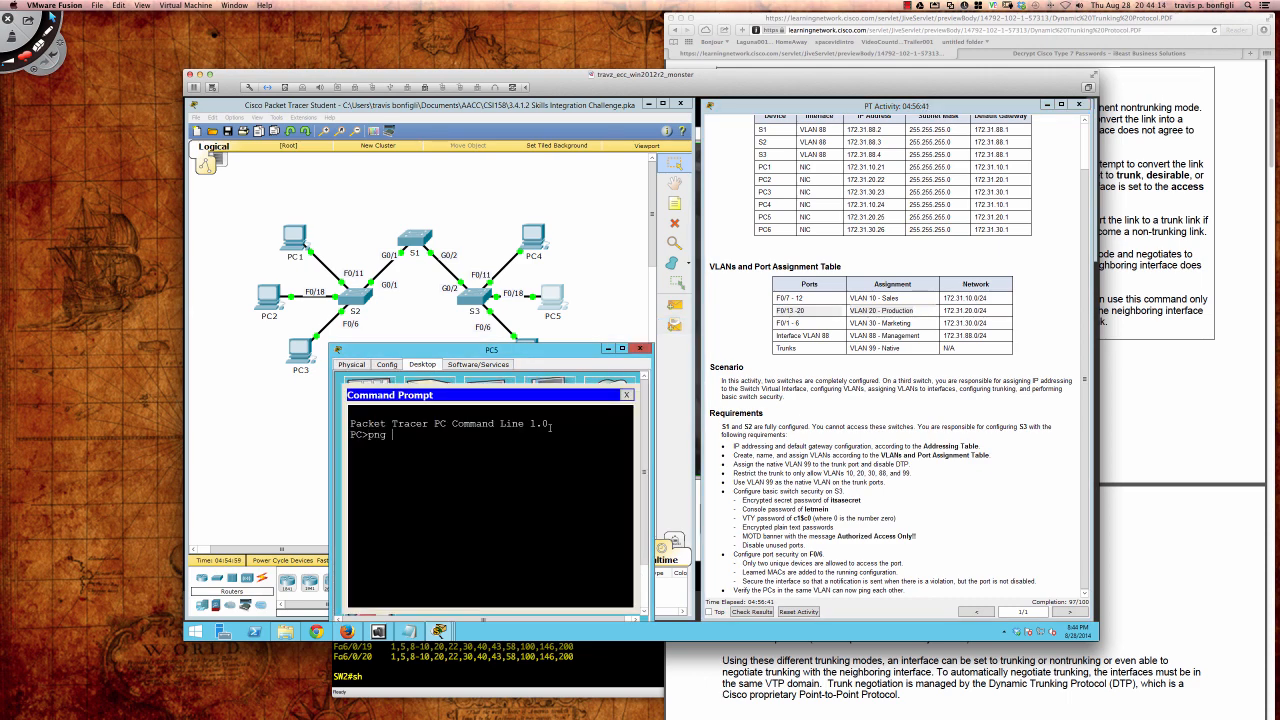
{"action": "key", "text": "BackSpace"}
{"action": "key", "text": "BackSpace"}
{"action": "key", "text": "BackSpace"}
{"action": "type", "text": "ing 172.31."}
{"action": "key", "text": "Return"}
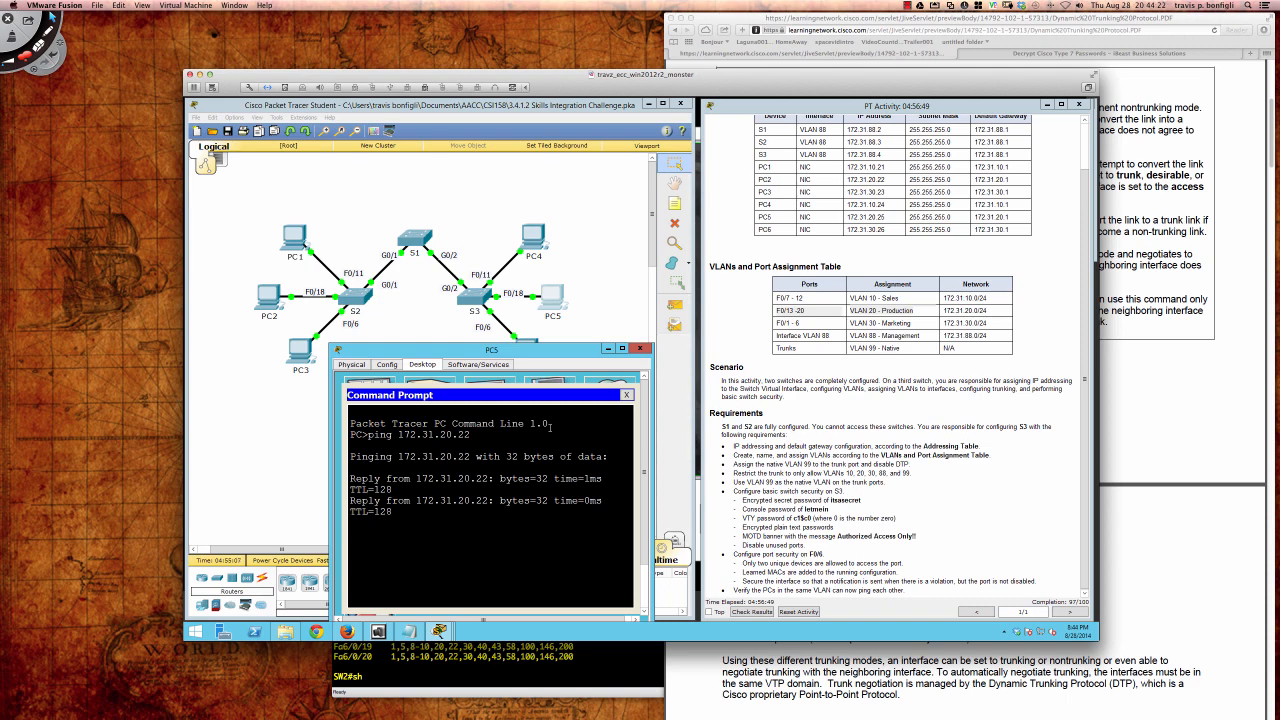
{"action": "left_click", "coordinate": [639, 348]}
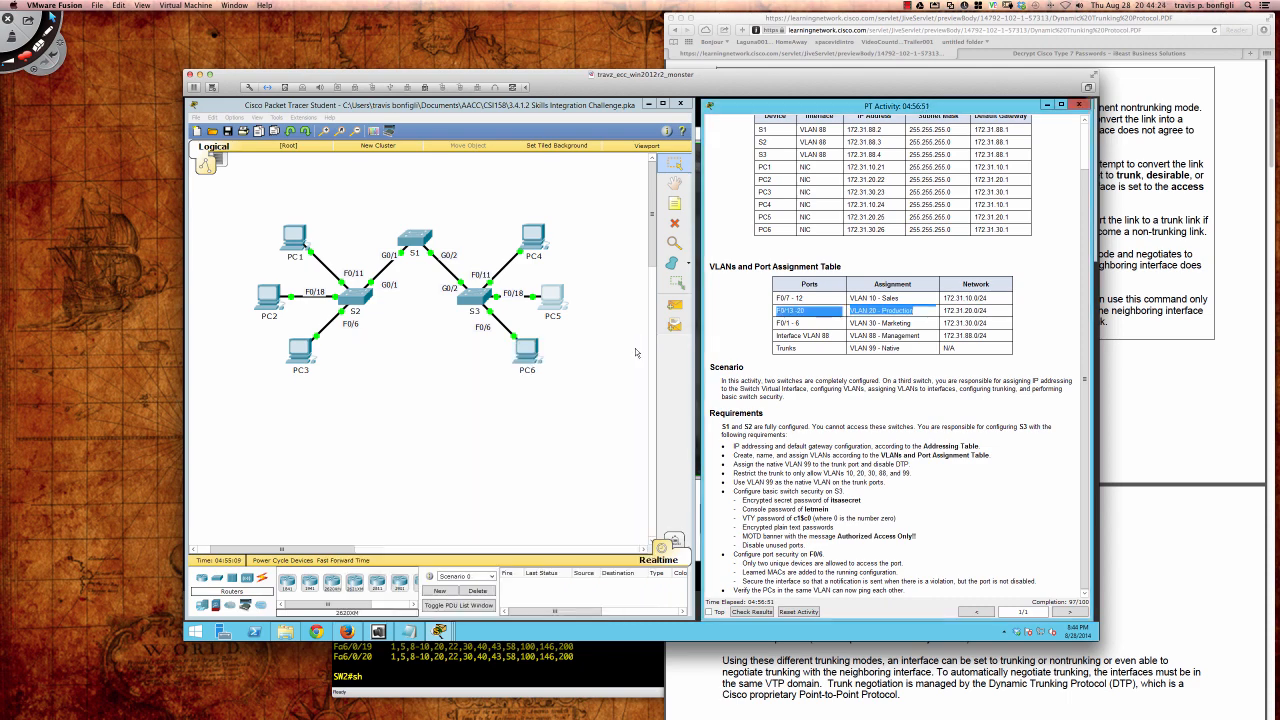
Step: From PC6's Command Prompt, ping 172.31.30.23 successfully, then ping 172.31.10.21
{"action": "left_click", "coordinate": [529, 350]}
{"action": "left_click_drag", "start_coordinate": [644, 247], "coordinate": [462, 355]}
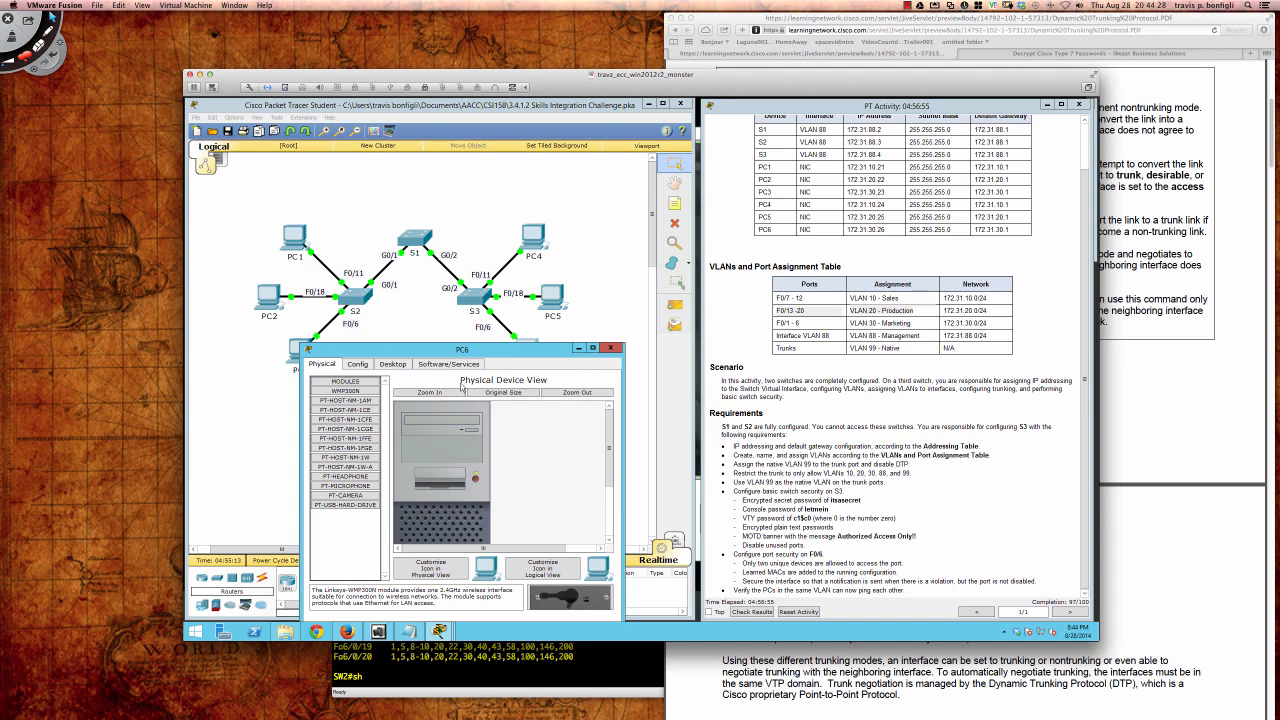
{"action": "left_click", "coordinate": [393, 364]}
{"action": "left_click", "coordinate": [524, 398]}
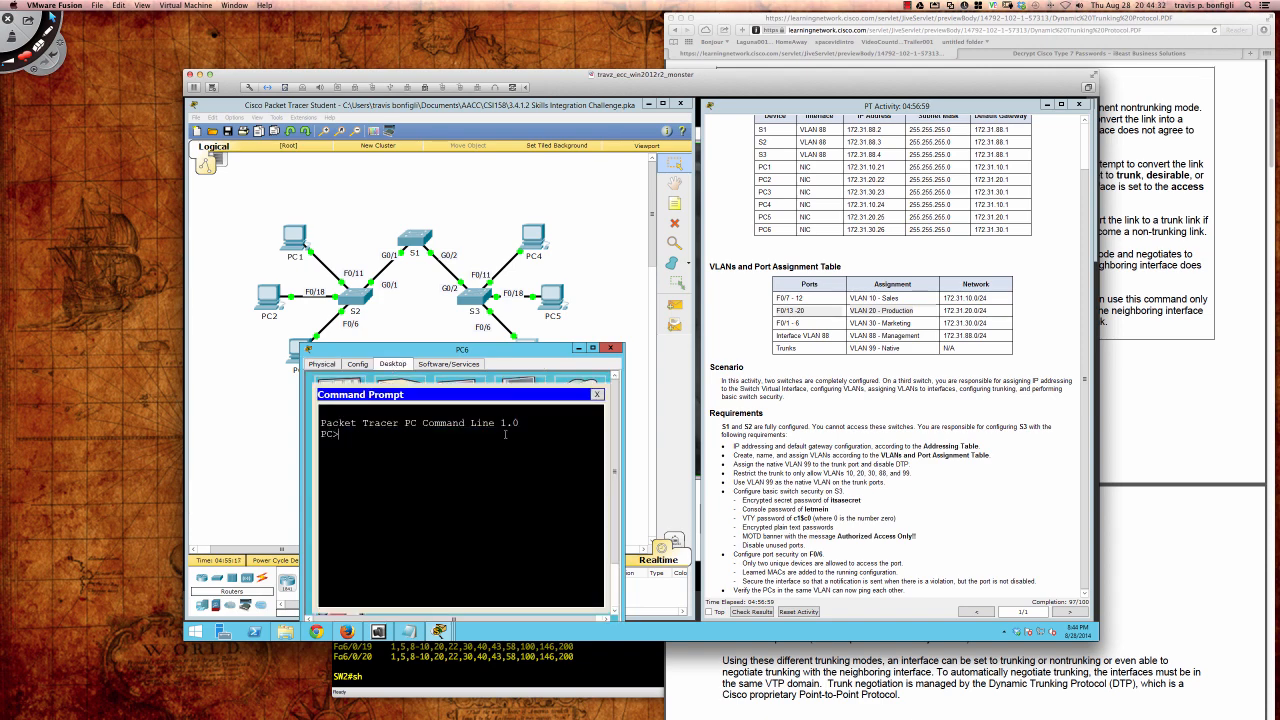
{"action": "type", "text": "ping 172.31.30.23"}
{"action": "key", "text": "Return"}
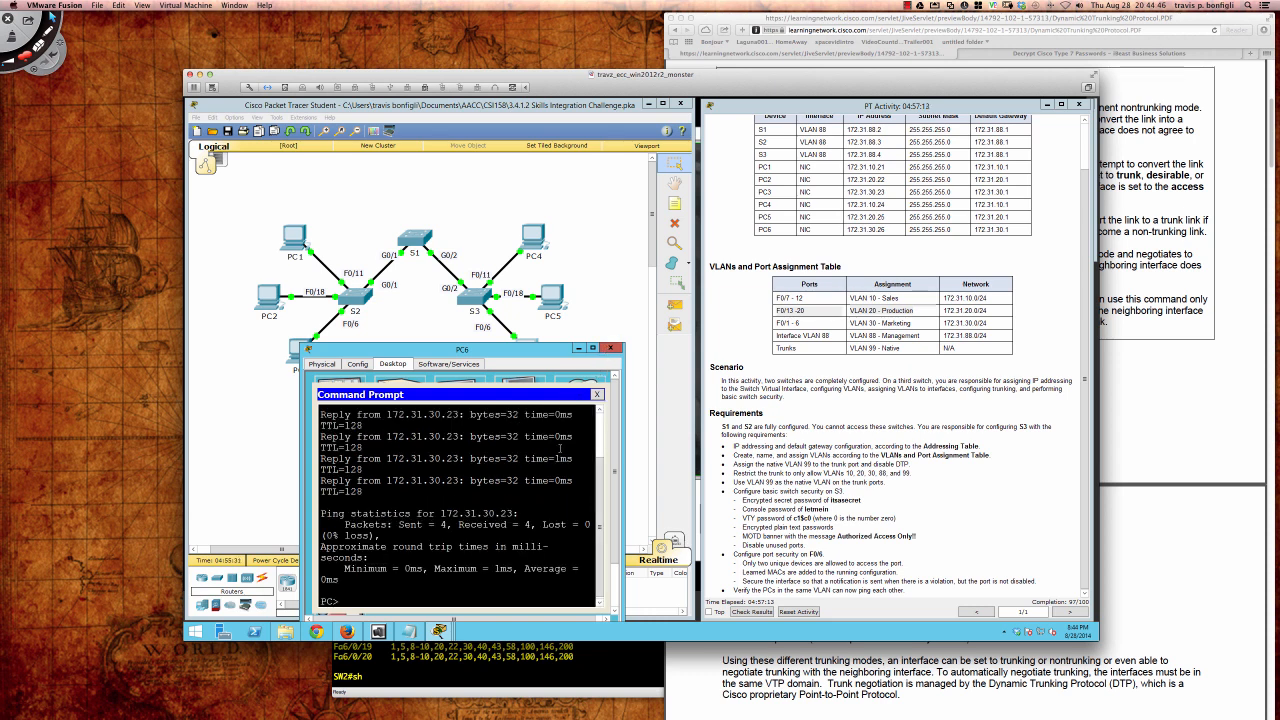
{"action": "key", "text": "Return"}
{"action": "key", "text": "Return"}
{"action": "key", "text": "Return"}
{"action": "key", "text": "Return"}
{"action": "key", "text": "Return"}
{"action": "key", "text": "Return"}
{"action": "key", "text": "Return"}
{"action": "key", "text": "Return"}
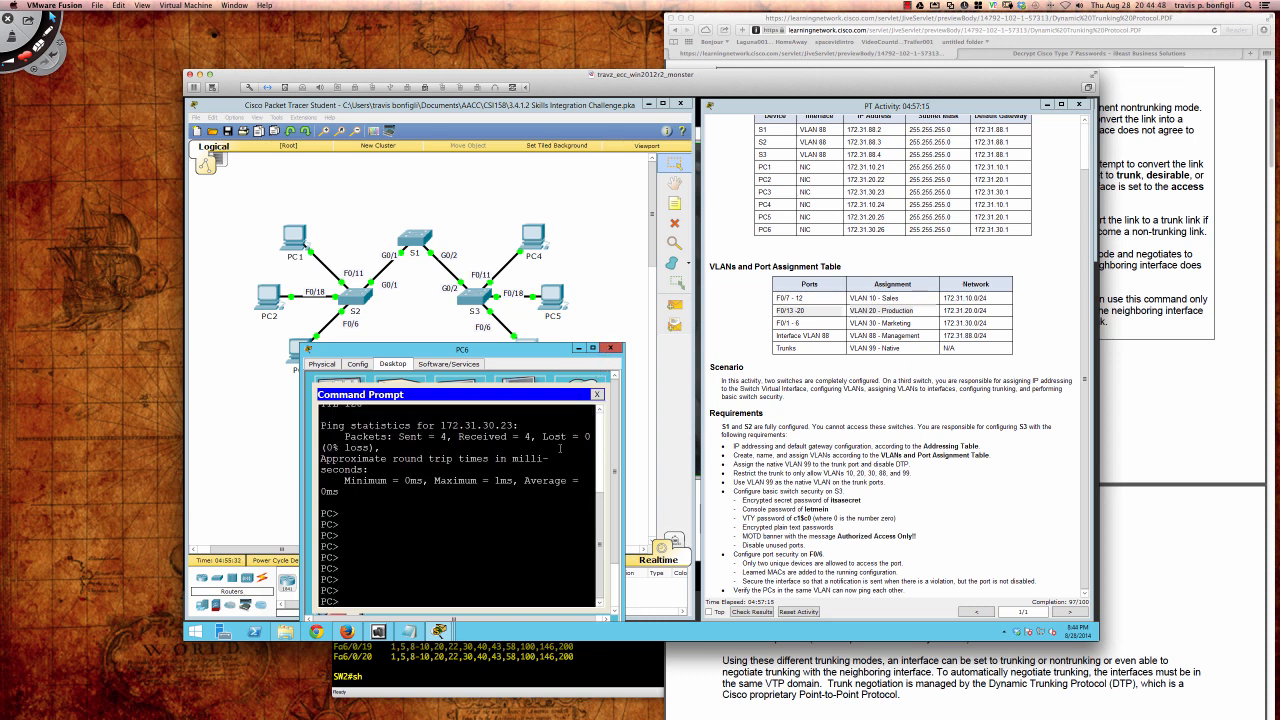
{"action": "type", "text": "ping 172.1"}
{"action": "type", "text": "1.10.21"}
{"action": "key", "text": "Return"}
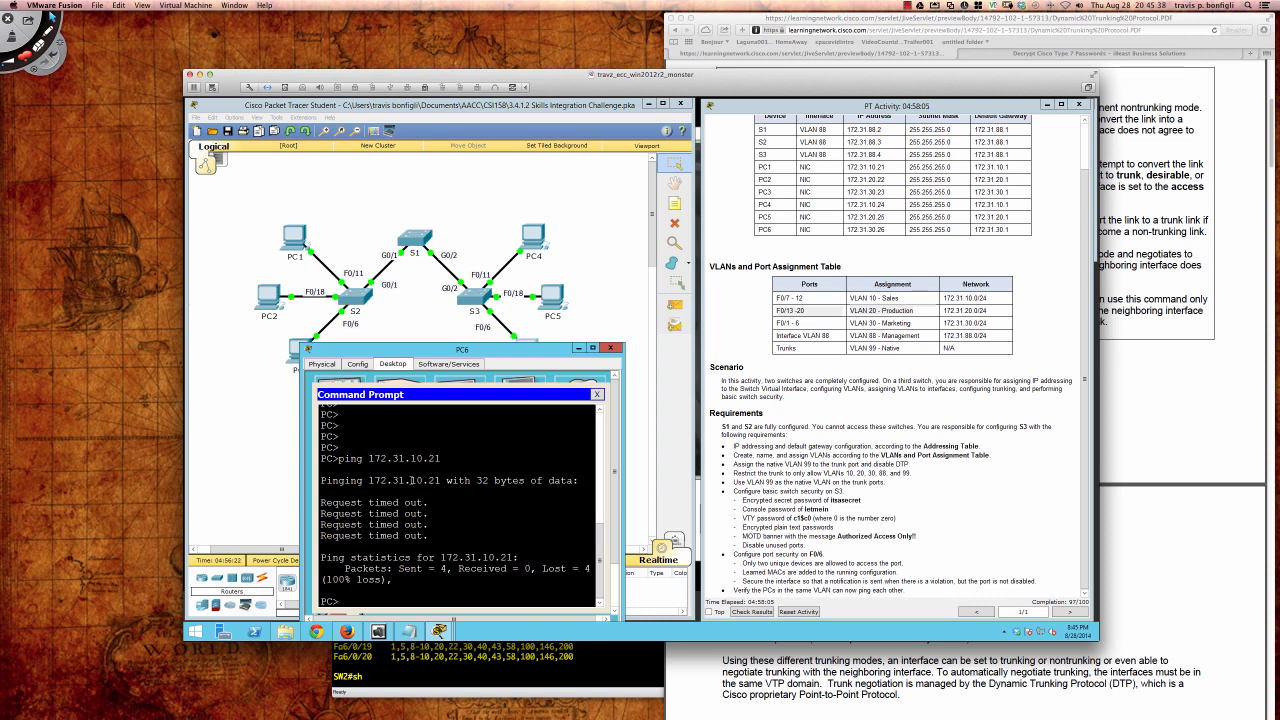
Step: Close PC6 and check the activity results, showing the Assessment Items list
{"action": "left_click", "coordinate": [607, 349]}
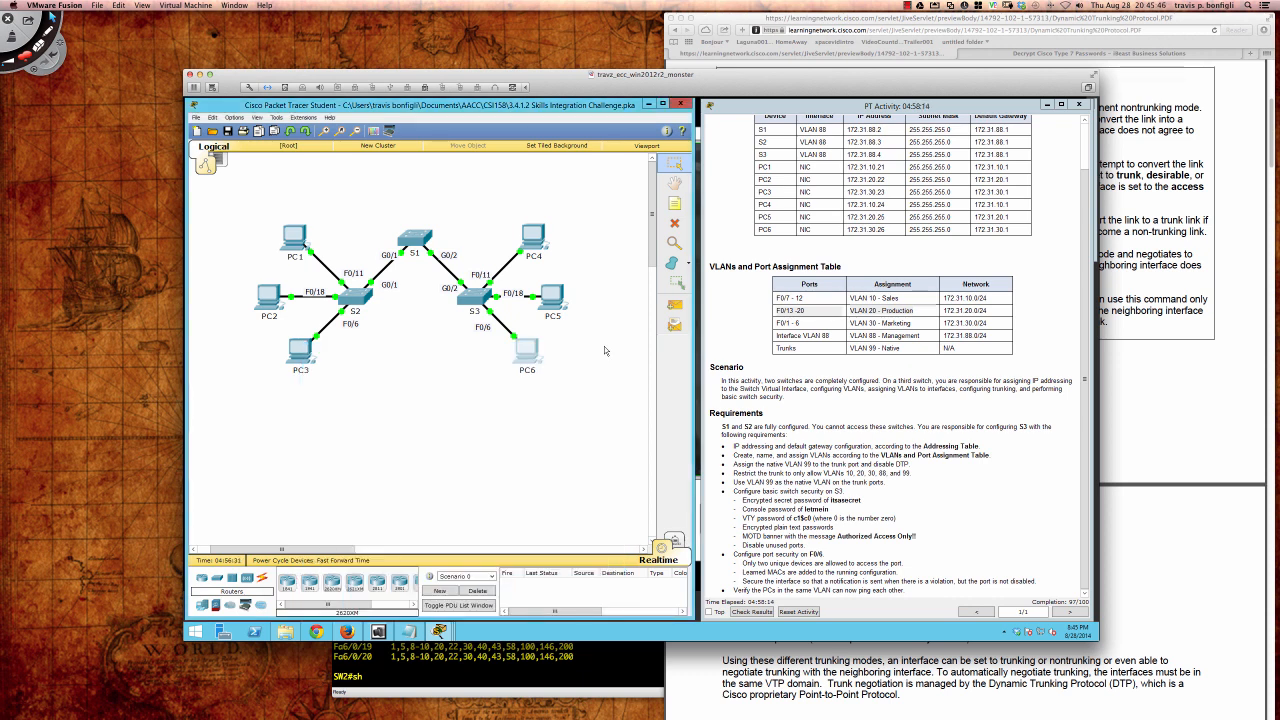
{"action": "left_click", "coordinate": [762, 318]}
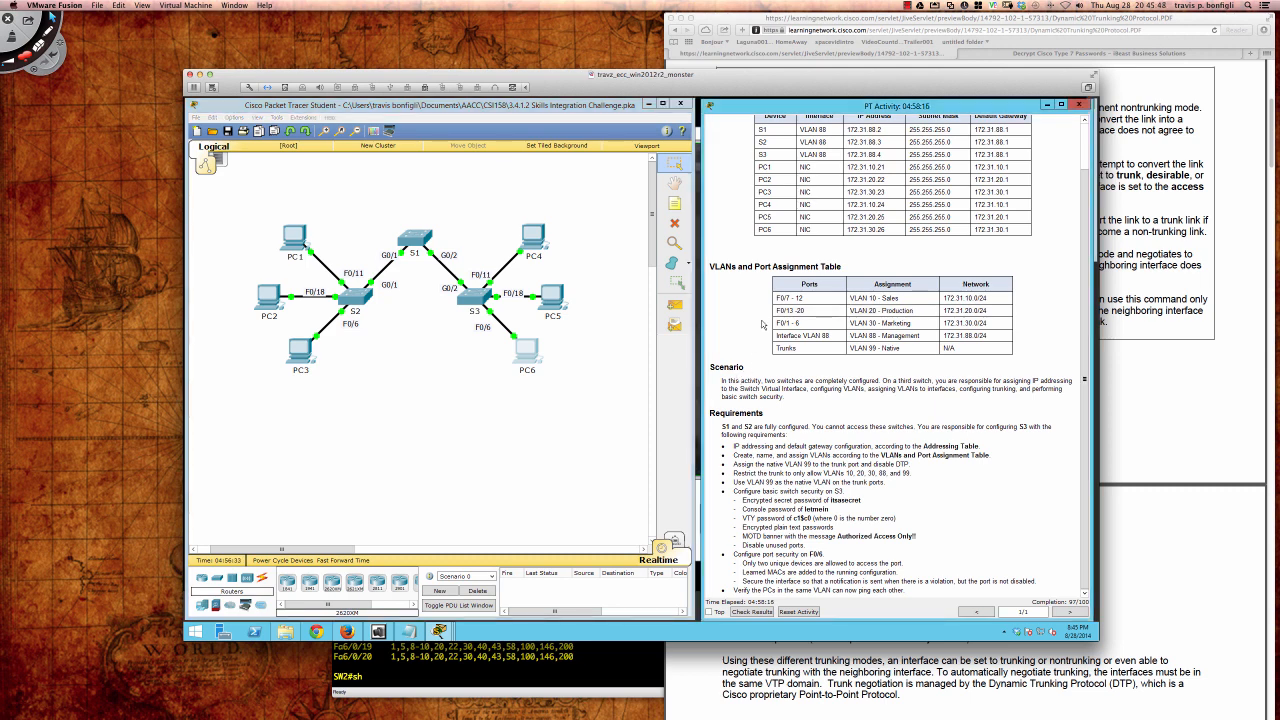
{"action": "left_click", "coordinate": [766, 613]}
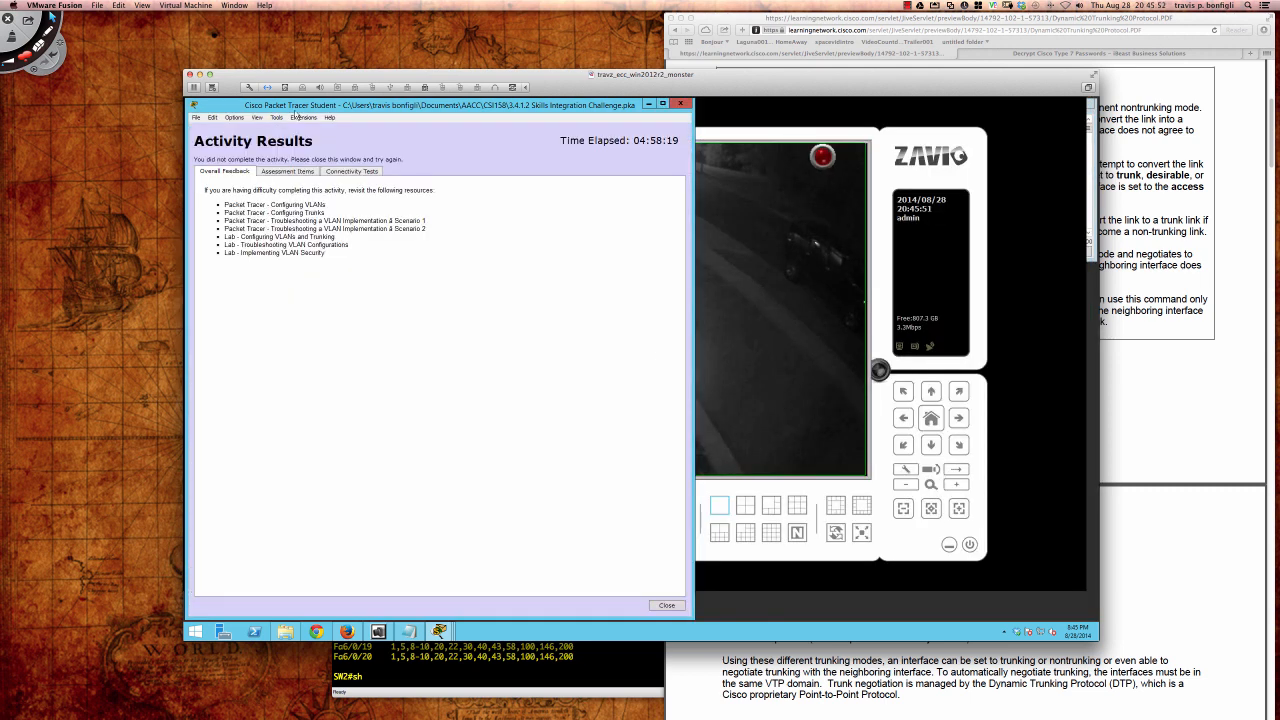
{"action": "left_click", "coordinate": [287, 171]}
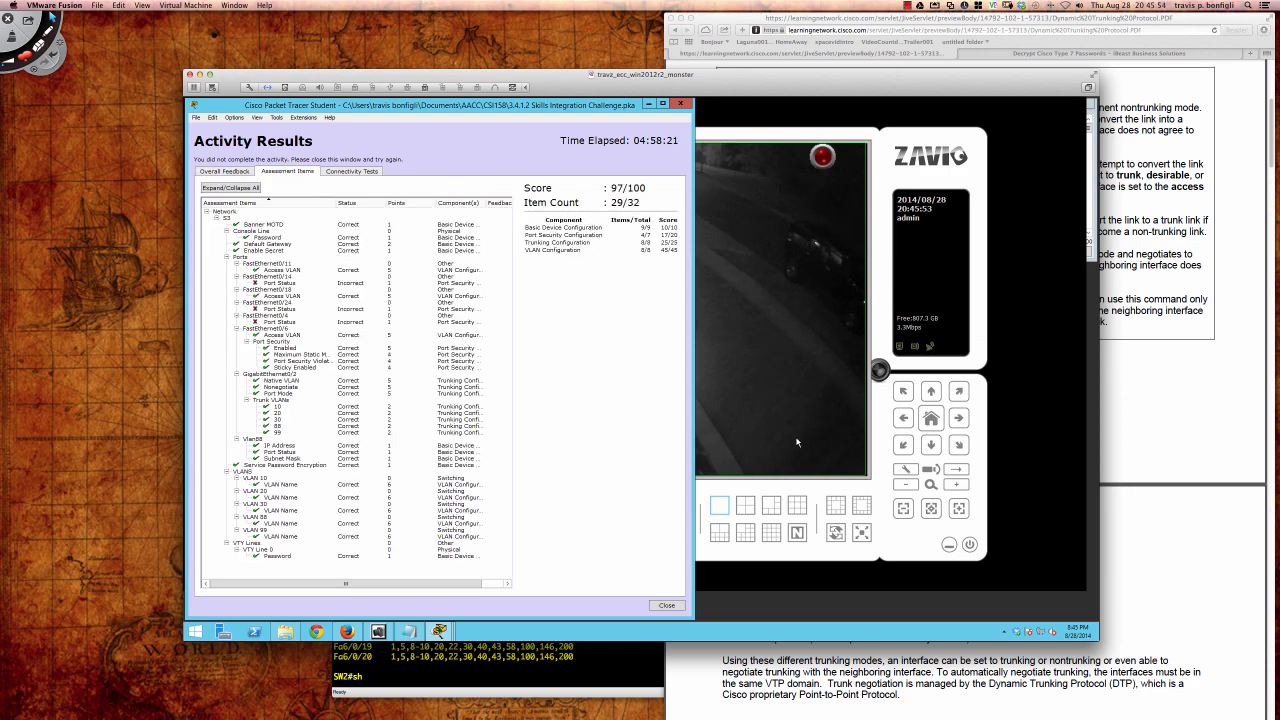
{"action": "left_click", "coordinate": [949, 544]}
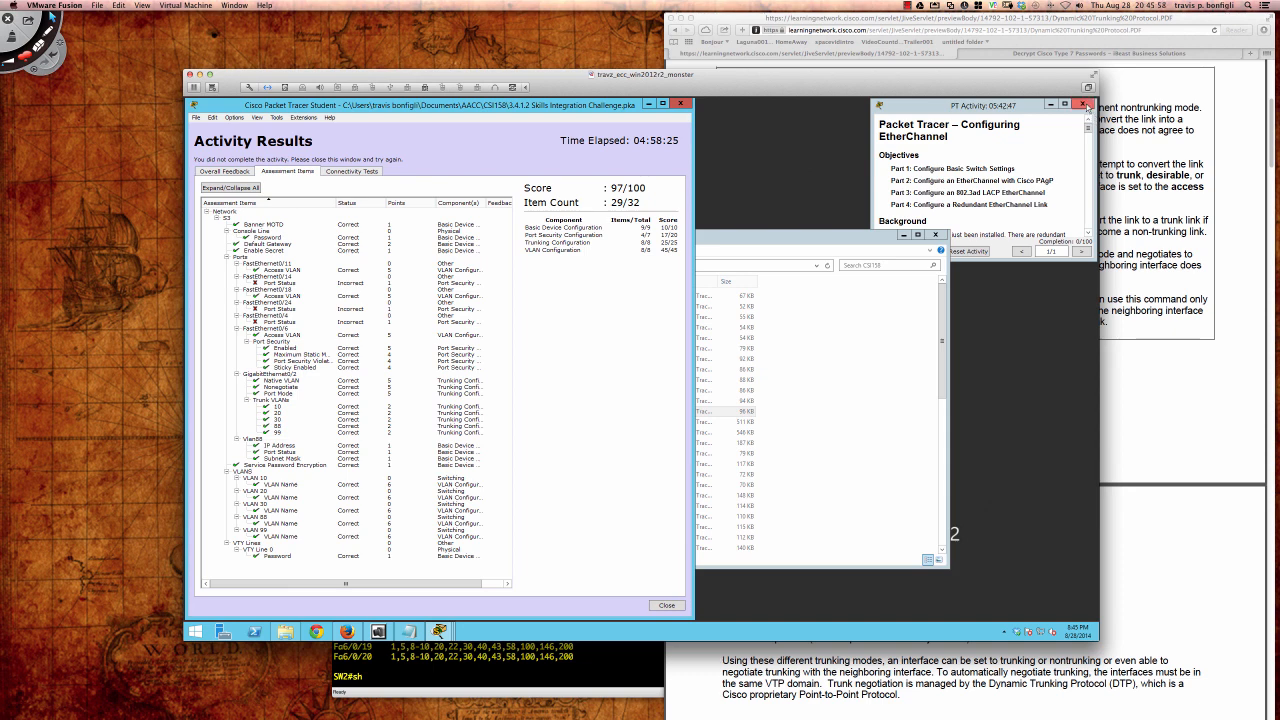
{"action": "left_click", "coordinate": [1083, 104]}
{"action": "left_click", "coordinate": [903, 234]}
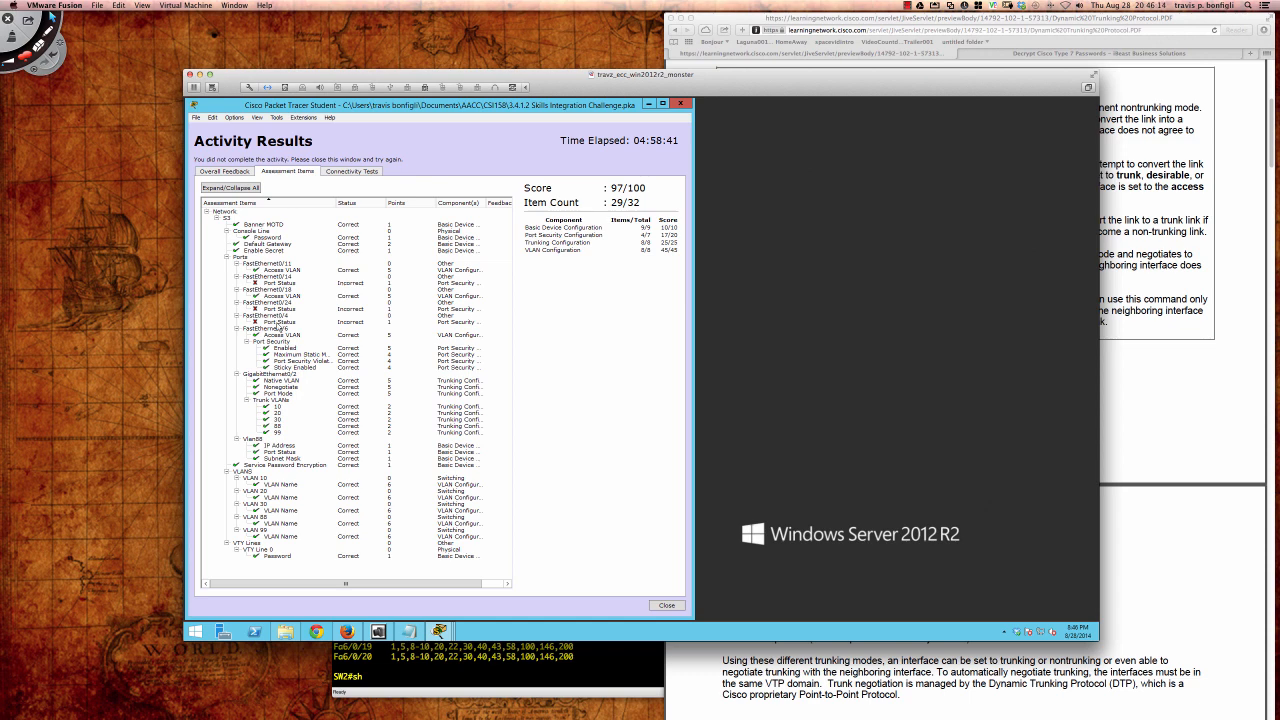
Step: Inspect the incorrect Port Status items for Fa0/4, Fa0/24 and Fa0/14
{"action": "left_click", "coordinate": [440, 322]}
{"action": "left_click", "coordinate": [450, 309]}
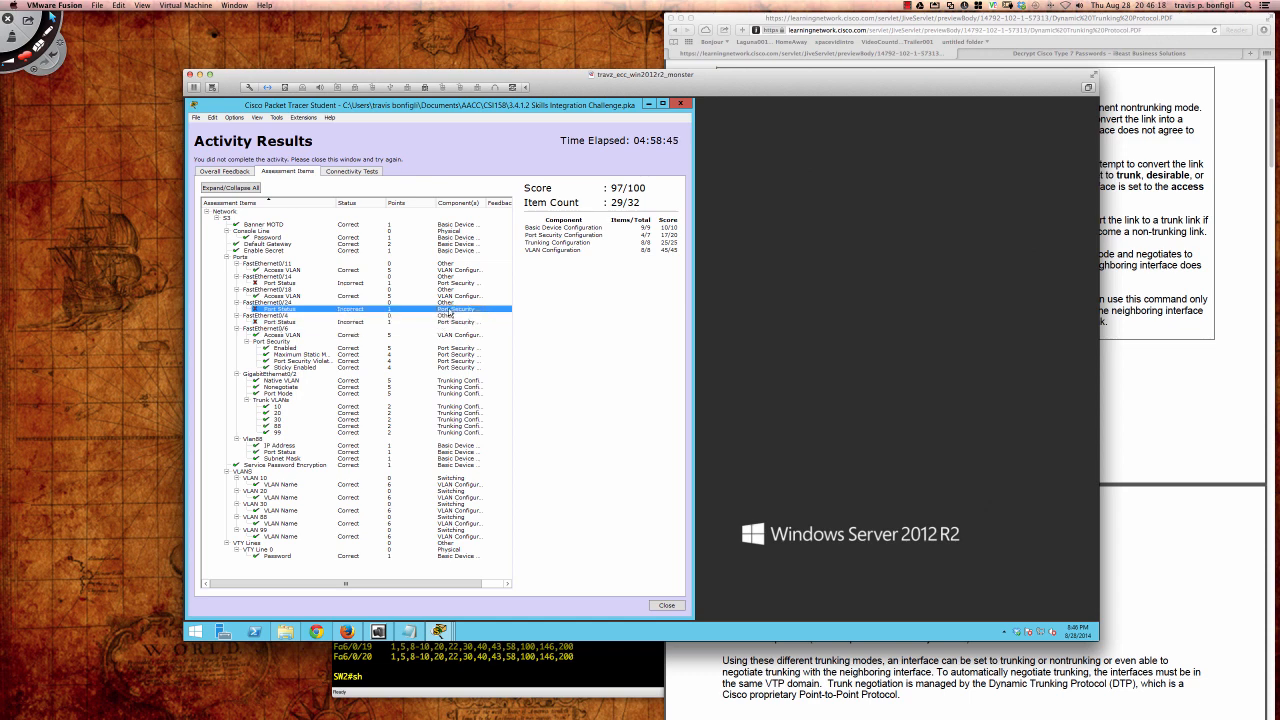
{"action": "left_click", "coordinate": [450, 285]}
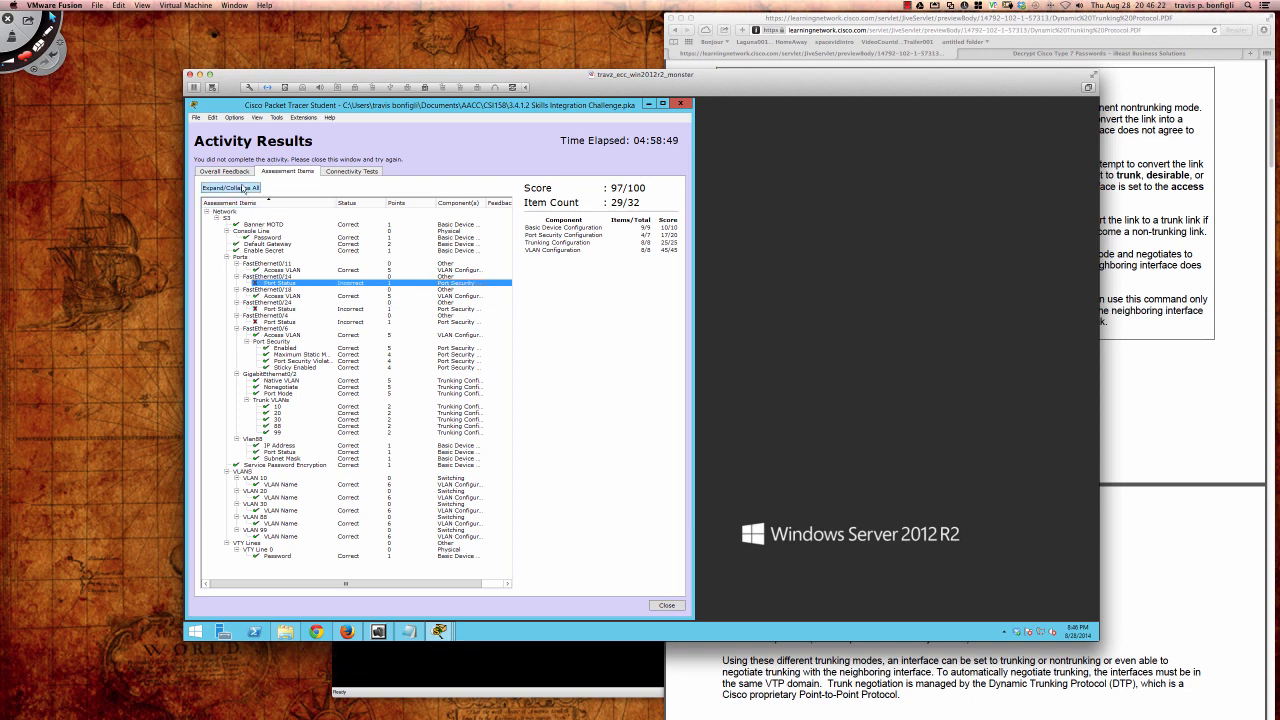
{"action": "left_click", "coordinate": [681, 105]}
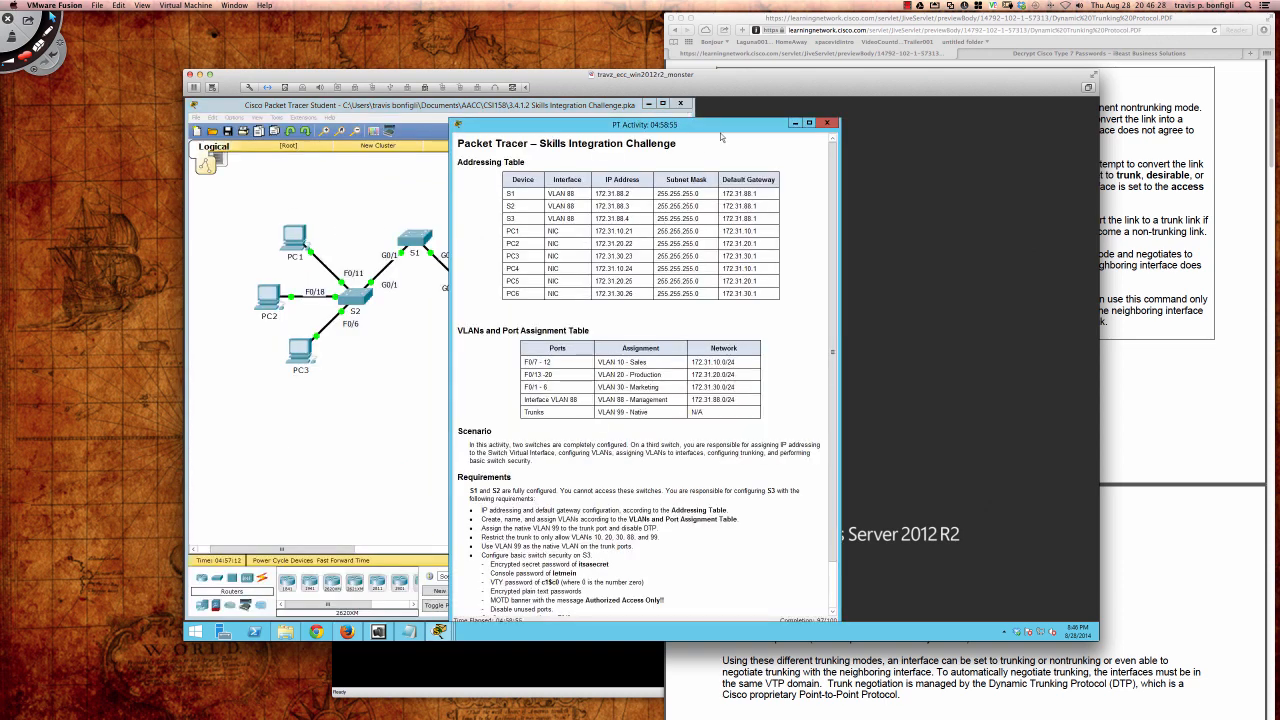
Step: Move the activity instructions aside and reopen switch S3's command line
{"action": "left_click_drag", "start_coordinate": [709, 128], "coordinate": [959, 109]}
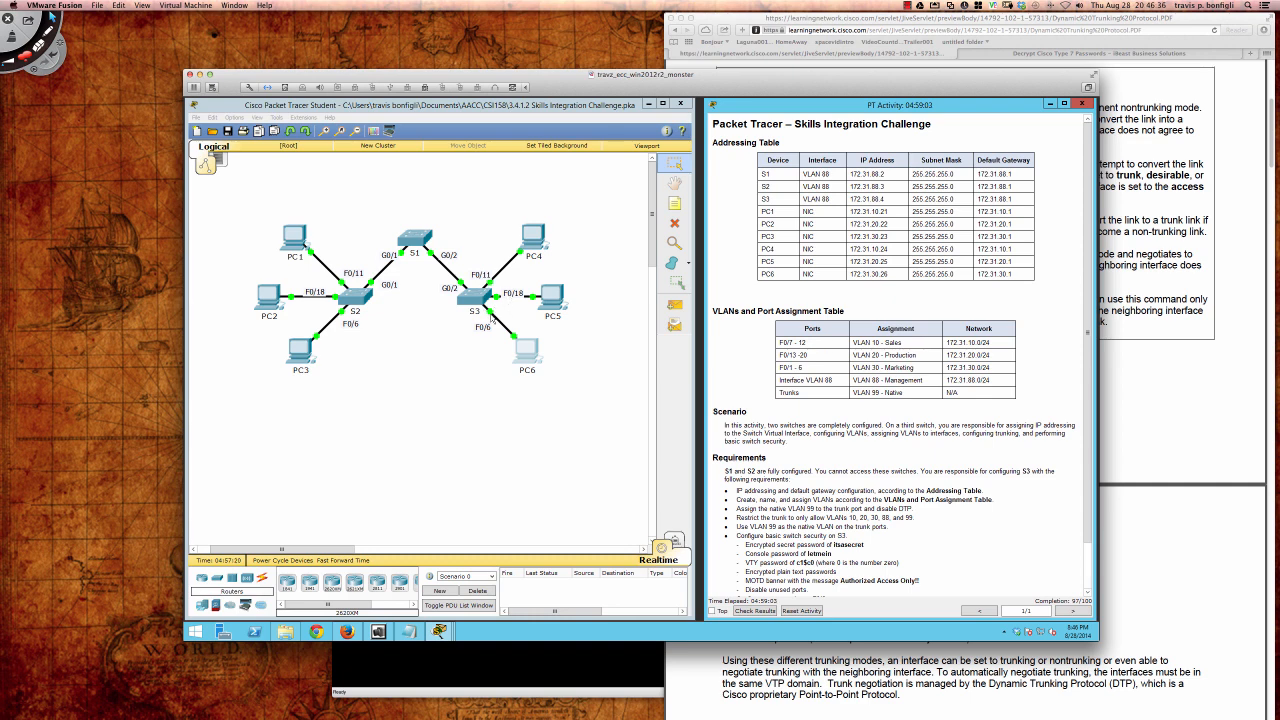
{"action": "scroll", "coordinate": [768, 399], "scroll_direction": "down", "scroll_amount": 1}
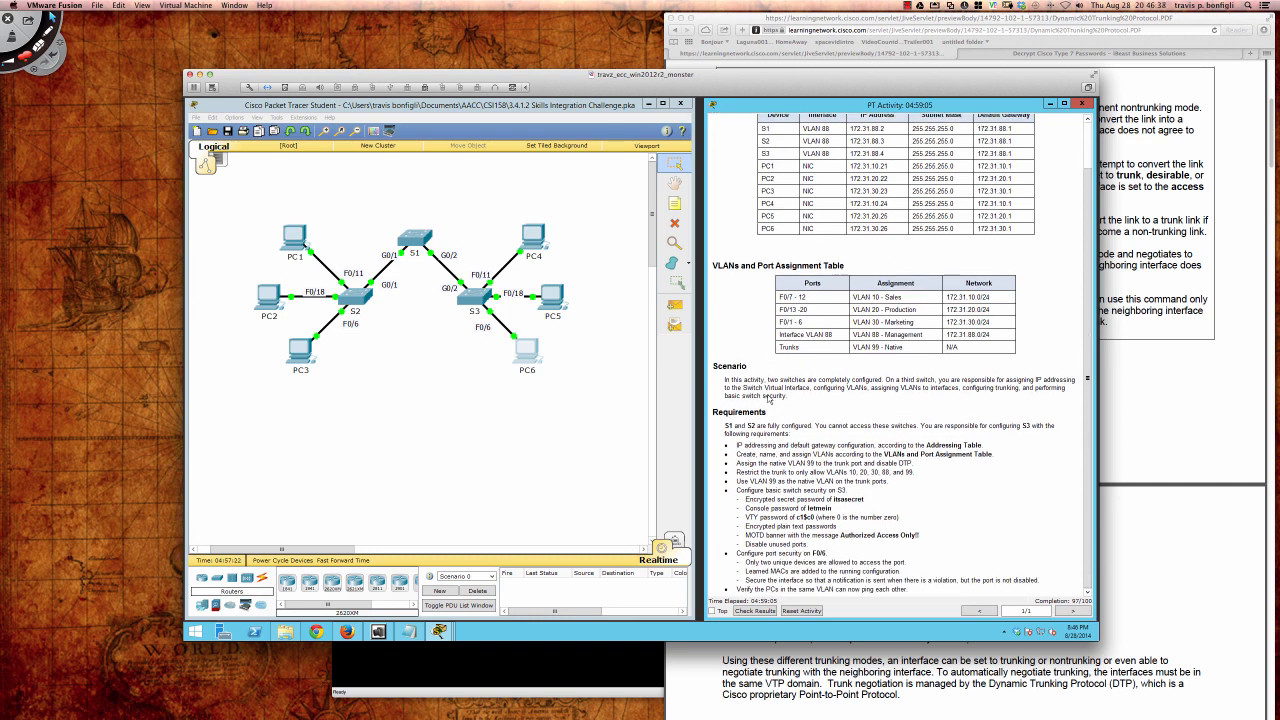
{"action": "scroll", "coordinate": [768, 399], "scroll_direction": "up", "scroll_amount": 1}
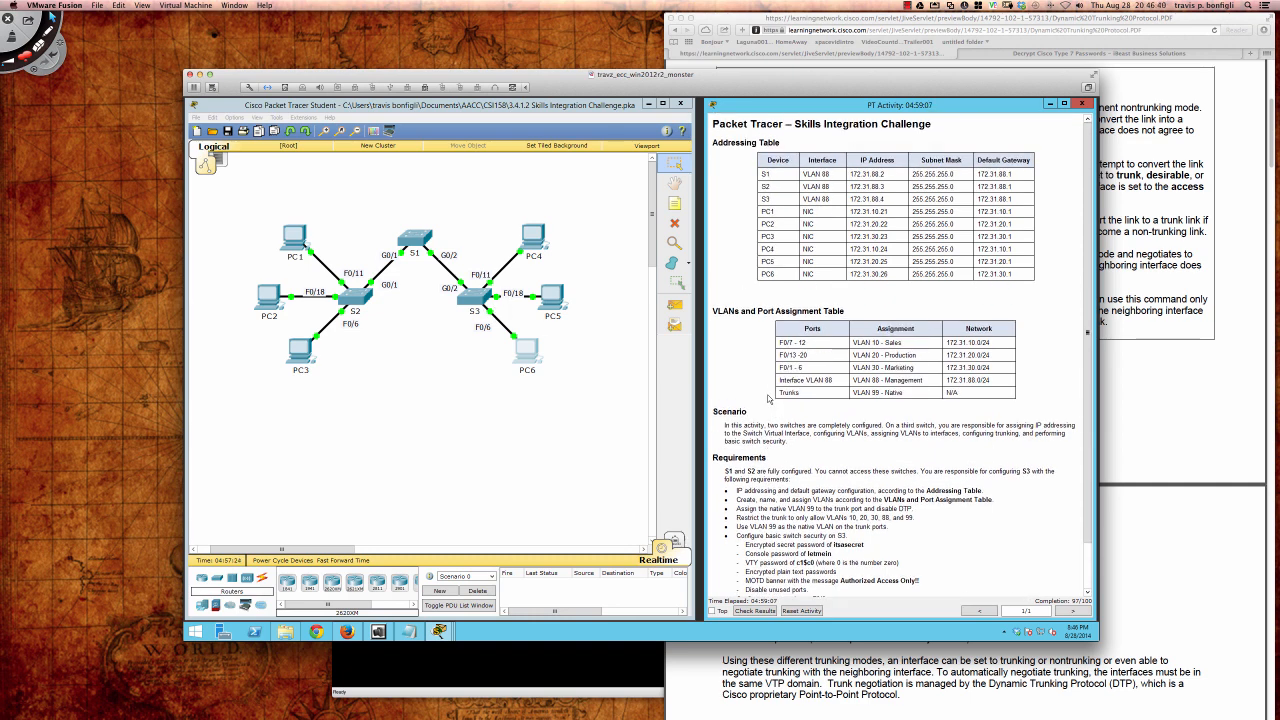
{"action": "scroll", "coordinate": [768, 399], "scroll_direction": "down", "scroll_amount": 1}
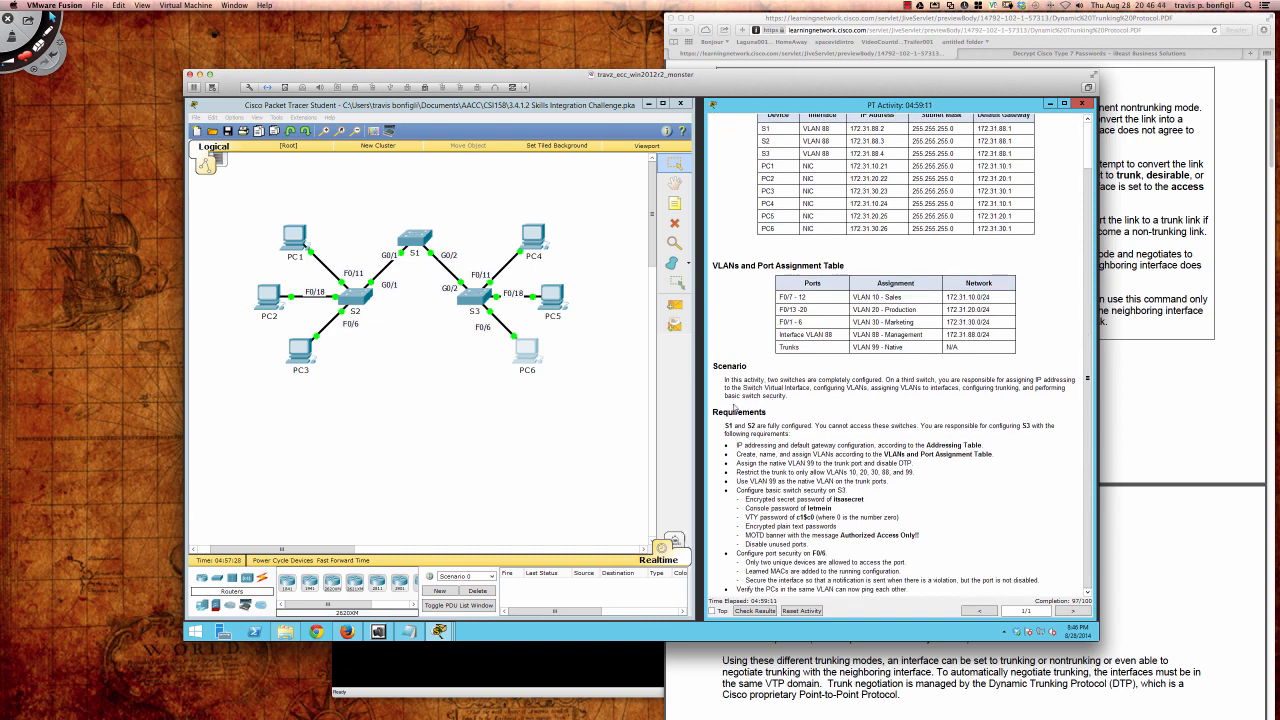
{"action": "left_click", "coordinate": [476, 300]}
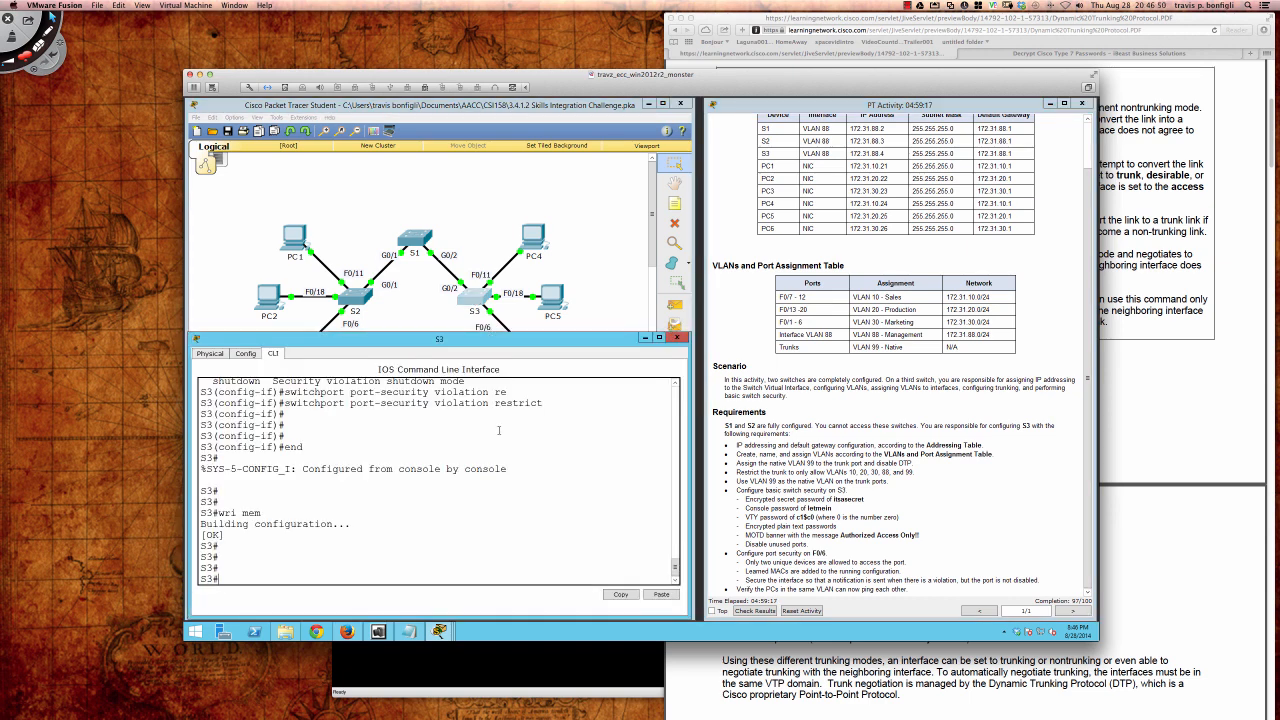
Step: Enter global configuration on S3, select FastEthernet0/4 and enable switchport port-security on it
{"action": "key", "text": "Return"}
{"action": "key", "text": "Return"}
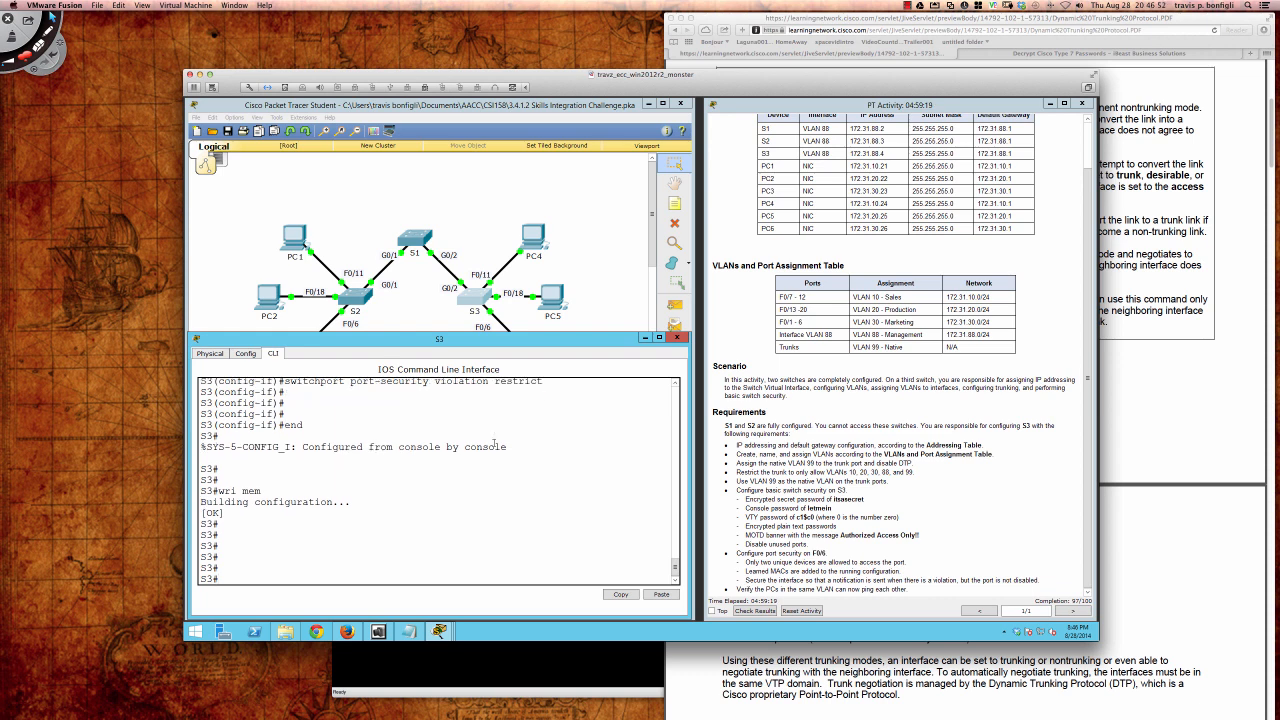
{"action": "type", "text": "conf t"}
{"action": "key", "text": "Return"}
{"action": "key", "text": "Return"}
{"action": "key", "text": "Return"}
{"action": "key", "text": "Return"}
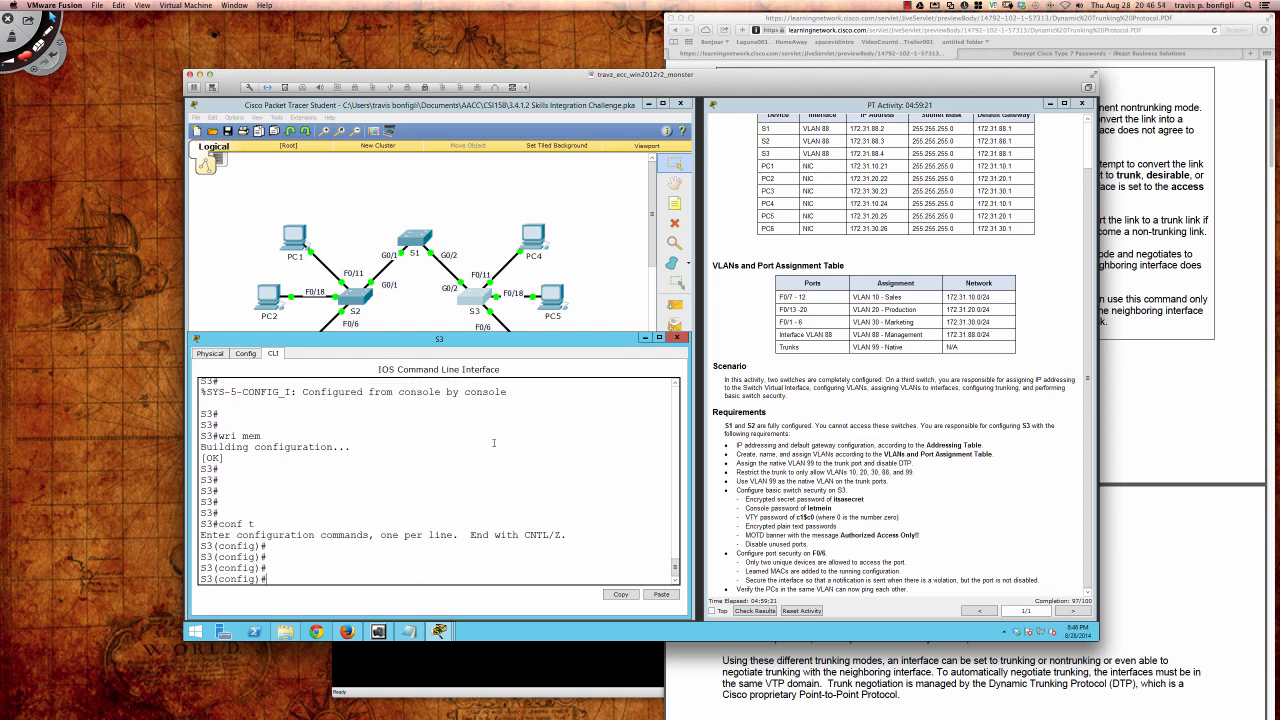
{"action": "type", "text": "int fa0/4"}
{"action": "key", "text": "Return"}
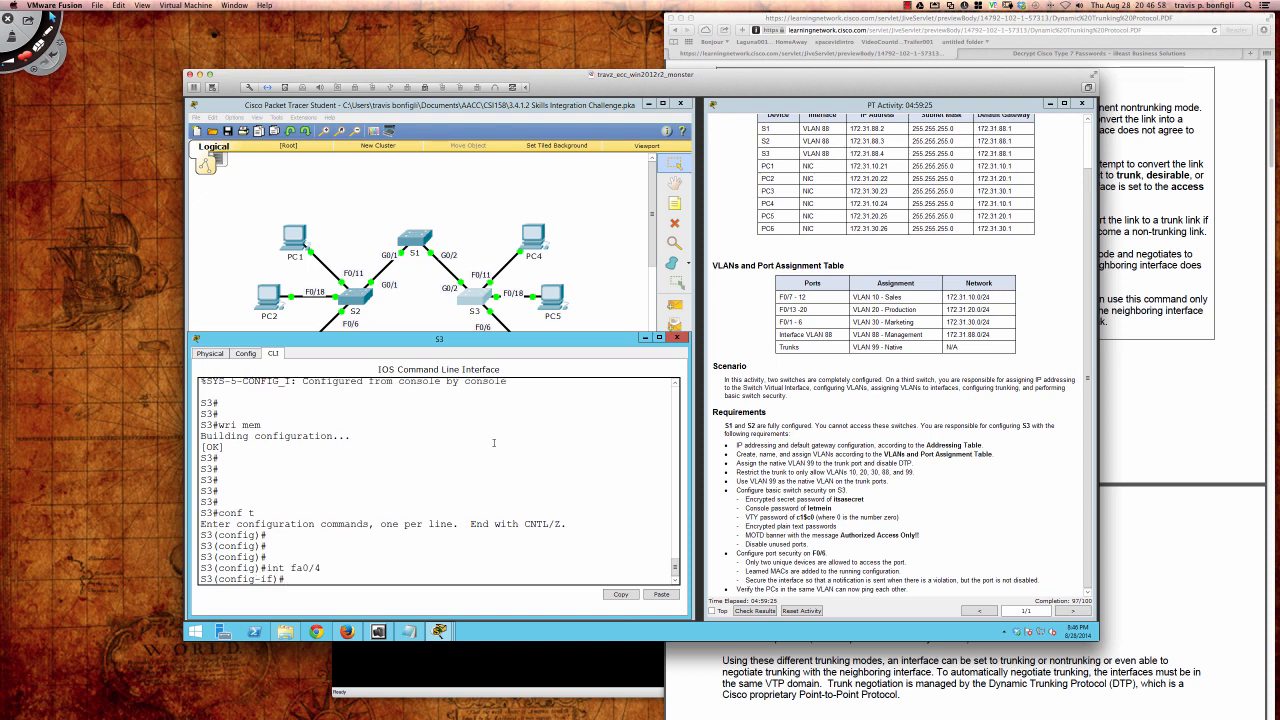
{"action": "type", "text": "swi"}
{"action": "key", "text": "Tab"}
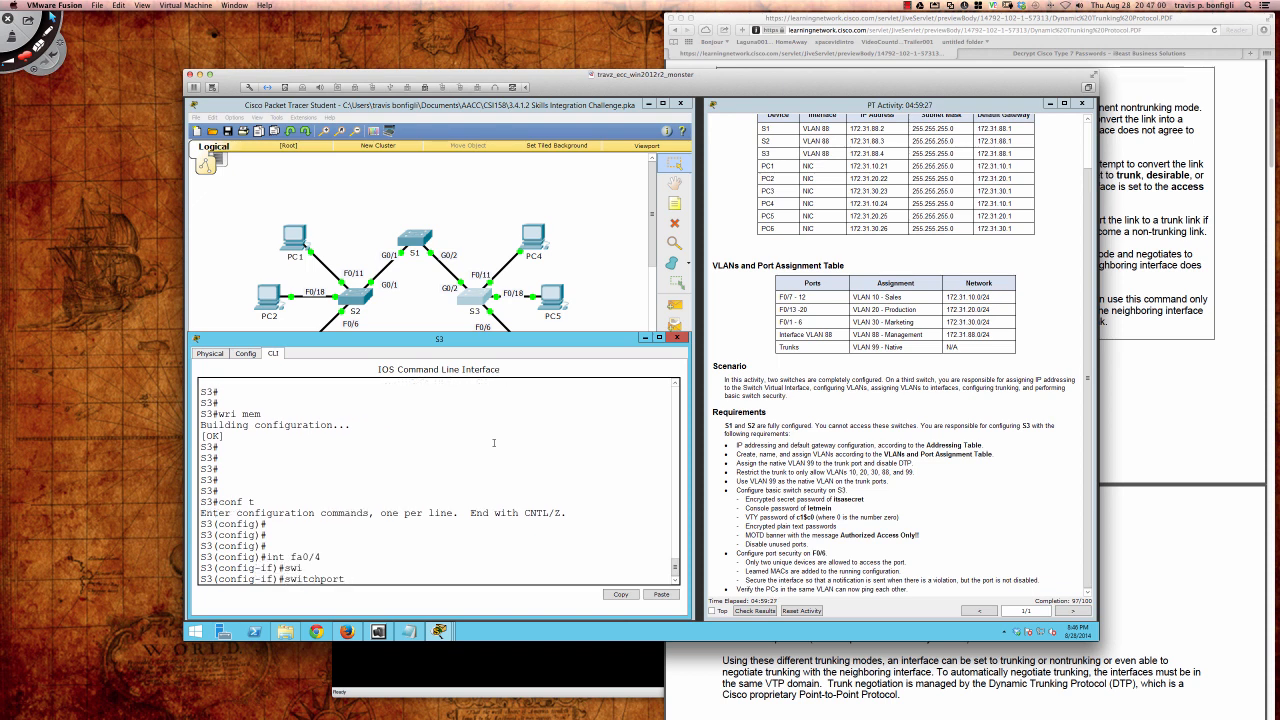
{"action": "type", "text": "por"}
{"action": "key", "text": "Tab"}
{"action": "key", "text": "Return"}
Step: Limit Fa0/4 port security to a maximum of 2 secure MAC addresses
{"action": "type", "text": "swi"}
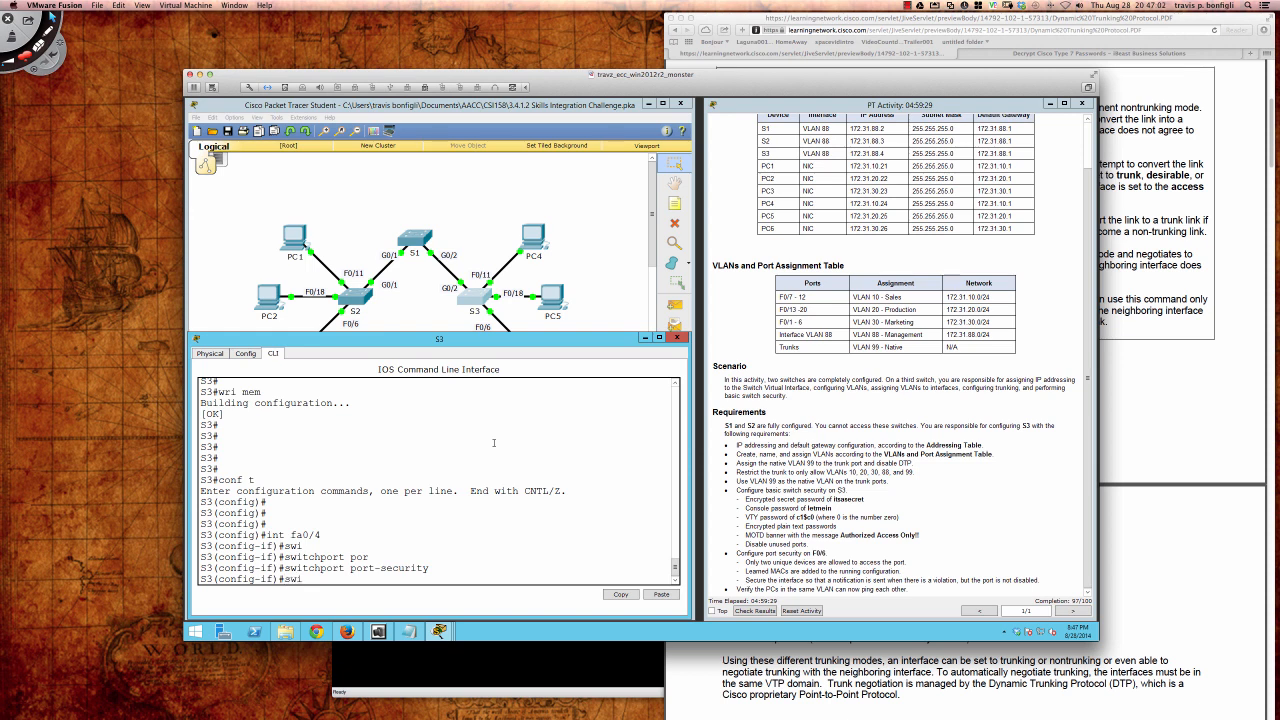
{"action": "key", "text": "Tab"}
{"action": "type", "text": "por"}
{"action": "key", "text": "Tab"}
{"action": "type", "text": "max"}
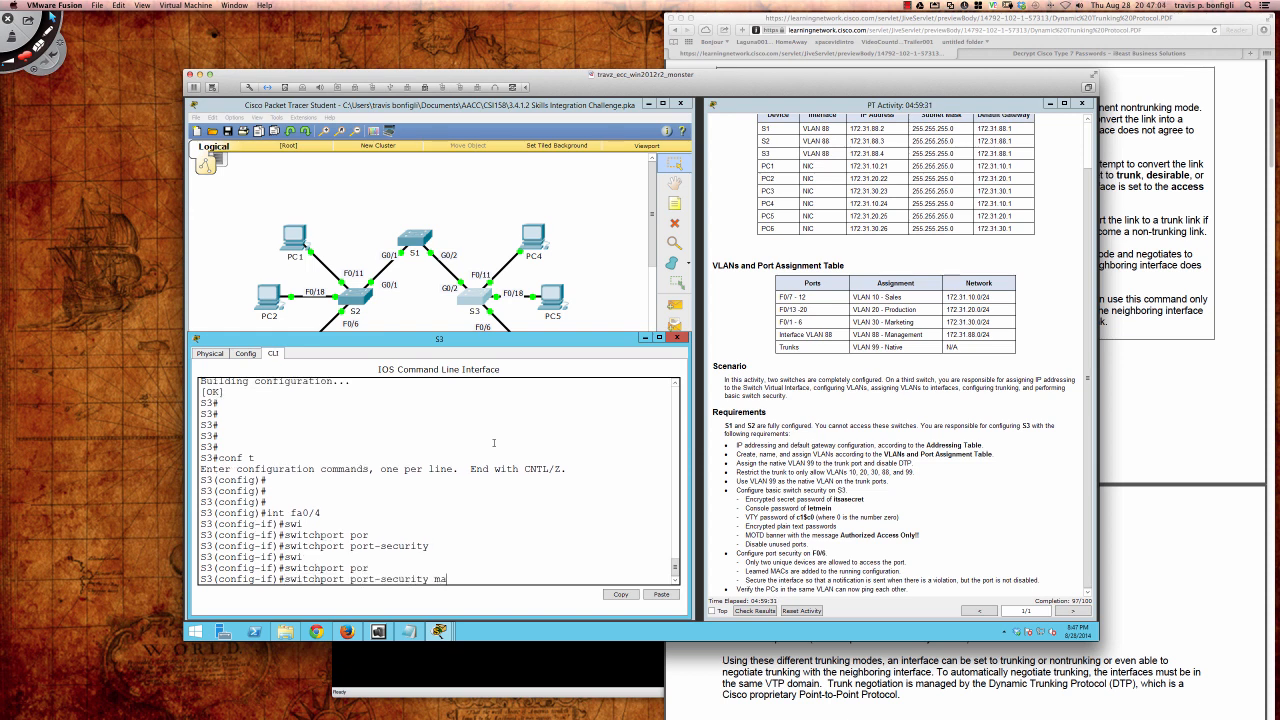
{"action": "key", "text": "Tab"}
{"action": "type", "text": "2"}
{"action": "key", "text": "Return"}
Step: Set the Fa0/4 port-security violation mode to restrict
{"action": "type", "text": "swi"}
{"action": "key", "text": "Tab"}
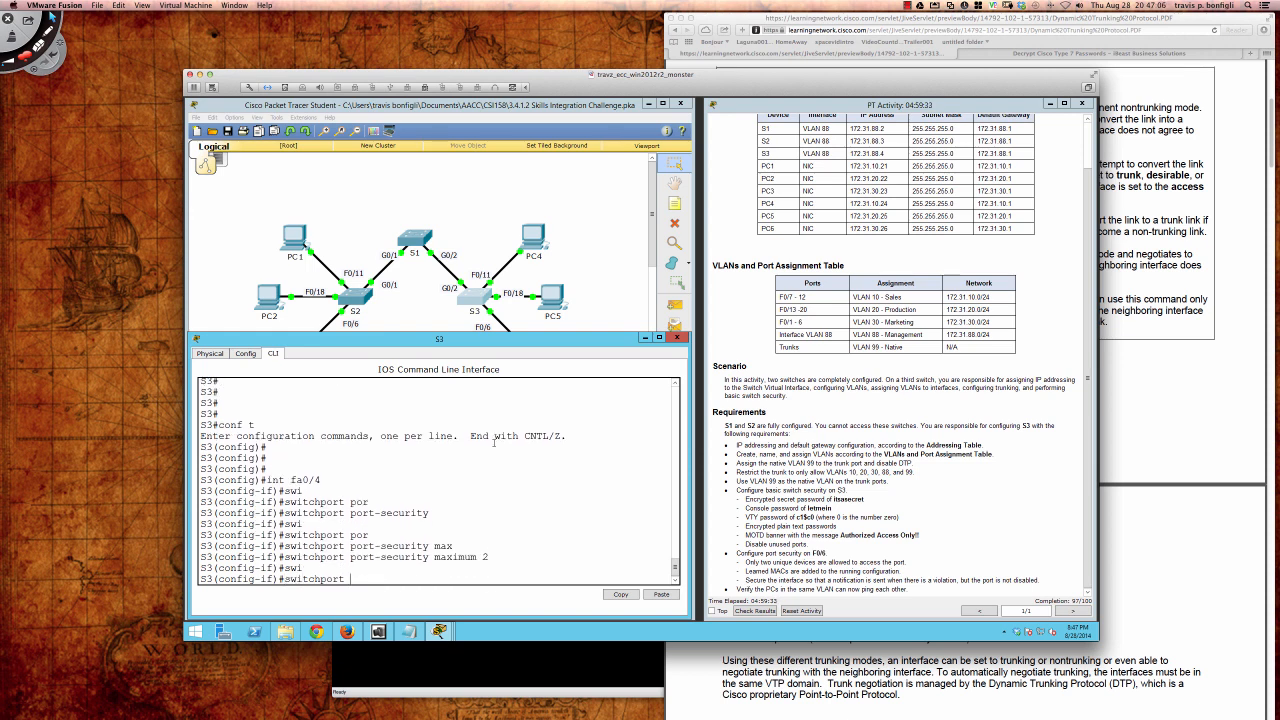
{"action": "type", "text": "por"}
{"action": "key", "text": "Tab"}
{"action": "type", "text": "vi"}
{"action": "key", "text": "Tab"}
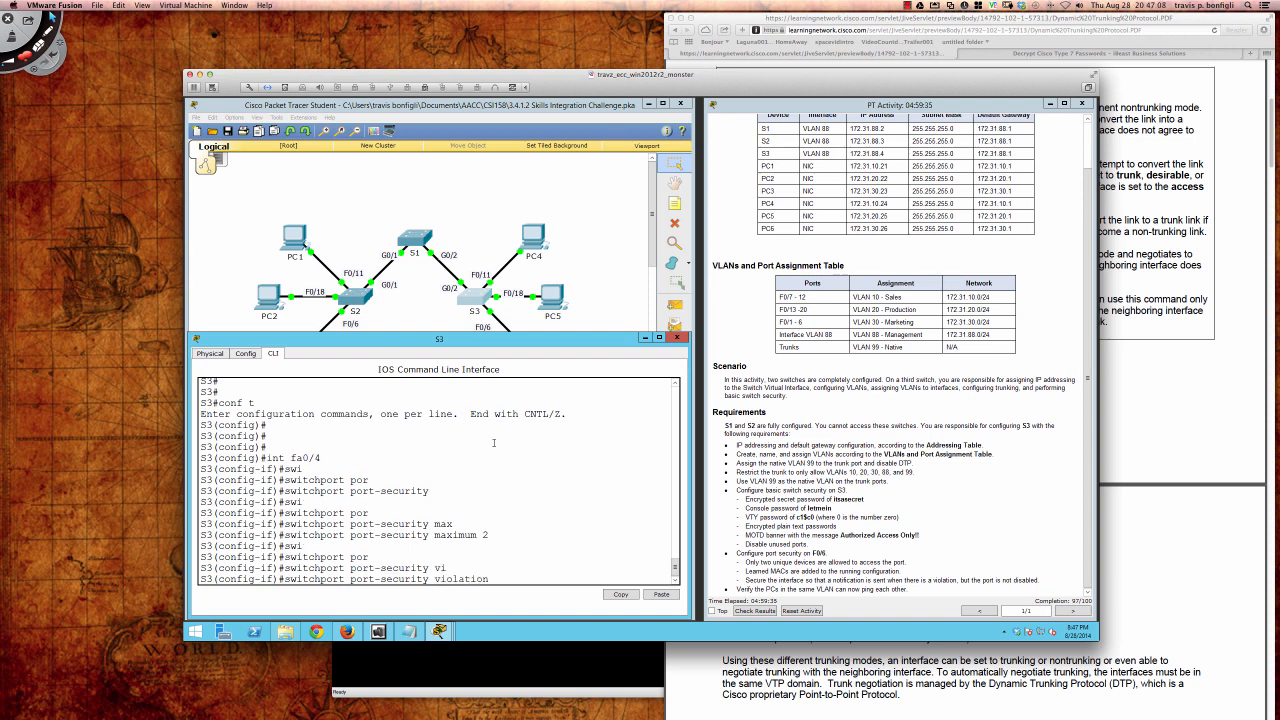
{"action": "type", "text": "res"}
{"action": "key", "text": "Tab"}
{"action": "key", "text": "Return"}
Step: Enable sticky MAC address learning with switchport port-security mac-address sticky on Fa0/4
{"action": "type", "text": "swi"}
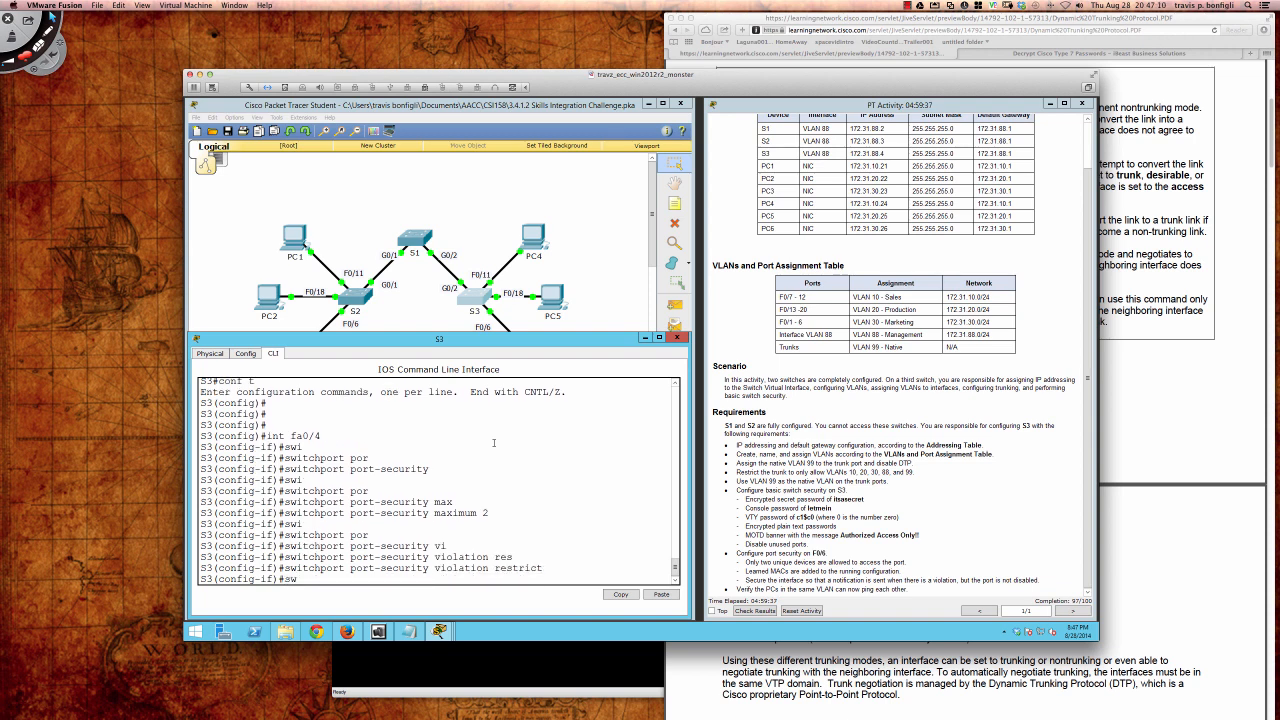
{"action": "key", "text": "Tab"}
{"action": "type", "text": "por"}
{"action": "key", "text": "Tab"}
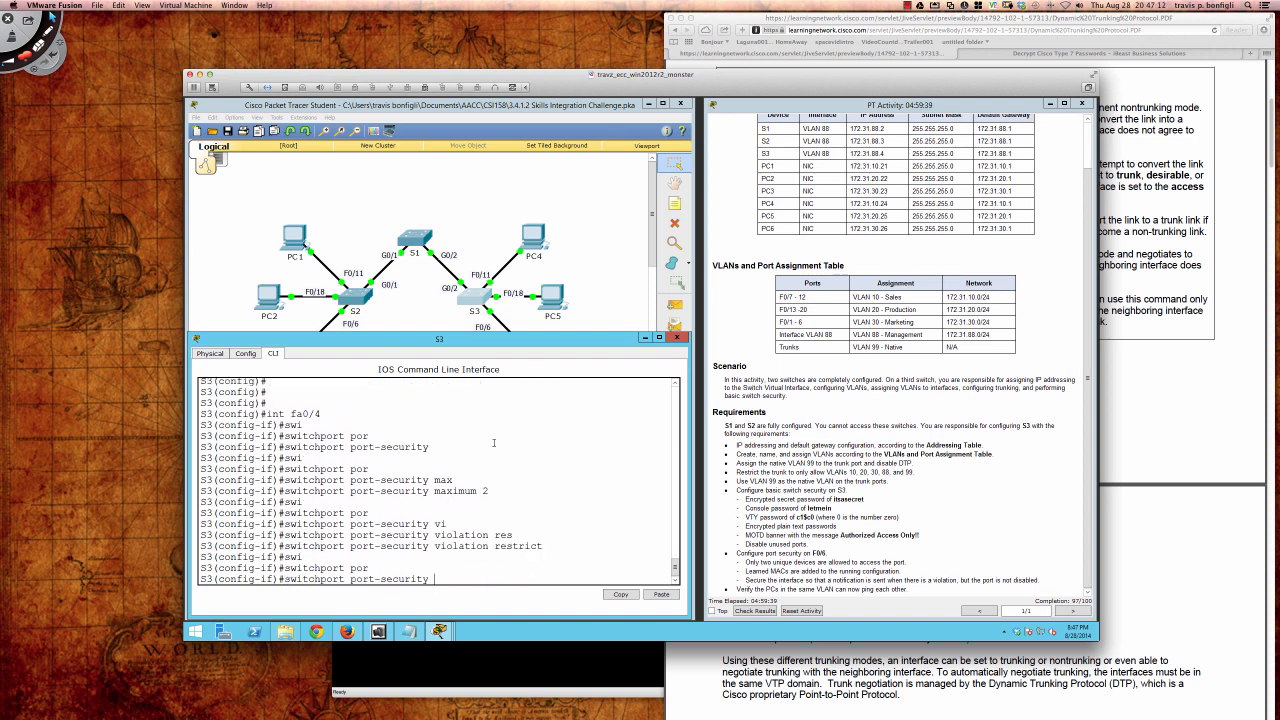
{"action": "type", "text": "mac"}
{"action": "key", "text": "Tab"}
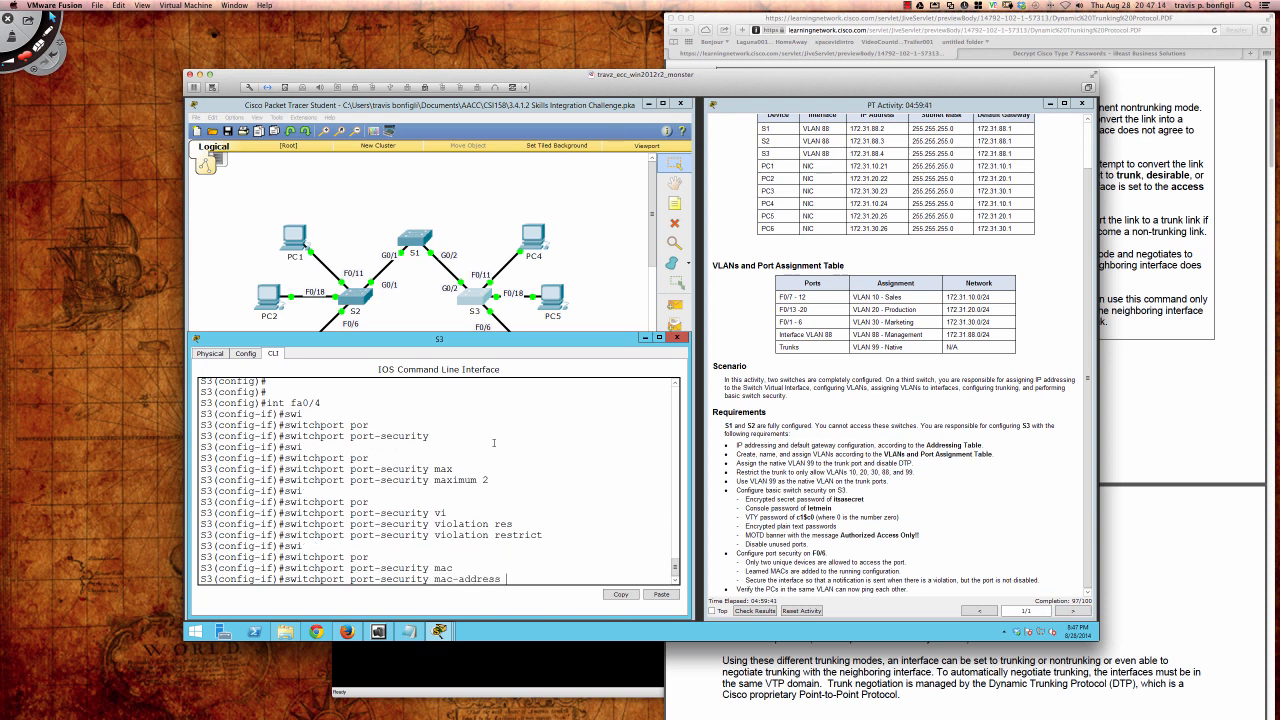
{"action": "type", "text": "sti"}
{"action": "key", "text": "Tab"}
{"action": "key", "text": "Return"}
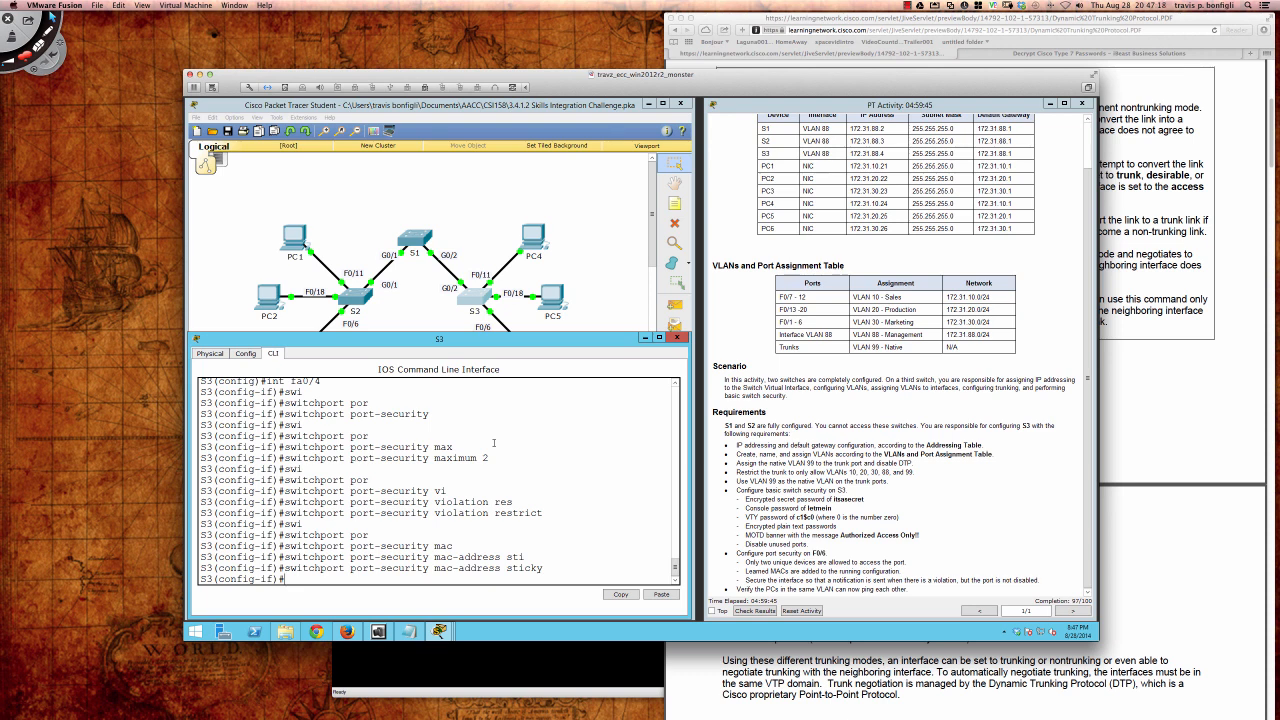
{"action": "key", "text": "Return"}
{"action": "key", "text": "Return"}
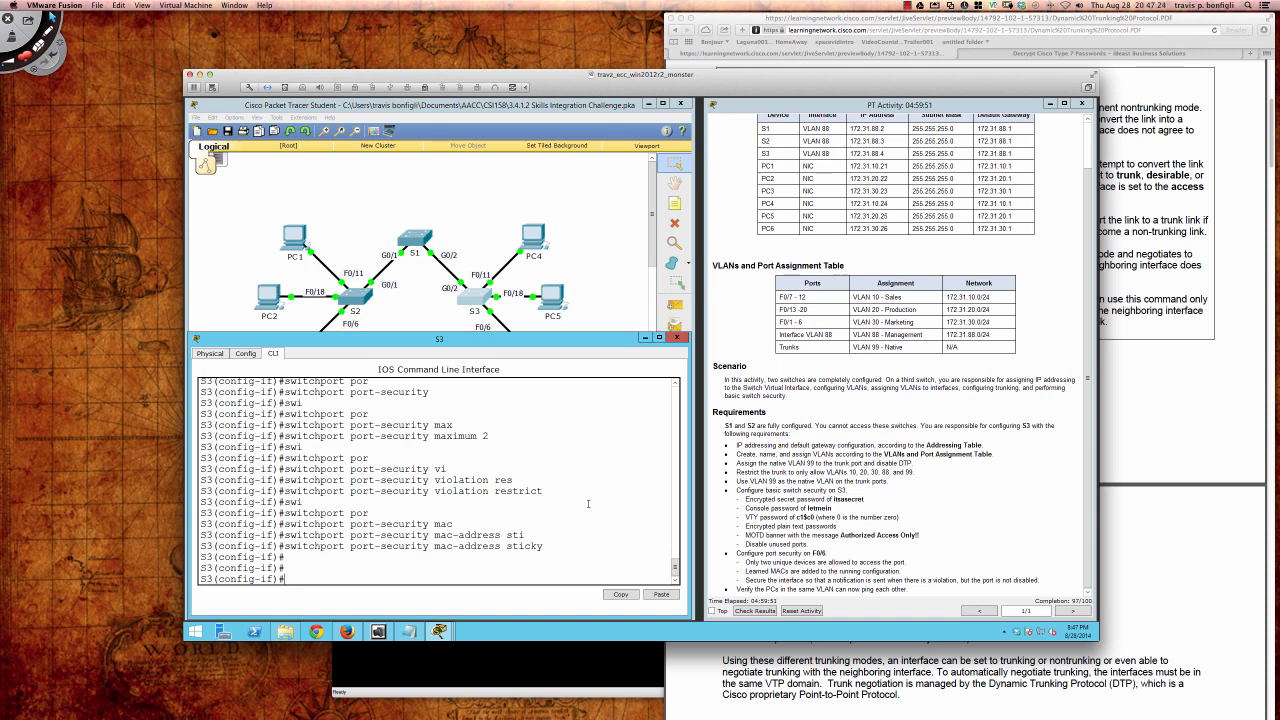
Step: List S3's running configuration with do sh run, check the sticky MAC line, then quit the listing
{"action": "type", "text": "do sh run"}
{"action": "key", "text": "Return"}
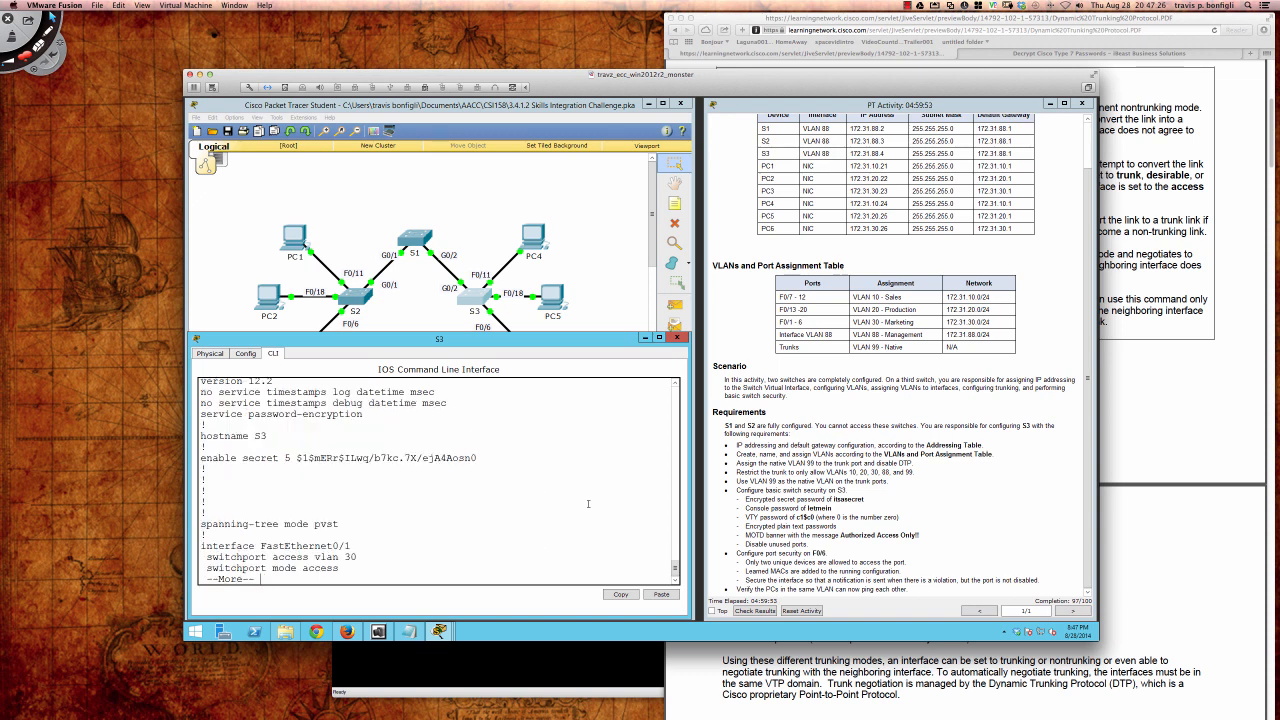
{"action": "key", "text": "space"}
{"action": "key", "text": "space"}
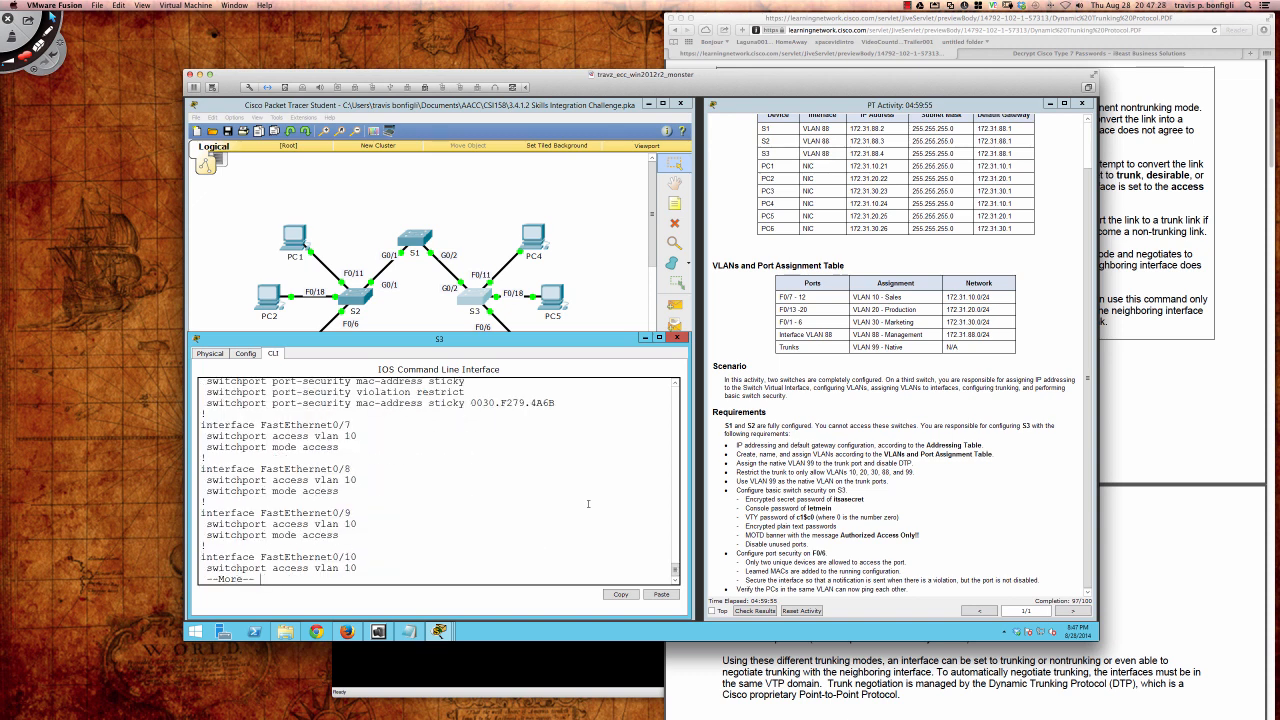
{"action": "scroll", "coordinate": [588, 503], "scroll_direction": "up", "scroll_amount": 4}
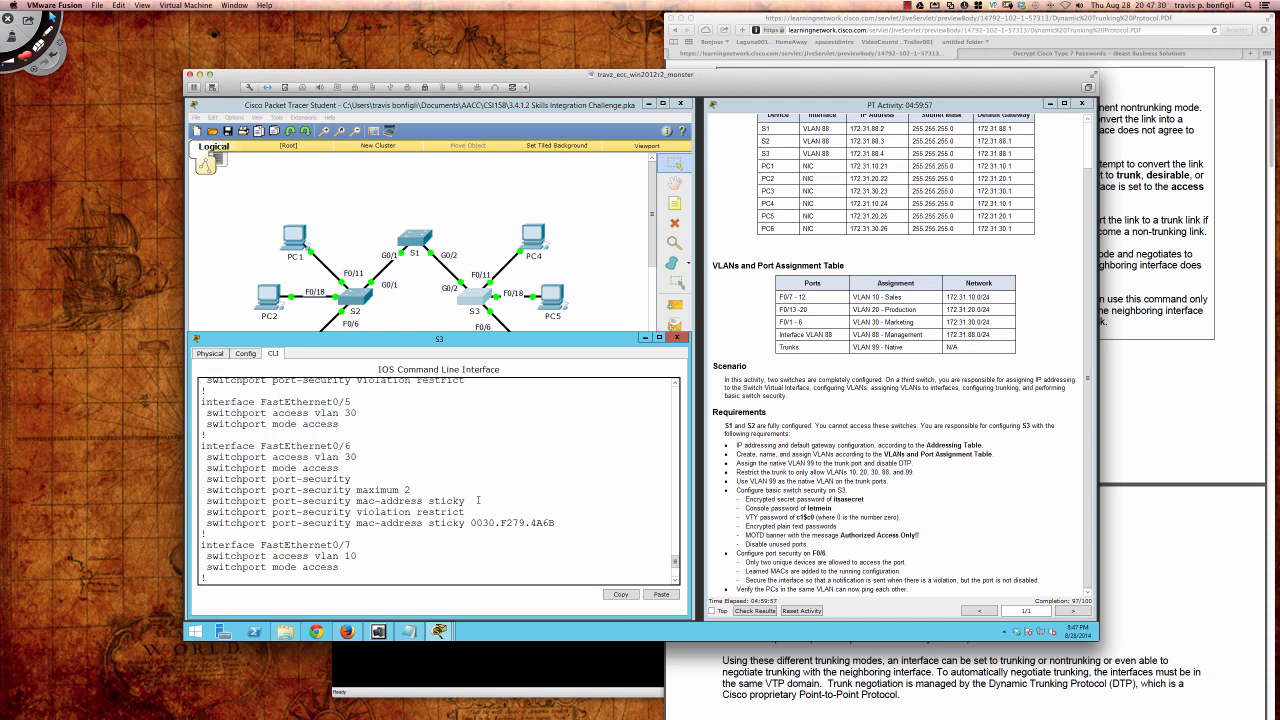
{"action": "left_click_drag", "start_coordinate": [556, 521], "coordinate": [358, 456]}
{"action": "left_click", "coordinate": [550, 453]}
{"action": "scroll", "coordinate": [530, 459], "scroll_direction": "up", "scroll_amount": 5}
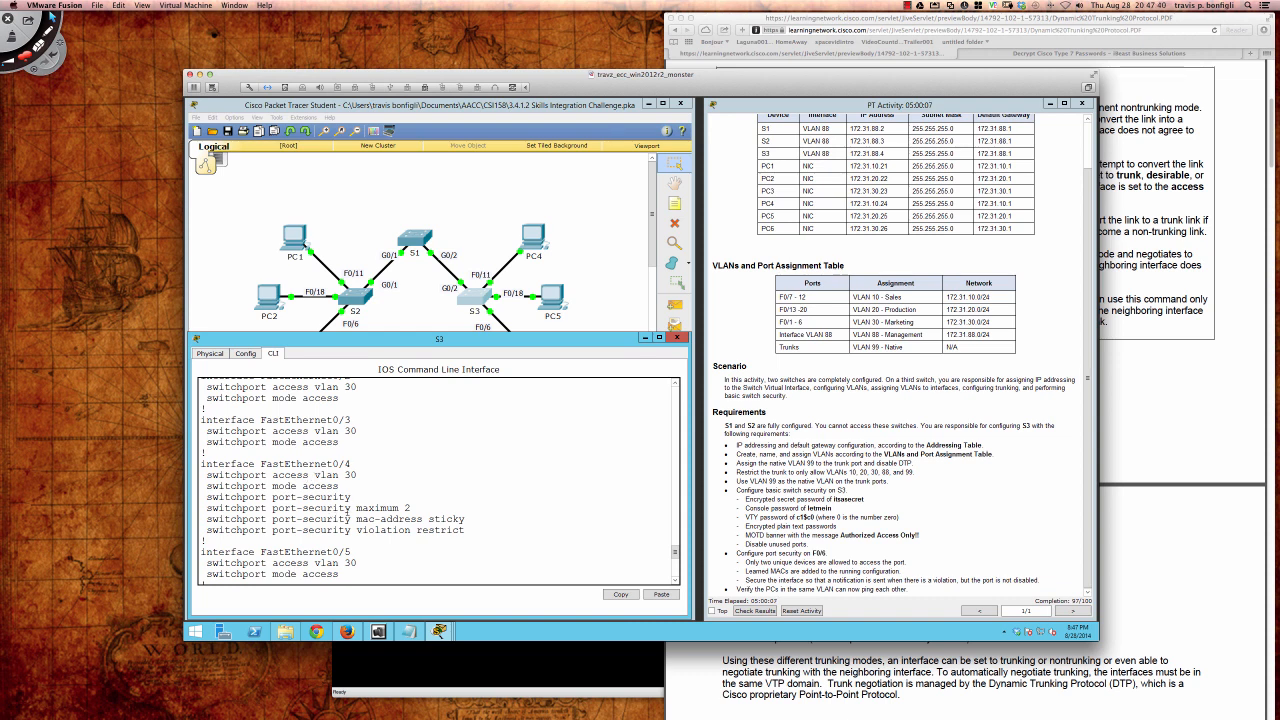
{"action": "scroll", "coordinate": [470, 510], "scroll_direction": "down", "scroll_amount": 1}
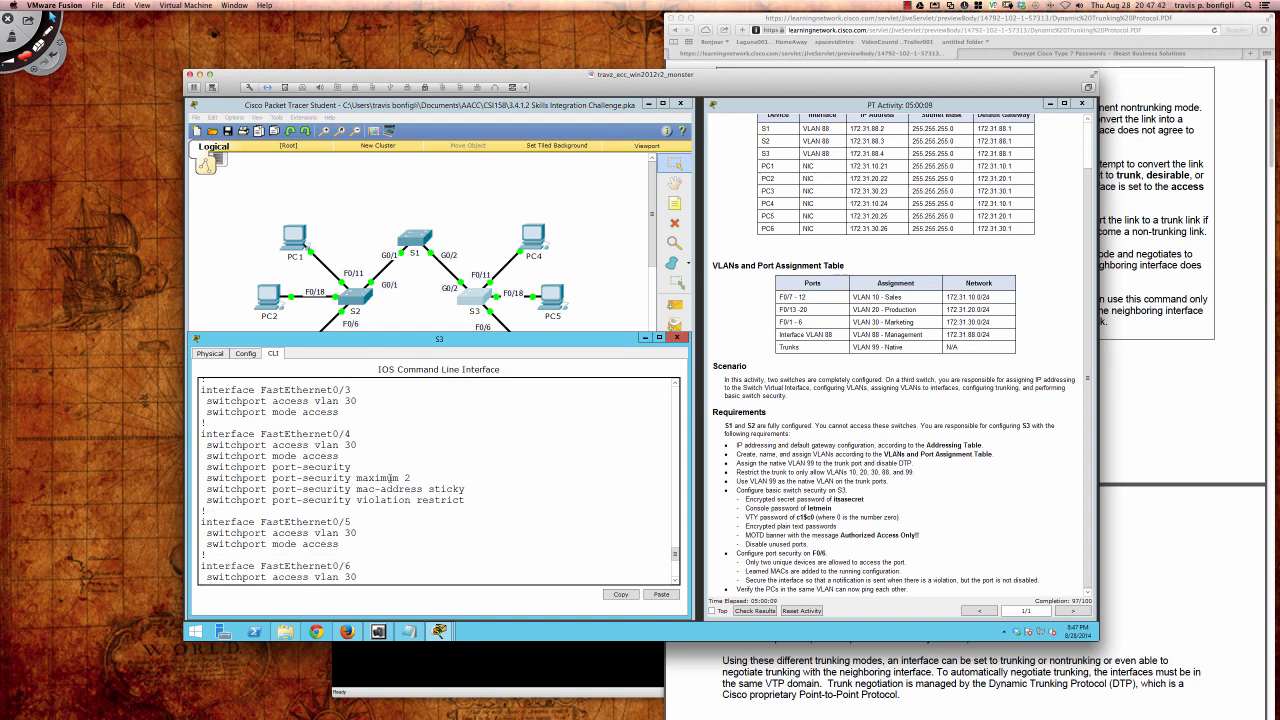
{"action": "scroll", "coordinate": [518, 497], "scroll_direction": "down", "scroll_amount": 7}
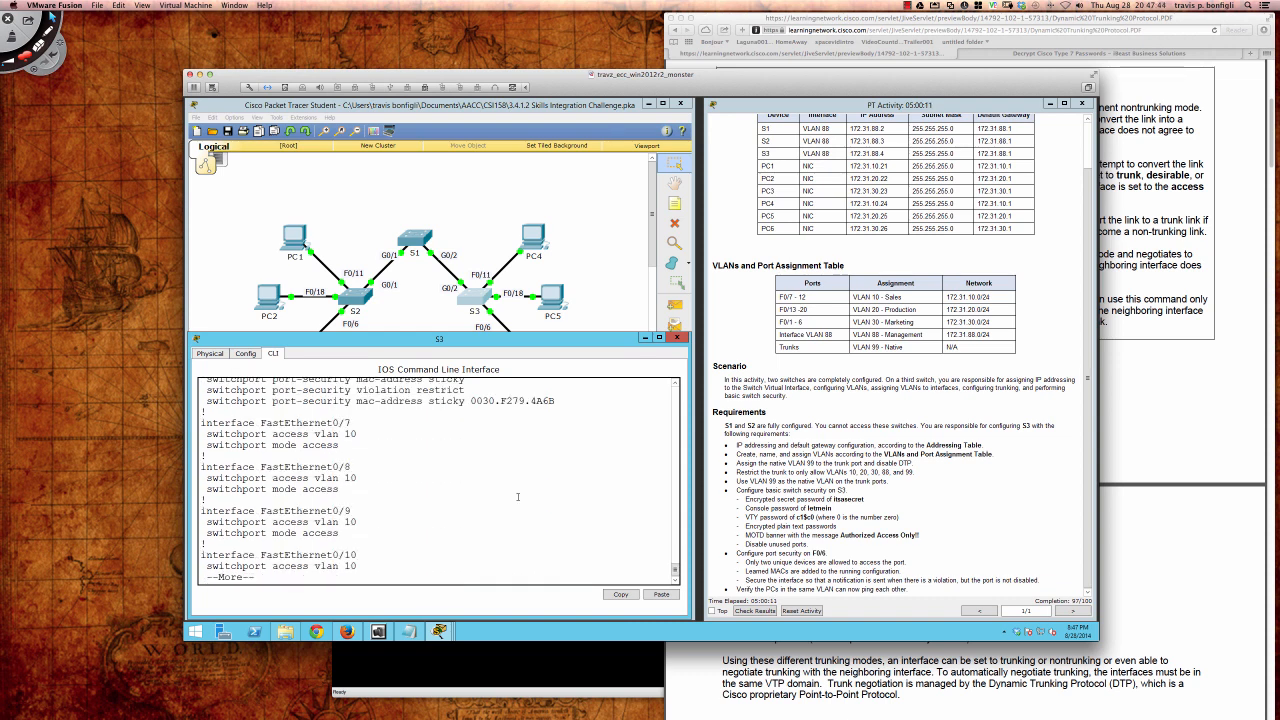
{"action": "key", "text": "q"}
{"action": "key", "text": "Return"}
{"action": "key", "text": "Return"}
{"action": "key", "text": "Return"}
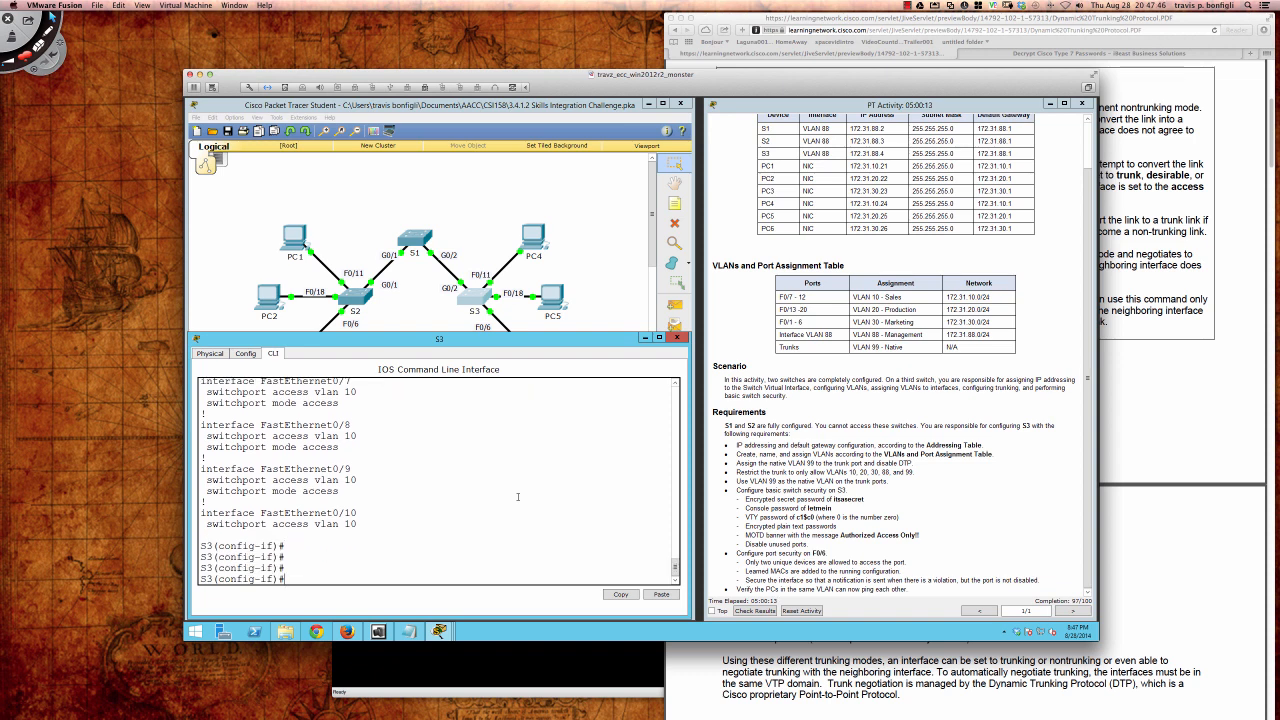
{"action": "type", "text": "do sh ip int"}
Step: Run do sh ip int br to view S3's interface status summary
{"action": "key", "text": "BackSpace"}
{"action": "key", "text": "BackSpace"}
{"action": "type", "text": "int br"}
{"action": "key", "text": "Return"}
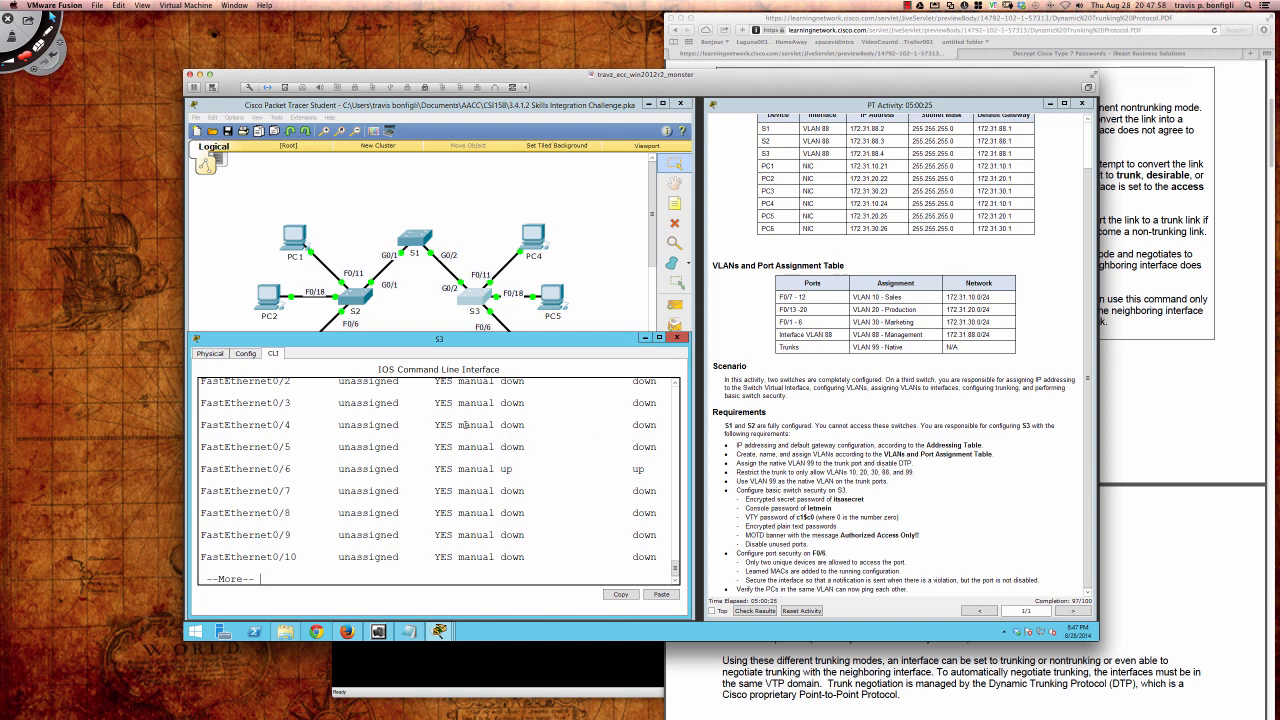
{"action": "key", "text": "q"}
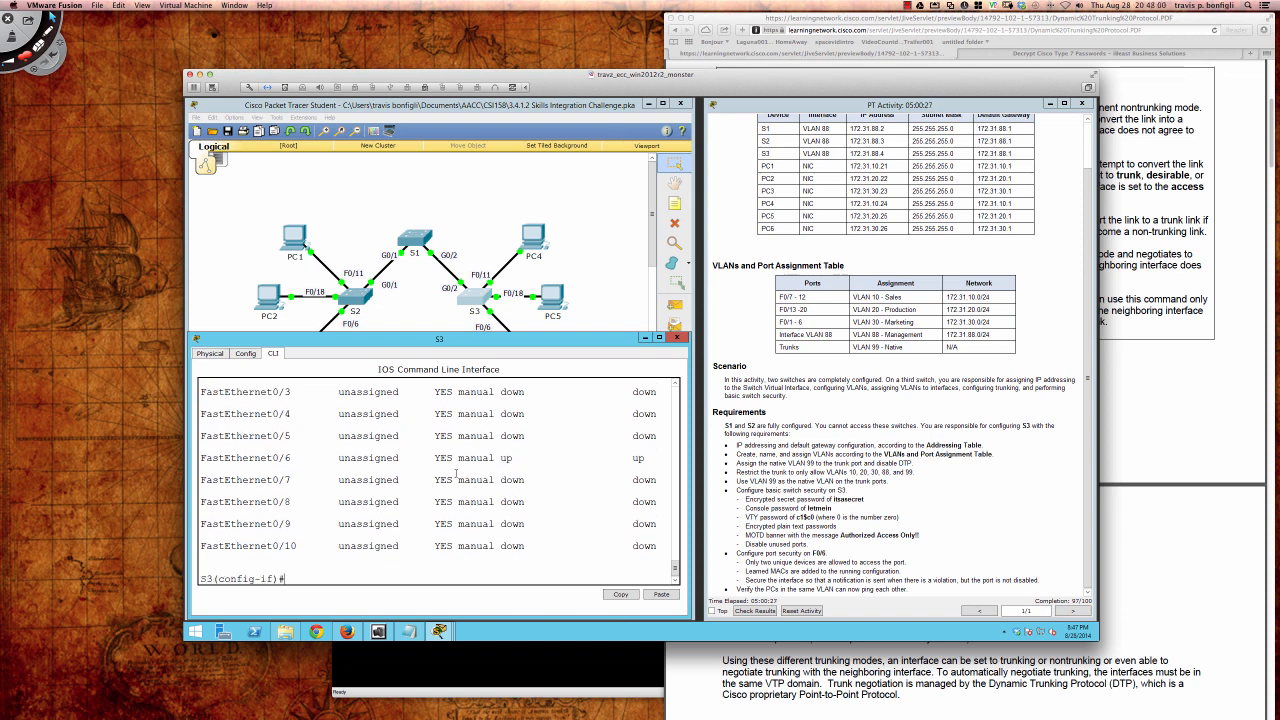
Step: Issue no shut, then shut, so FastEthernet0/4 ends administratively down
{"action": "type", "text": "no shut"}
{"action": "key", "text": "Return"}
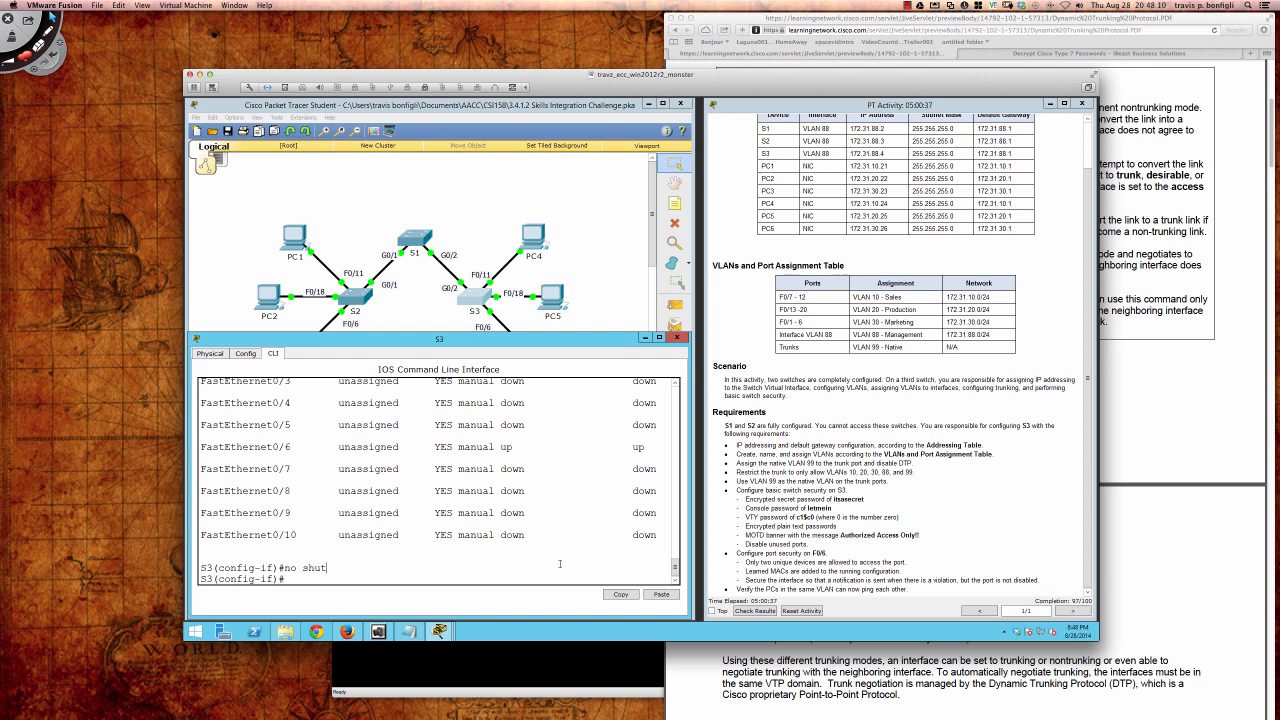
{"action": "type", "text": "shut"}
{"action": "key", "text": "Return"}
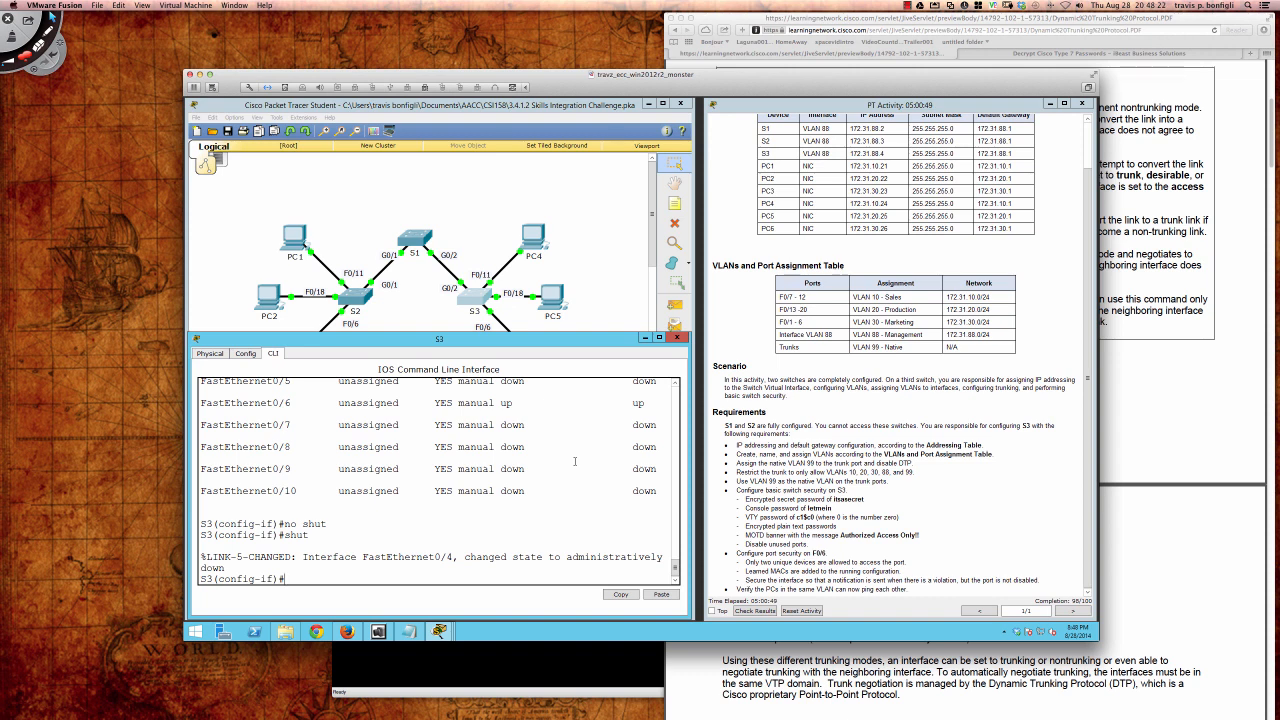
Step: Rerun do sh ip int br to confirm Fa0/4 is down, checking the Disable unused ports requirement
{"action": "type", "text": "do sh ip int br"}
{"action": "key", "text": "Return"}
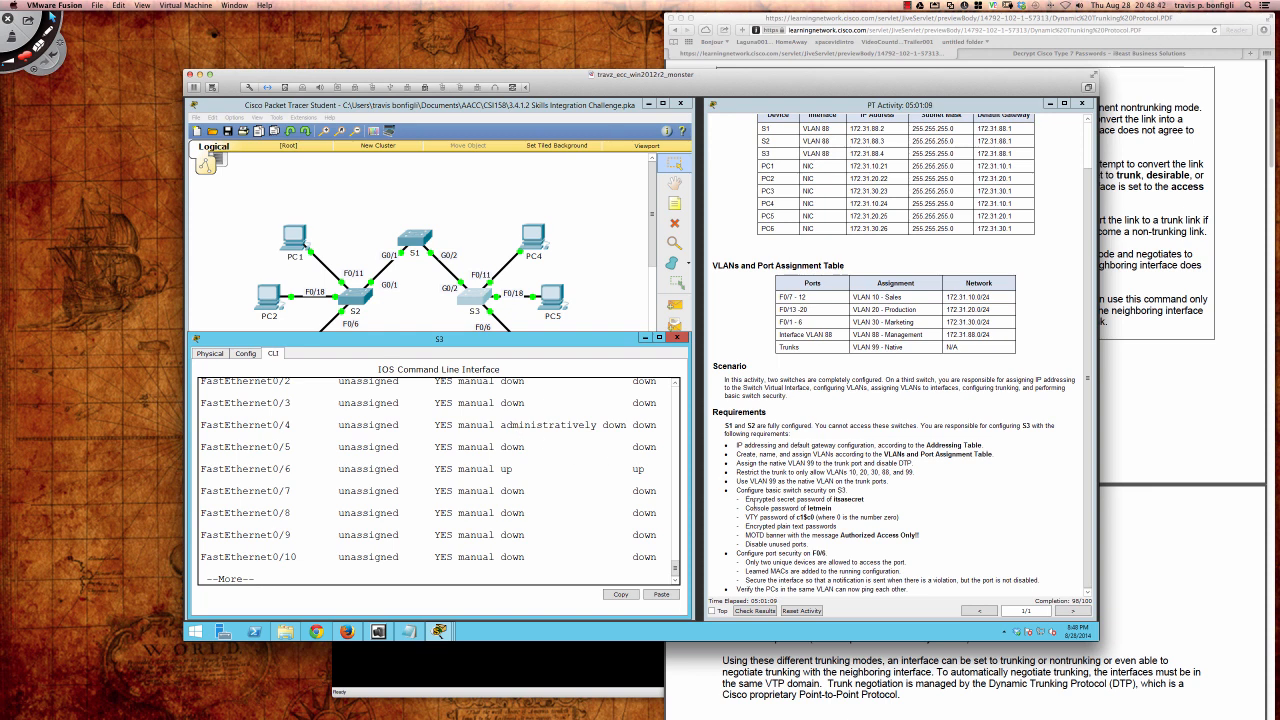
{"action": "double_click", "coordinate": [758, 543]}
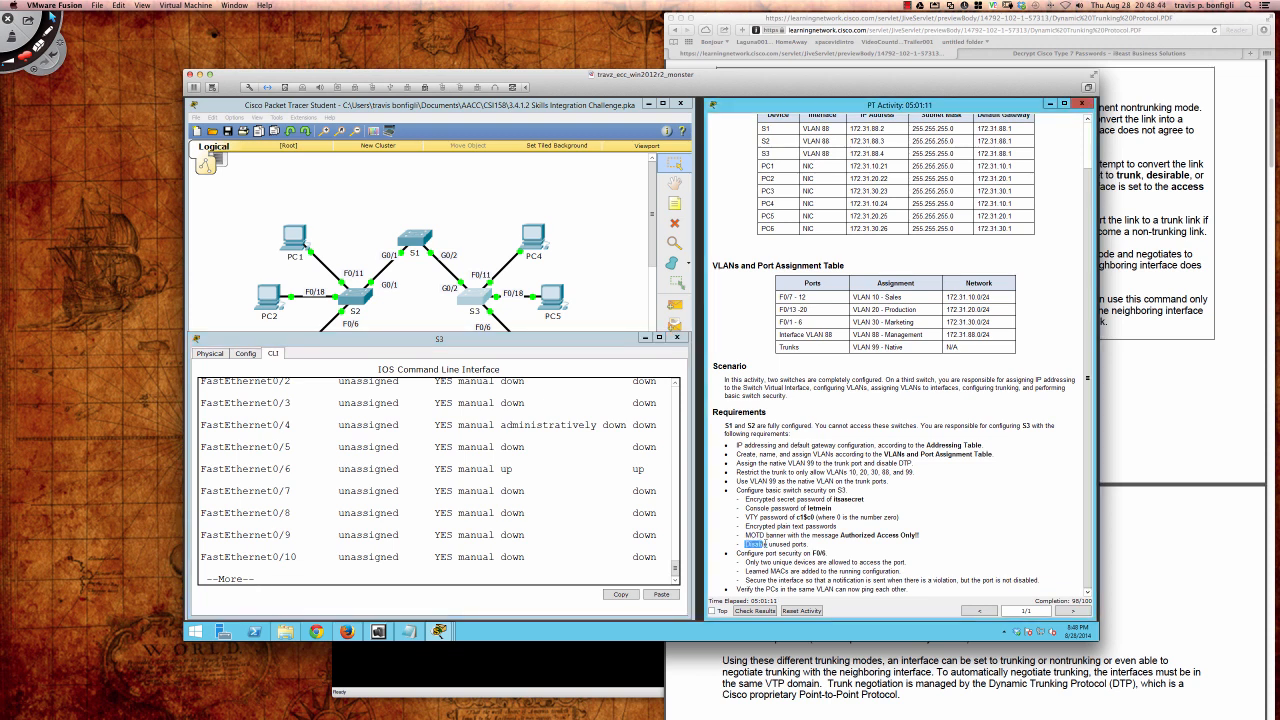
{"action": "left_click_drag", "start_coordinate": [766, 543], "coordinate": [811, 544]}
{"action": "left_click", "coordinate": [587, 518]}
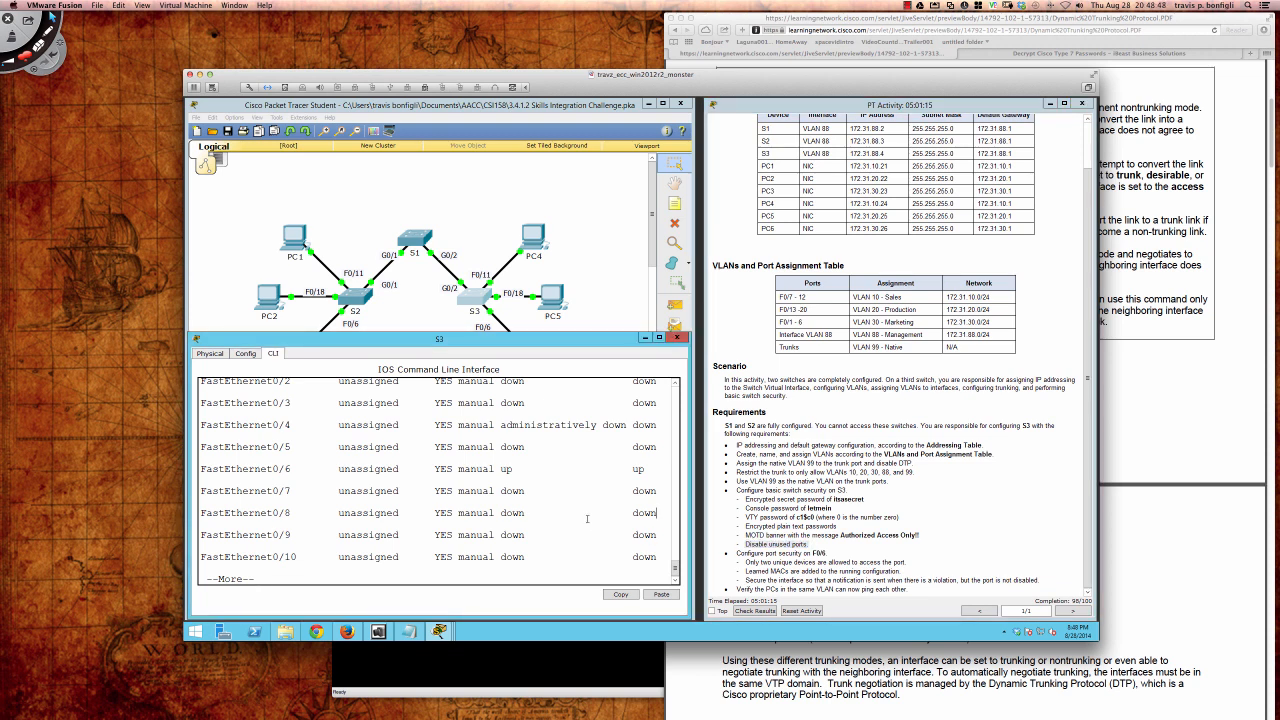
{"action": "key", "text": "q"}
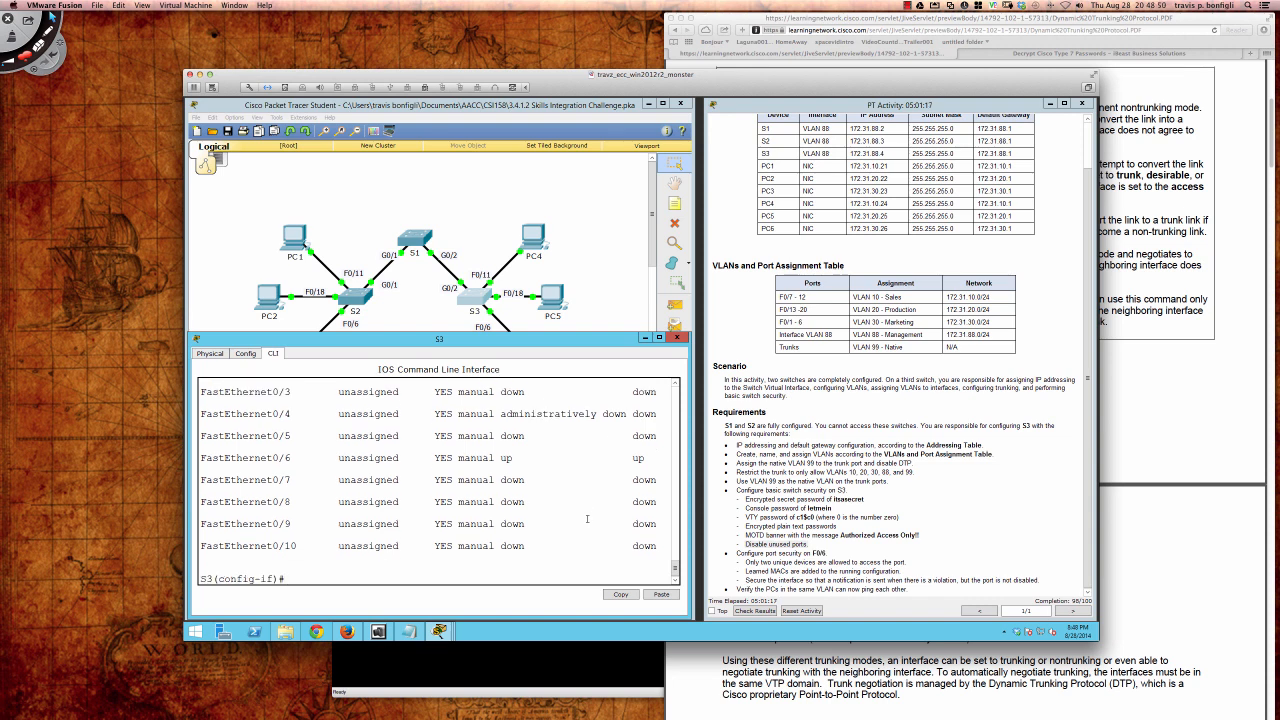
Step: Shut down the interface ranges Fa0/1-5 and Fa0/7-10
{"action": "key", "text": "Return"}
{"action": "key", "text": "Return"}
{"action": "key", "text": "Return"}
{"action": "type", "text": "i"}
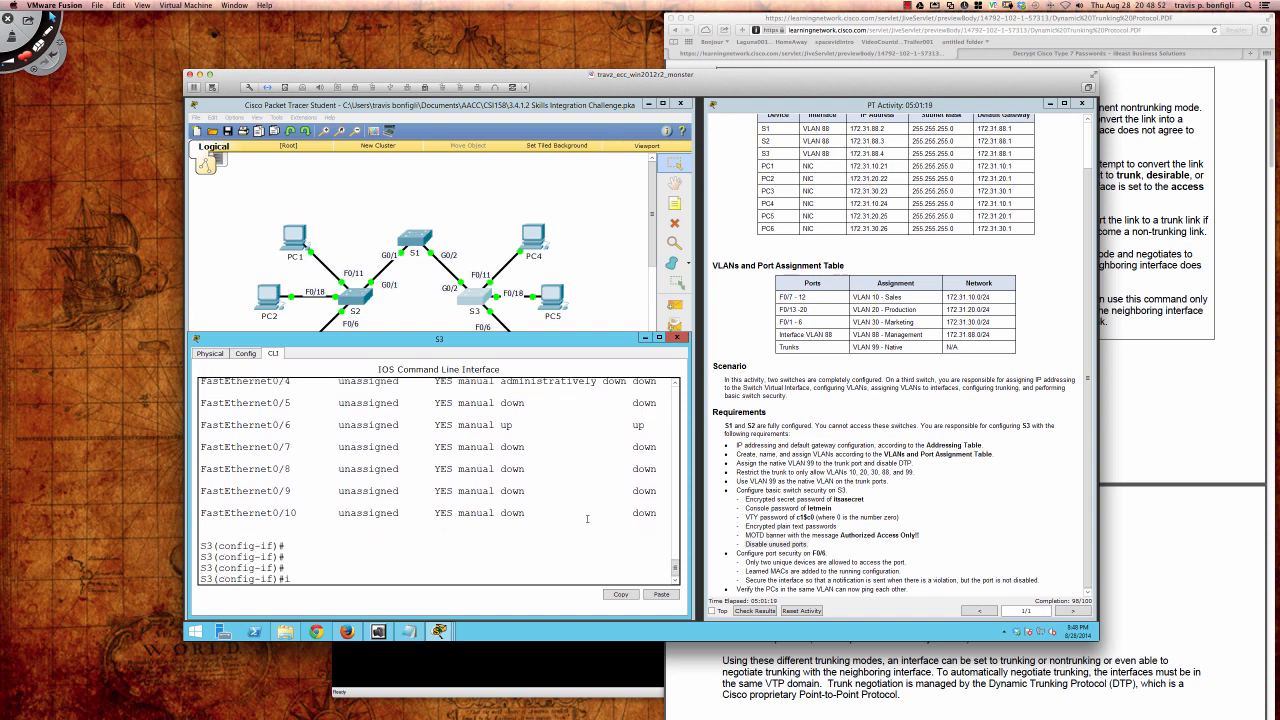
{"action": "type", "text": "nt ra fa0/1 - 5"}
{"action": "key", "text": "Return"}
{"action": "type", "text": "shut"}
{"action": "key", "text": "Return"}
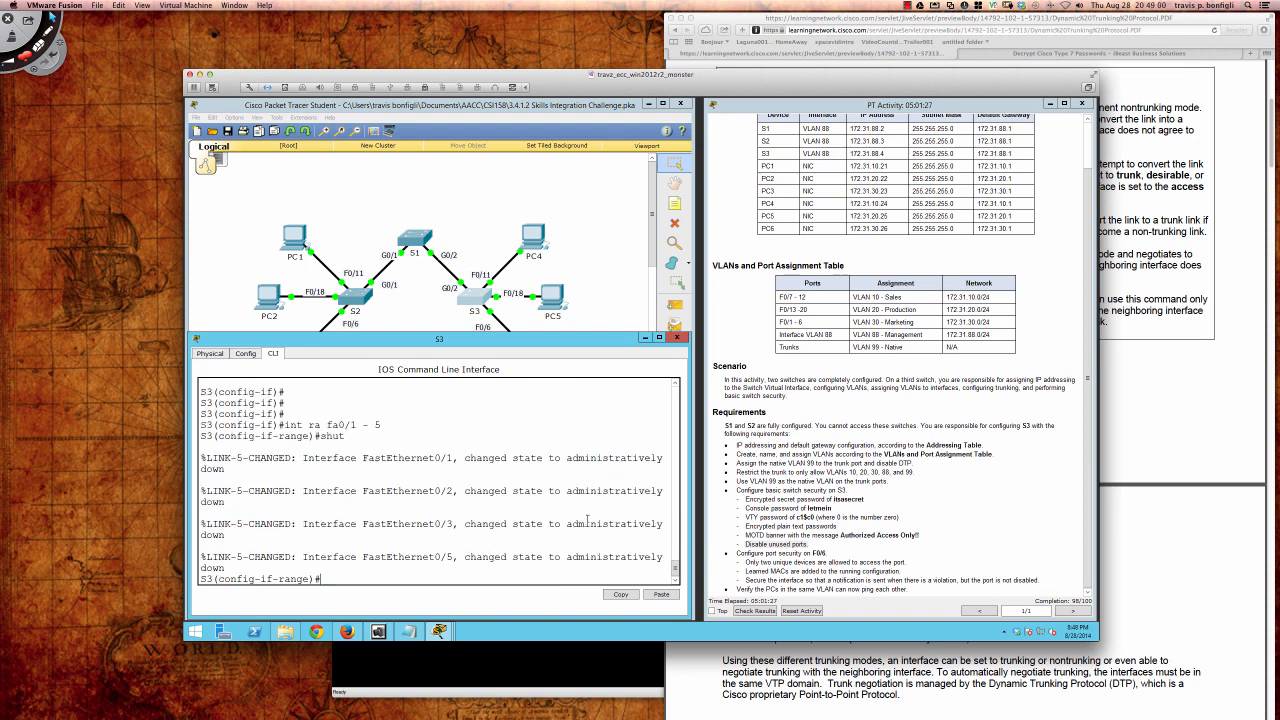
{"action": "key", "text": "Return"}
{"action": "key", "text": "Return"}
{"action": "key", "text": "Return"}
{"action": "type", "text": "int"}
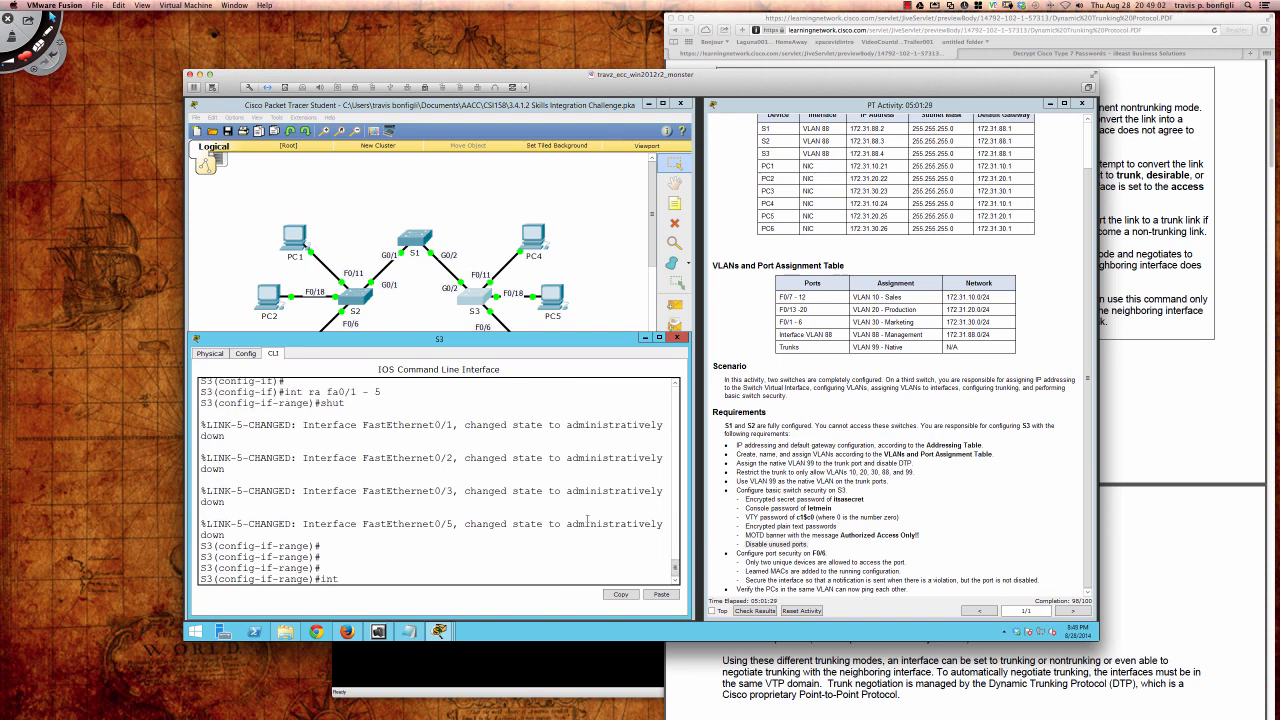
{"action": "type", "text": " ra fa0/7 - 10"}
{"action": "key", "text": "Return"}
{"action": "type", "text": "shut"}
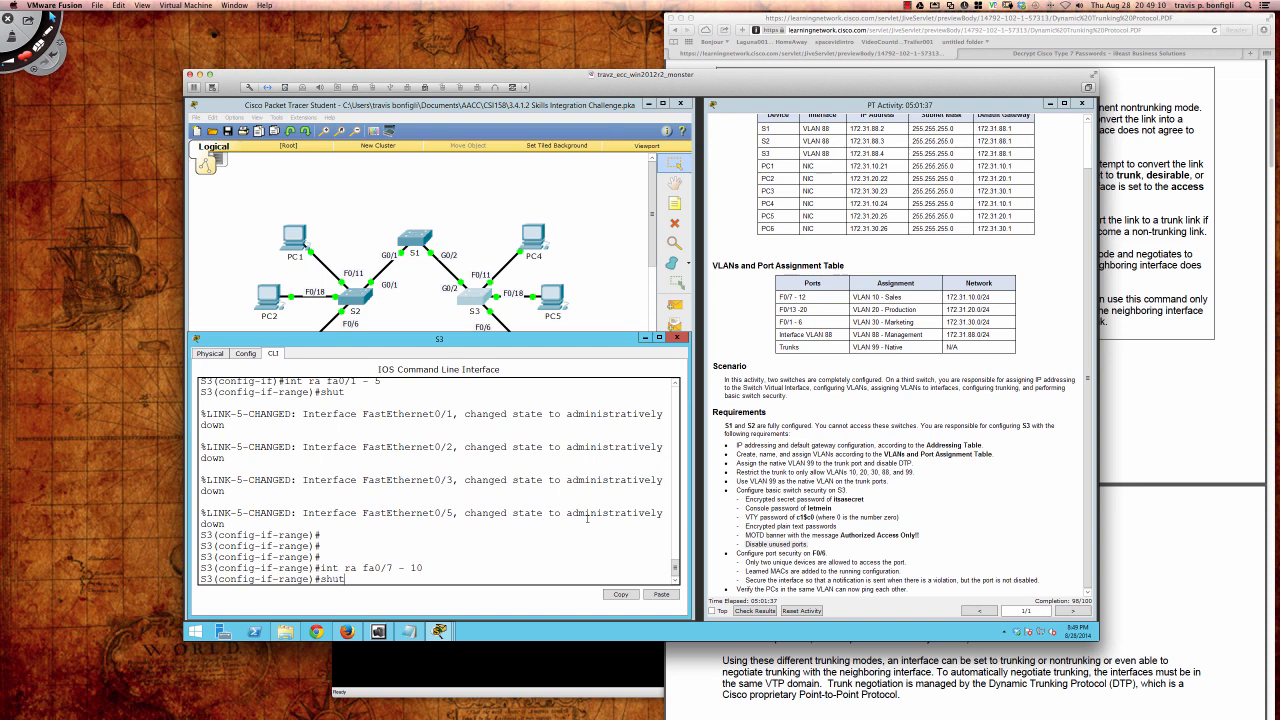
{"action": "key", "text": "Return"}
{"action": "key", "text": "Return"}
{"action": "key", "text": "Return"}
{"action": "key", "text": "Return"}
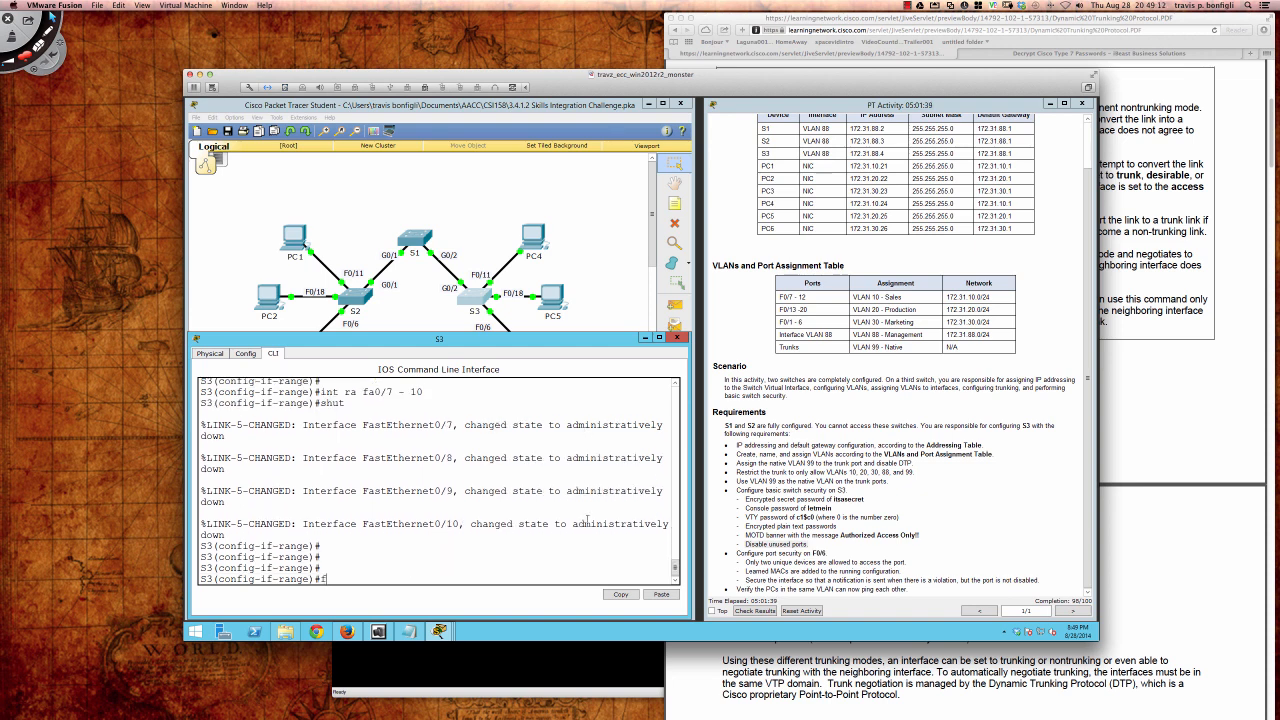
Step: Shut down the interface ranges Fa0/12-17 and Fa0/19-24
{"action": "type", "text": "int ra fa0/12-17"}
{"action": "key", "text": "Return"}
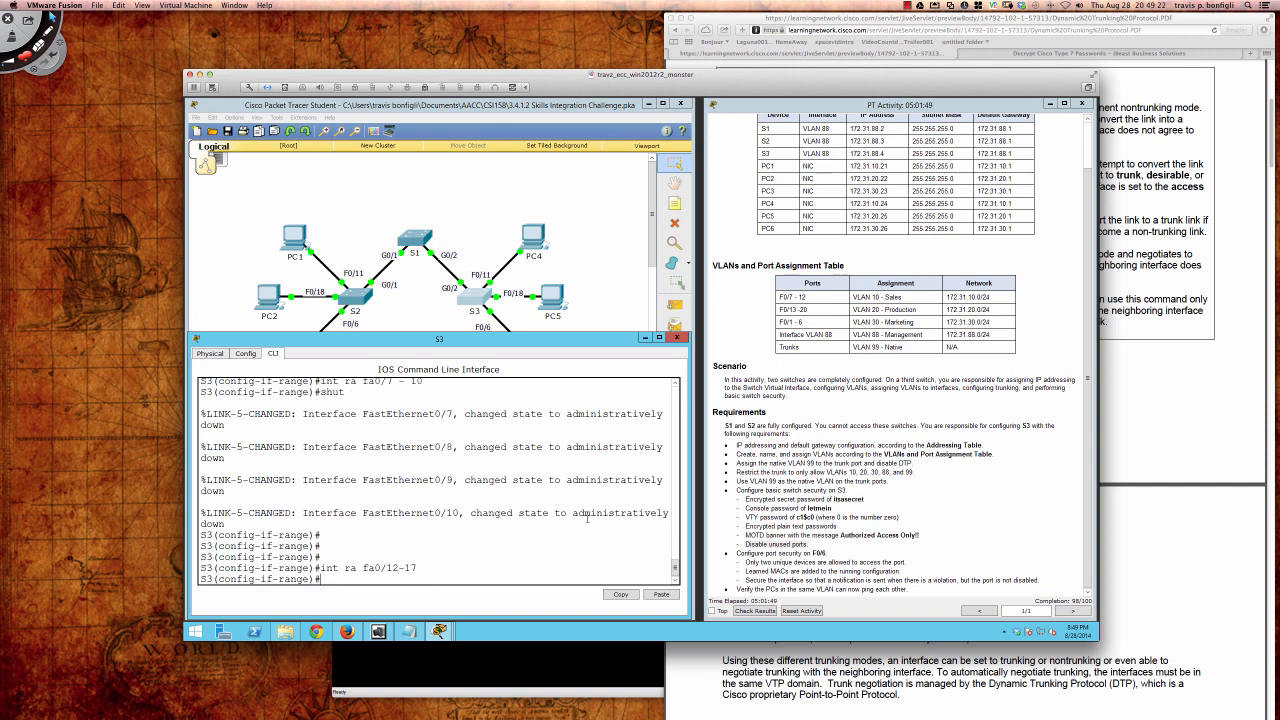
{"action": "type", "text": "shut"}
{"action": "key", "text": "Return"}
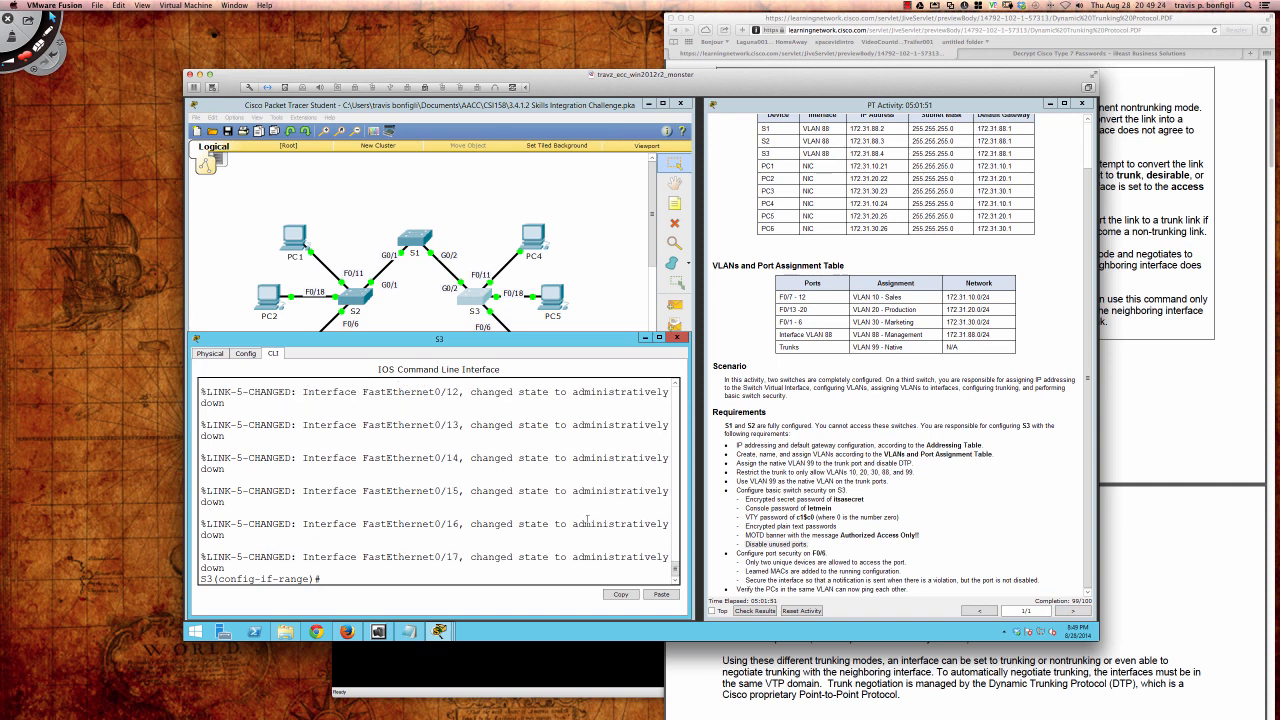
{"action": "key", "text": "Return"}
{"action": "key", "text": "Return"}
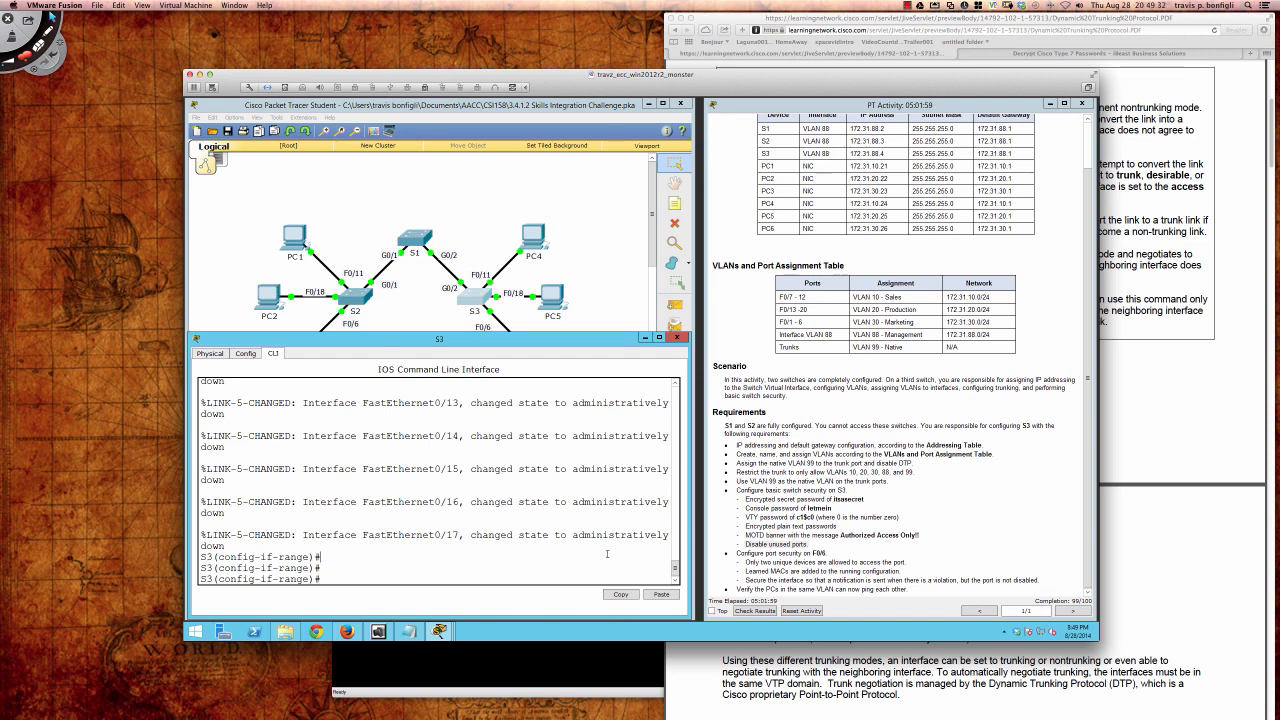
{"action": "type", "text": "int ra fa0/19 - 24"}
{"action": "key", "text": "Return"}
{"action": "type", "text": "sh"}
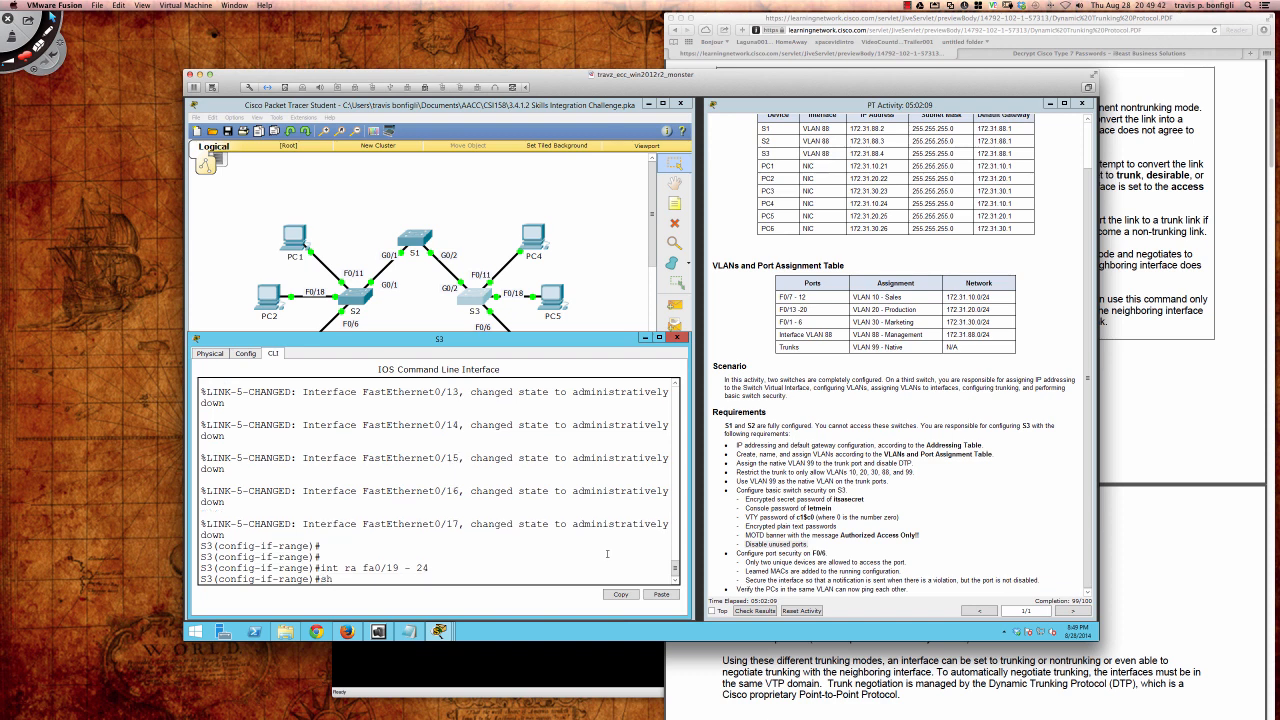
{"action": "key", "text": "Return"}
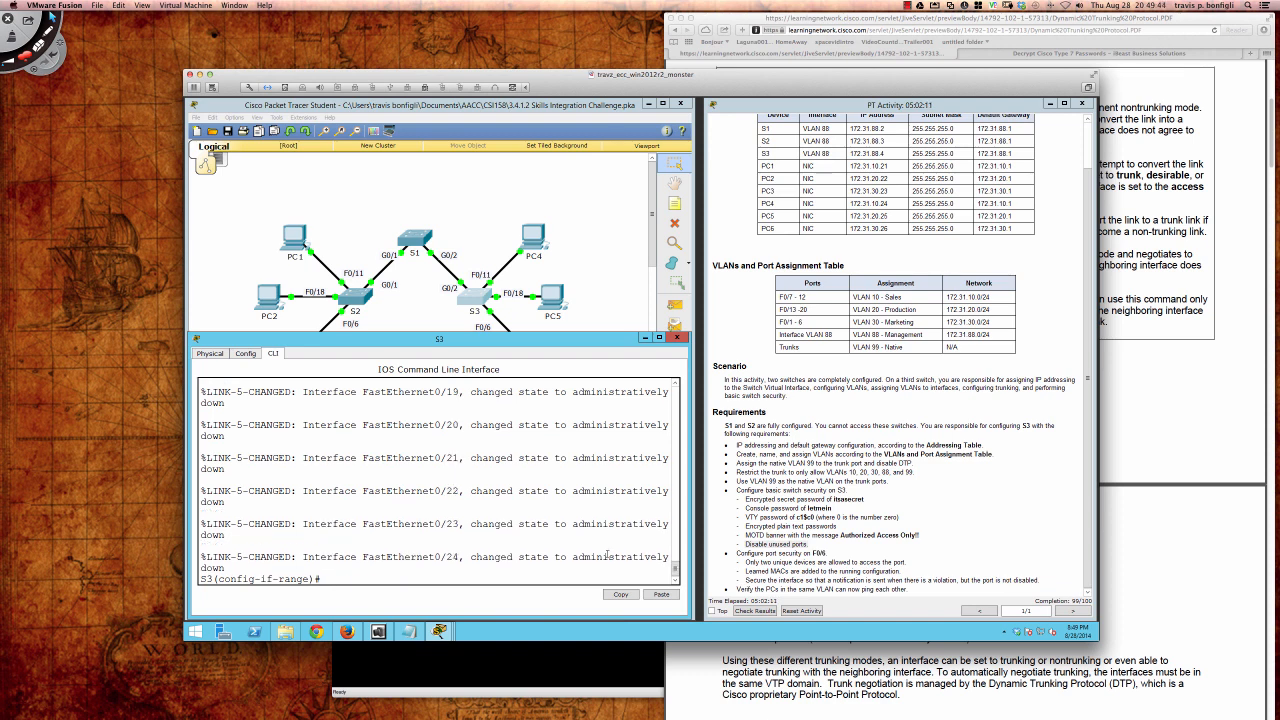
{"action": "key", "text": "Return"}
{"action": "key", "text": "Return"}
{"action": "key", "text": "Return"}
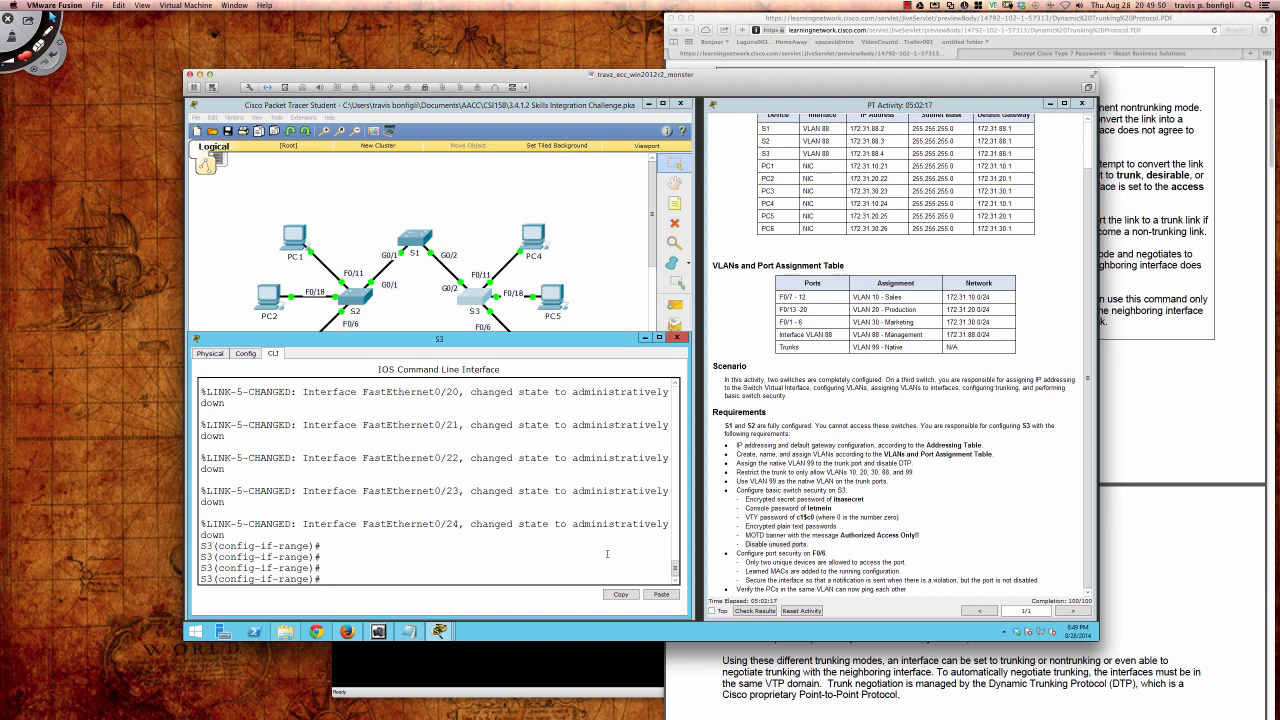
{"action": "key", "text": "Return"}
{"action": "key", "text": "Return"}
{"action": "key", "text": "Return"}
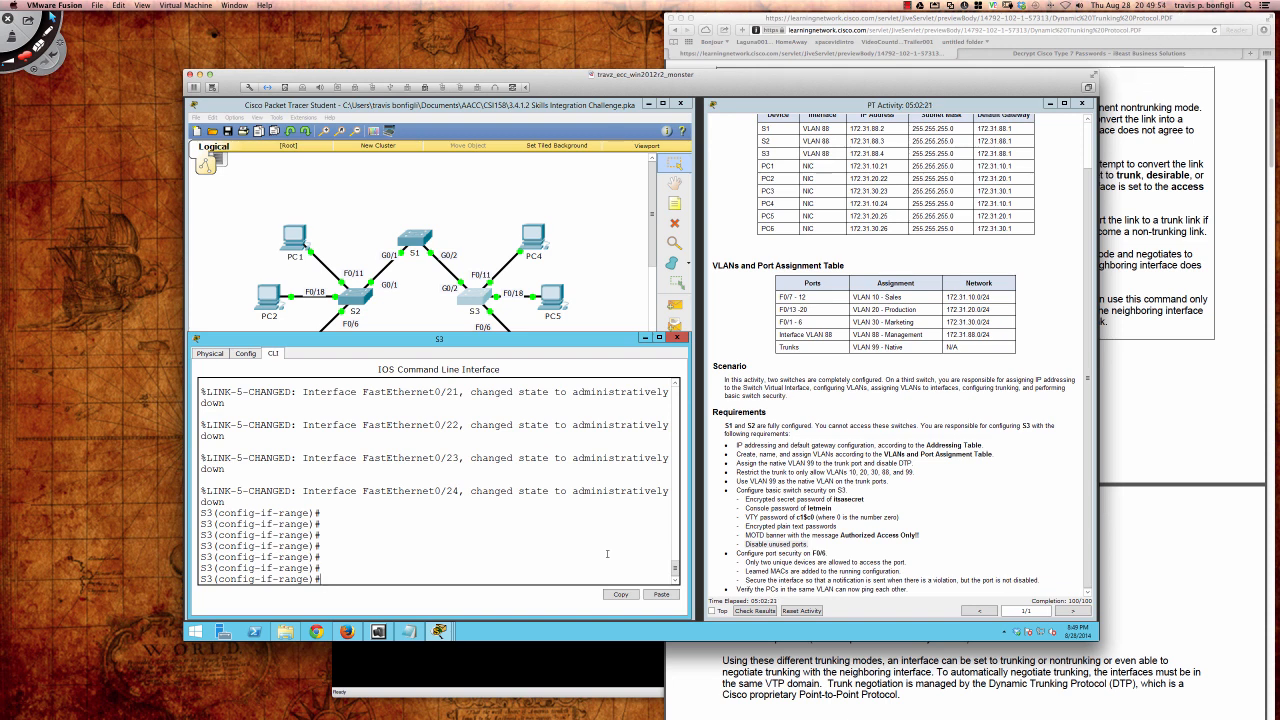
{"action": "key", "text": "Return"}
{"action": "key", "text": "Return"}
{"action": "key", "text": "Return"}
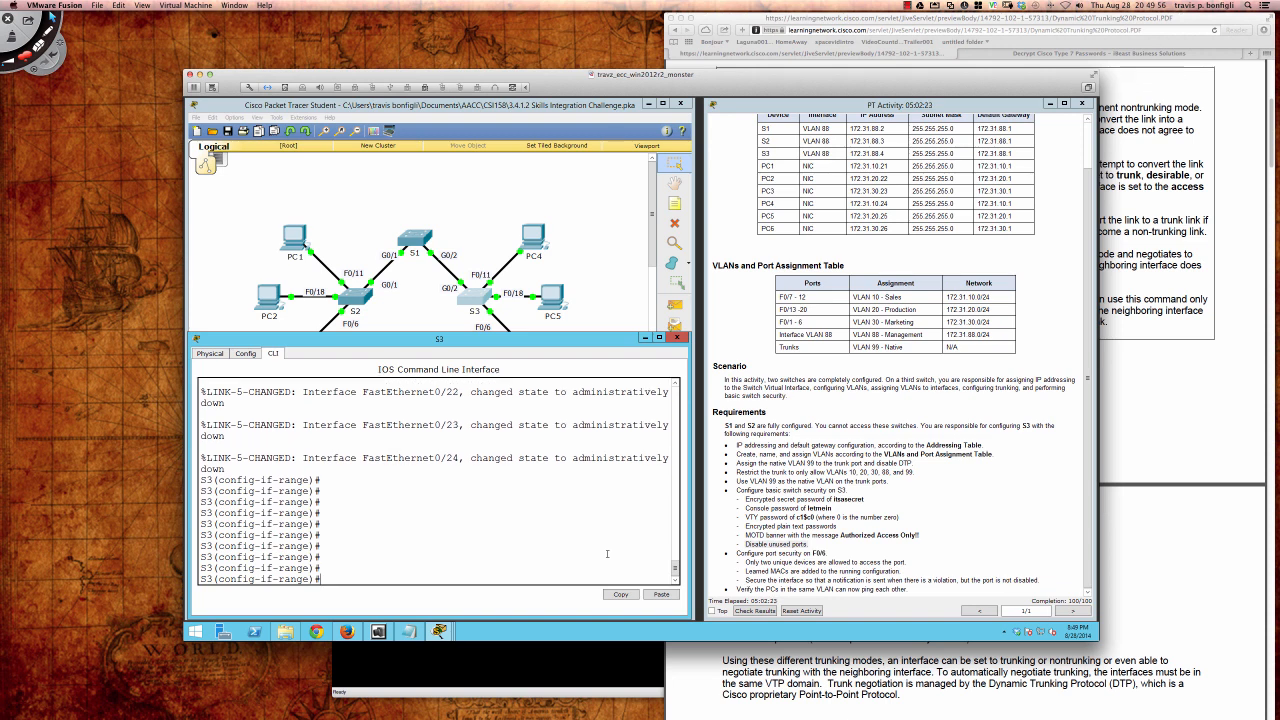
Step: Save S3's running configuration to startup with do wri mem
{"action": "type", "text": "do wri mem"}
{"action": "key", "text": "Return"}
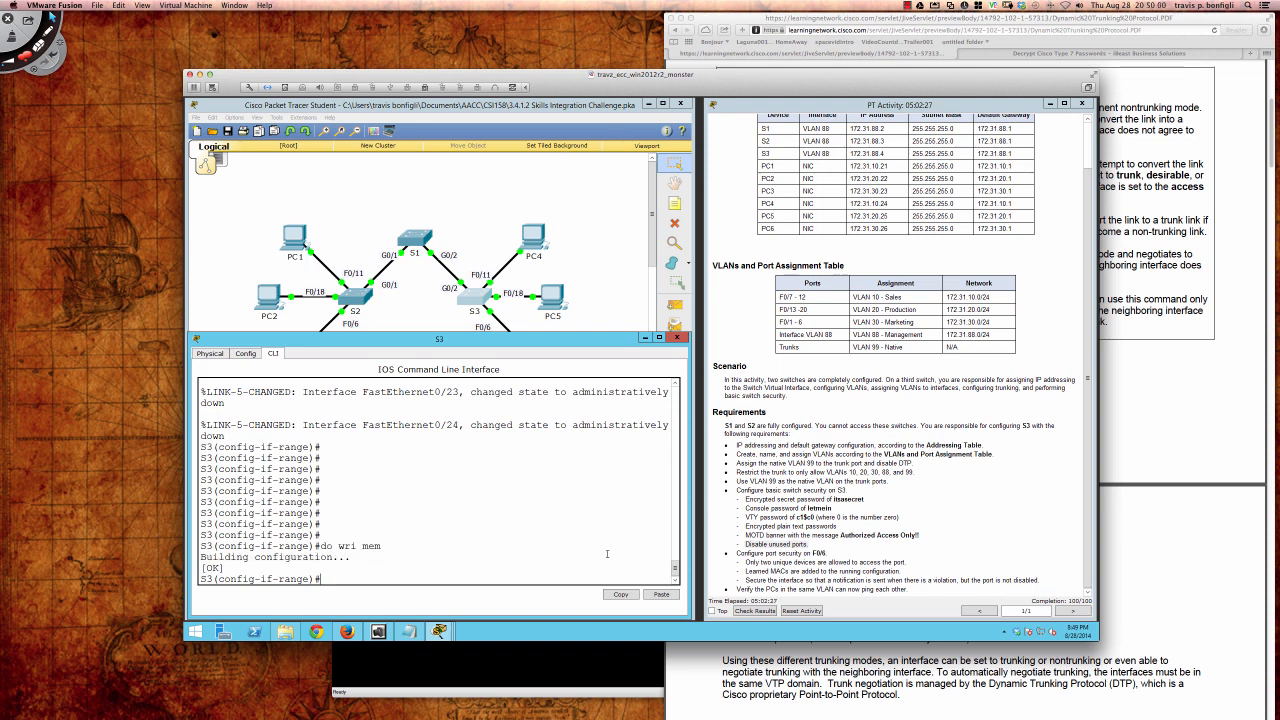
{"action": "key", "text": "Return"}
{"action": "key", "text": "Return"}
{"action": "key", "text": "Return"}
{"action": "key", "text": "Return"}
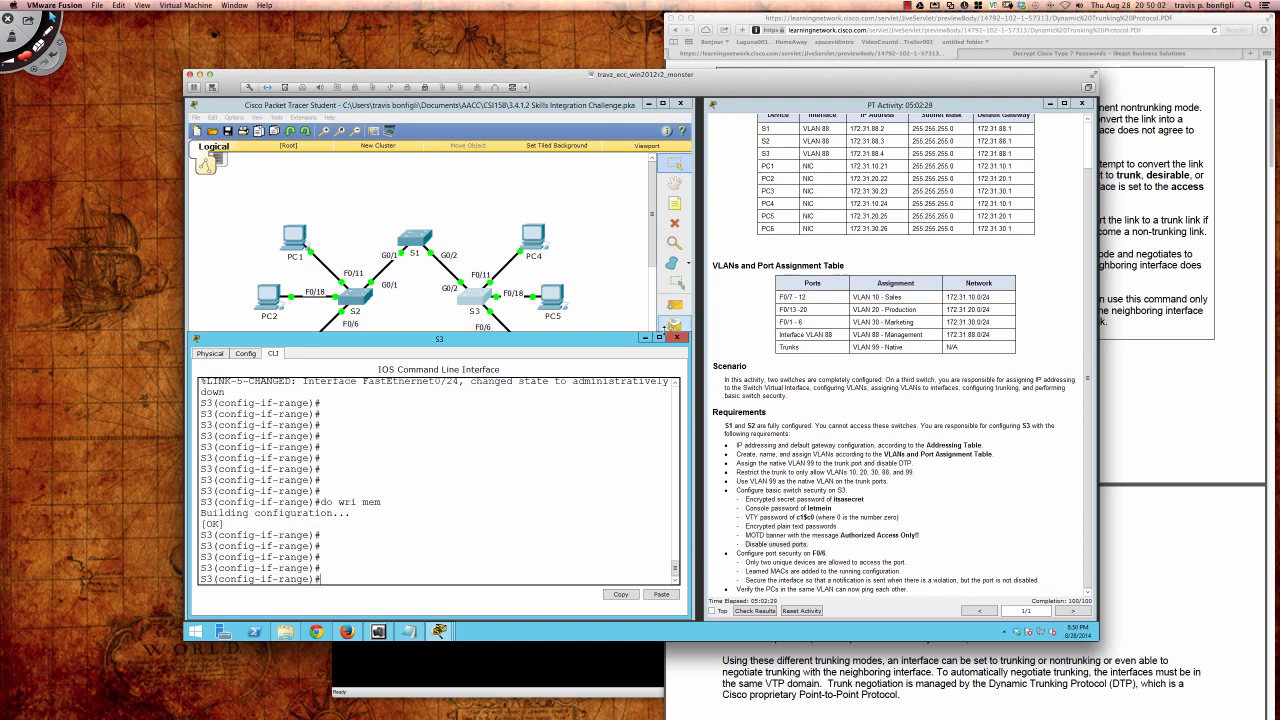
Step: Close the S3 device window to return to the network topology
{"action": "left_click", "coordinate": [677, 337]}
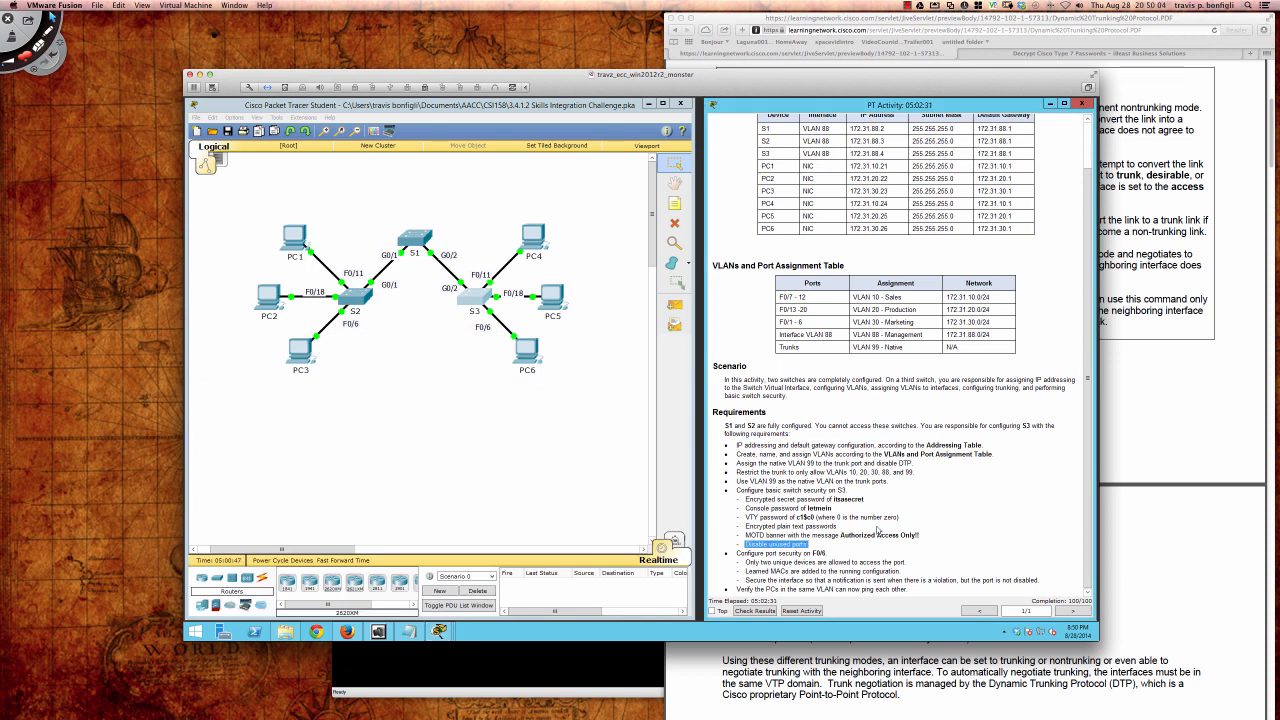
{"action": "left_click", "coordinate": [1013, 561]}
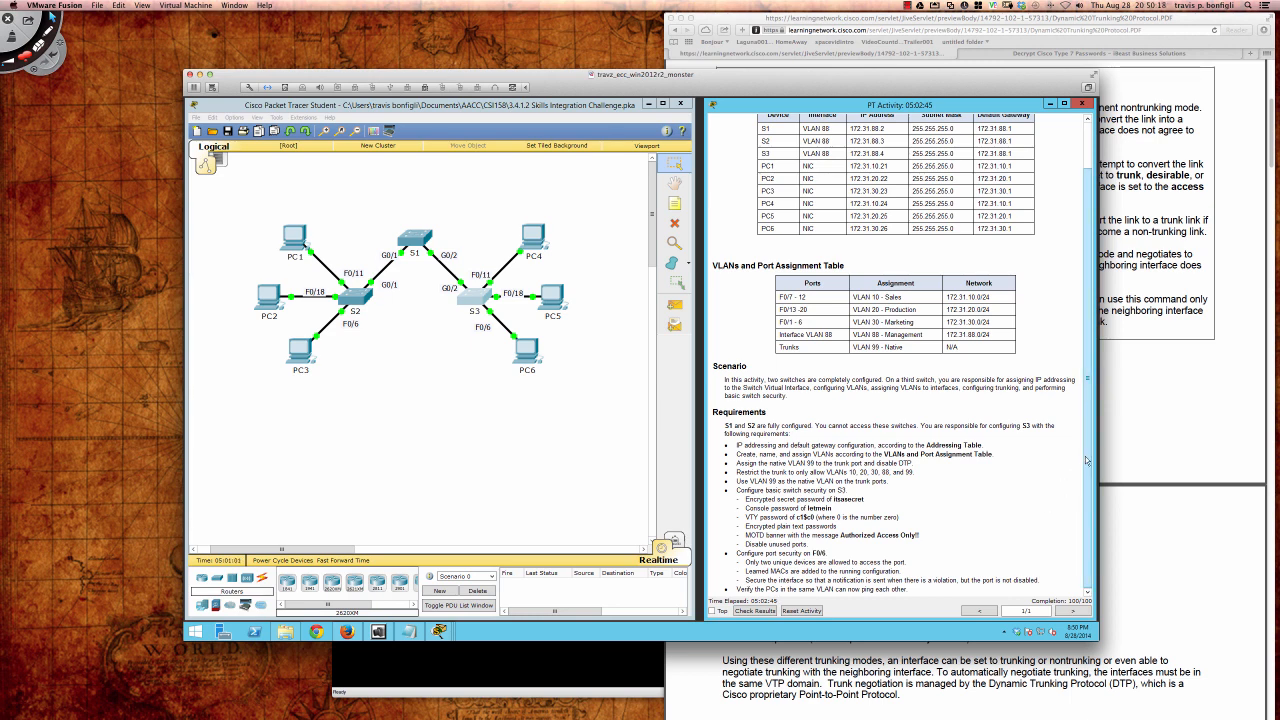
{"action": "mouse_move", "coordinate": [1086, 462]}
{"action": "left_mouse_down"}
{"action": "mouse_move", "coordinate": [1086, 448]}
{"action": "mouse_move", "coordinate": [1087, 474]}
{"action": "left_mouse_up"}
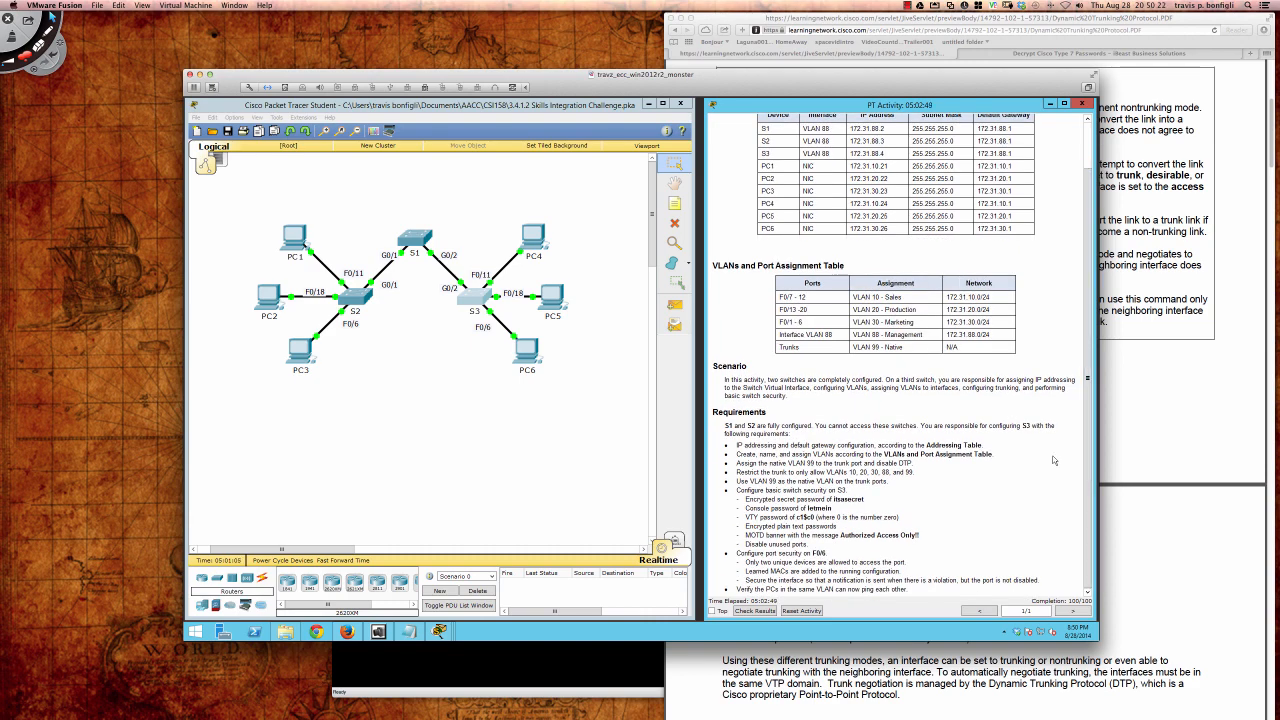